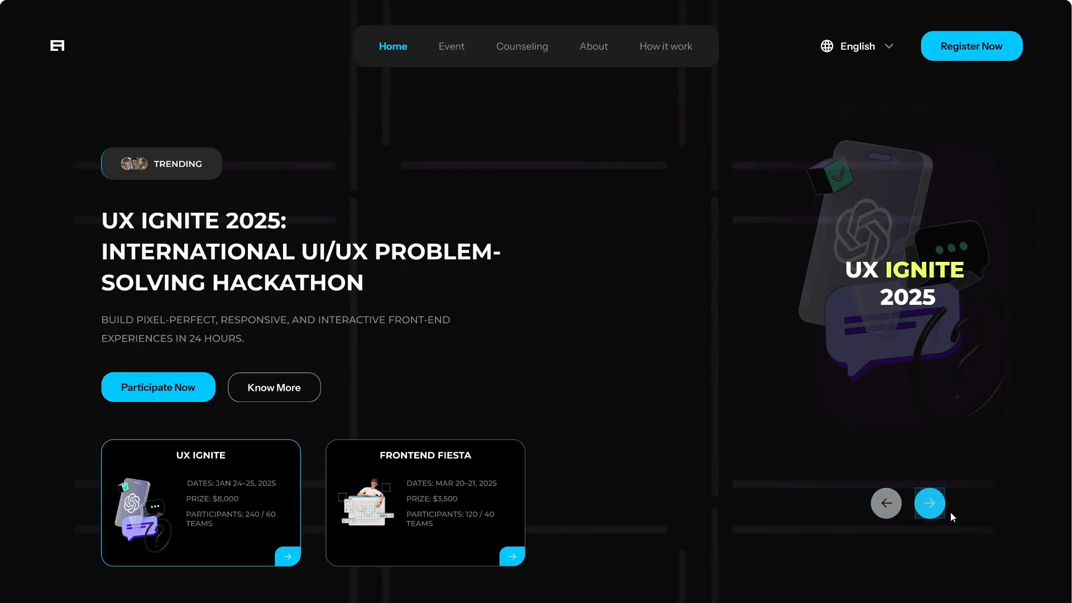
Step: Go back to the previous slide in the hero carousel of the prototype preview
{"action": "left_click", "coordinate": [891, 506]}
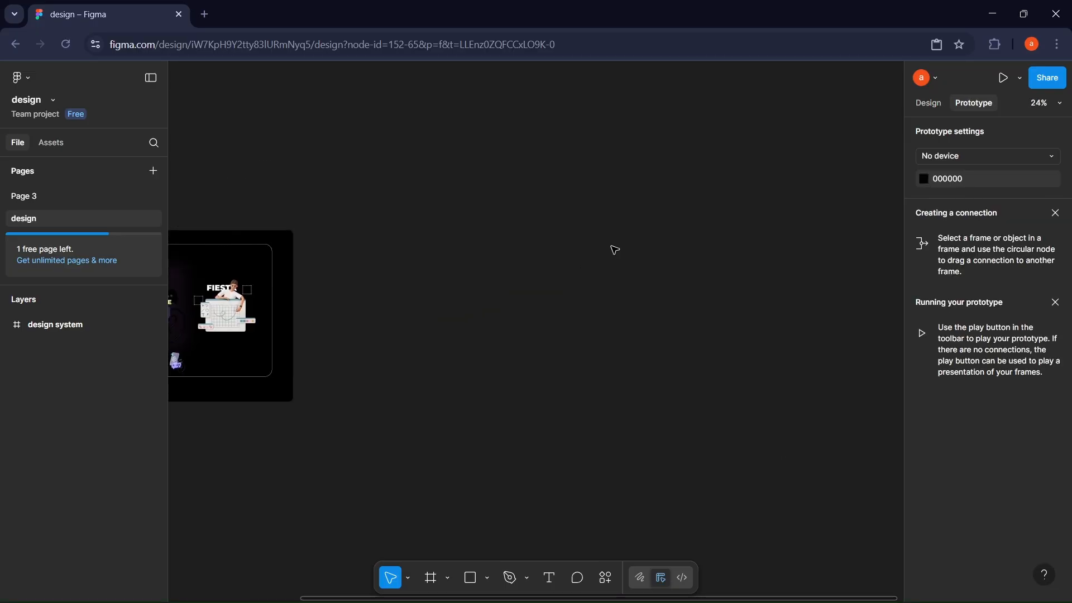
Step: Add a MacBook Pro 16" frame, 1728 × 1117, on the empty canvas beside the design system frame
{"action": "scroll", "coordinate": [614, 249], "scroll_direction": "right", "scroll_amount": 3}
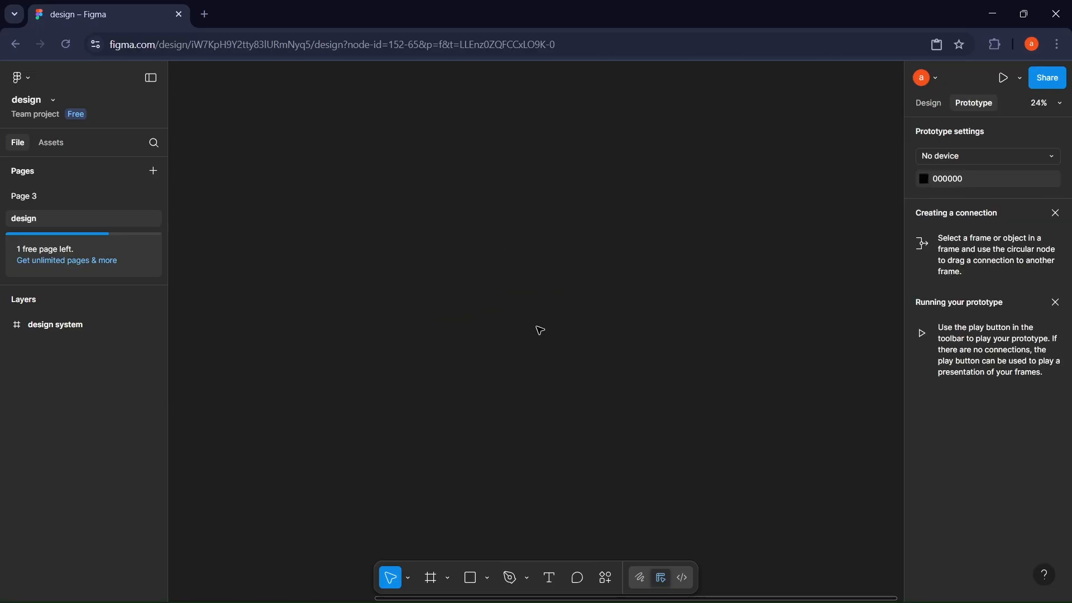
{"action": "scroll", "coordinate": [539, 332], "scroll_direction": "left", "scroll_amount": 5}
{"action": "scroll", "coordinate": [536, 329], "scroll_direction": "right", "scroll_amount": 5}
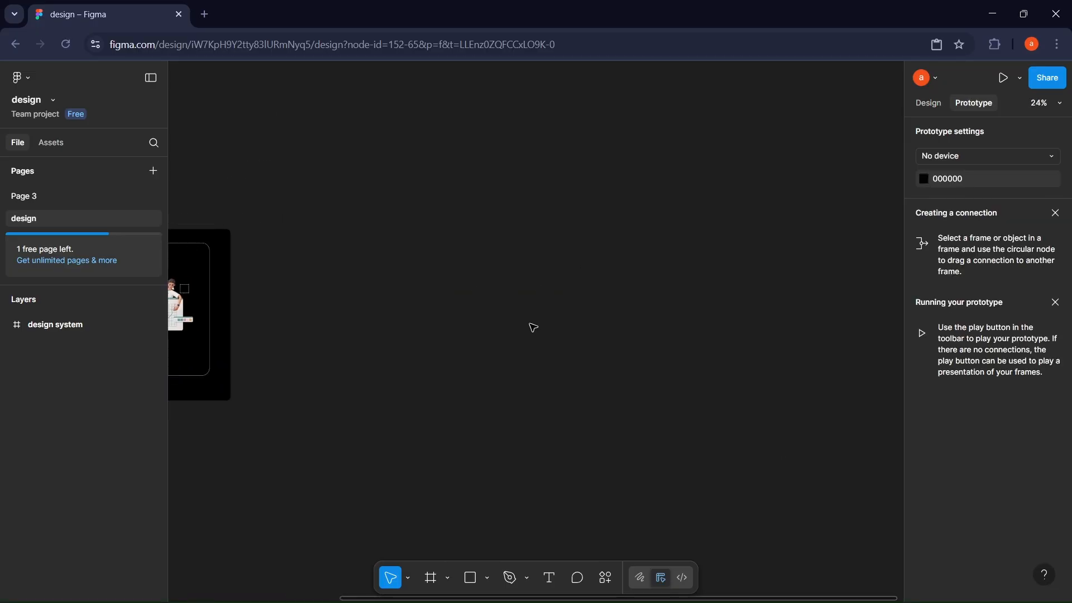
{"action": "left_click", "coordinate": [444, 580]}
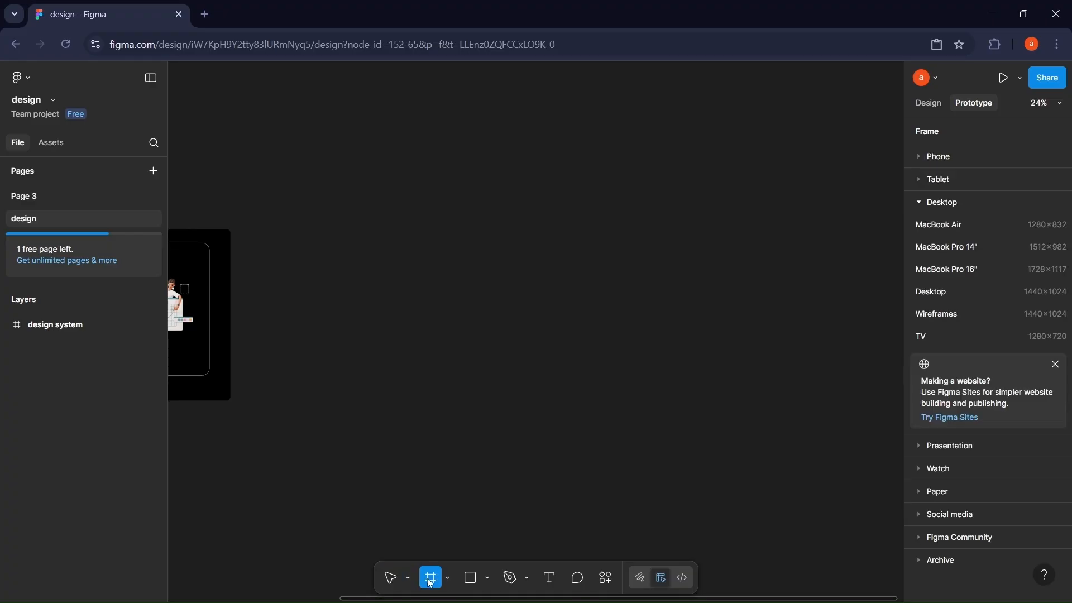
{"action": "left_click", "coordinate": [943, 272]}
{"action": "left_click_drag", "start_coordinate": [615, 306], "coordinate": [502, 301]}
{"action": "scroll", "coordinate": [502, 301], "scroll_direction": "left", "scroll_amount": 5}
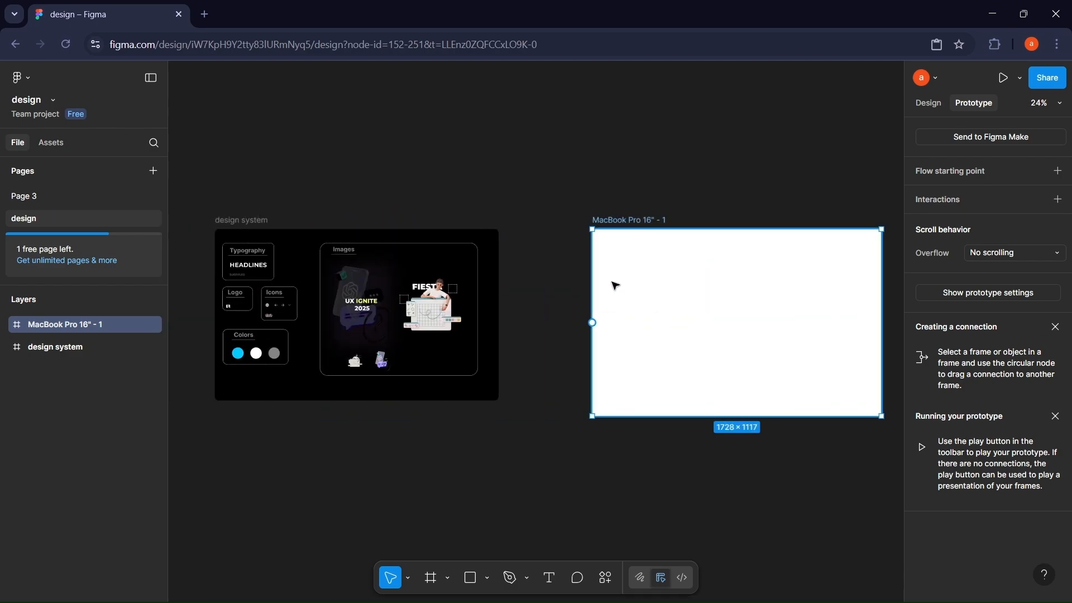
Step: Rename the new MacBook Pro frame as Home page and bring up its design properties
{"action": "double_click", "coordinate": [632, 221]}
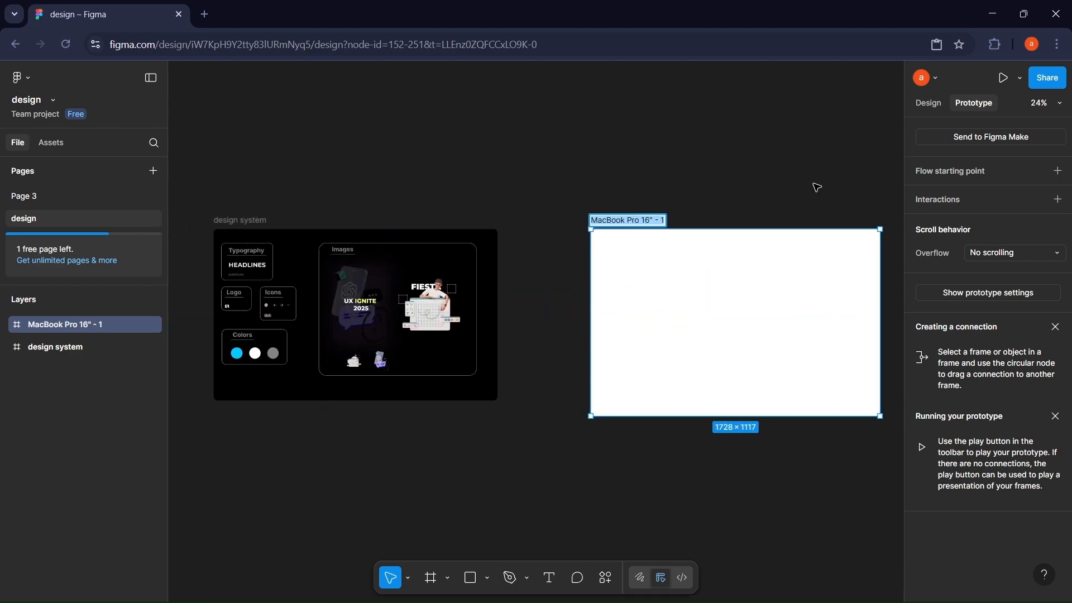
{"action": "left_click", "coordinate": [922, 107]}
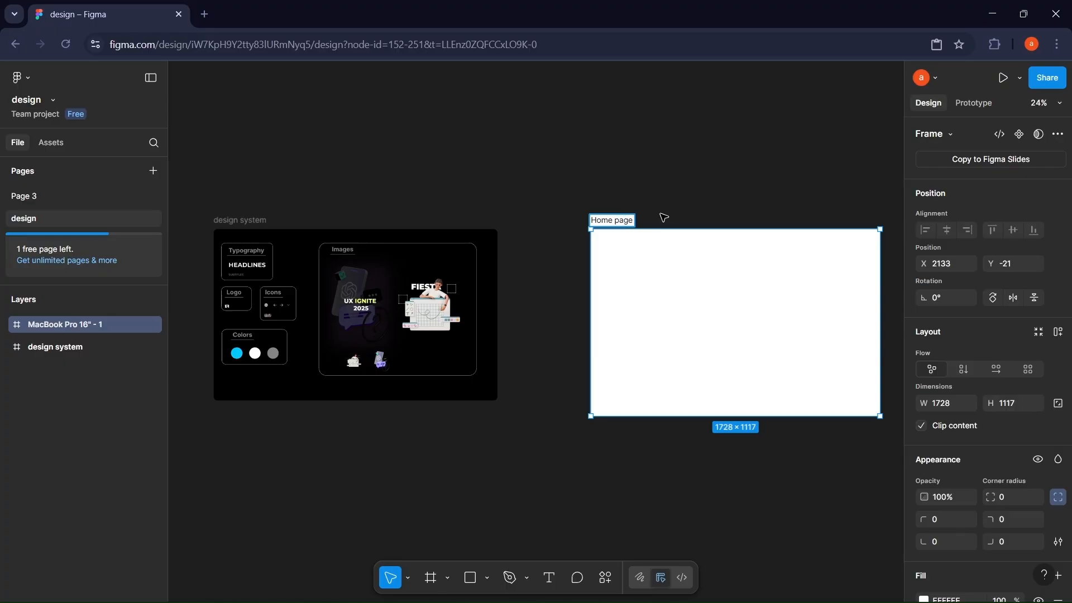
{"action": "left_click", "coordinate": [709, 151]}
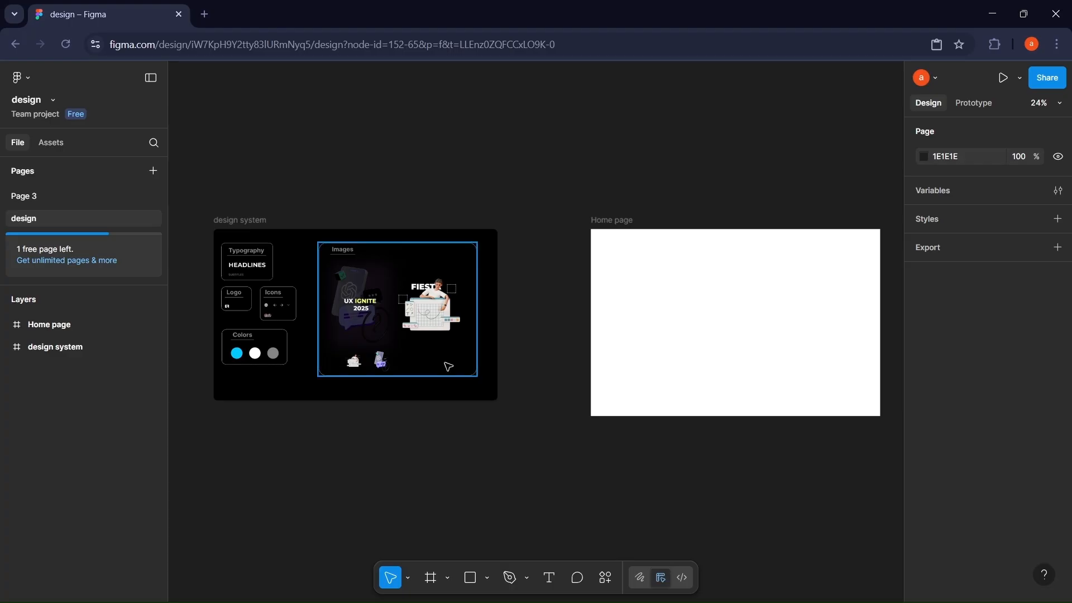
{"action": "scroll", "coordinate": [445, 361], "scroll_direction": "up", "scroll_amount": 1}
{"action": "scroll", "coordinate": [519, 198], "scroll_direction": "right", "scroll_amount": 3}
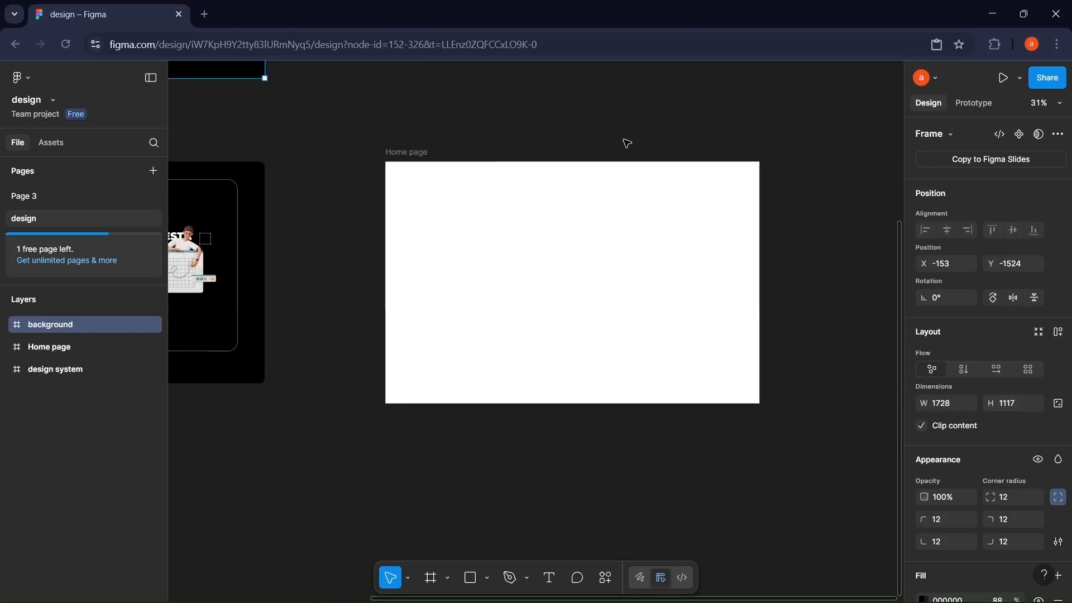
{"action": "right_click", "coordinate": [624, 140]}
{"action": "left_click", "coordinate": [520, 143]}
{"action": "scroll", "coordinate": [550, 238], "scroll_direction": "up", "scroll_amount": 2}
{"action": "scroll", "coordinate": [536, 245], "scroll_direction": "up", "scroll_amount": 3}
{"action": "scroll", "coordinate": [524, 252], "scroll_direction": "left", "scroll_amount": 8}
{"action": "scroll", "coordinate": [474, 236], "scroll_direction": "down", "scroll_amount": 4}
{"action": "scroll", "coordinate": [474, 236], "scroll_direction": "right", "scroll_amount": 2}
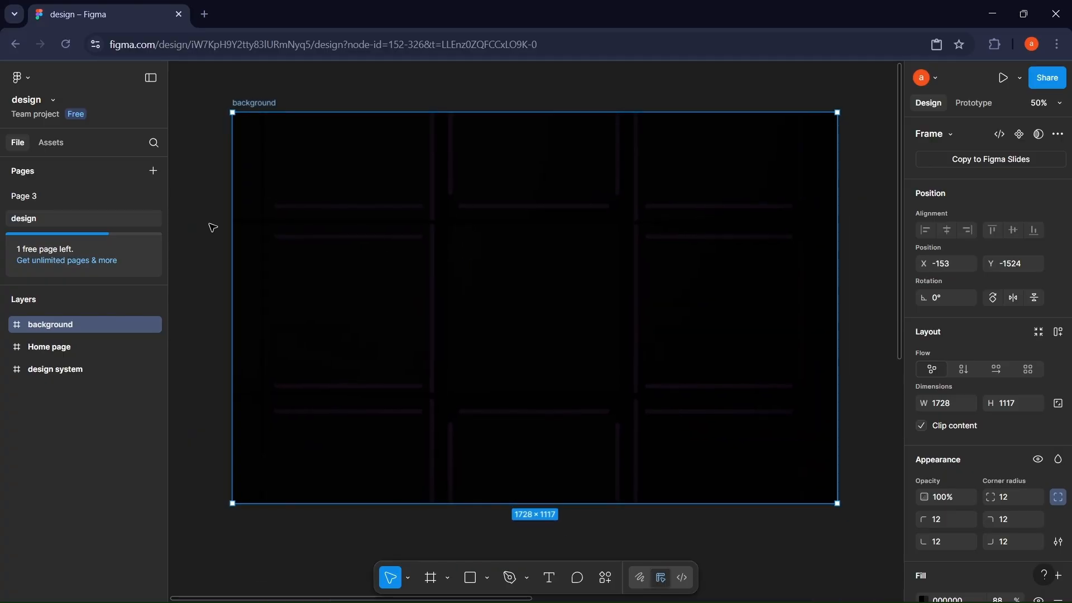
{"action": "key", "text": "Delete"}
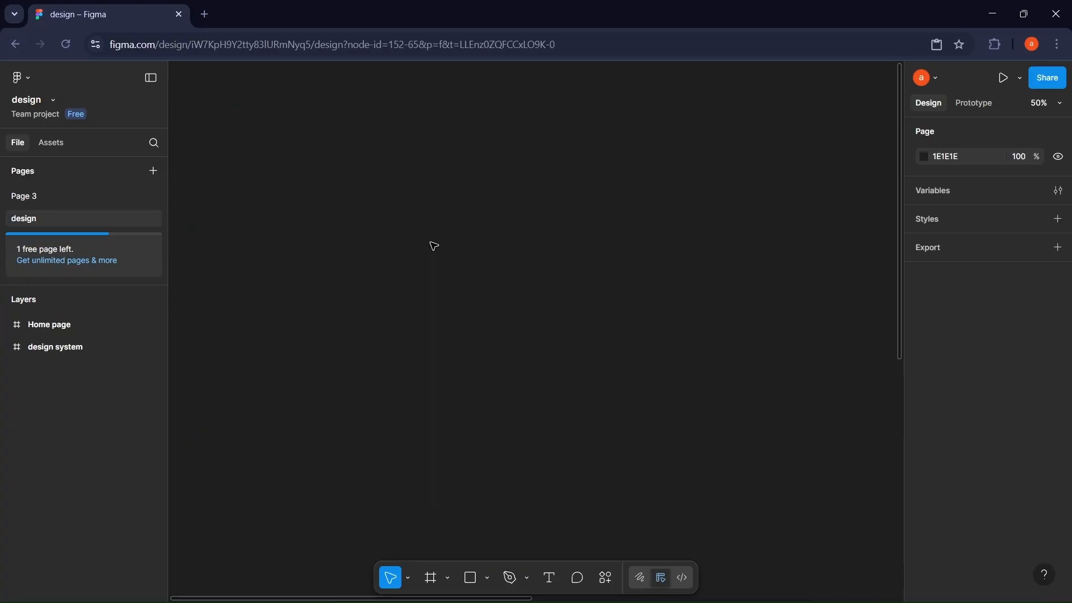
Step: Replace the blank white Home page frame with the copied dark background frame of 1728 × 1117
{"action": "scroll", "coordinate": [433, 244], "scroll_direction": "down", "scroll_amount": 10}
{"action": "scroll", "coordinate": [433, 244], "scroll_direction": "right", "scroll_amount": 4}
{"action": "scroll", "coordinate": [413, 109], "scroll_direction": "left", "scroll_amount": 5}
{"action": "scroll", "coordinate": [413, 109], "scroll_direction": "down", "scroll_amount": 2}
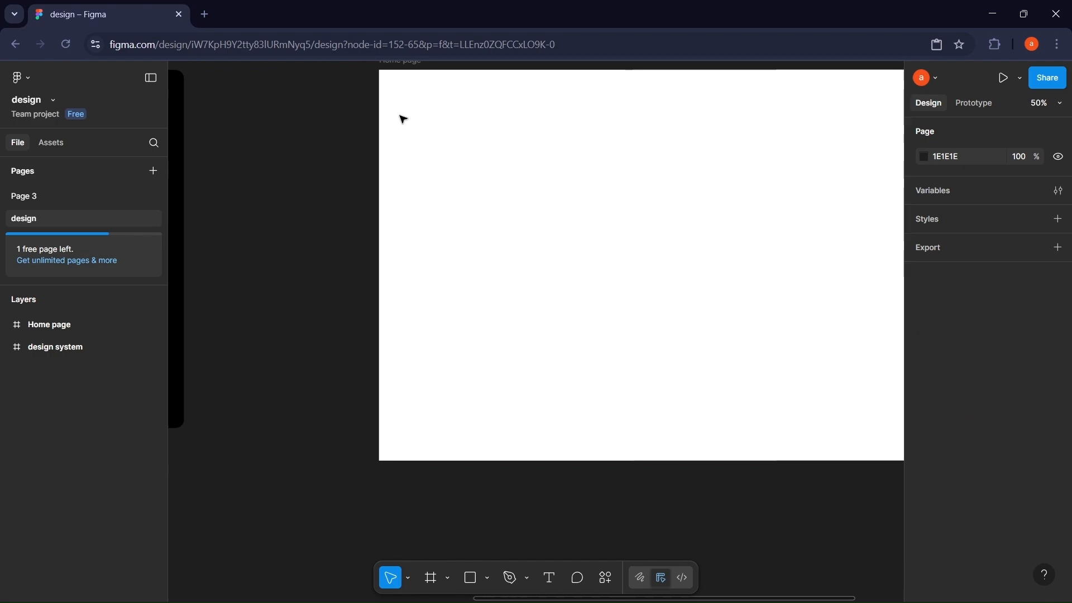
{"action": "scroll", "coordinate": [400, 117], "scroll_direction": "up", "scroll_amount": 3}
{"action": "scroll", "coordinate": [397, 134], "scroll_direction": "right", "scroll_amount": 1}
{"action": "left_click", "coordinate": [395, 153]}
{"action": "scroll", "coordinate": [394, 154], "scroll_direction": "down", "scroll_amount": 4}
{"action": "scroll", "coordinate": [393, 156], "scroll_direction": "up", "scroll_amount": 3}
{"action": "key", "text": "ctrl+shift+r"}
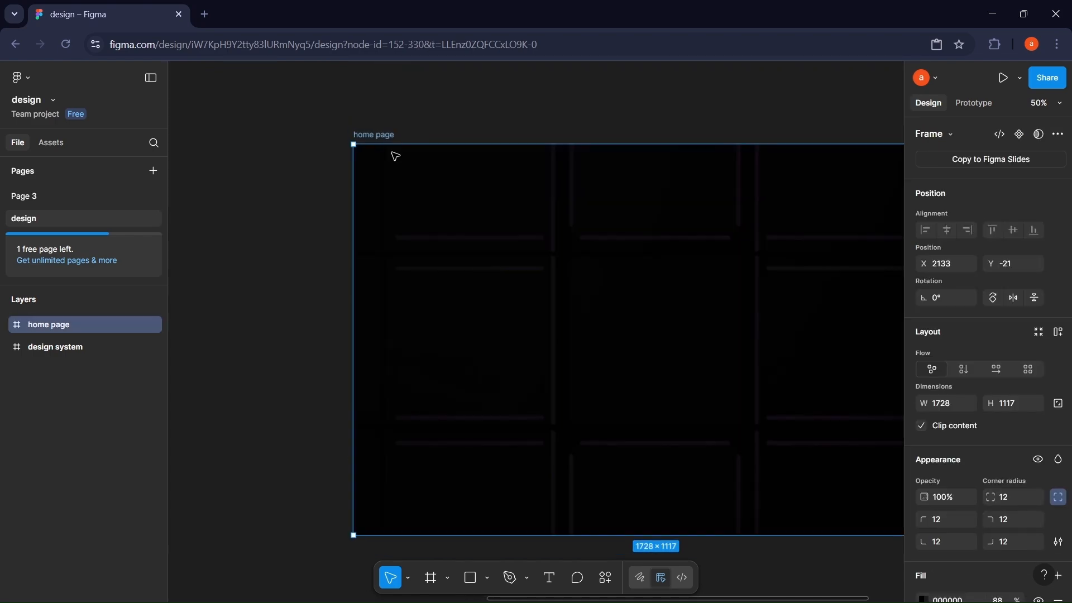
{"action": "left_click", "coordinate": [543, 104]}
{"action": "scroll", "coordinate": [751, 296], "scroll_direction": "right", "scroll_amount": 4}
{"action": "scroll", "coordinate": [572, 315], "scroll_direction": "left", "scroll_amount": 2}
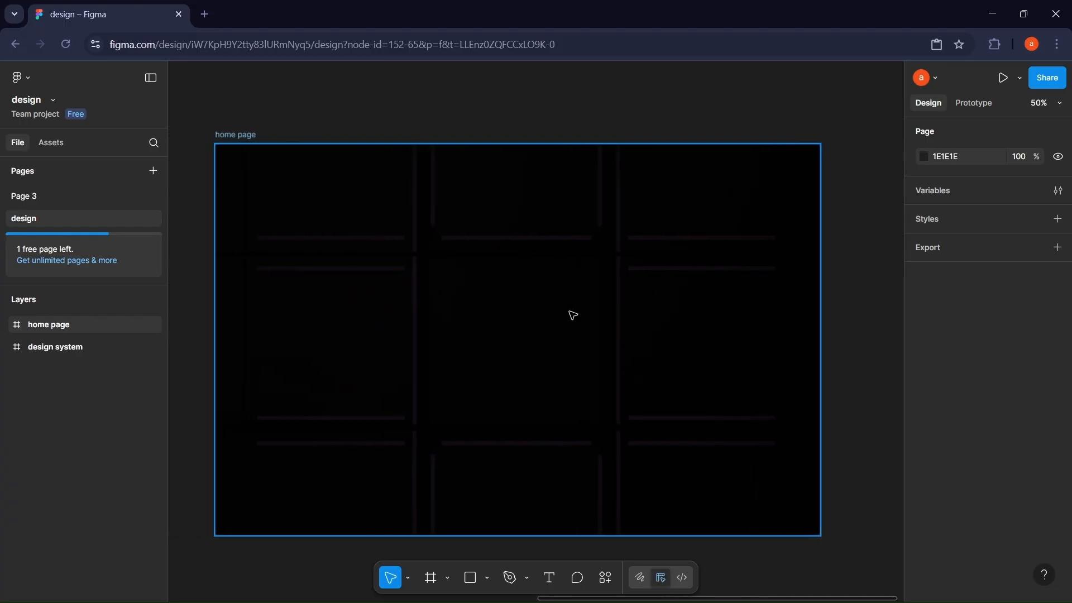
Step: Show the home page frame's layout guide as 12 stretched columns with margin 80 and gutter 20
{"action": "scroll", "coordinate": [574, 187], "scroll_direction": "left", "scroll_amount": 10}
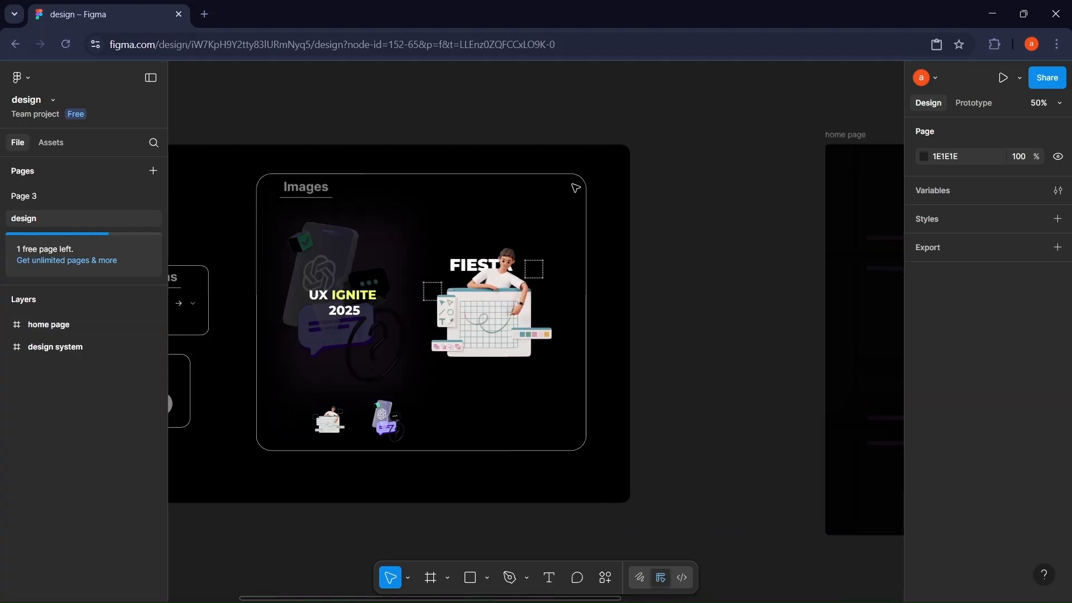
{"action": "scroll", "coordinate": [573, 185], "scroll_direction": "right", "scroll_amount": 6}
{"action": "scroll", "coordinate": [575, 223], "scroll_direction": "right", "scroll_amount": 4}
{"action": "left_click", "coordinate": [531, 264]}
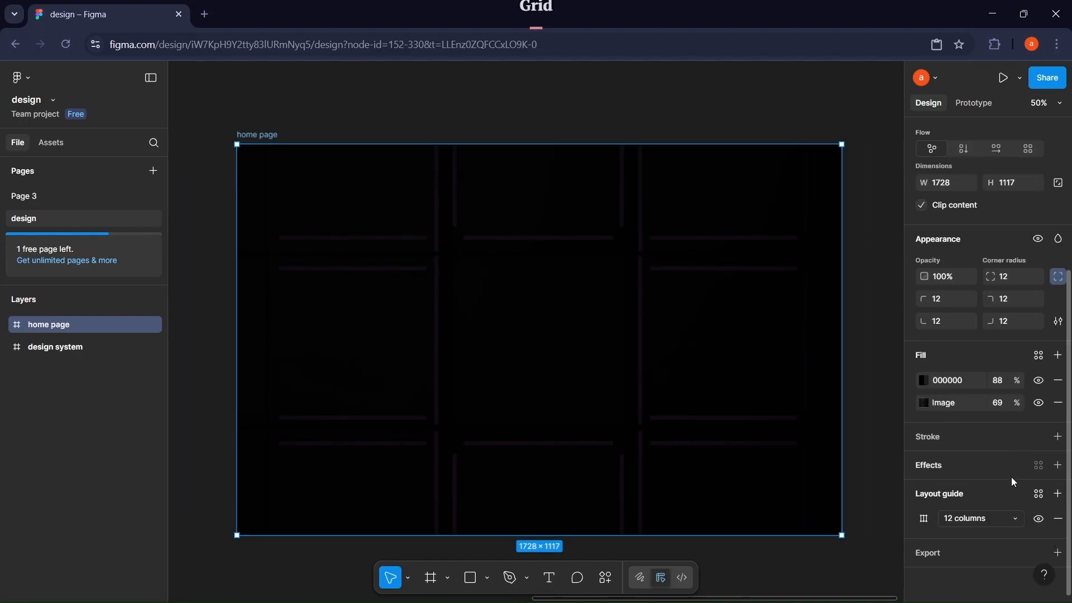
{"action": "left_click", "coordinate": [929, 521]}
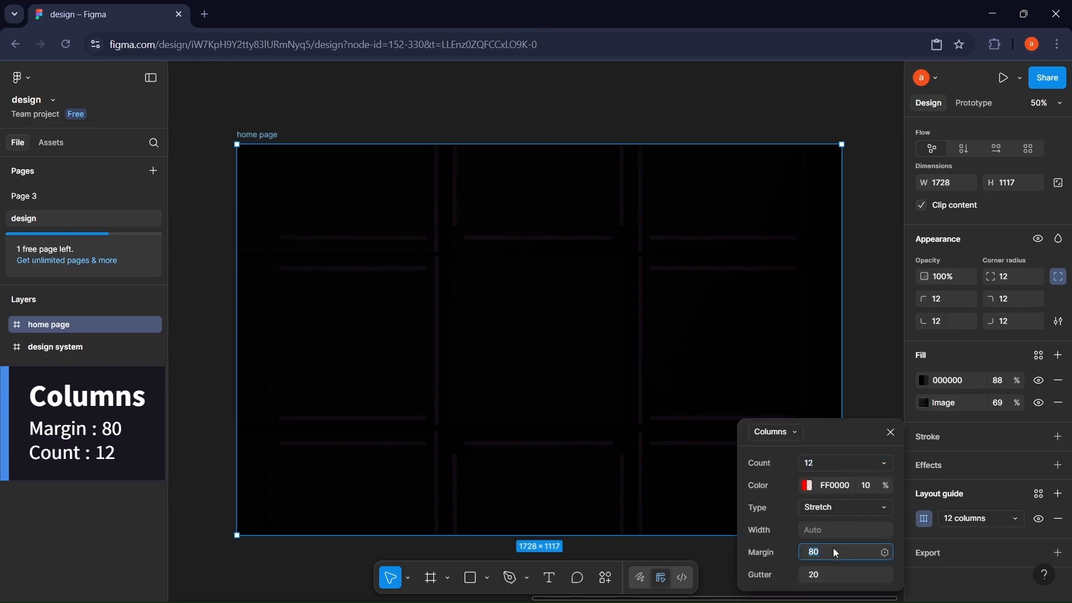
{"action": "left_click", "coordinate": [835, 575]}
{"action": "left_click", "coordinate": [793, 434]}
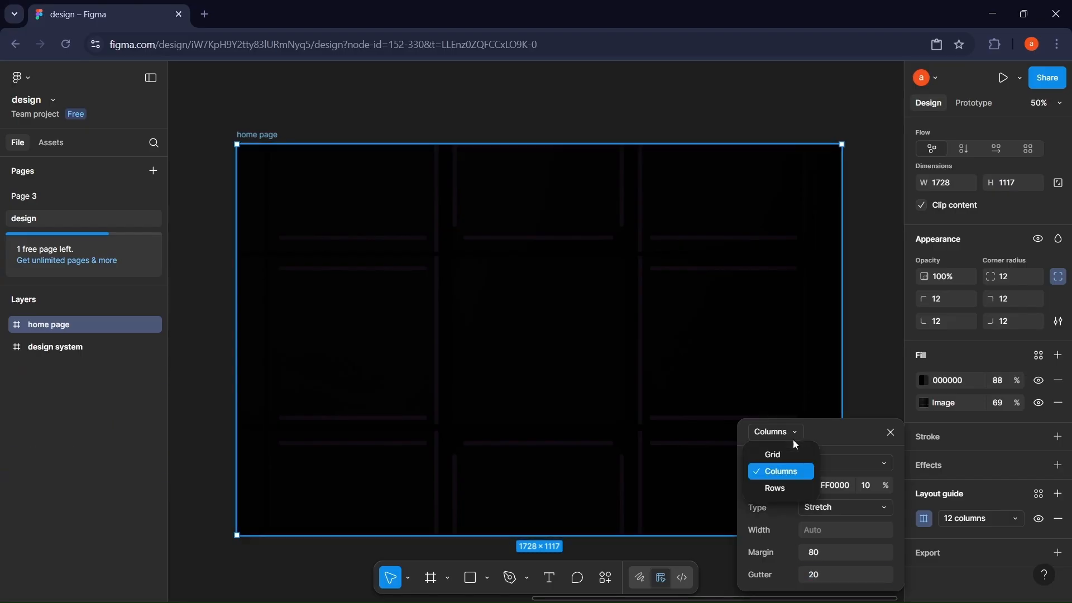
{"action": "left_click", "coordinate": [789, 469]}
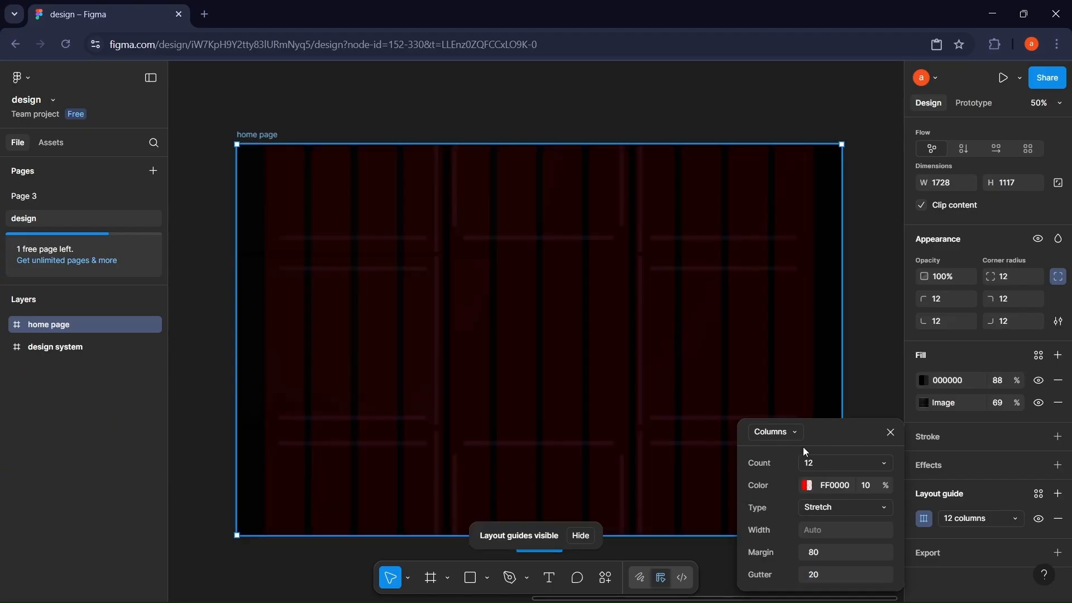
Step: Change the column guide colour to dark red 5E0707 at 10% opacity
{"action": "left_click", "coordinate": [807, 485]}
{"action": "left_click", "coordinate": [708, 389]}
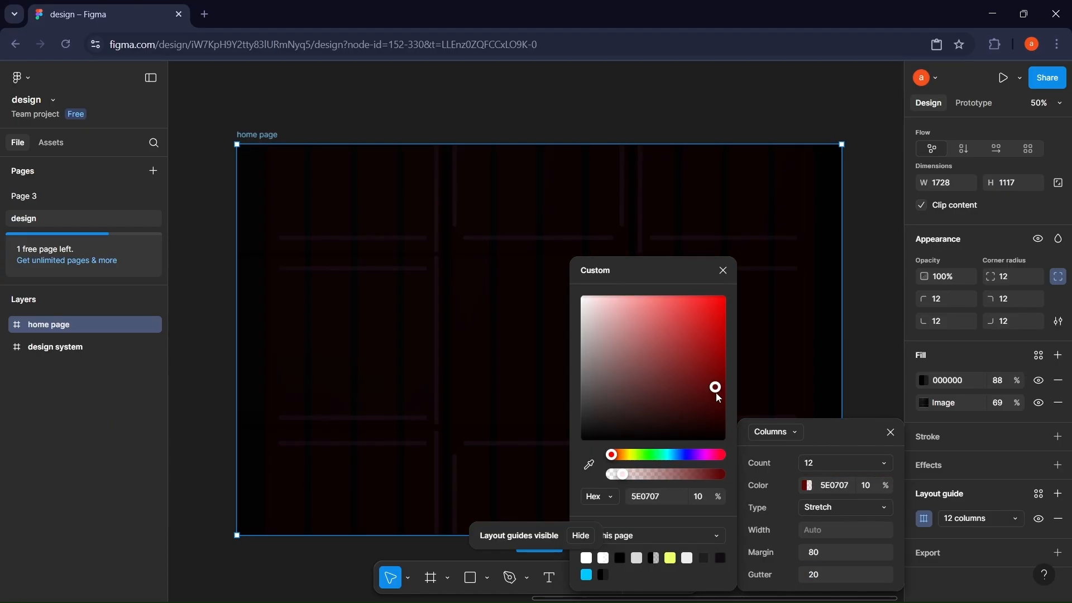
{"action": "left_click", "coordinate": [508, 104]}
{"action": "scroll", "coordinate": [425, 358], "scroll_direction": "up", "scroll_amount": 2}
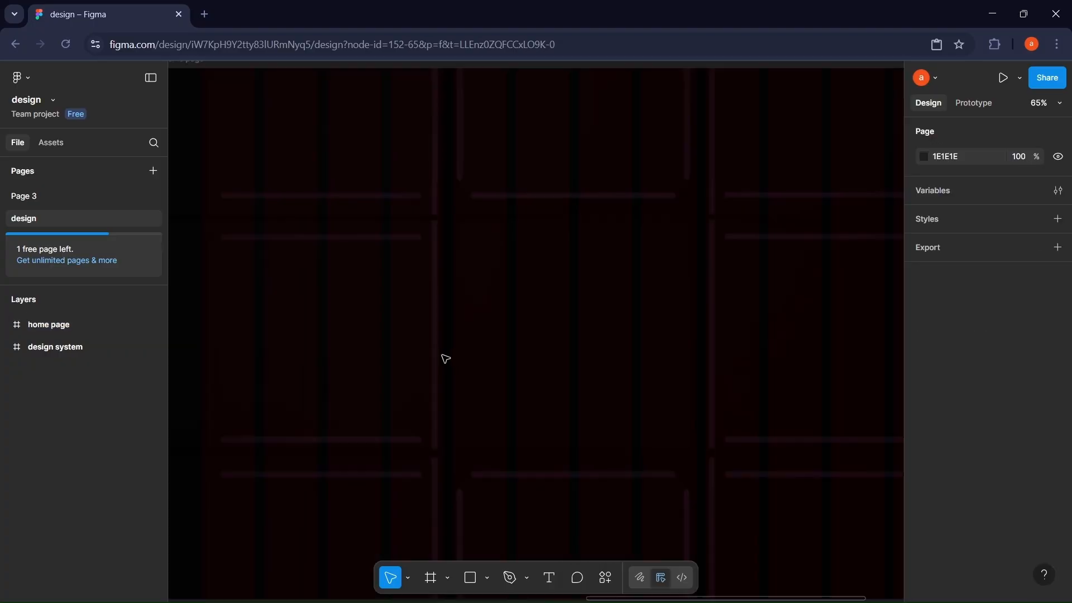
Step: Copy the logo group from the design system frame and paste it into the home page frame
{"action": "scroll", "coordinate": [275, 232], "scroll_direction": "down", "scroll_amount": 6}
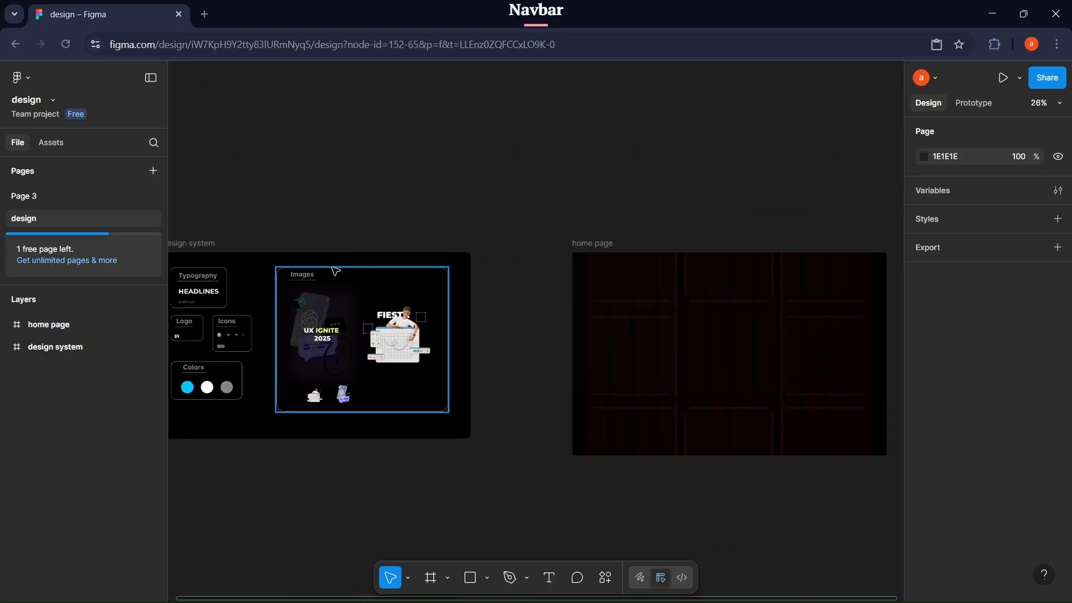
{"action": "scroll", "coordinate": [335, 271], "scroll_direction": "up", "scroll_amount": 4}
{"action": "left_click", "coordinate": [344, 316]}
{"action": "scroll", "coordinate": [329, 313], "scroll_direction": "up", "scroll_amount": 3}
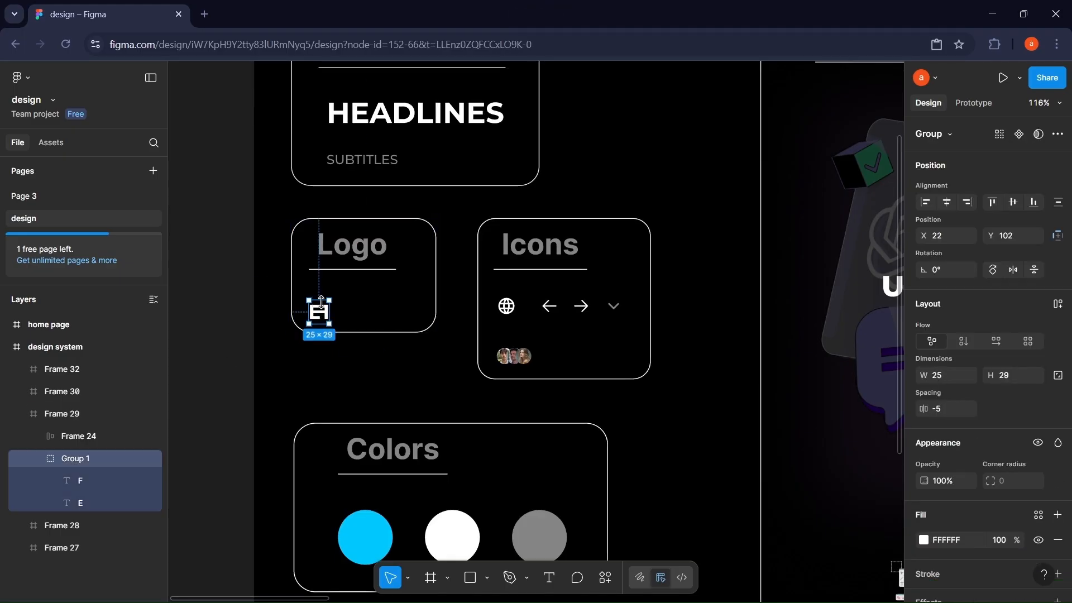
{"action": "scroll", "coordinate": [328, 309], "scroll_direction": "right", "scroll_amount": 8}
{"action": "scroll", "coordinate": [328, 309], "scroll_direction": "down", "scroll_amount": 6}
{"action": "scroll", "coordinate": [335, 301], "scroll_direction": "up", "scroll_amount": 4}
{"action": "left_click", "coordinate": [343, 293]}
{"action": "key", "text": "ctrl+v"}
Step: Position the pasted logo at X 80, Y 40, aligned with the first column of the home page
{"action": "scroll", "coordinate": [375, 305], "scroll_direction": "up", "scroll_amount": 5}
{"action": "left_click_drag", "start_coordinate": [330, 288], "coordinate": [364, 241]}
{"action": "key", "text": "alt"}
{"action": "key", "text": "Up"}
{"action": "key", "text": "Up"}
{"action": "key", "text": "shift+Up"}
{"action": "key", "text": "shift+Up"}
{"action": "key", "text": "alt"}
{"action": "key", "text": "shift+Down"}
{"action": "key", "text": "shift+Down"}
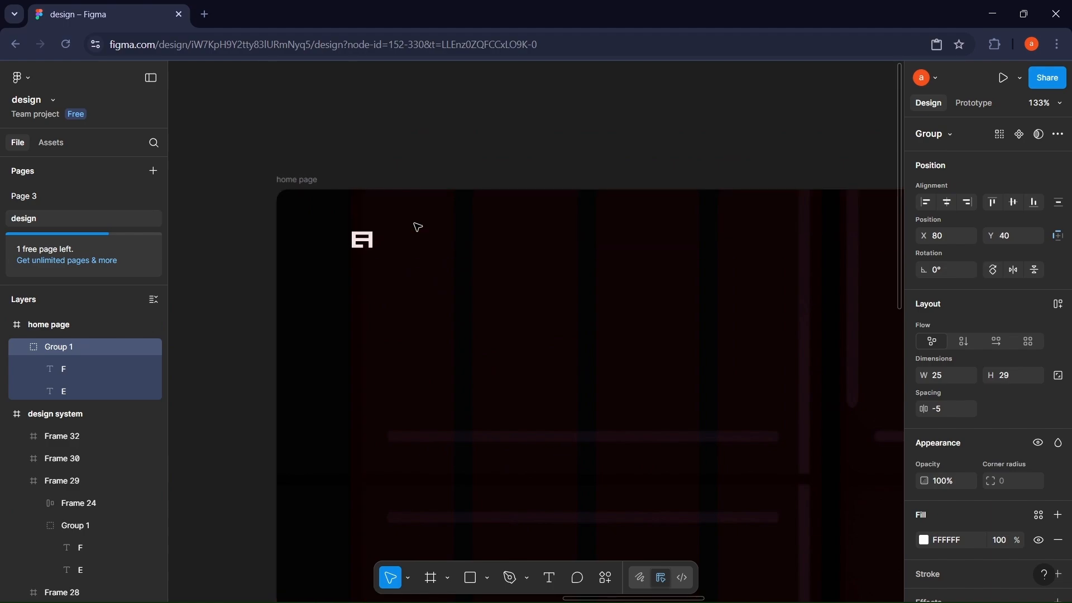
{"action": "left_click", "coordinate": [394, 278]}
Step: Hide the column layout guides on the home page frame
{"action": "scroll", "coordinate": [404, 271], "scroll_direction": "down", "scroll_amount": 2}
{"action": "scroll", "coordinate": [405, 273], "scroll_direction": "right", "scroll_amount": 4}
{"action": "scroll", "coordinate": [408, 306], "scroll_direction": "up", "scroll_amount": 1}
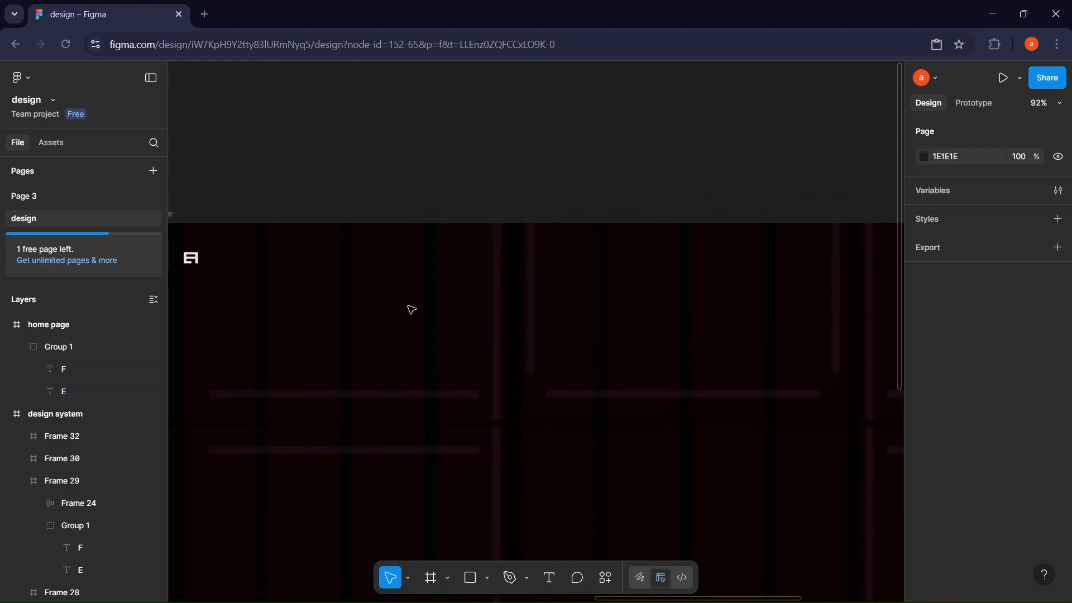
{"action": "key", "text": "shift+g"}
{"action": "scroll", "coordinate": [441, 313], "scroll_direction": "down", "scroll_amount": 2}
{"action": "scroll", "coordinate": [491, 279], "scroll_direction": "up", "scroll_amount": 2}
{"action": "scroll", "coordinate": [498, 277], "scroll_direction": "left", "scroll_amount": 2}
{"action": "scroll", "coordinate": [379, 265], "scroll_direction": "right", "scroll_amount": 2}
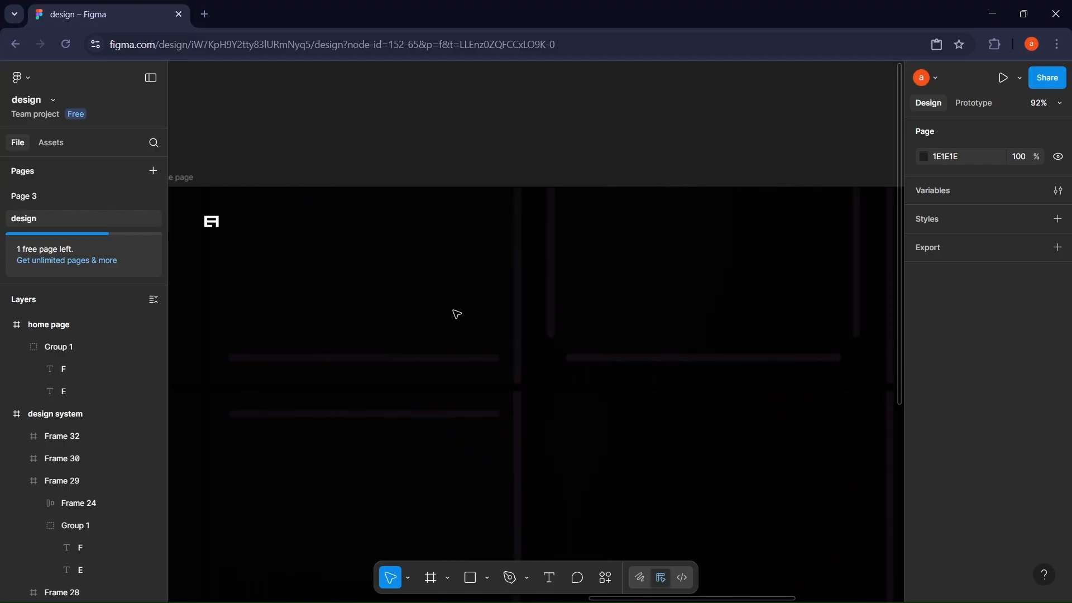
Step: Add a "Home" text to the home page frame and set it to Inter Medium, size 16
{"action": "left_click", "coordinate": [453, 311]}
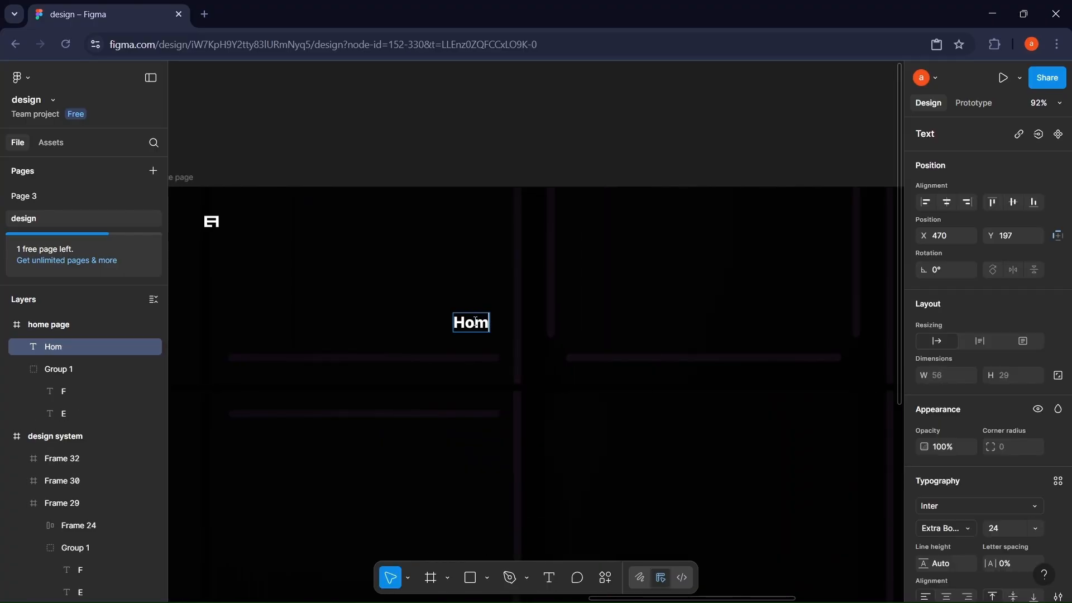
{"action": "scroll", "coordinate": [1005, 391], "scroll_direction": "down", "scroll_amount": 3}
{"action": "left_click", "coordinate": [1036, 391]}
{"action": "left_click", "coordinate": [1019, 323]}
{"action": "left_click", "coordinate": [959, 389]}
{"action": "left_click", "coordinate": [953, 312]}
{"action": "left_click", "coordinate": [958, 389]}
{"action": "left_click", "coordinate": [956, 235]}
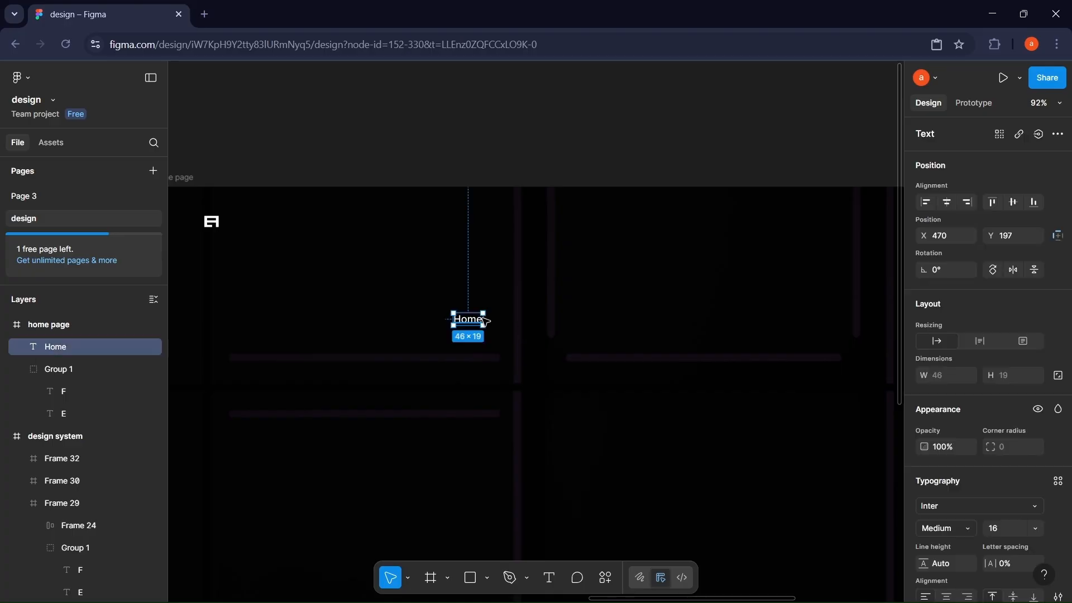
Step: Wrap the Home text in an auto layout frame with padding 10 and place a duplicate beside it, about 17 away
{"action": "key", "text": "shift+a"}
{"action": "scroll", "coordinate": [601, 352], "scroll_direction": "up", "scroll_amount": 5}
{"action": "scroll", "coordinate": [476, 333], "scroll_direction": "down", "scroll_amount": 3}
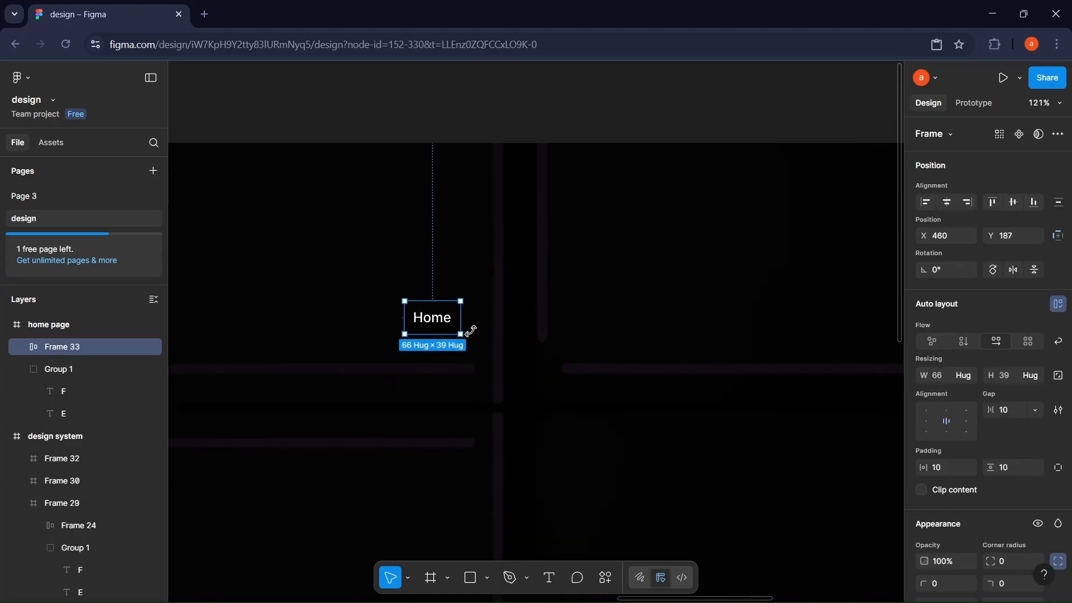
{"action": "left_click_drag", "start_coordinate": [433, 322], "coordinate": [507, 320]}
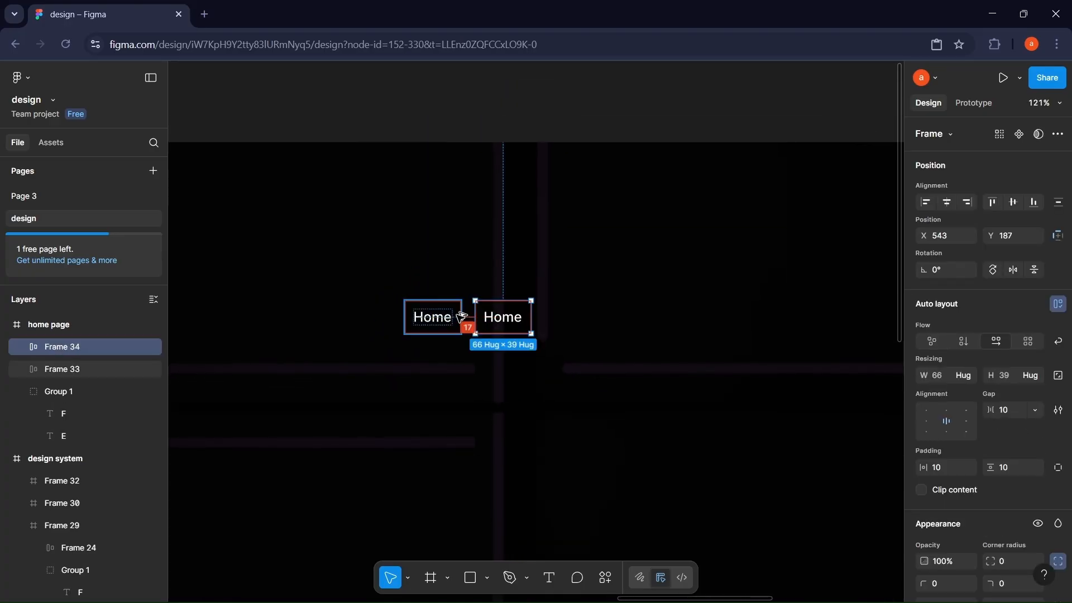
Step: Change the duplicate's text to "Event" and combine both navigation items in a horizontal auto layout
{"action": "scroll", "coordinate": [457, 317], "scroll_direction": "up", "scroll_amount": 3}
{"action": "double_click", "coordinate": [528, 326]}
{"action": "type", "text": "Eve"}
{"action": "left_click_drag", "start_coordinate": [565, 355], "coordinate": [418, 331]}
{"action": "key", "text": "shift+a"}
Step: Duplicate the Event item within the navigation row and change the copy's text to "Counseling"
{"action": "double_click", "coordinate": [523, 319]}
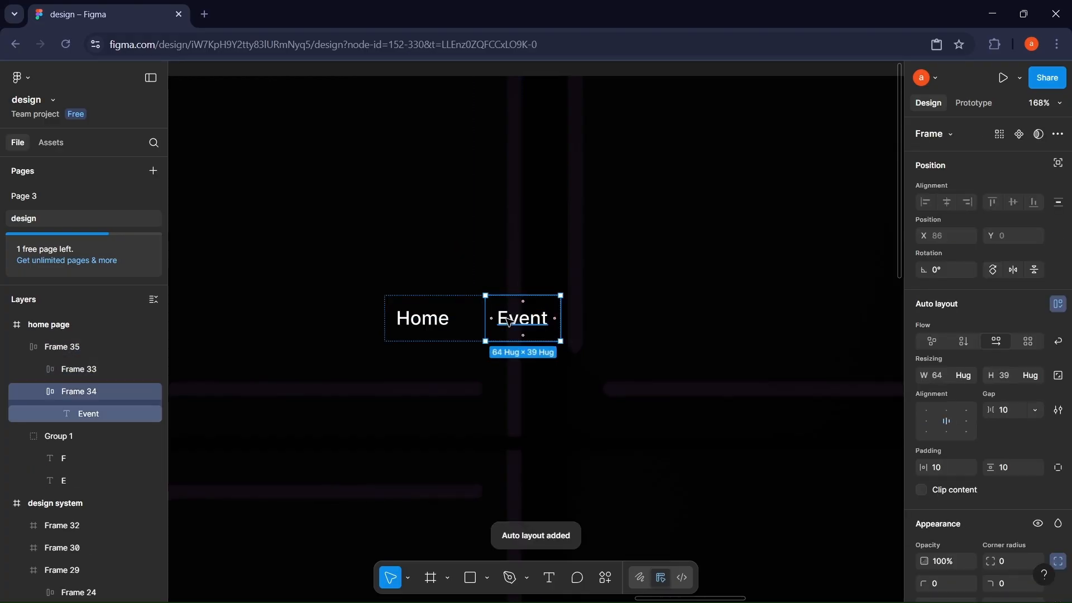
{"action": "key", "text": "ctrl+d"}
{"action": "double_click", "coordinate": [627, 317]}
{"action": "type", "text": "Counse"}
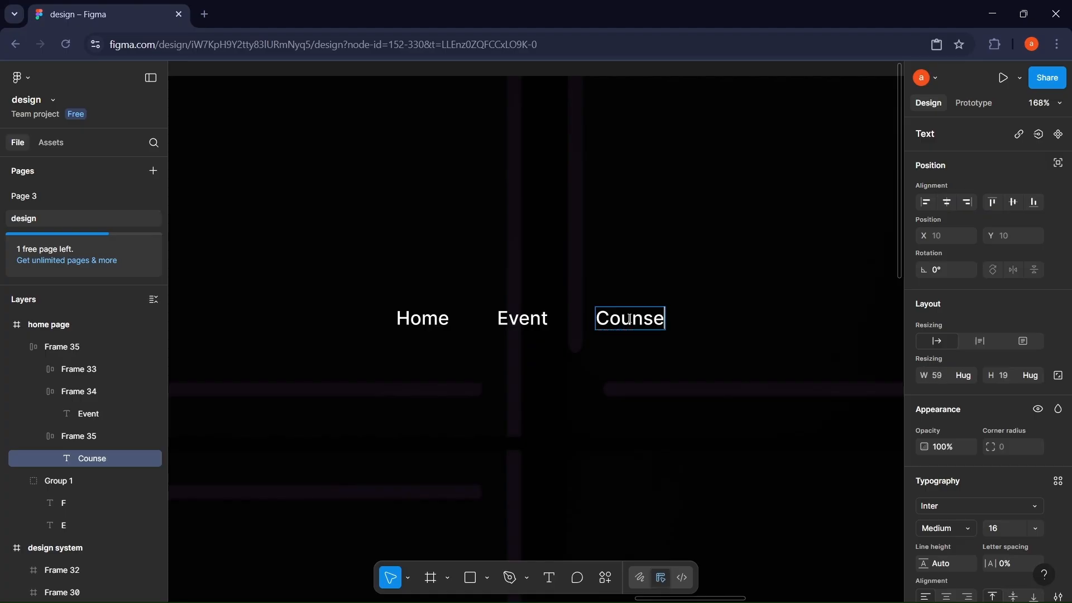
{"action": "left_click", "coordinate": [648, 385]}
Step: Duplicate the Counseling item within the navigation row and change the copy's text to "About"
{"action": "scroll", "coordinate": [649, 386], "scroll_direction": "right", "scroll_amount": 2}
{"action": "double_click", "coordinate": [560, 329]}
{"action": "key", "text": "ctrl+d"}
{"action": "scroll", "coordinate": [555, 323], "scroll_direction": "right", "scroll_amount": 4}
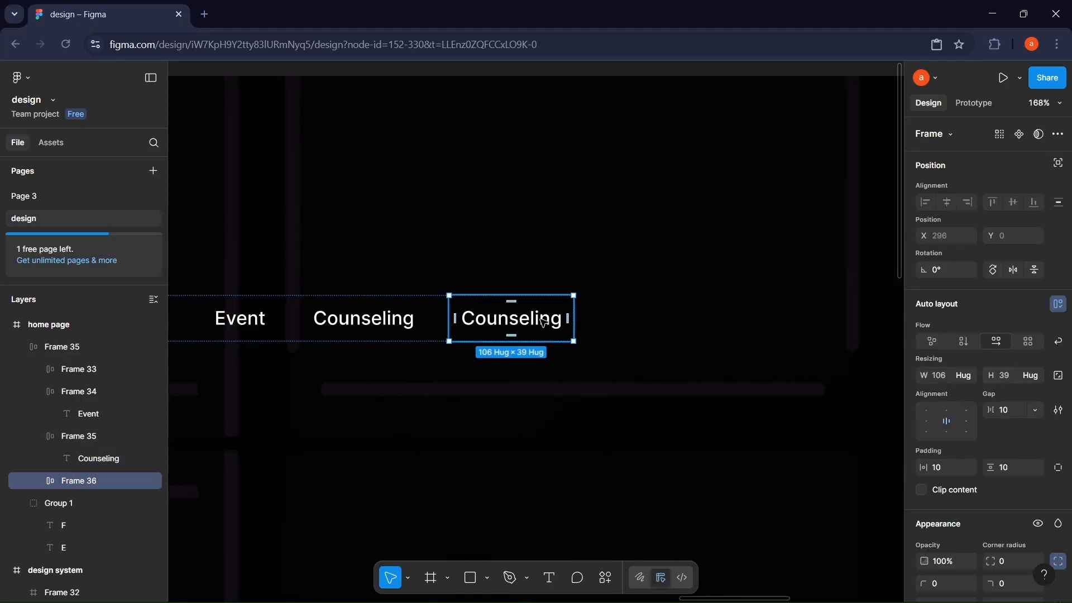
{"action": "double_click", "coordinate": [550, 322]}
{"action": "key", "text": "BackSpace"}
{"action": "left_click", "coordinate": [541, 342]}
Step: Duplicate the About item within the navigation row and change the copy's text to "How it work?"
{"action": "left_click", "coordinate": [525, 322]}
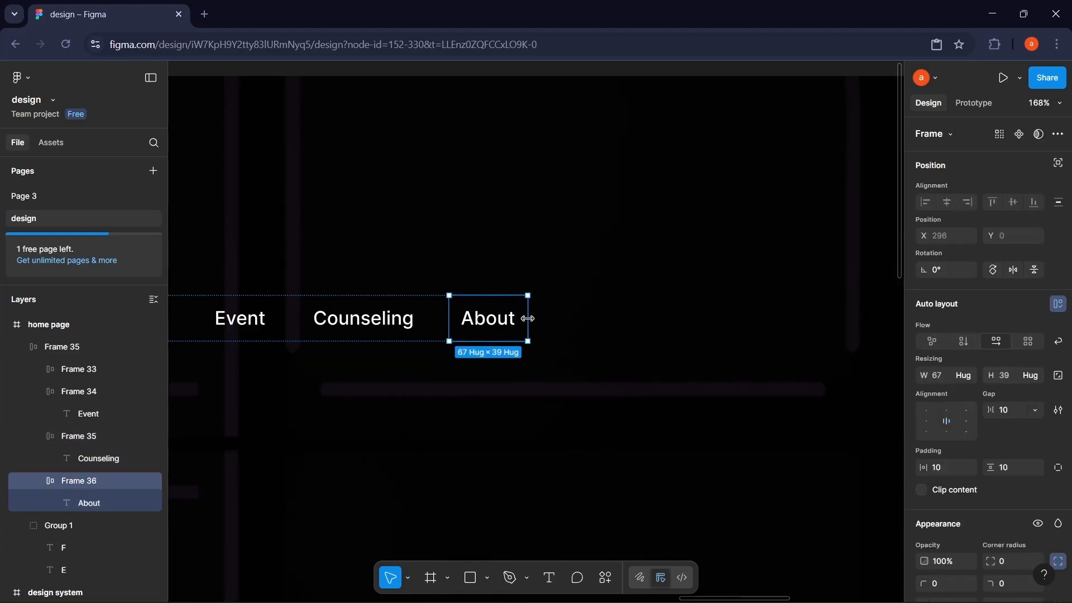
{"action": "key", "text": "ctrl+d"}
{"action": "double_click", "coordinate": [593, 320]}
{"action": "double_click", "coordinate": [603, 326]}
{"action": "type", "text": "How it"}
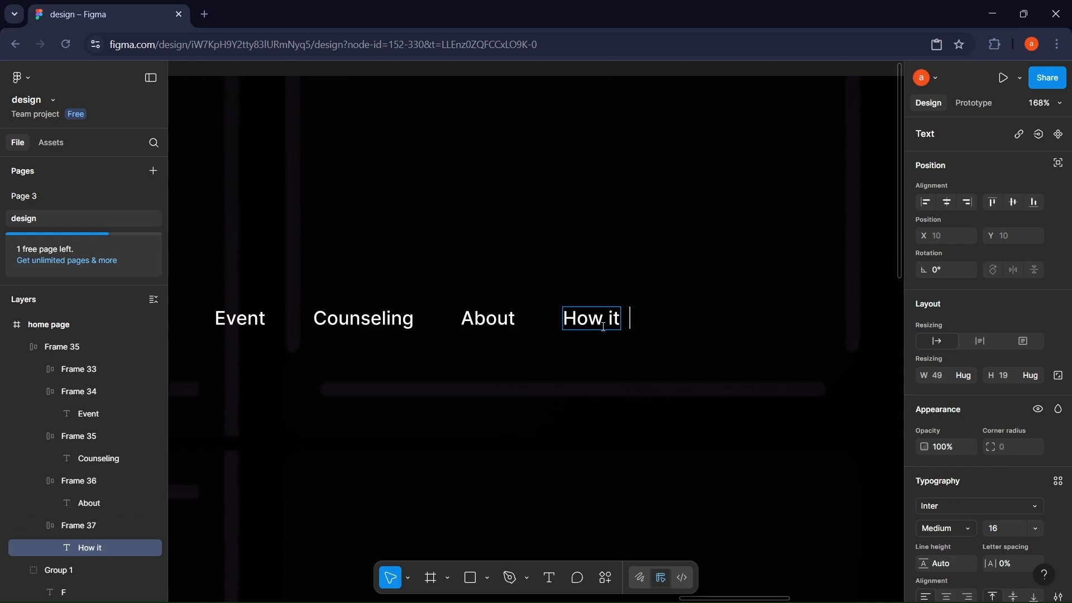
{"action": "left_click", "coordinate": [625, 393]}
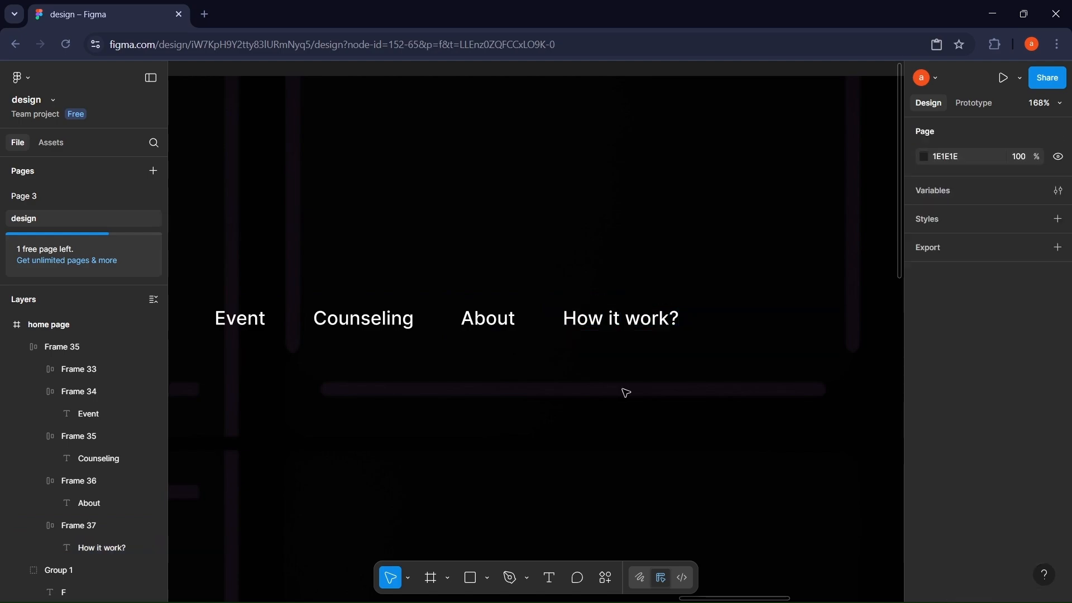
{"action": "scroll", "coordinate": [548, 369], "scroll_direction": "down", "scroll_amount": 5}
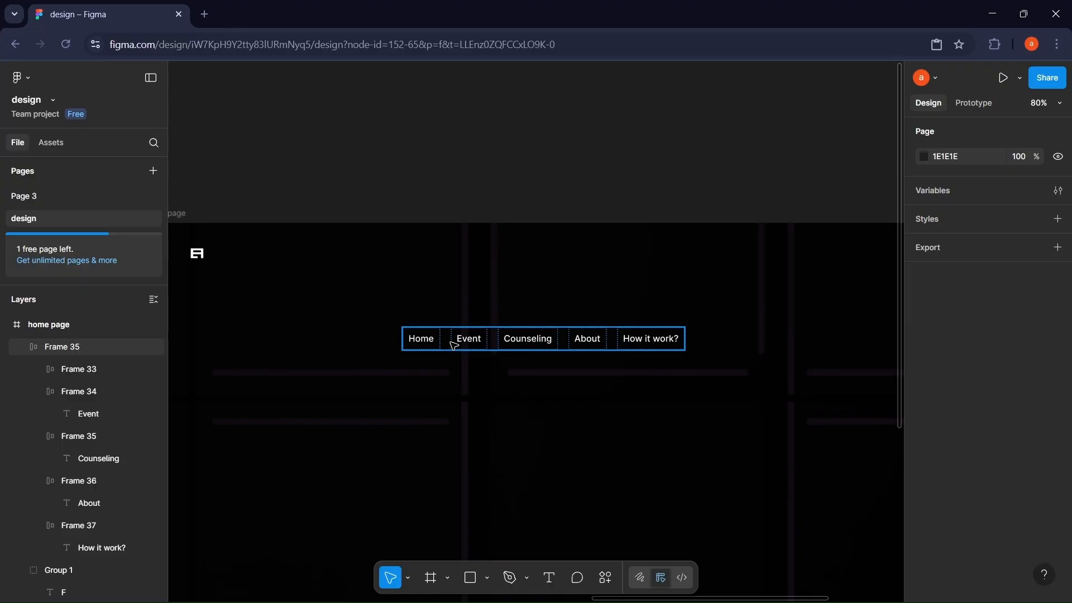
Step: Set the navigation row's padding to 32 horizontal and 14 vertical, and its corner radius to 20
{"action": "left_click", "coordinate": [454, 344]}
{"action": "scroll", "coordinate": [1027, 388], "scroll_direction": "down", "scroll_amount": 1}
{"action": "type", "text": "32"}
{"action": "key", "text": "Return"}
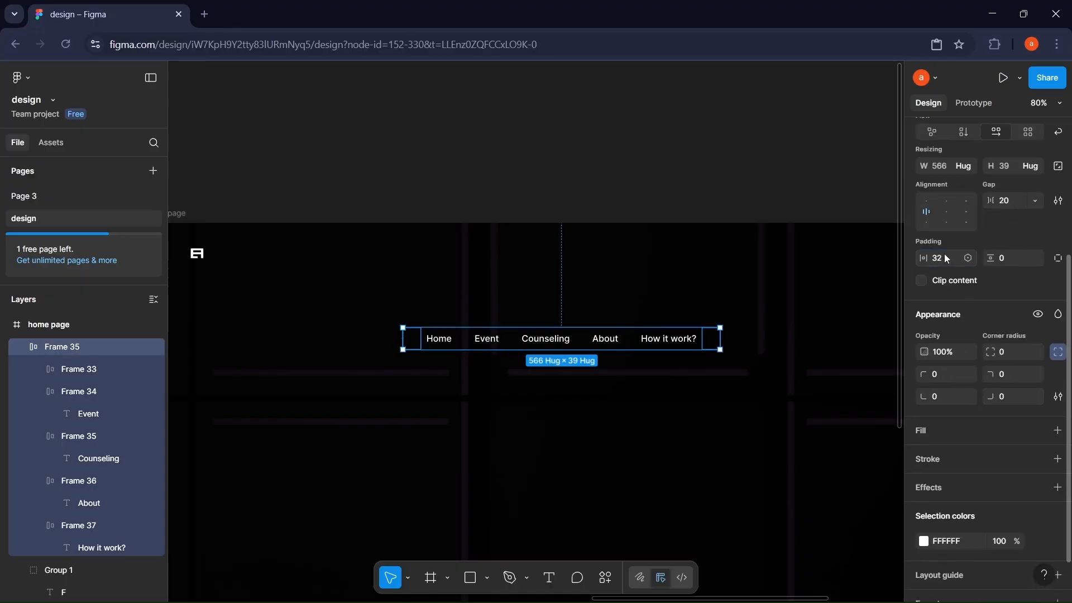
{"action": "left_click", "coordinate": [1003, 257]}
{"action": "type", "text": "14"}
{"action": "key", "text": "Return"}
{"action": "scroll", "coordinate": [983, 397], "scroll_direction": "down", "scroll_amount": 2}
{"action": "left_click", "coordinate": [1010, 303]}
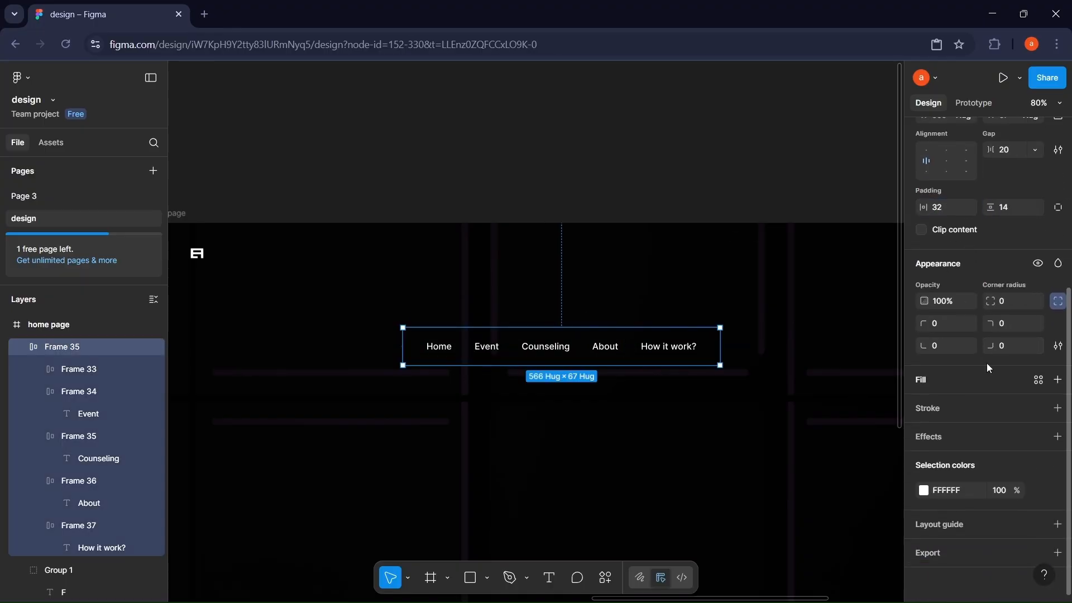
{"action": "type", "text": "20"}
{"action": "key", "text": "Return"}
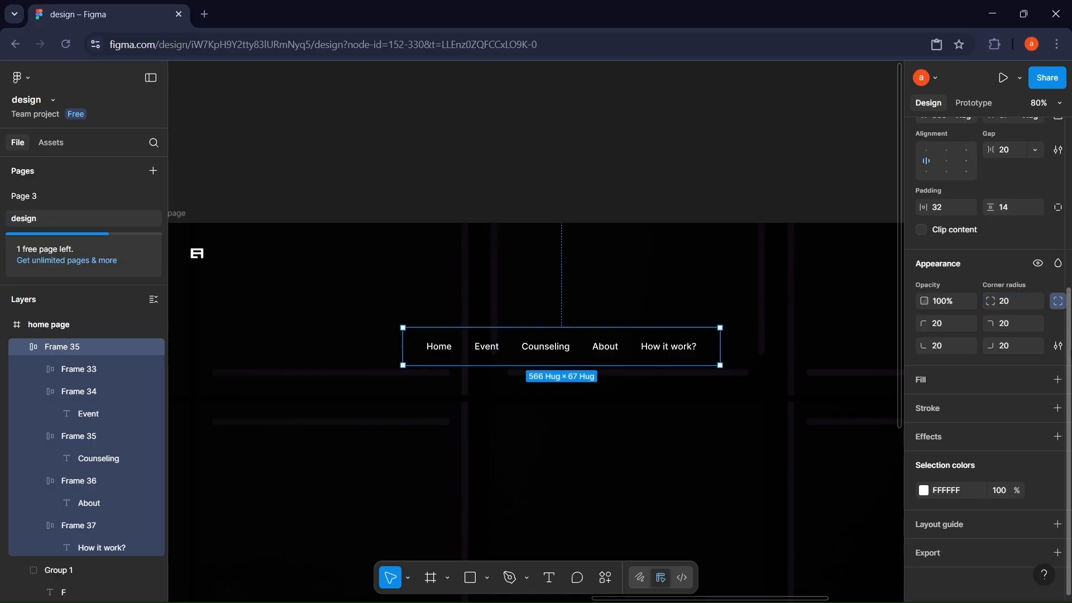
Step: Add a fill to the navigation bar, sampling the grey 858585 from the design system's Colors card
{"action": "left_click", "coordinate": [1058, 381]}
{"action": "left_click", "coordinate": [754, 463]}
{"action": "scroll", "coordinate": [432, 409], "scroll_direction": "left", "scroll_amount": 15}
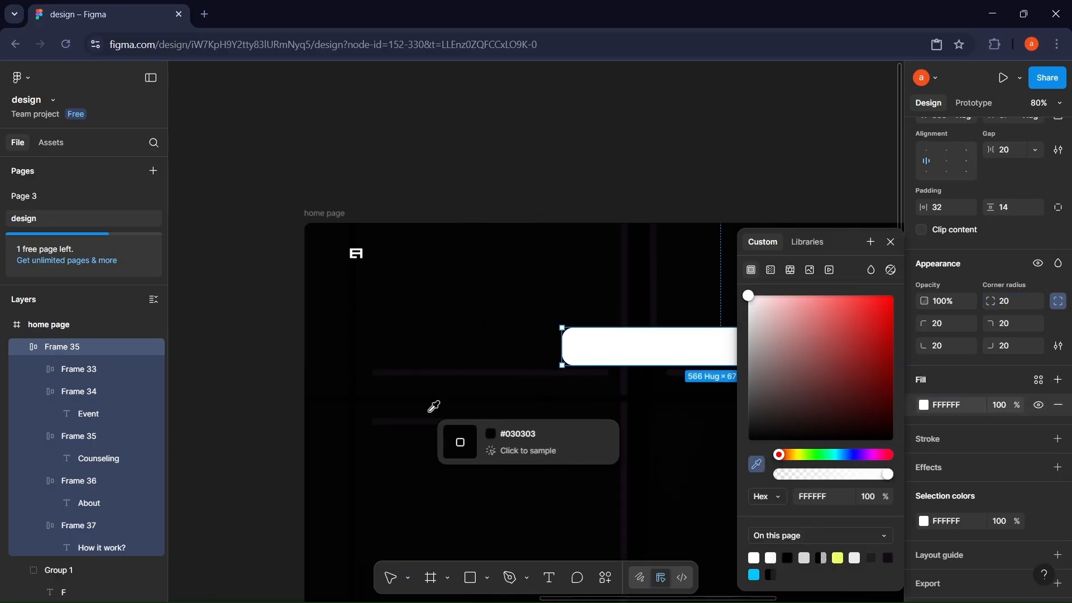
{"action": "scroll", "coordinate": [427, 406], "scroll_direction": "down", "scroll_amount": 1}
{"action": "scroll", "coordinate": [474, 397], "scroll_direction": "down", "scroll_amount": 4}
{"action": "scroll", "coordinate": [474, 397], "scroll_direction": "left", "scroll_amount": 2}
{"action": "left_click", "coordinate": [528, 344]}
{"action": "scroll", "coordinate": [529, 344], "scroll_direction": "right", "scroll_amount": 15}
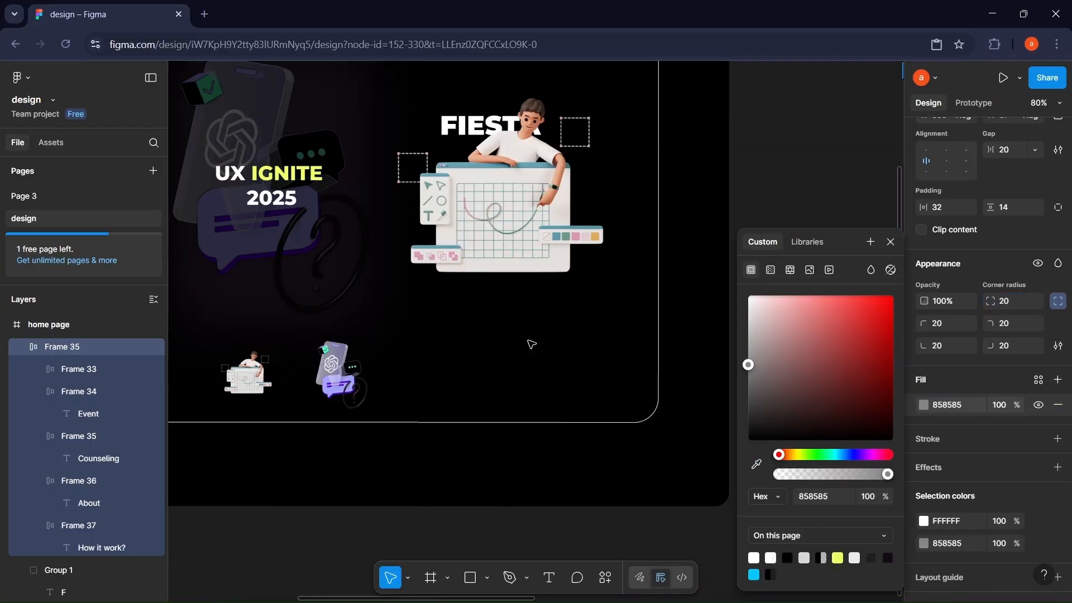
Step: Darken the navigation bar's grey fill to 1A1A1A
{"action": "scroll", "coordinate": [529, 343], "scroll_direction": "up", "scroll_amount": 3}
{"action": "left_click", "coordinate": [411, 290]}
{"action": "scroll", "coordinate": [415, 294], "scroll_direction": "up", "scroll_amount": 2}
{"action": "scroll", "coordinate": [415, 294], "scroll_direction": "left", "scroll_amount": 1}
{"action": "left_click", "coordinate": [415, 294]}
{"action": "scroll", "coordinate": [980, 398], "scroll_direction": "down", "scroll_amount": 5}
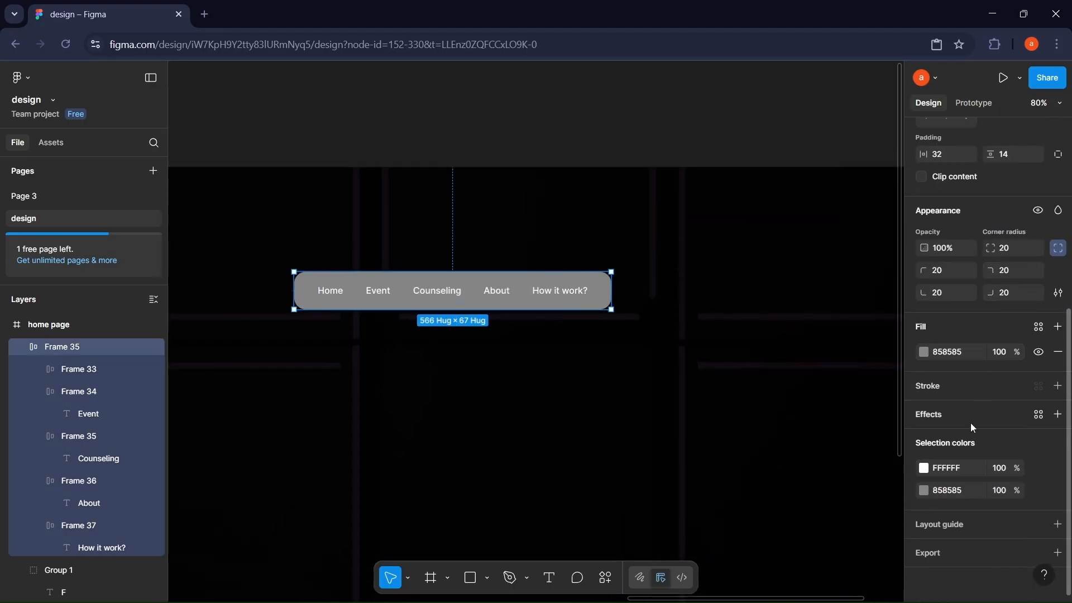
{"action": "left_click", "coordinate": [924, 352]}
{"action": "left_click_drag", "start_coordinate": [749, 366], "coordinate": [725, 431]}
{"action": "left_click", "coordinate": [265, 355]}
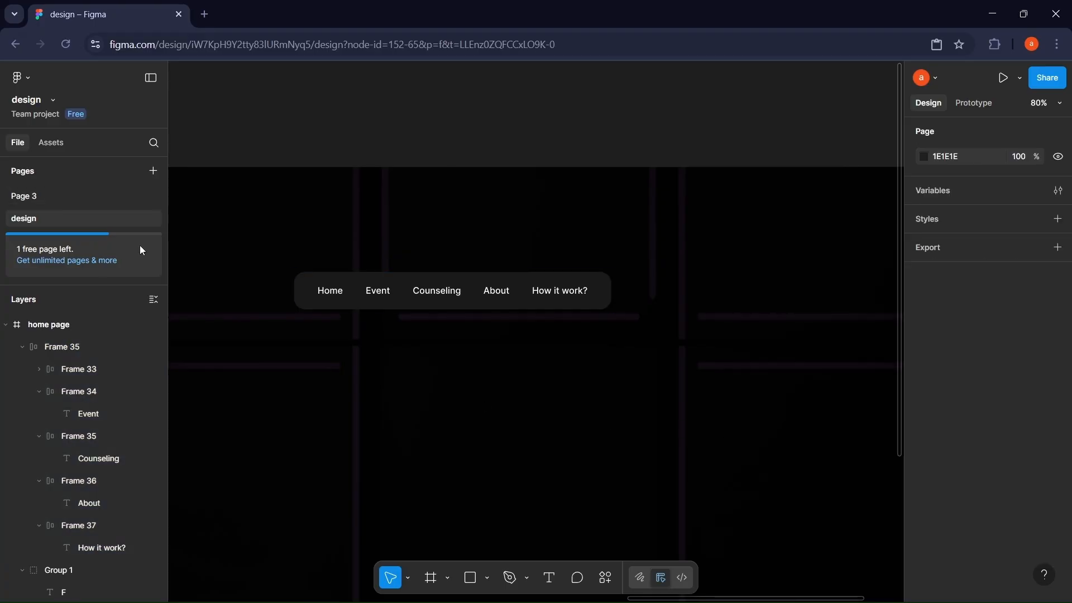
Step: Set the navigation bar's fill colour to 1D1D1D
{"action": "left_click", "coordinate": [425, 293]}
{"action": "scroll", "coordinate": [1069, 428], "scroll_direction": "down", "scroll_amount": 2}
{"action": "scroll", "coordinate": [1069, 427], "scroll_direction": "down", "scroll_amount": 4}
{"action": "left_click", "coordinate": [955, 354]}
{"action": "type", "text": "1D1D1D"}
{"action": "left_click", "coordinate": [966, 386]}
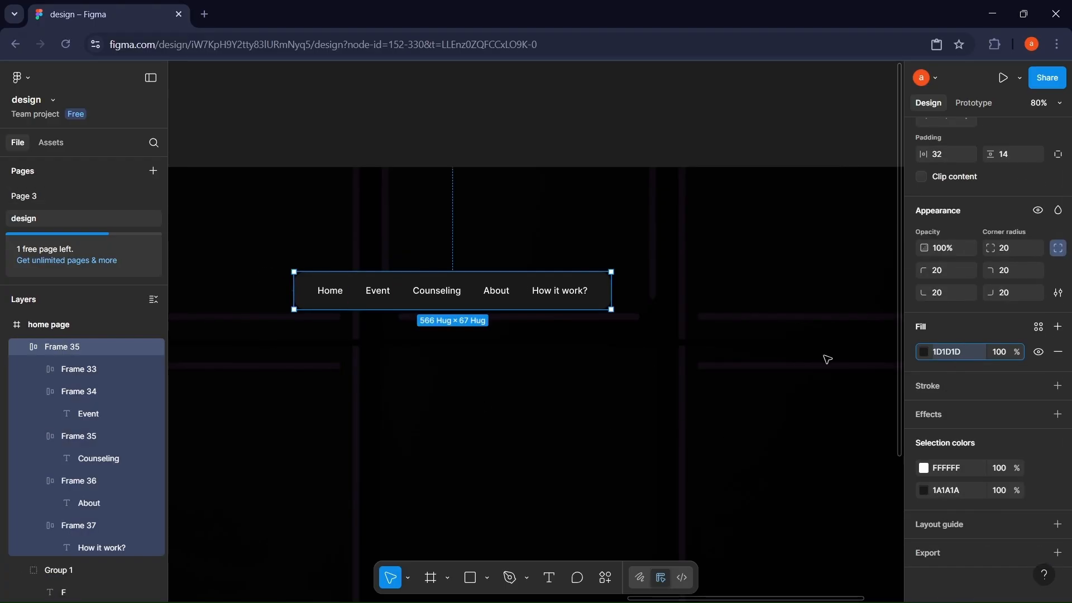
{"action": "left_click", "coordinate": [813, 357]}
Step: Change the Event, Counseling, About and "How it work?" texts to Regular font weight
{"action": "left_click", "coordinate": [425, 301]}
{"action": "scroll", "coordinate": [311, 280], "scroll_direction": "up", "scroll_amount": 2}
{"action": "double_click", "coordinate": [346, 301]}
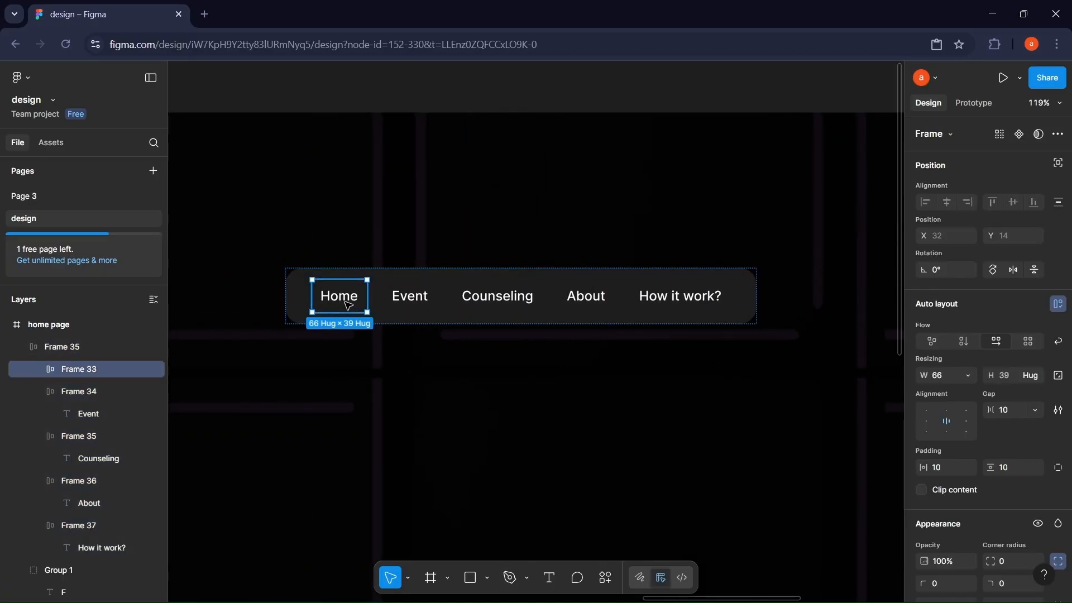
{"action": "left_click", "coordinate": [409, 296]}
{"action": "left_click", "coordinate": [497, 296], "text": "shift"}
{"action": "left_click", "coordinate": [593, 296], "text": "shift"}
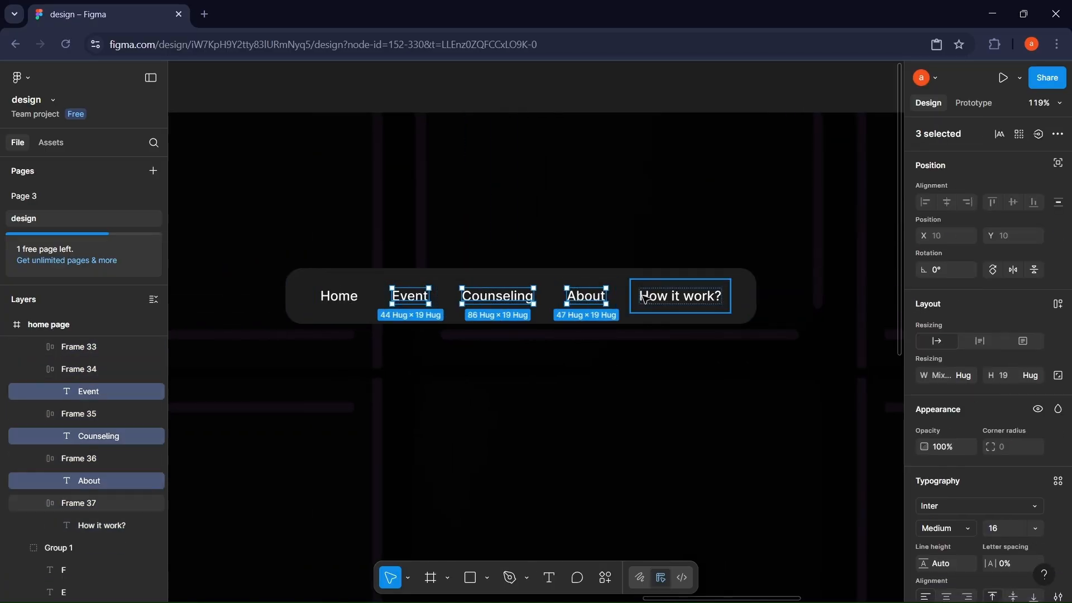
{"action": "left_click", "coordinate": [680, 296], "text": "shift"}
{"action": "scroll", "coordinate": [977, 424], "scroll_direction": "down", "scroll_amount": 2}
{"action": "left_click", "coordinate": [950, 458]}
{"action": "left_click", "coordinate": [945, 285]}
{"action": "left_click", "coordinate": [813, 335]}
Step: Set the opacity of the navigation bar's white text colour to 52%
{"action": "left_click", "coordinate": [454, 317]}
{"action": "scroll", "coordinate": [997, 434], "scroll_direction": "down", "scroll_amount": 3}
{"action": "type", "text": "52"}
{"action": "key", "text": "Return"}
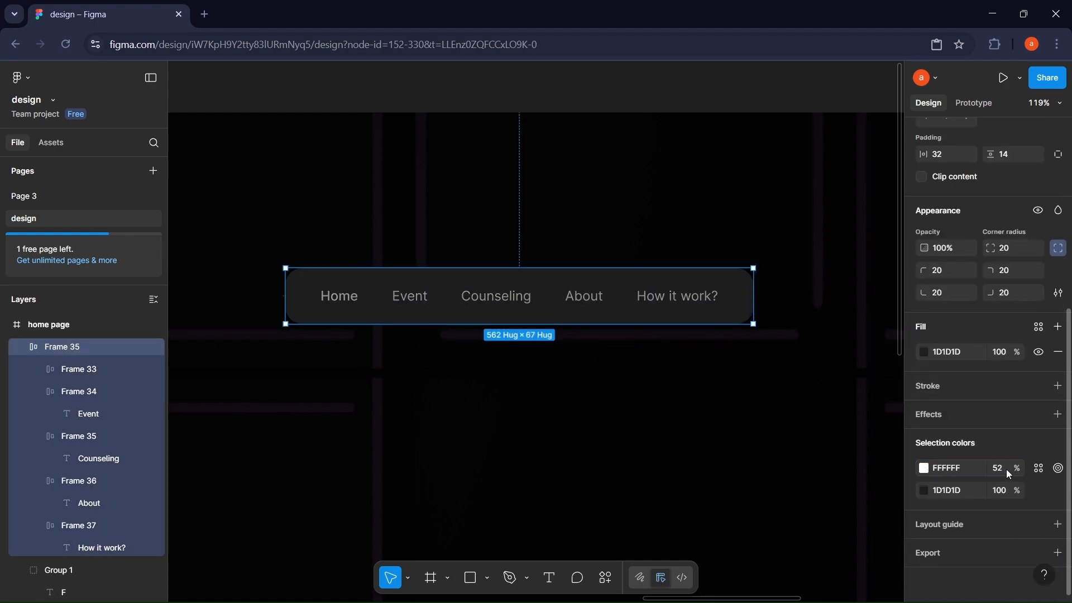
Step: Change the Home text in the navigation bar to Semi Bold
{"action": "left_click", "coordinate": [332, 305]}
{"action": "left_click", "coordinate": [341, 305]}
{"action": "left_click", "coordinate": [943, 334]}
{"action": "left_click", "coordinate": [953, 314]}
Step: Colour the Home text with the blue 00C8FF sampled from the design system's Colors card
{"action": "left_click", "coordinate": [923, 462]}
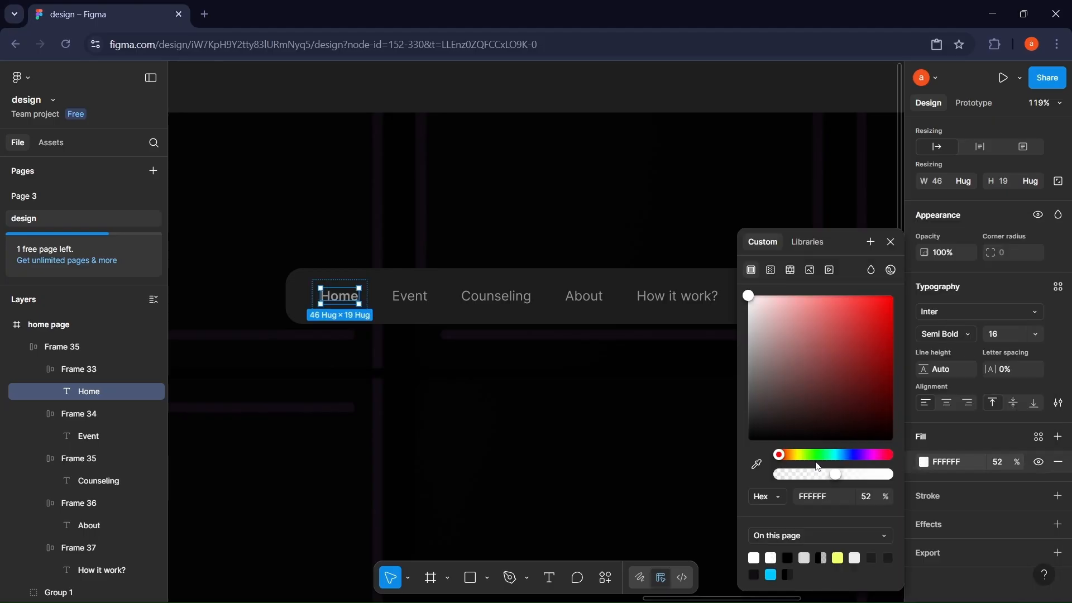
{"action": "left_click", "coordinate": [757, 463]}
{"action": "scroll", "coordinate": [559, 452], "scroll_direction": "down", "scroll_amount": 3}
{"action": "scroll", "coordinate": [440, 434], "scroll_direction": "left", "scroll_amount": 6}
{"action": "scroll", "coordinate": [433, 434], "scroll_direction": "down", "scroll_amount": 3}
{"action": "scroll", "coordinate": [351, 411], "scroll_direction": "up", "scroll_amount": 3}
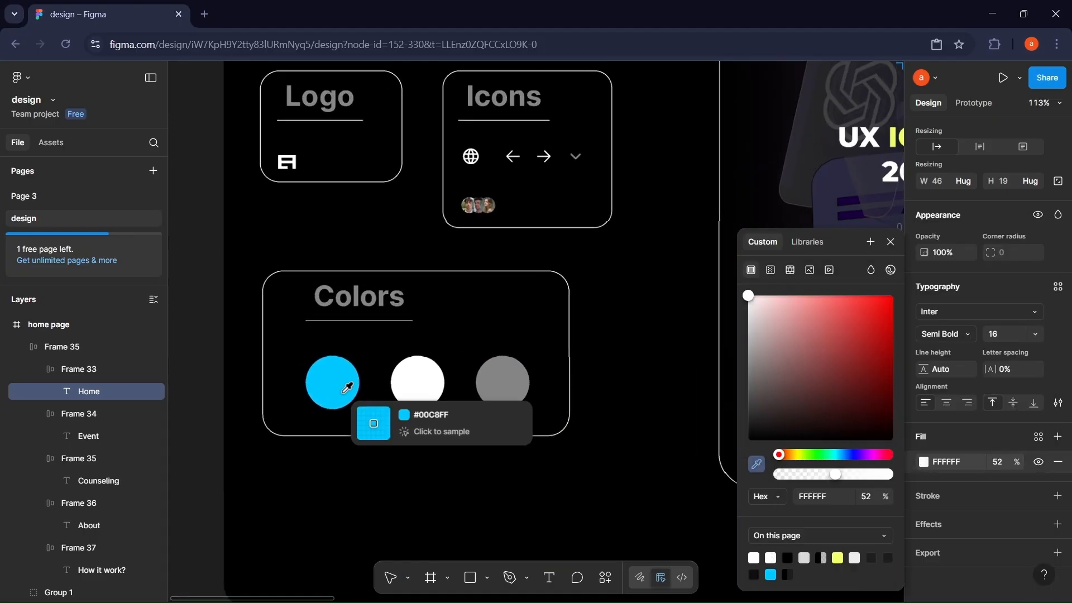
{"action": "left_click", "coordinate": [342, 389]}
{"action": "scroll", "coordinate": [342, 389], "scroll_direction": "down", "scroll_amount": 4}
{"action": "scroll", "coordinate": [338, 346], "scroll_direction": "right", "scroll_amount": 8}
{"action": "scroll", "coordinate": [369, 357], "scroll_direction": "up", "scroll_amount": 4}
{"action": "left_click", "coordinate": [405, 413]}
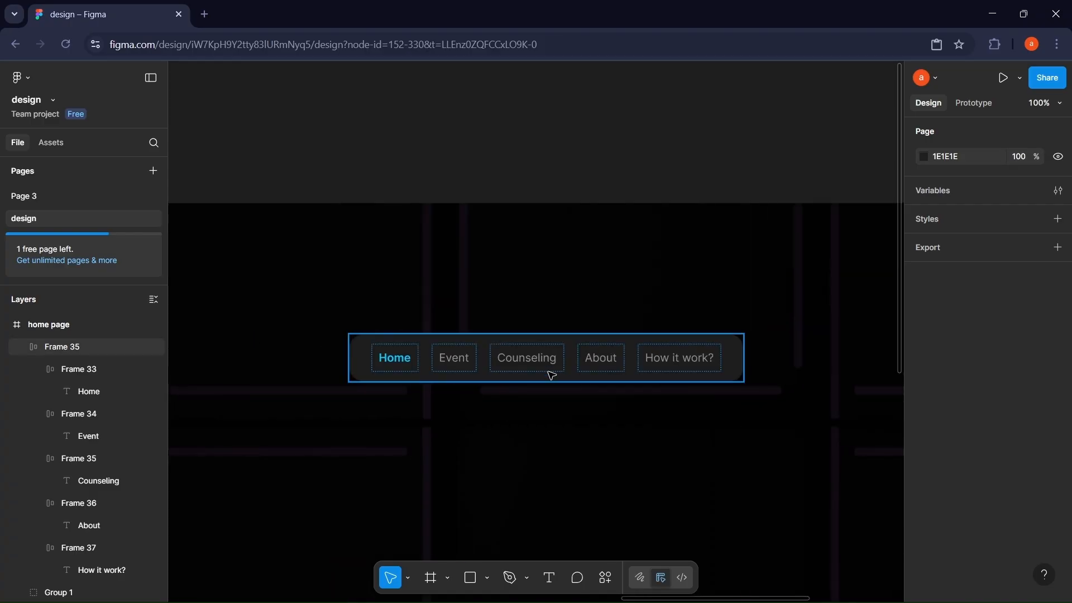
Step: Move the navigation bar up to about 37 from the top edge of the home page frame
{"action": "left_click", "coordinate": [548, 373]}
{"action": "scroll", "coordinate": [717, 420], "scroll_direction": "down", "scroll_amount": 2}
{"action": "key", "text": "alt"}
{"action": "key", "text": "shift+Up"}
{"action": "key", "text": "shift+Up"}
{"action": "key", "text": "shift+Up"}
{"action": "key", "text": "shift+Up"}
{"action": "key", "text": "shift+Up"}
{"action": "key", "text": "shift+Up"}
{"action": "key", "text": "shift+Up"}
{"action": "key", "text": "shift+Up"}
{"action": "key", "text": "shift+Up"}
{"action": "key", "text": "shift+Up"}
{"action": "key", "text": "shift+Up"}
{"action": "key", "text": "shift+Up"}
{"action": "key", "text": "shift+Up"}
{"action": "key", "text": "shift+Up"}
{"action": "key", "text": "Up"}
{"action": "key", "text": "Up"}
{"action": "key", "text": "Up"}
{"action": "key", "text": "Up"}
{"action": "key", "text": "Up"}
{"action": "key", "text": "Up"}
{"action": "key", "text": "Up"}
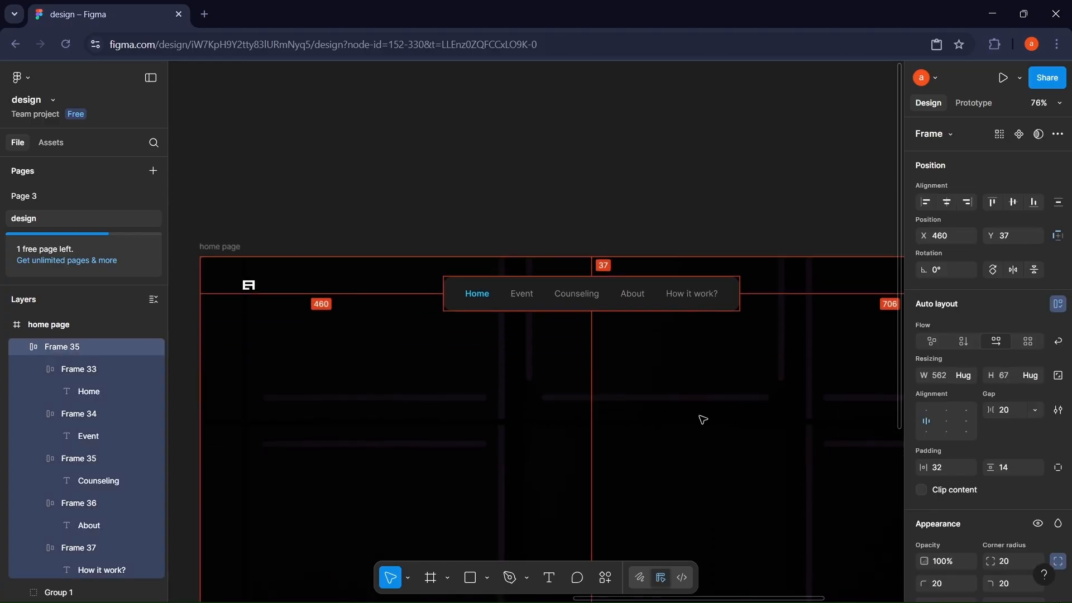
Step: Align the logo vertically with the navigation bar and centre the bar horizontally on the home page frame
{"action": "left_click", "coordinate": [249, 285], "text": "shift"}
{"action": "left_click", "coordinate": [790, 330]}
{"action": "scroll", "coordinate": [791, 330], "scroll_direction": "right", "scroll_amount": 2}
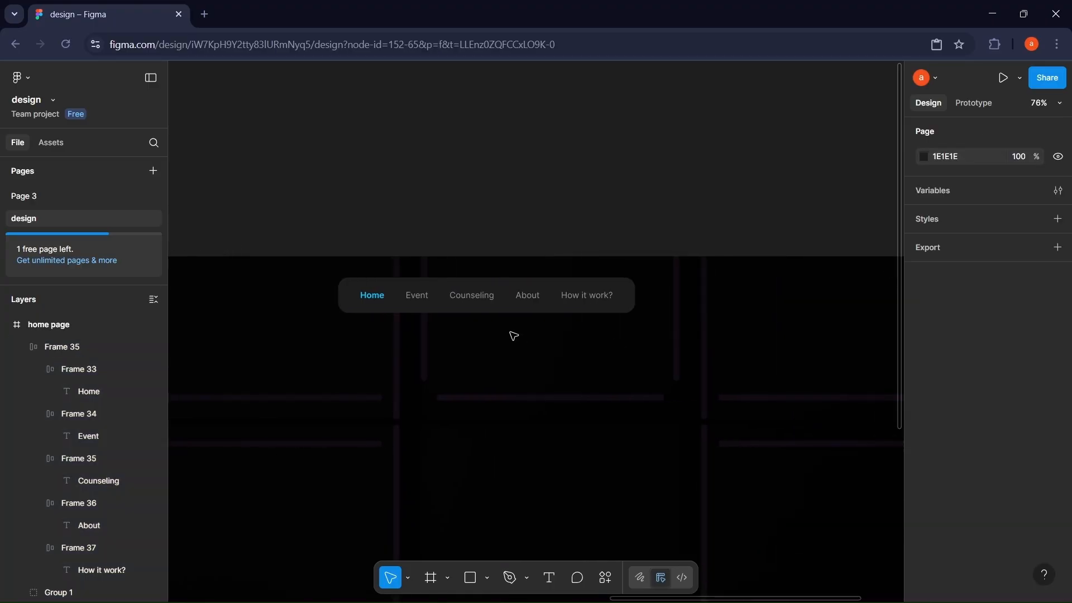
{"action": "left_click", "coordinate": [519, 304]}
{"action": "left_click", "coordinate": [946, 202]}
{"action": "left_click", "coordinate": [695, 331]}
{"action": "scroll", "coordinate": [694, 331], "scroll_direction": "right", "scroll_amount": 5}
{"action": "scroll", "coordinate": [691, 327], "scroll_direction": "left", "scroll_amount": 6}
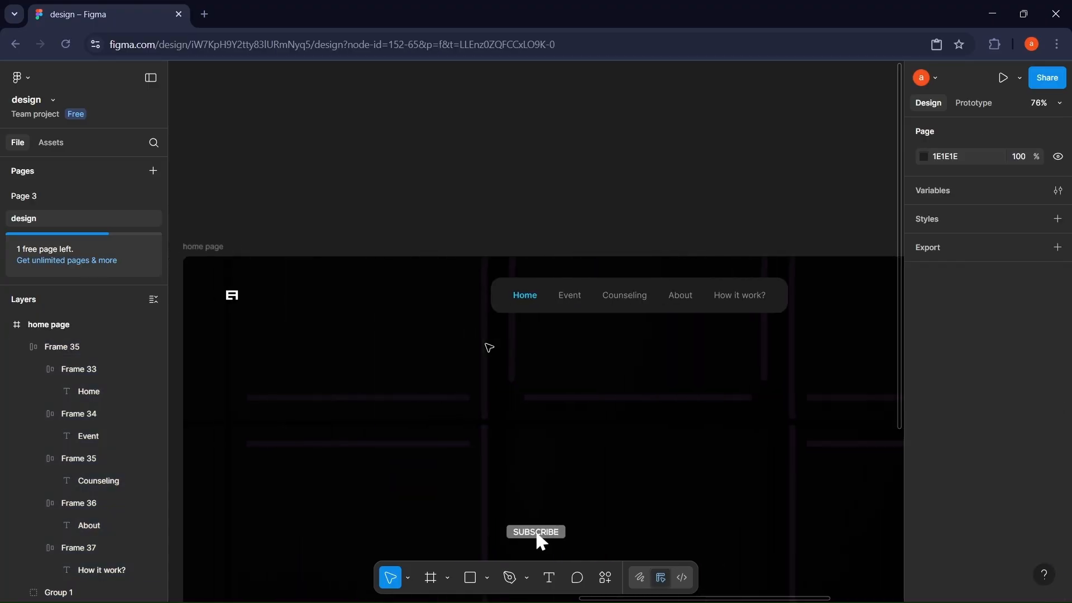
Step: Add the text "English" in Medium weight below the navigation bar and wrap it in an auto layout frame
{"action": "scroll", "coordinate": [596, 319], "scroll_direction": "right", "scroll_amount": 3}
{"action": "scroll", "coordinate": [595, 386], "scroll_direction": "down", "scroll_amount": 2}
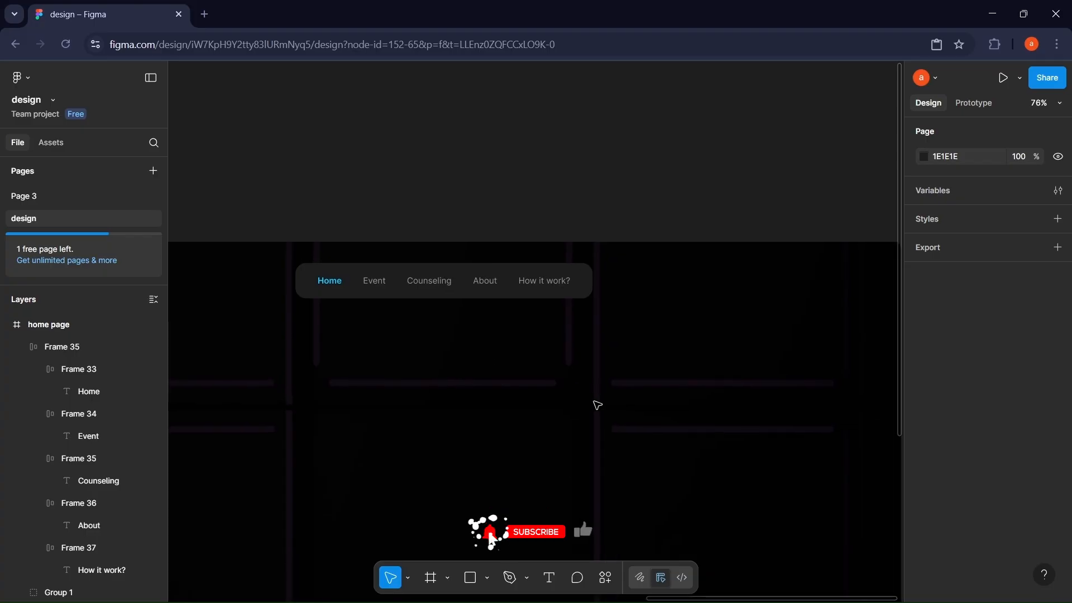
{"action": "key", "text": "t"}
{"action": "left_click", "coordinate": [455, 397]}
{"action": "type", "text": "English"}
{"action": "key", "text": "Escape"}
{"action": "left_click", "coordinate": [946, 528]}
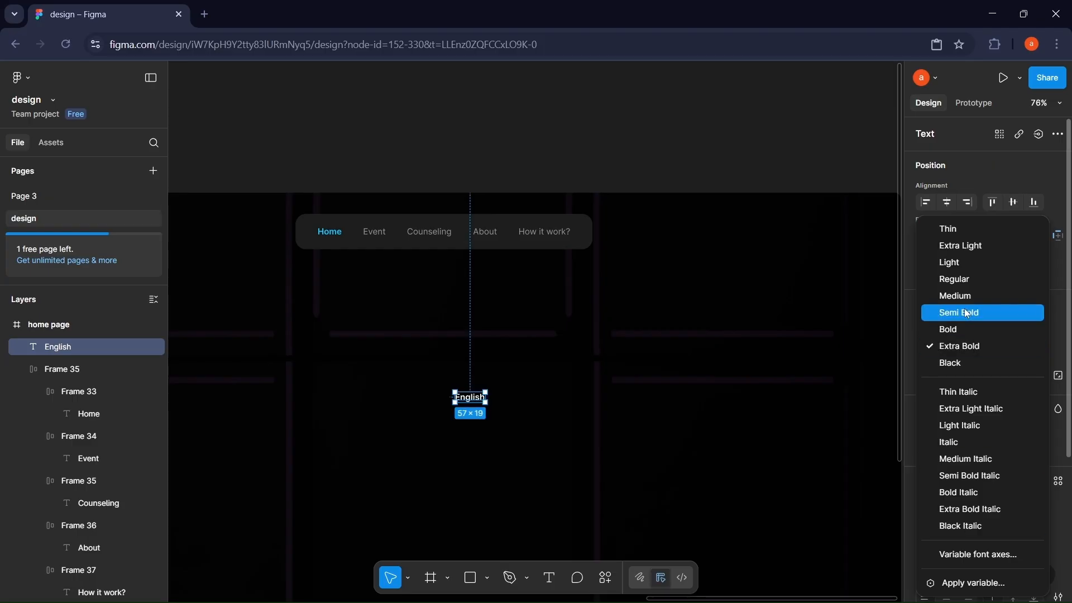
{"action": "left_click", "coordinate": [956, 296]}
{"action": "key", "text": "shift+a"}
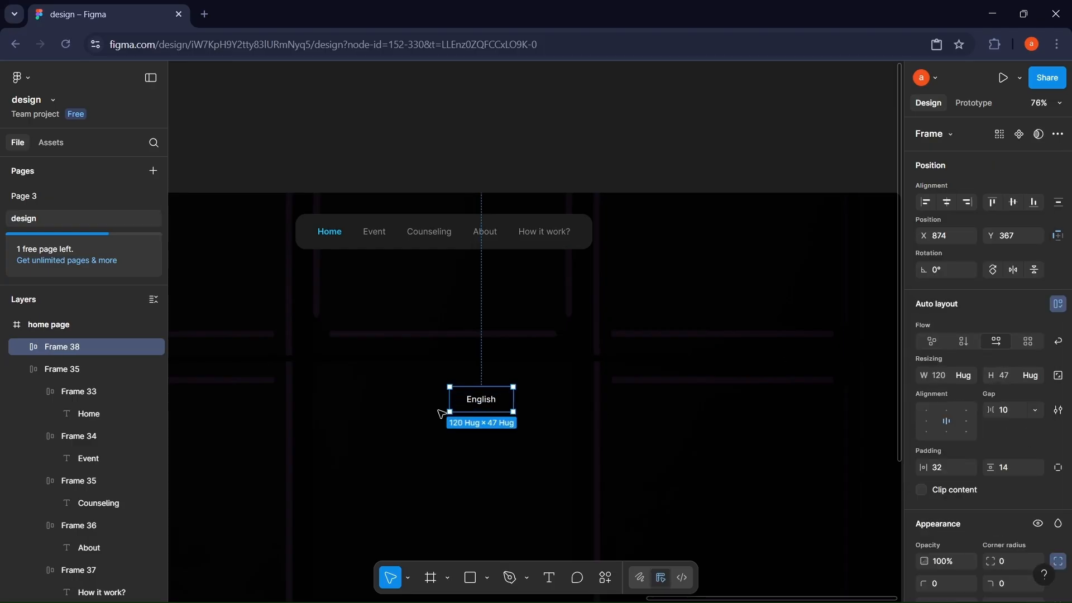
Step: Copy the globe icon from the design system's Icons card into the English frame, in front of the text
{"action": "scroll", "coordinate": [543, 426], "scroll_direction": "left", "scroll_amount": 15}
{"action": "scroll", "coordinate": [539, 428], "scroll_direction": "down", "scroll_amount": 3}
{"action": "scroll", "coordinate": [538, 425], "scroll_direction": "down", "scroll_amount": 1}
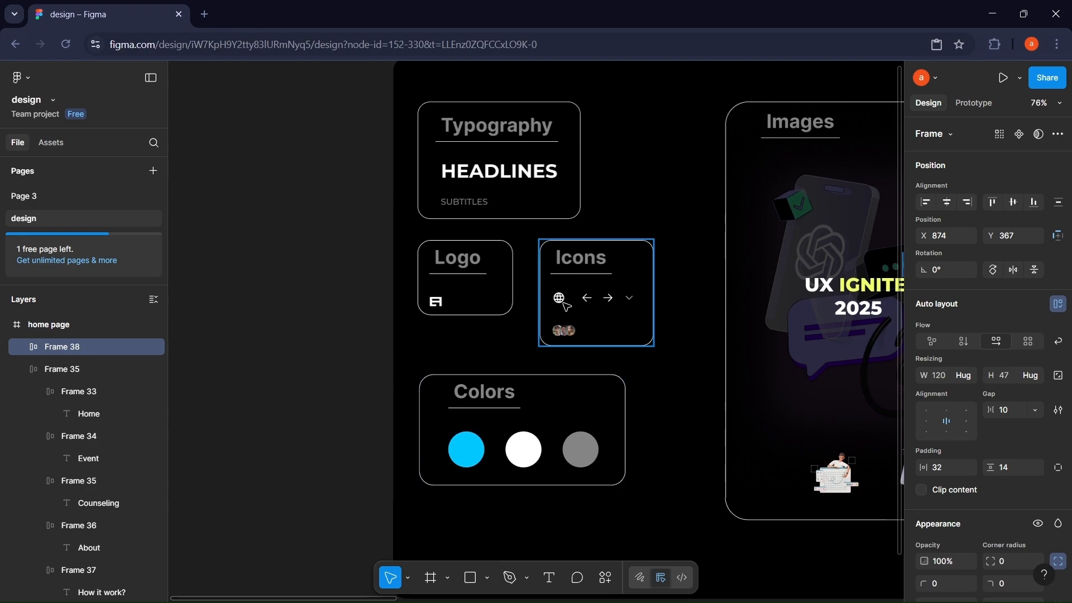
{"action": "left_click", "coordinate": [559, 299], "text": "ctrl"}
{"action": "double_click", "coordinate": [558, 296]}
{"action": "key", "text": "ctrl+c"}
{"action": "scroll", "coordinate": [560, 299], "scroll_direction": "right", "scroll_amount": 15}
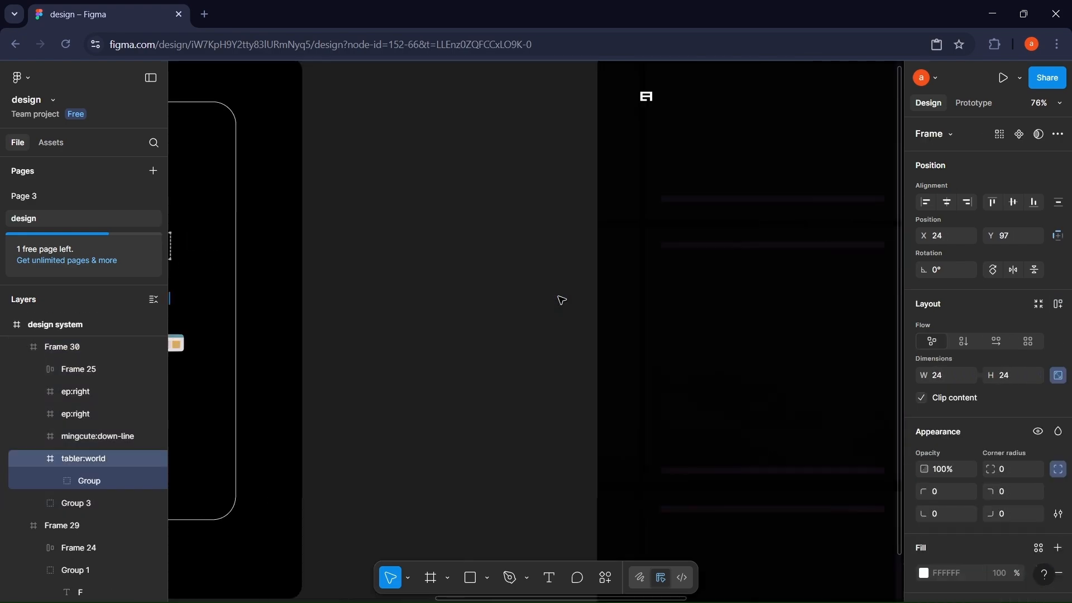
{"action": "left_click", "coordinate": [617, 266]}
{"action": "key", "text": "ctrl+v"}
{"action": "key", "text": "Left"}
{"action": "left_click", "coordinate": [620, 314]}
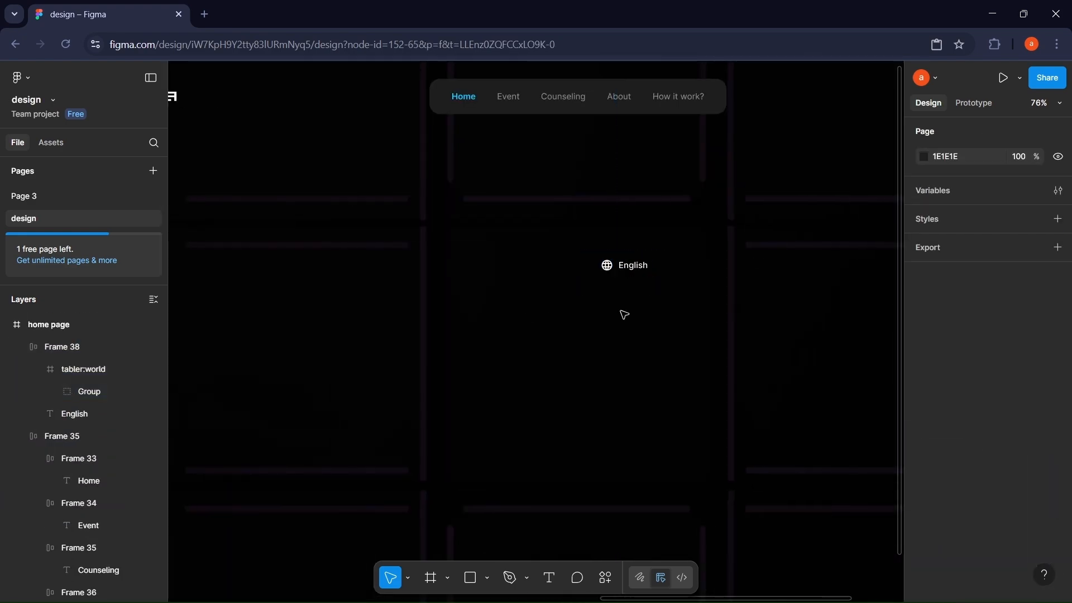
Step: Copy the down-chevron icon from the design system's Icons card into the English frame, behind the text
{"action": "scroll", "coordinate": [621, 314], "scroll_direction": "left", "scroll_amount": 15}
{"action": "double_click", "coordinate": [559, 300]}
{"action": "key", "text": "ctrl+c"}
{"action": "scroll", "coordinate": [557, 300], "scroll_direction": "right", "scroll_amount": 15}
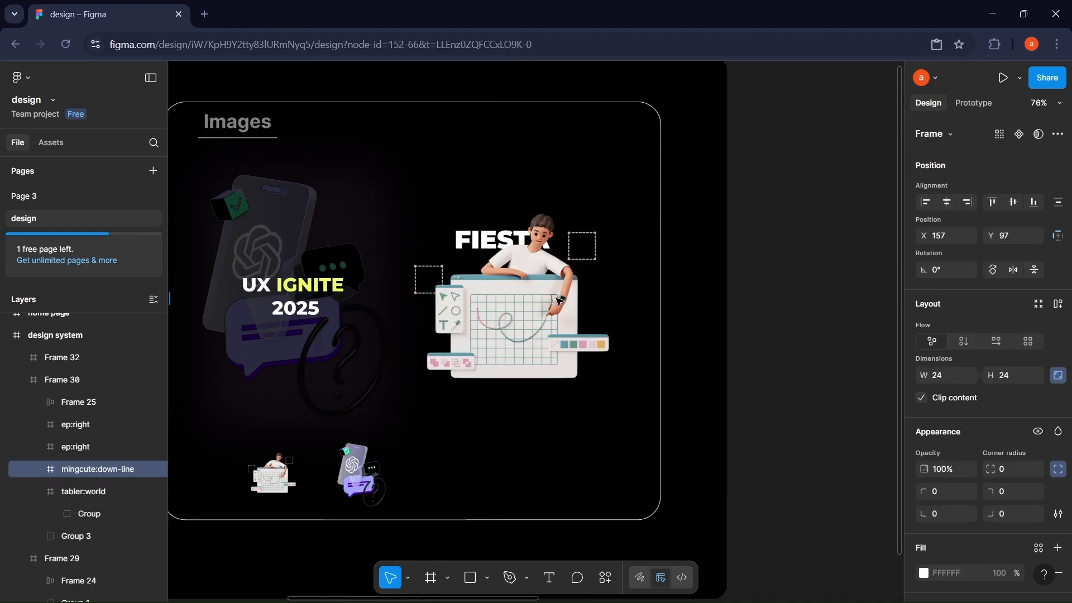
{"action": "left_click", "coordinate": [626, 266]}
{"action": "key", "text": "ctrl+v"}
{"action": "left_click", "coordinate": [696, 306]}
{"action": "scroll", "coordinate": [696, 307], "scroll_direction": "right", "scroll_amount": 2}
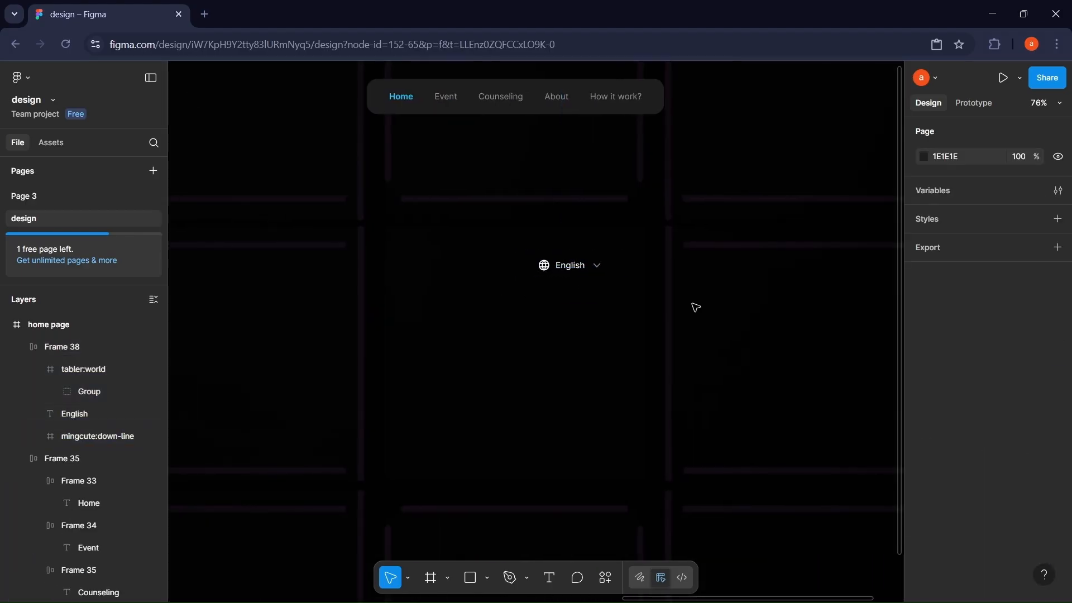
Step: Set the English language selector's horizontal and vertical padding to 10
{"action": "left_click", "coordinate": [603, 268]}
{"action": "scroll", "coordinate": [1019, 360], "scroll_direction": "down", "scroll_amount": 4}
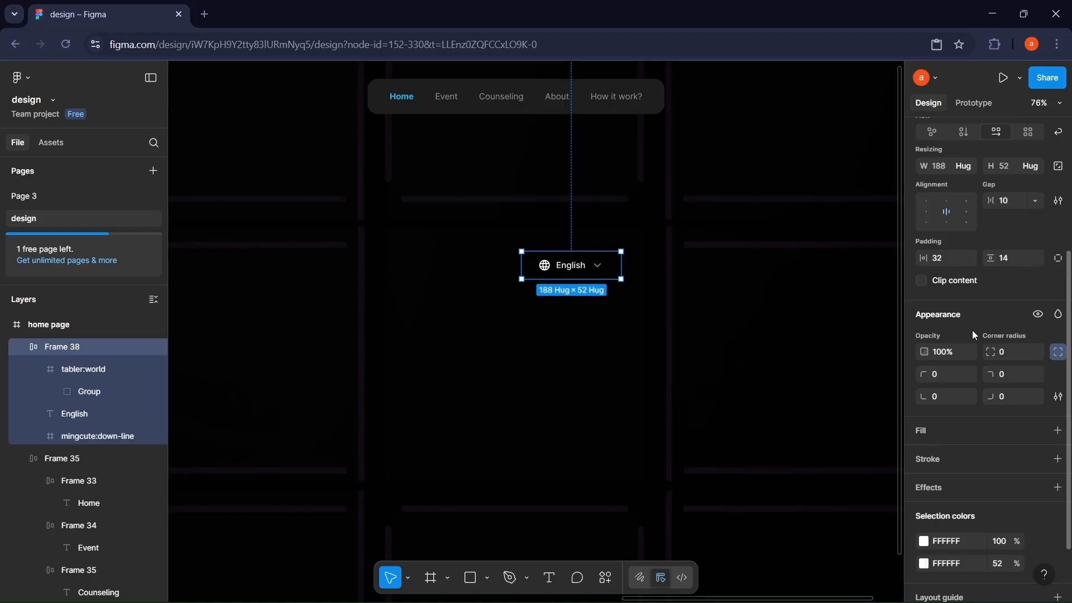
{"action": "left_click", "coordinate": [936, 257]}
{"action": "type", "text": "10"}
{"action": "key", "text": "Return"}
{"action": "type", "text": "10"}
{"action": "key", "text": "Return"}
{"action": "left_click", "coordinate": [754, 296]}
Step: Move the English language selector into the header to the right of the navigation bar, vertically level with it
{"action": "scroll", "coordinate": [614, 346], "scroll_direction": "up", "scroll_amount": 3}
{"action": "left_click_drag", "start_coordinate": [556, 385], "coordinate": [600, 293]}
{"action": "scroll", "coordinate": [670, 347], "scroll_direction": "right", "scroll_amount": 2}
{"action": "scroll", "coordinate": [670, 346], "scroll_direction": "up", "scroll_amount": 1}
{"action": "key", "text": "alt"}
{"action": "key", "text": "shift+Up"}
{"action": "key", "text": "Up"}
{"action": "left_click", "coordinate": [613, 373]}
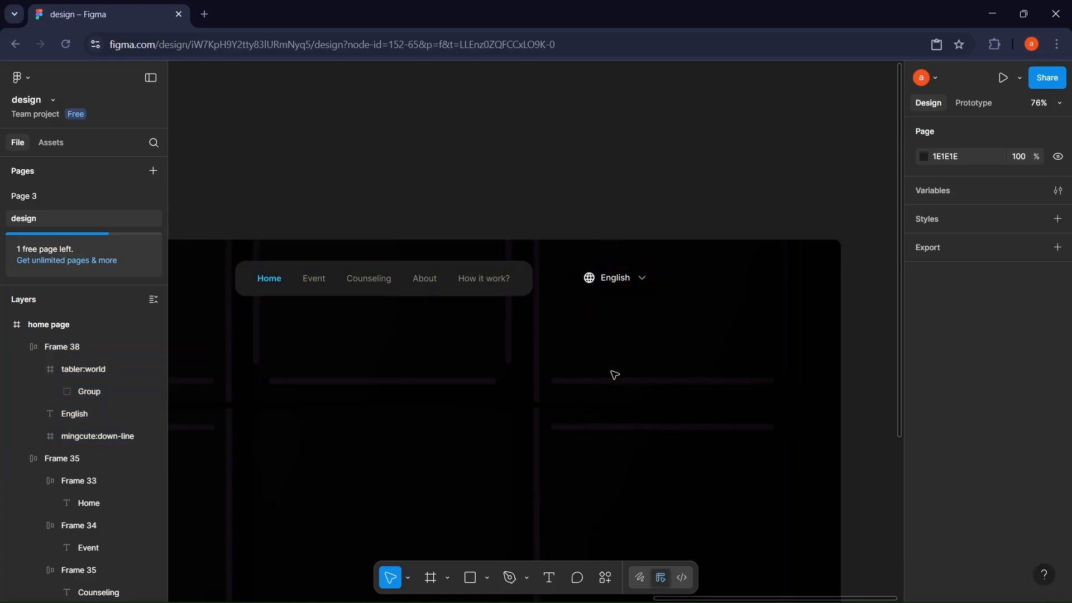
Step: Add a "Register Now" text on the home page below the header
{"action": "scroll", "coordinate": [616, 383], "scroll_direction": "right", "scroll_amount": 2}
{"action": "scroll", "coordinate": [617, 384], "scroll_direction": "left", "scroll_amount": 2}
{"action": "scroll", "coordinate": [616, 384], "scroll_direction": "up", "scroll_amount": 1}
{"action": "key", "text": "t"}
{"action": "scroll", "coordinate": [612, 388], "scroll_direction": "down", "scroll_amount": 1}
{"action": "left_click", "coordinate": [550, 406]}
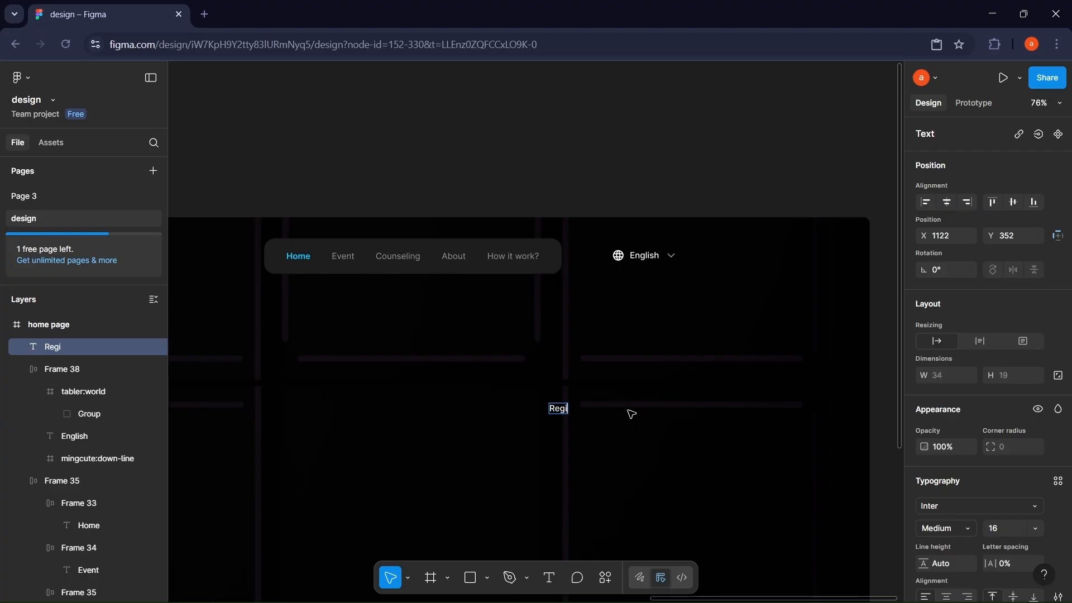
{"action": "left_click", "coordinate": [634, 478]}
Step: Wrap the Register Now text in an auto layout with horizontal padding 32, vertical padding 14 and corner radius 20
{"action": "left_click", "coordinate": [575, 409]}
{"action": "key", "text": "shift+a"}
{"action": "scroll", "coordinate": [977, 420], "scroll_direction": "down", "scroll_amount": 3}
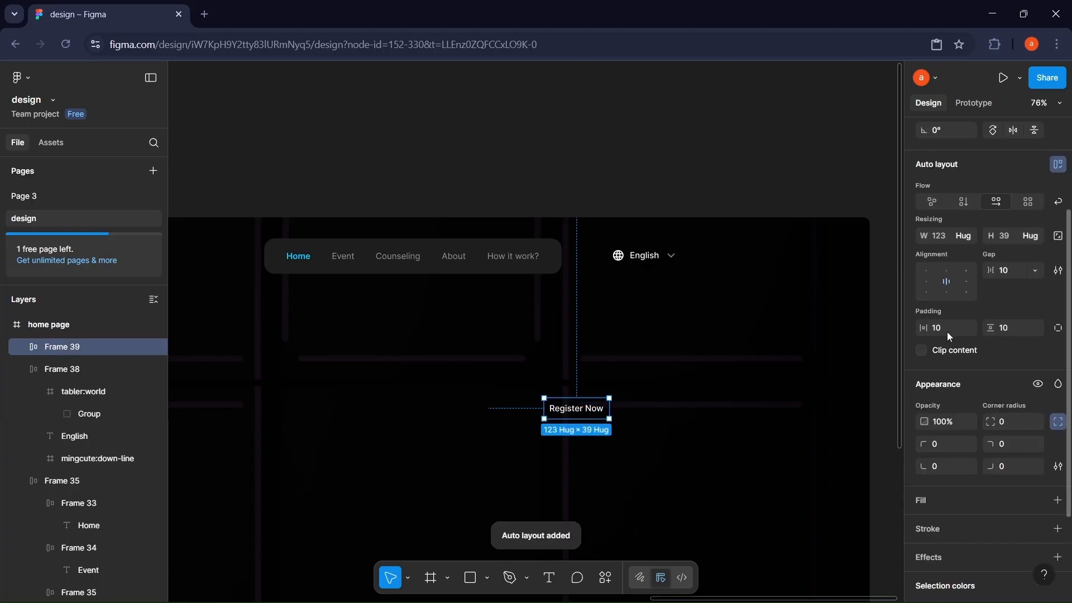
{"action": "left_click", "coordinate": [1013, 333]}
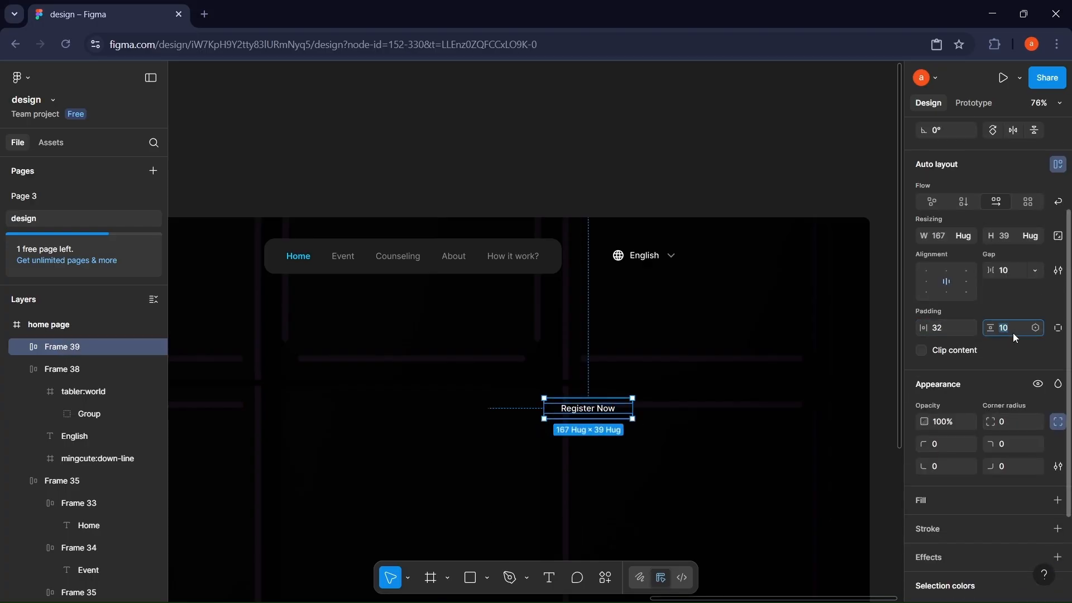
{"action": "type", "text": "14"}
{"action": "key", "text": "Return"}
{"action": "left_click", "coordinate": [1006, 422]}
{"action": "type", "text": "20"}
{"action": "key", "text": "Return"}
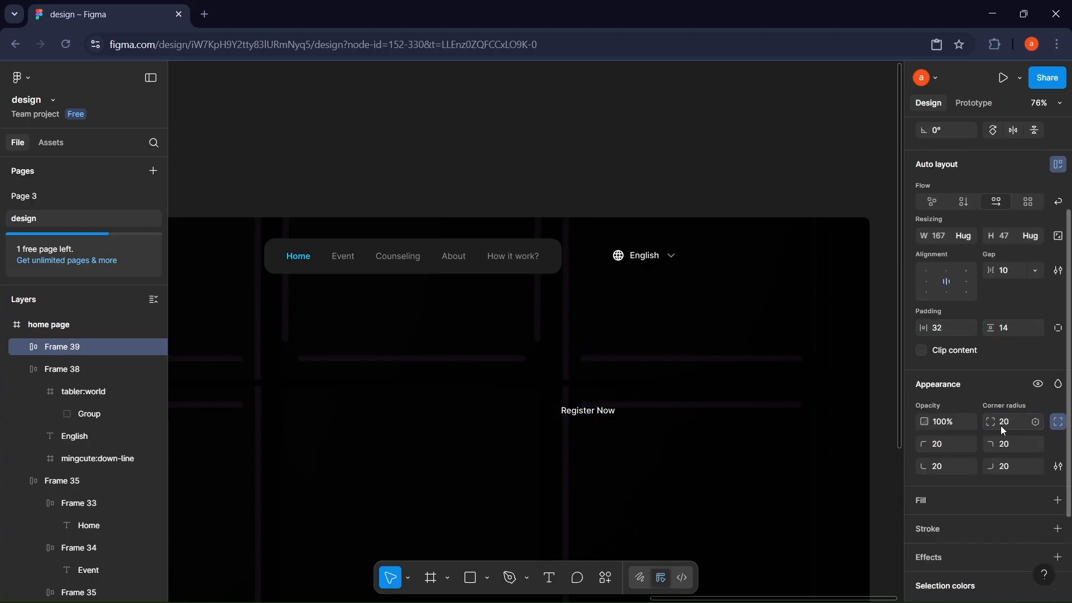
{"action": "scroll", "coordinate": [1010, 429], "scroll_direction": "down", "scroll_amount": 2}
{"action": "left_click", "coordinate": [1056, 429]}
{"action": "left_click", "coordinate": [924, 452]}
{"action": "left_click", "coordinate": [821, 557]}
{"action": "left_click", "coordinate": [636, 456]}
{"action": "left_click", "coordinate": [600, 417]}
{"action": "key", "text": "ctrl+z"}
{"action": "key", "text": "ctrl+z"}
{"action": "scroll", "coordinate": [636, 416], "scroll_direction": "down", "scroll_amount": 1}
{"action": "scroll", "coordinate": [1057, 429], "scroll_direction": "down", "scroll_amount": 5}
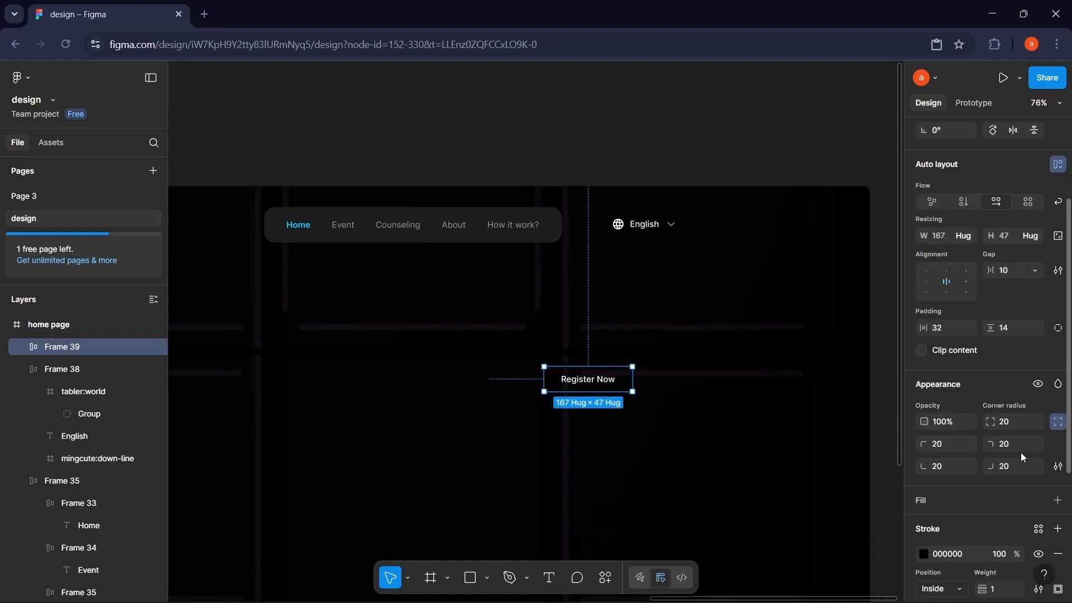
{"action": "left_click", "coordinate": [1058, 414]}
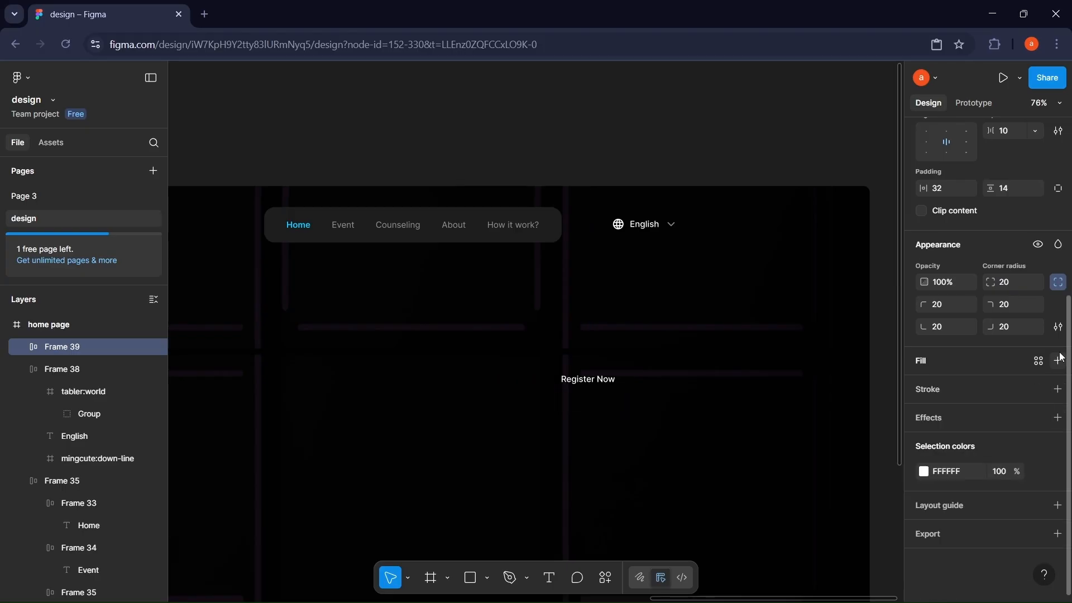
Step: Fill the Register Now button with the page's cyan colour
{"action": "left_click", "coordinate": [1058, 360]}
{"action": "left_click", "coordinate": [923, 386]}
{"action": "left_click", "coordinate": [821, 557]}
Step: Make the Register Now label black (000000) and set its font weight to Semi Bold
{"action": "double_click", "coordinate": [581, 381]}
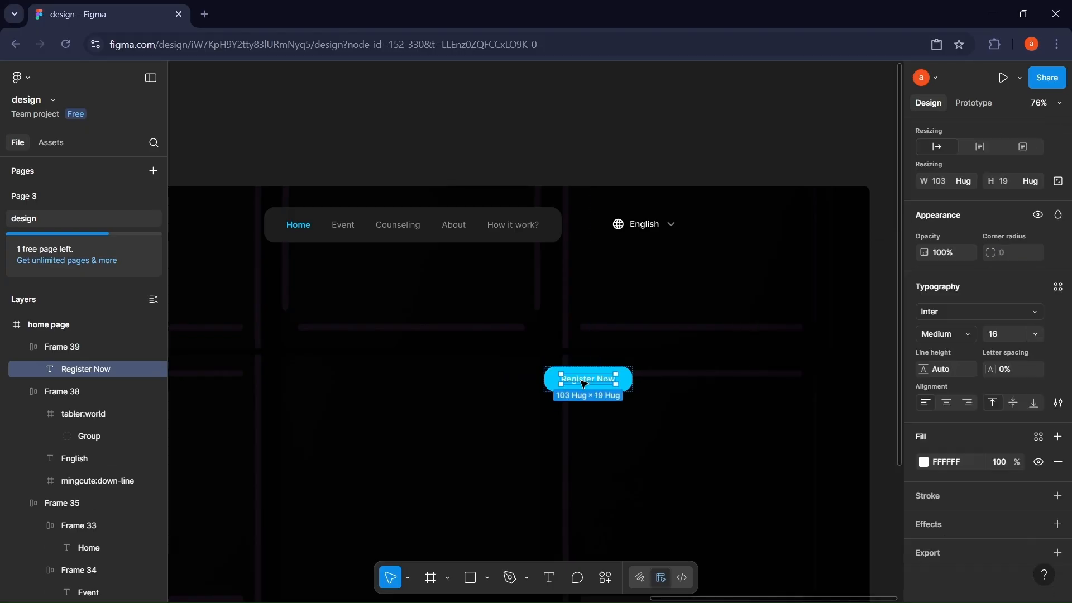
{"action": "left_click", "coordinate": [924, 462]}
{"action": "left_click_drag", "start_coordinate": [826, 416], "coordinate": [748, 440]}
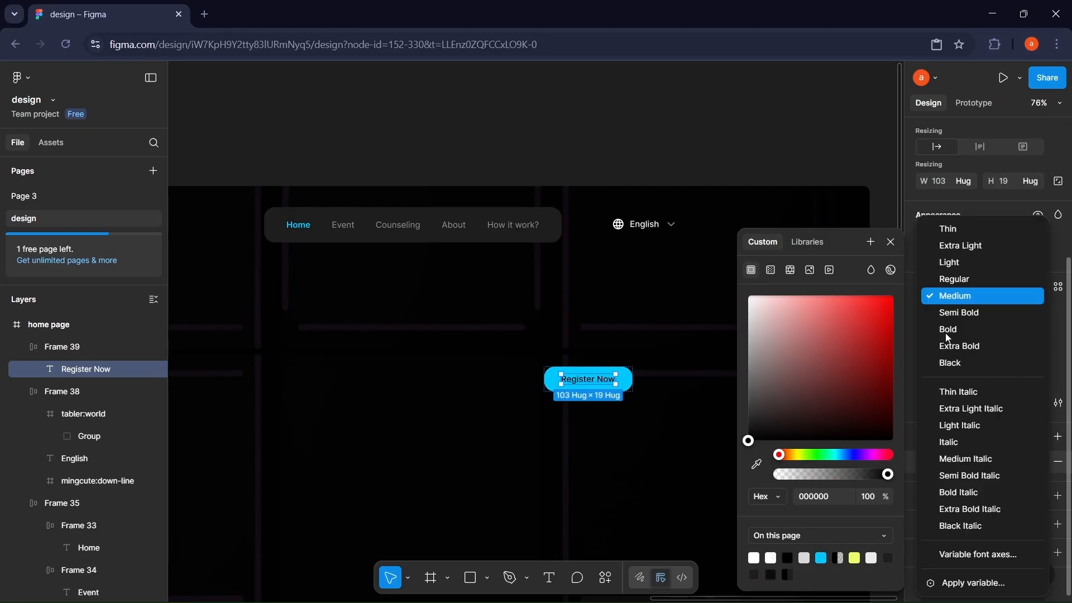
{"action": "left_click", "coordinate": [944, 334]}
{"action": "left_click", "coordinate": [953, 312]}
Step: Show the layout guides and move the Register Now button to the header's right end, at X 1480, Y 40
{"action": "left_click", "coordinate": [709, 318]}
{"action": "left_click_drag", "start_coordinate": [607, 379], "coordinate": [775, 229]}
{"action": "key", "text": "shift+g"}
{"action": "scroll", "coordinate": [778, 228], "scroll_direction": "right", "scroll_amount": 4}
{"action": "scroll", "coordinate": [535, 328], "scroll_direction": "up", "scroll_amount": 5}
{"action": "left_click_drag", "start_coordinate": [535, 328], "coordinate": [657, 353]}
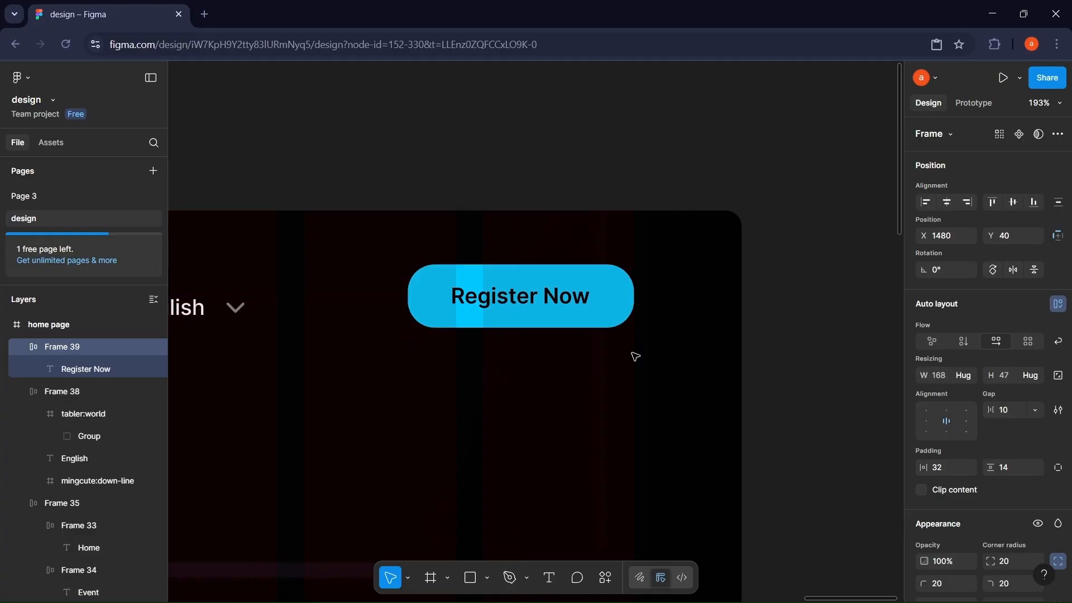
Step: Nudge the English language selector up and to the right until it sits just beside the Register Now button
{"action": "scroll", "coordinate": [634, 354], "scroll_direction": "left", "scroll_amount": 3}
{"action": "left_click", "coordinate": [346, 307]}
{"action": "key", "text": "shift+Up"}
{"action": "key", "text": "shift+Right"}
{"action": "key", "text": "shift+Right"}
{"action": "key", "text": "shift+Right"}
{"action": "key", "text": "shift+Right"}
{"action": "key", "text": "shift+Right"}
{"action": "key", "text": "shift+Right"}
{"action": "key", "text": "shift+Right"}
{"action": "key", "text": "Right"}
{"action": "key", "text": "Right"}
{"action": "key", "text": "Right"}
{"action": "key", "text": "Right"}
{"action": "key", "text": "Right"}
{"action": "key", "text": "Right"}
Step: Align the English selector and Register Now button on their vertical centres and wrap both in one auto layout frame
{"action": "left_click", "coordinate": [598, 308], "text": "shift"}
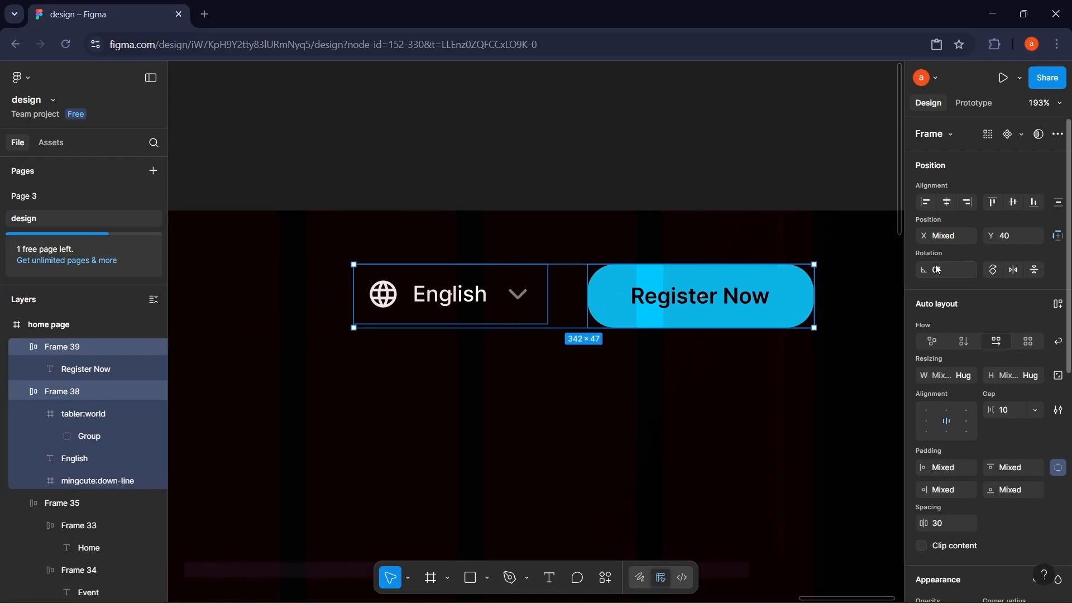
{"action": "left_click", "coordinate": [1011, 204]}
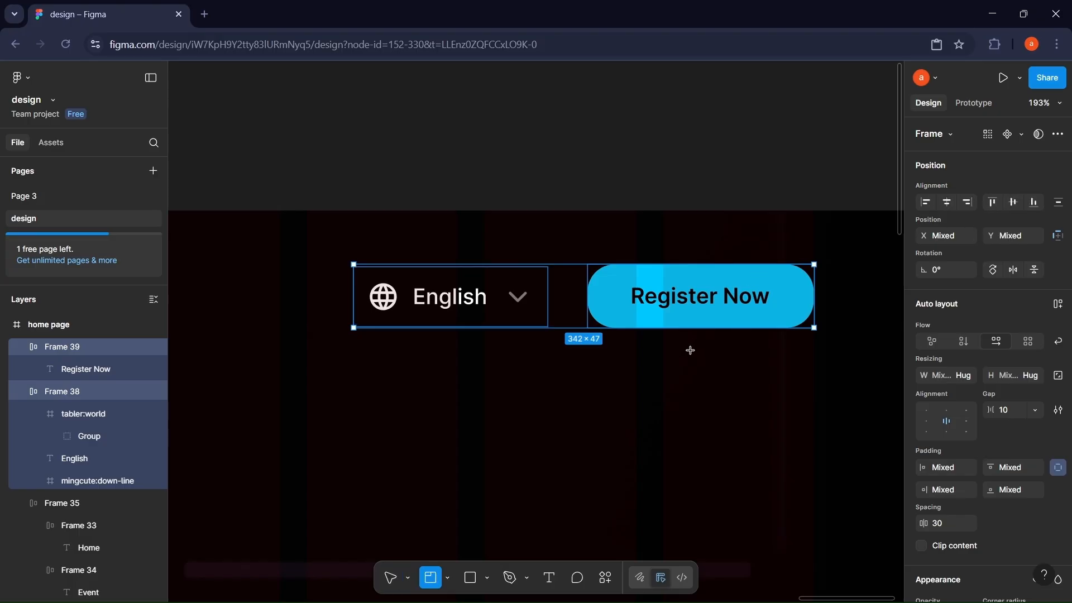
{"action": "key", "text": "shift+a"}
{"action": "scroll", "coordinate": [642, 431], "scroll_direction": "down", "scroll_amount": 4}
Step: Align the logo, navigation bar and language-and-register group on their vertical centres
{"action": "left_click", "coordinate": [391, 400], "text": "shift"}
{"action": "scroll", "coordinate": [495, 412], "scroll_direction": "down", "scroll_amount": 3}
{"action": "scroll", "coordinate": [495, 412], "scroll_direction": "left", "scroll_amount": 3}
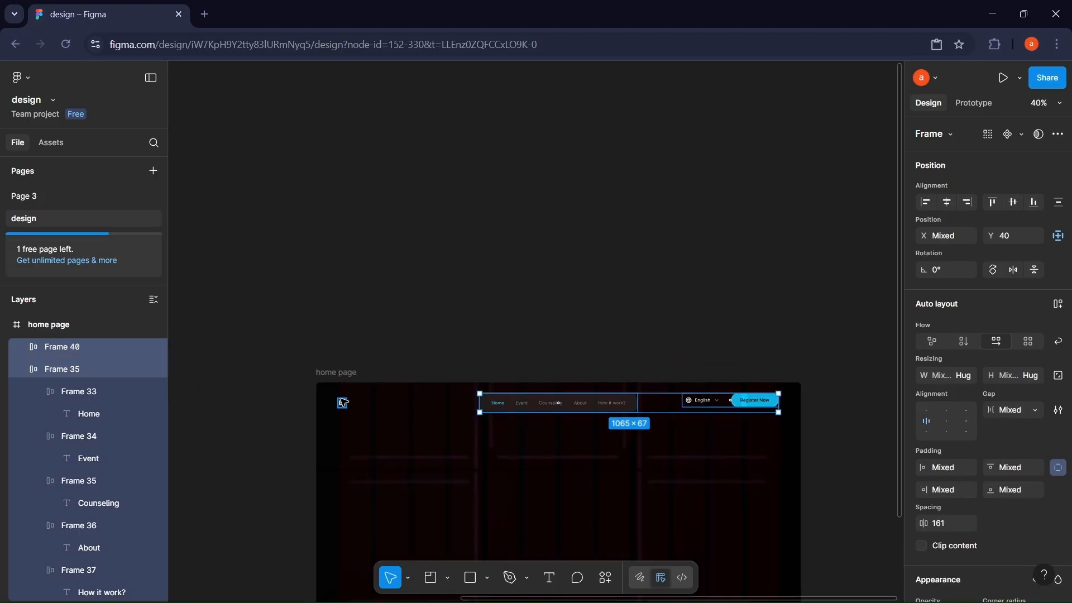
{"action": "left_click", "coordinate": [344, 402]}
{"action": "left_click", "coordinate": [498, 402], "text": "shift"}
{"action": "left_click", "coordinate": [702, 401], "text": "shift"}
{"action": "left_click", "coordinate": [1013, 202]}
{"action": "key", "text": "alt"}
{"action": "scroll", "coordinate": [677, 438], "scroll_direction": "down", "scroll_amount": 1}
{"action": "left_click", "coordinate": [677, 437]}
Step: Set the gap between the English selector and Register Now button to 20 and shift their frame 10 to the right
{"action": "scroll", "coordinate": [684, 426], "scroll_direction": "up", "scroll_amount": 3}
{"action": "scroll", "coordinate": [685, 426], "scroll_direction": "right", "scroll_amount": 2}
{"action": "scroll", "coordinate": [685, 426], "scroll_direction": "down", "scroll_amount": 1}
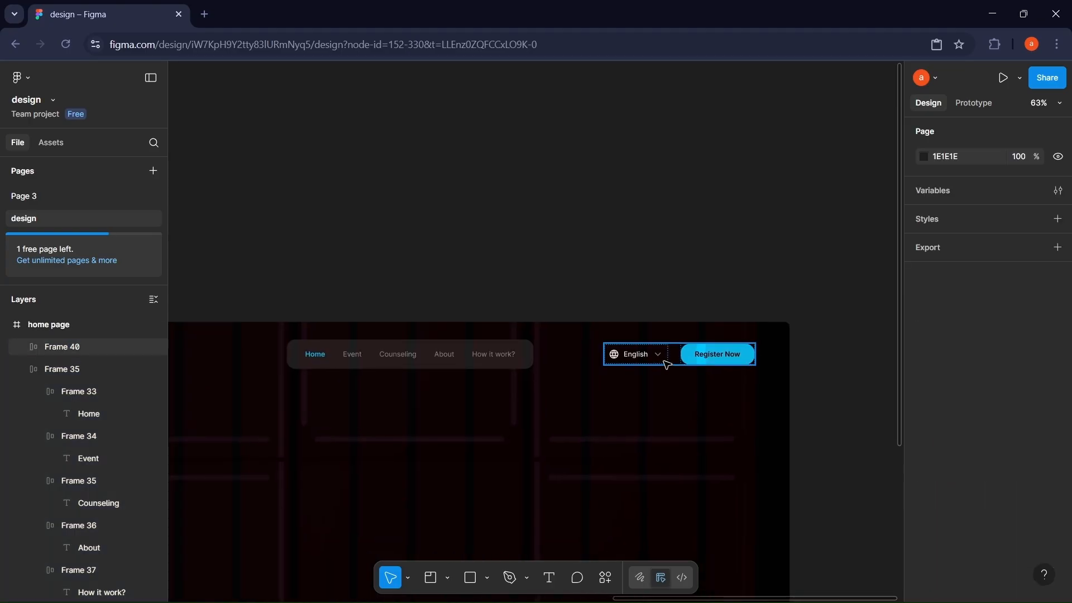
{"action": "left_click", "coordinate": [661, 364]}
{"action": "left_click", "coordinate": [1014, 416]}
{"action": "type", "text": "20"}
{"action": "key", "text": "Return"}
{"action": "key", "text": "alt"}
{"action": "key", "text": "shift+Right"}
{"action": "left_click", "coordinate": [698, 418]}
Step: Hide the layout guides and bring the whole home page frame into view
{"action": "scroll", "coordinate": [649, 416], "scroll_direction": "left", "scroll_amount": 1}
{"action": "scroll", "coordinate": [650, 416], "scroll_direction": "up", "scroll_amount": 2}
{"action": "scroll", "coordinate": [650, 416], "scroll_direction": "down", "scroll_amount": 1}
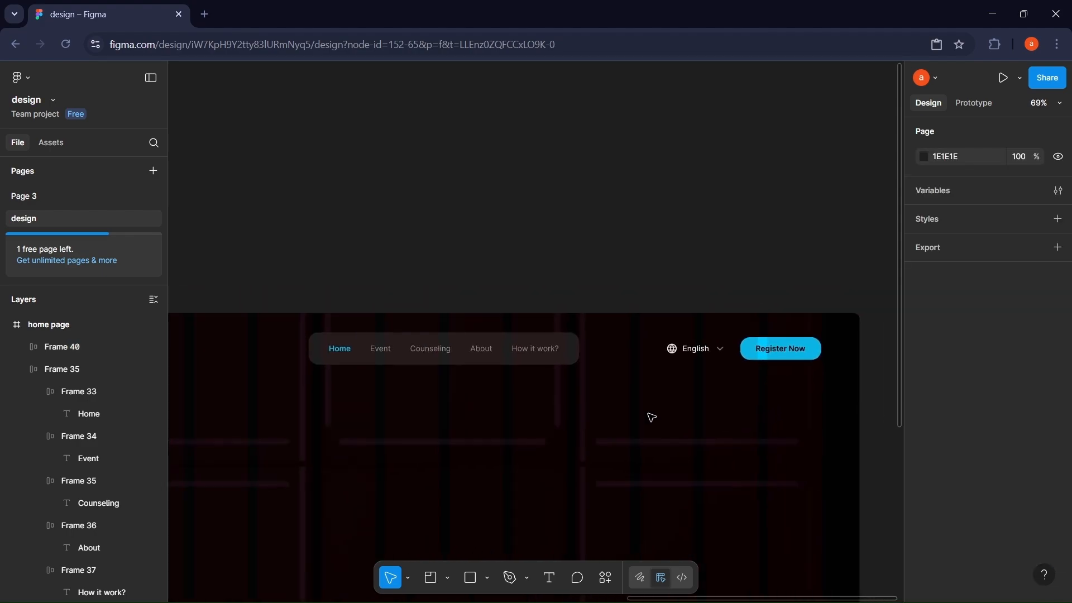
{"action": "key", "text": "shift+g"}
{"action": "scroll", "coordinate": [653, 416], "scroll_direction": "left", "scroll_amount": 2}
{"action": "scroll", "coordinate": [642, 416], "scroll_direction": "down", "scroll_amount": 4}
{"action": "scroll", "coordinate": [638, 419], "scroll_direction": "down", "scroll_amount": 2}
{"action": "scroll", "coordinate": [459, 292], "scroll_direction": "left", "scroll_amount": 6}
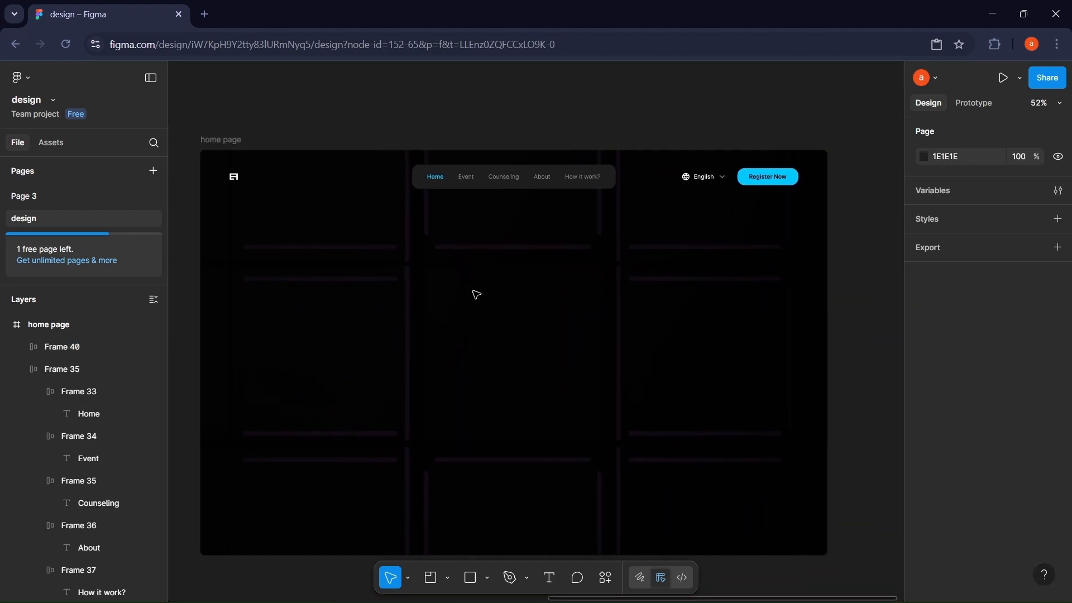
Step: Place a Montserrat Bold 36 headline text on the home page, in the area below the navigation bar
{"action": "double_click", "coordinate": [367, 227]}
{"action": "left_click_drag", "start_coordinate": [380, 220], "coordinate": [590, 239]}
{"action": "scroll", "coordinate": [773, 167], "scroll_direction": "right", "scroll_amount": 6}
{"action": "scroll", "coordinate": [773, 258], "scroll_direction": "right", "scroll_amount": 1}
{"action": "key", "text": "shift+Up"}
{"action": "key", "text": "shift+Up"}
{"action": "key", "text": "Up"}
{"action": "key", "text": "Up"}
{"action": "key", "text": "Up"}
{"action": "key", "text": "Down"}
{"action": "key", "text": "Down"}
{"action": "scroll", "coordinate": [570, 206], "scroll_direction": "up", "scroll_amount": 3}
{"action": "left_click_drag", "start_coordinate": [581, 240], "coordinate": [558, 270]}
{"action": "scroll", "coordinate": [559, 270], "scroll_direction": "right", "scroll_amount": 6}
{"action": "left_click_drag", "start_coordinate": [405, 257], "coordinate": [443, 276]}
{"action": "scroll", "coordinate": [443, 277], "scroll_direction": "down", "scroll_amount": 4}
Step: Write the headline "UX IGNITE 2025: INTERNATIONAL UI/UX PROBLEM SOLVING HACKATHON." on three lines and move it to X 364, Y 409
{"action": "double_click", "coordinate": [443, 277]}
{"action": "key", "text": "BackSpace"}
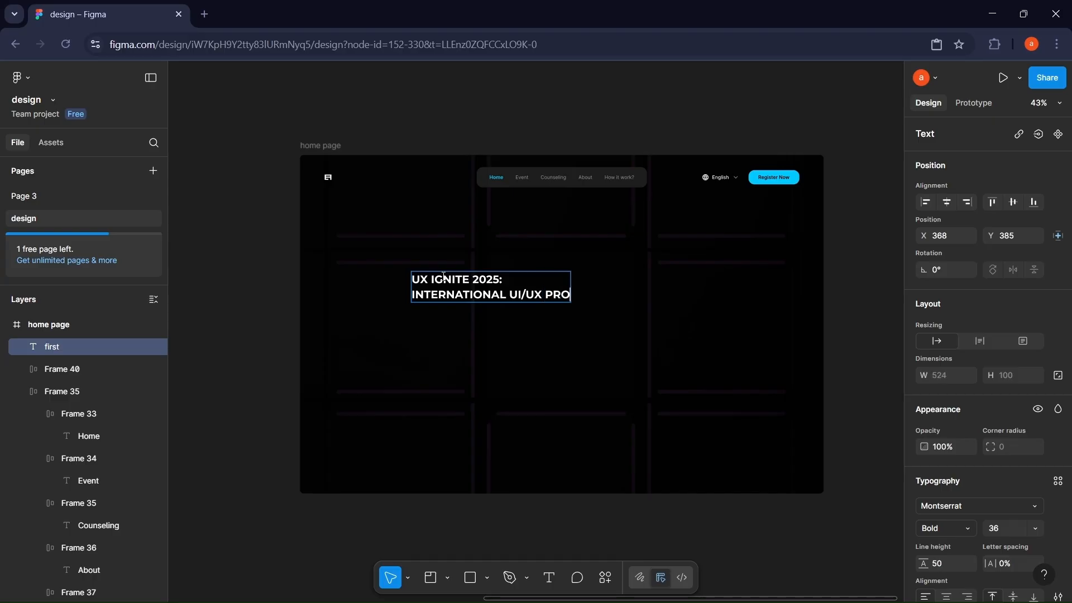
{"action": "type", "text": "SOLVIN"}
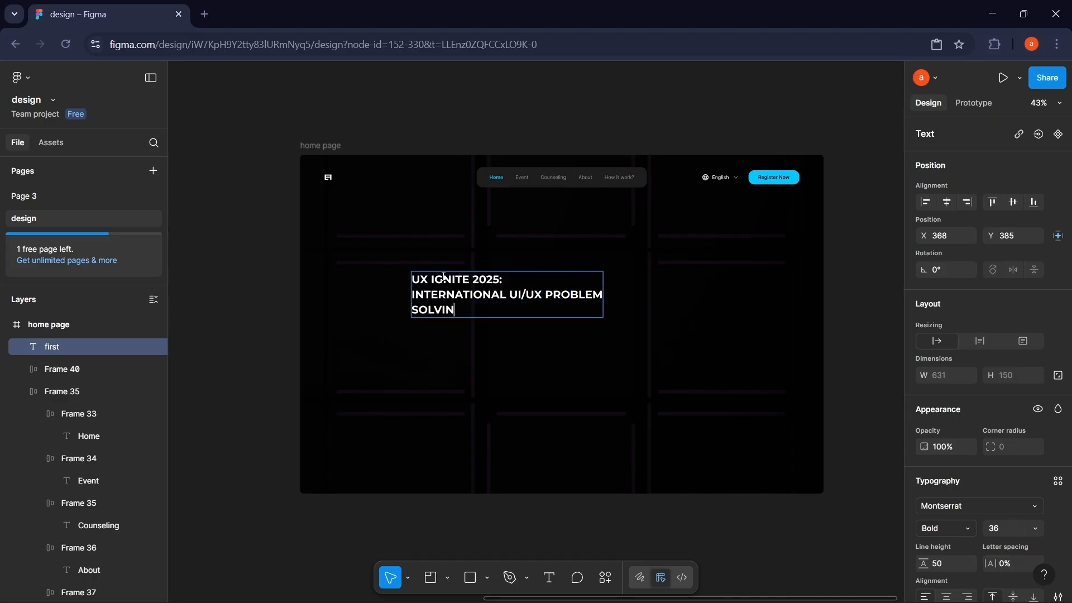
{"action": "type", "text": "G HACKATHON"}
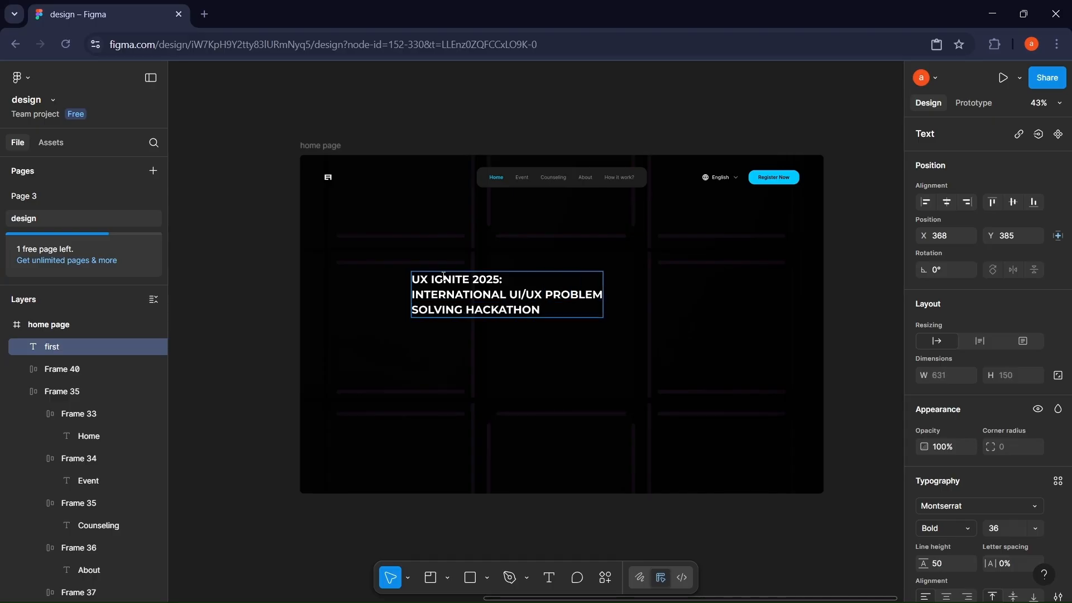
{"action": "left_click", "coordinate": [665, 335]}
{"action": "mouse_move", "coordinate": [476, 289]}
{"action": "left_mouse_down"}
{"action": "mouse_move", "coordinate": [454, 289]}
{"action": "mouse_move", "coordinate": [470, 293]}
{"action": "left_mouse_up"}
{"action": "scroll", "coordinate": [466, 299], "scroll_direction": "up", "scroll_amount": 2}
{"action": "scroll", "coordinate": [531, 334], "scroll_direction": "down", "scroll_amount": 1}
{"action": "scroll", "coordinate": [533, 330], "scroll_direction": "up", "scroll_amount": 1}
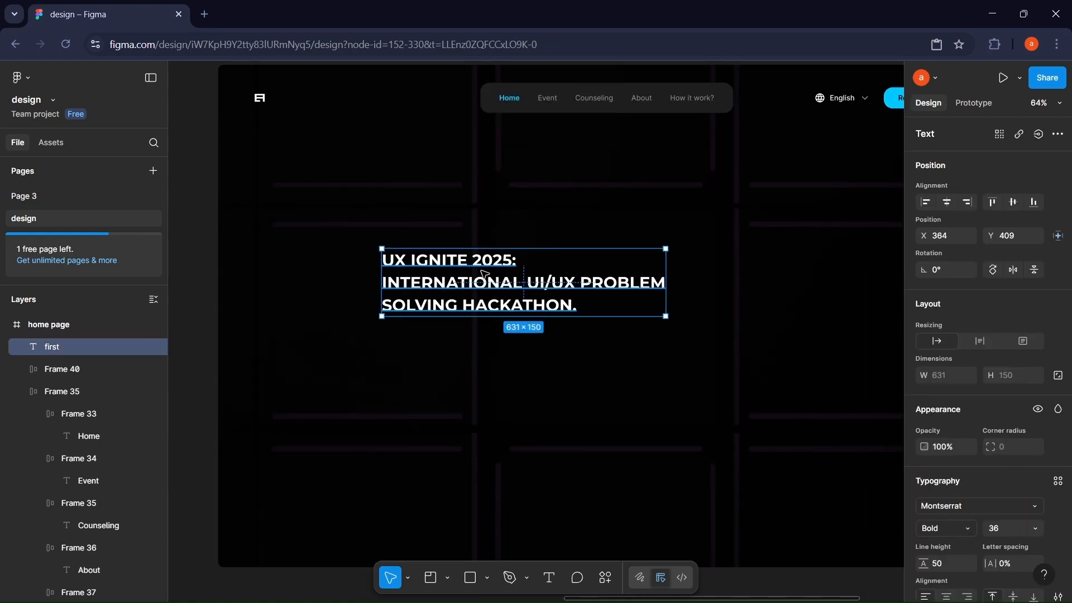
{"action": "right_click", "coordinate": [544, 266]}
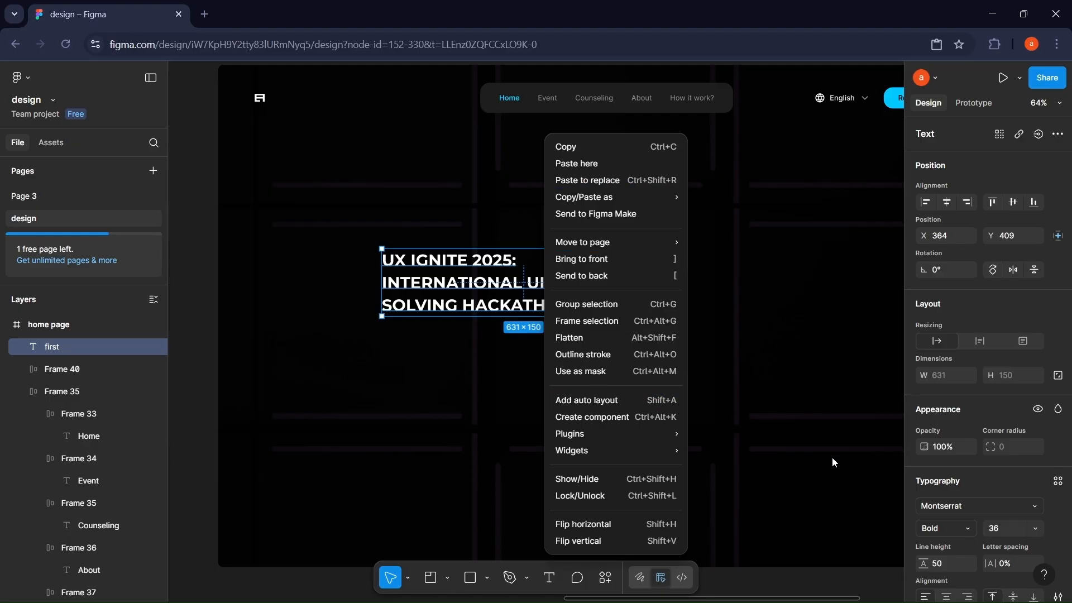
{"action": "left_click", "coordinate": [637, 401]}
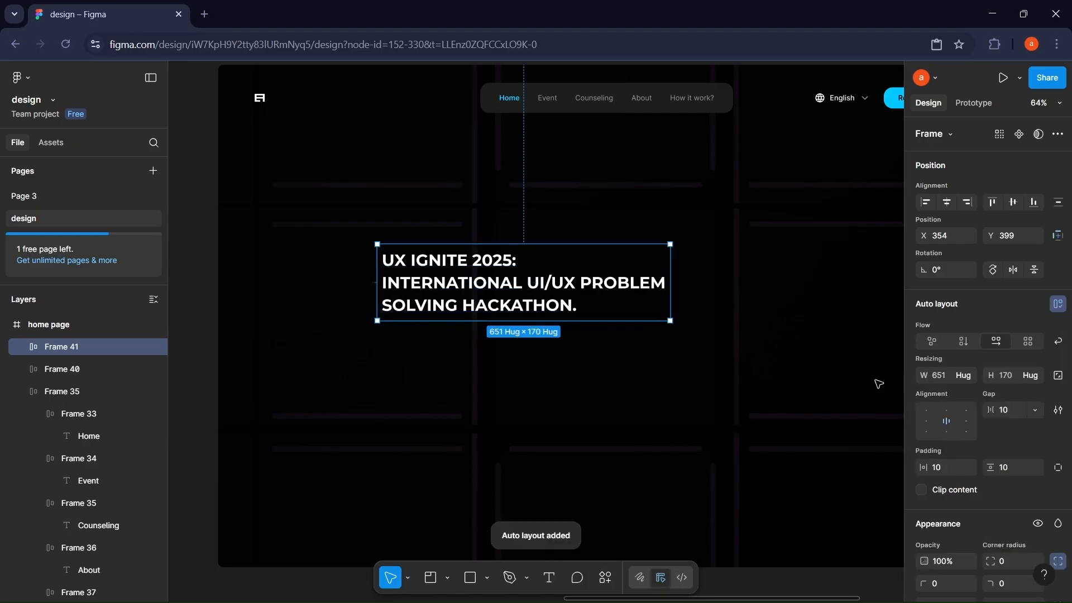
{"action": "key", "text": "ctrl+z"}
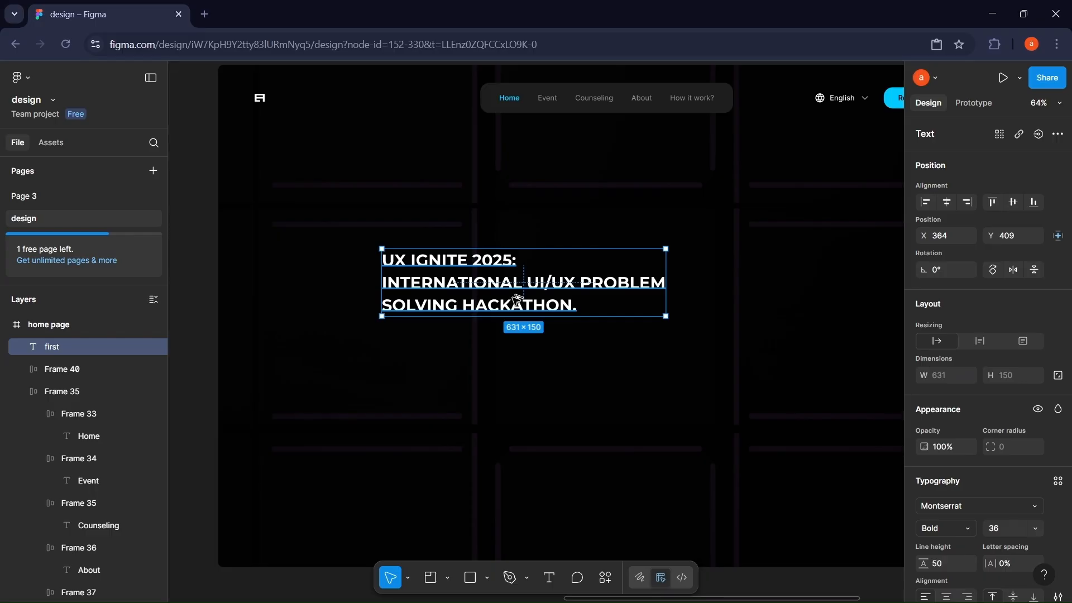
Step: Wrap the UX IGNITE headline in a plain frame and place a copy of its text below the frame
{"action": "key", "text": "ctrl+alt+g"}
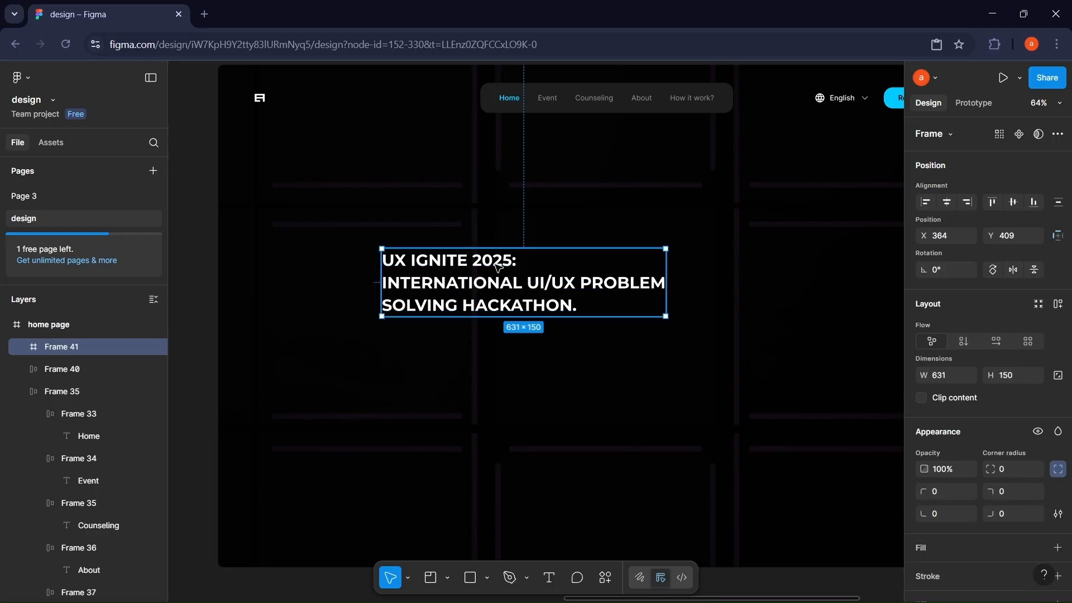
{"action": "left_click", "coordinate": [524, 354]}
{"action": "left_click", "coordinate": [459, 294]}
{"action": "double_click", "coordinate": [459, 294]}
{"action": "left_click_drag", "start_coordinate": [459, 294], "coordinate": [463, 379]}
Step: Replace the copied headline with "FRONTEND FIESTA 2025: INTERNATIONAL WEB INTERFACE HACKATHON." on three lines
{"action": "triple_click", "coordinate": [476, 380]}
{"action": "left_click", "coordinate": [475, 377]}
{"action": "key", "text": "ctrl+a"}
{"action": "key", "text": "Delete"}
{"action": "type", "text": "FRONTEND FIESTA 2025:"}
{"action": "key", "text": "Return"}
{"action": "type", "text": "INTERNATIONAL WEB INTERFACE"}
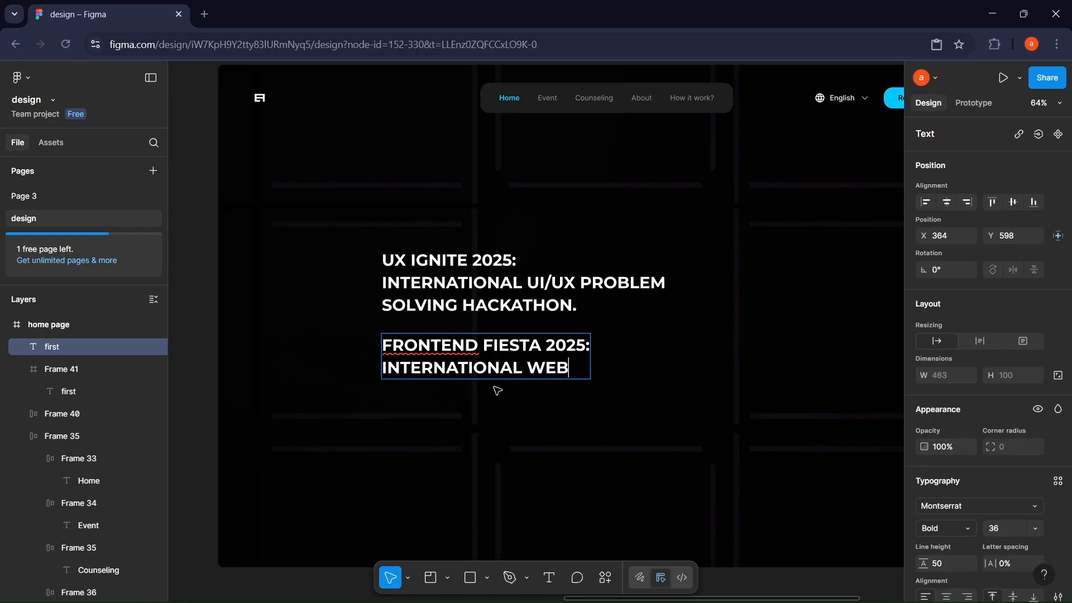
{"action": "key", "text": "Return"}
{"action": "type", "text": "HACKATHON."}
{"action": "left_click", "coordinate": [517, 443]}
Step: Move the UX IGNITE headline out of its frame and nest the FRONTEND FIESTA headline there at X -659, Y 0
{"action": "double_click", "coordinate": [435, 291]}
{"action": "left_click", "coordinate": [433, 327]}
{"action": "double_click", "coordinate": [413, 295]}
{"action": "left_click_drag", "start_coordinate": [413, 296], "coordinate": [332, 209]}
{"action": "left_click", "coordinate": [452, 371]}
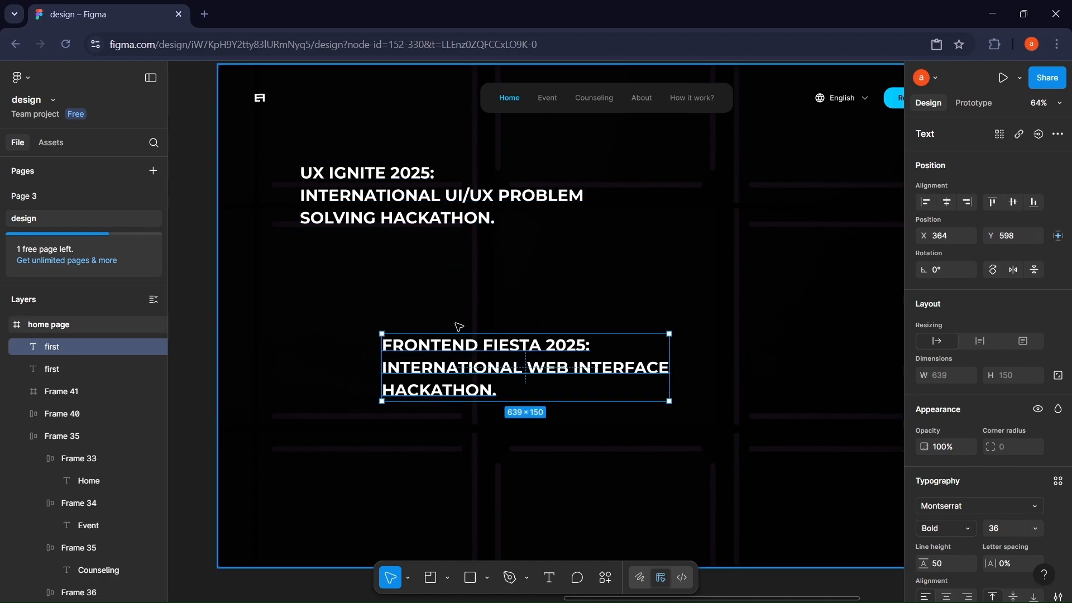
{"action": "left_click_drag", "start_coordinate": [460, 382], "coordinate": [459, 296]}
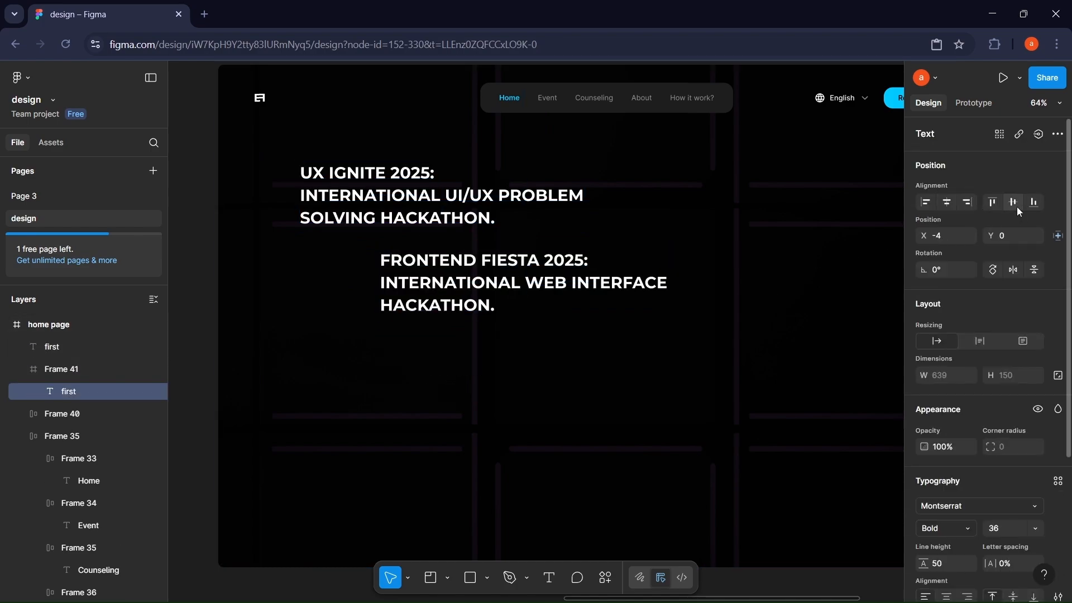
{"action": "left_click_drag", "start_coordinate": [638, 307], "coordinate": [600, 309]}
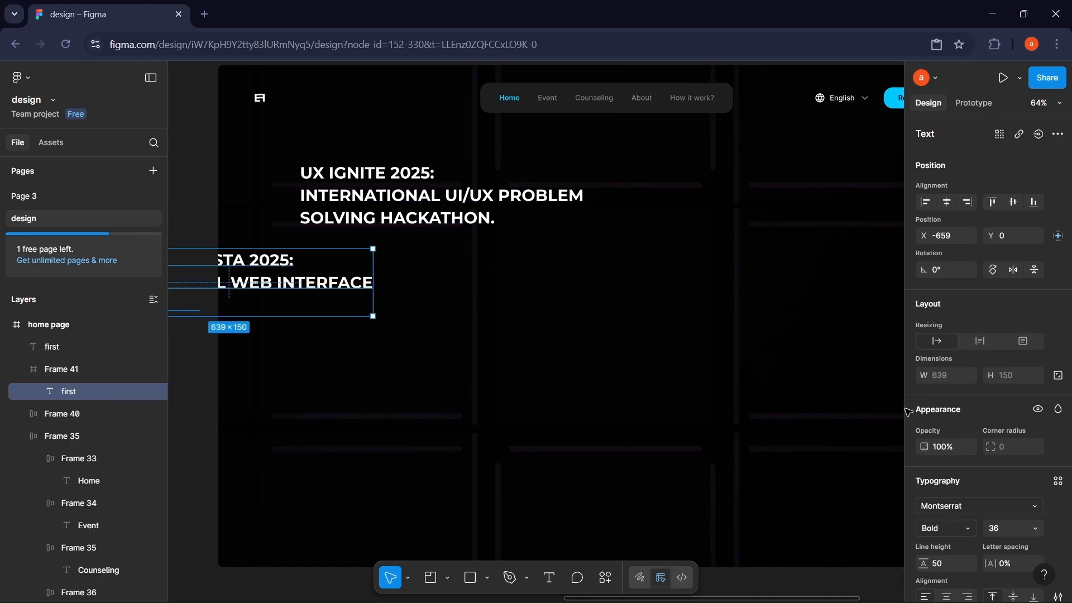
Step: Cut the UX IGNITE headline and paste it into the headline frame at X 0, Y 0
{"action": "left_click", "coordinate": [570, 224]}
{"action": "key", "text": "Delete"}
{"action": "left_click", "coordinate": [539, 292]}
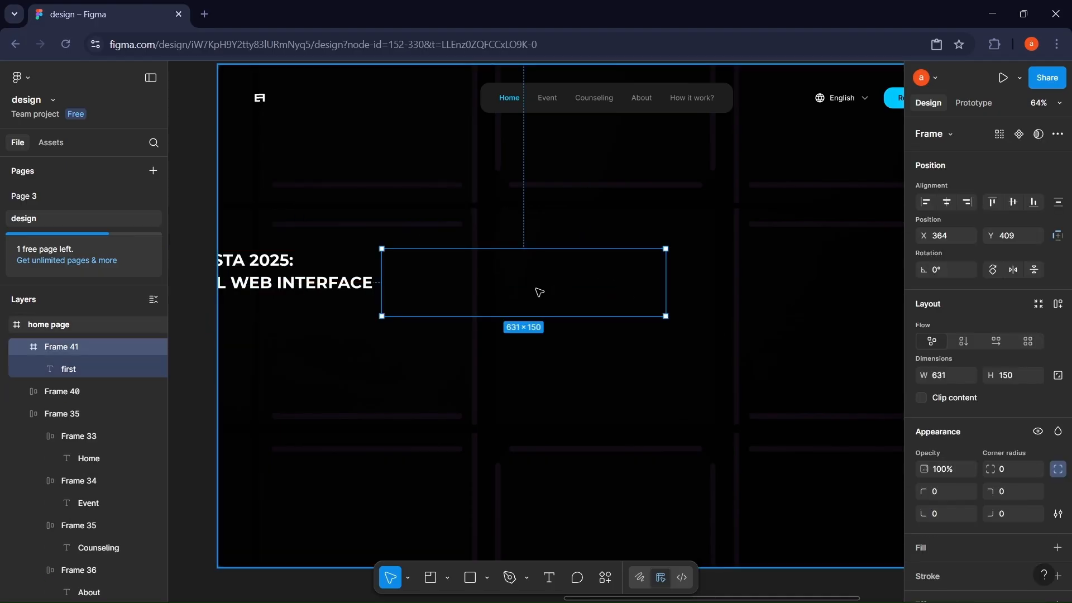
{"action": "key", "text": "ctrl+v"}
{"action": "left_click_drag", "start_coordinate": [478, 312], "coordinate": [397, 311]}
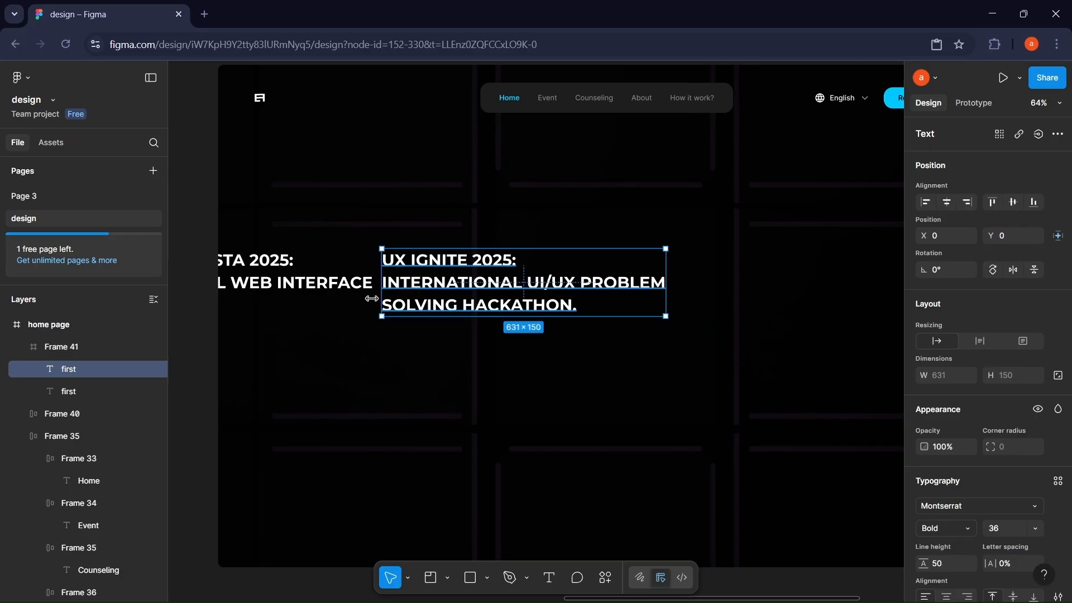
Step: Set the fill opacity of the FRONTEND FIESTA headline to 0%
{"action": "left_click", "coordinate": [346, 284]}
{"action": "scroll", "coordinate": [1005, 313], "scroll_direction": "down", "scroll_amount": 3}
{"action": "left_click", "coordinate": [742, 291]}
{"action": "left_click", "coordinate": [615, 293]}
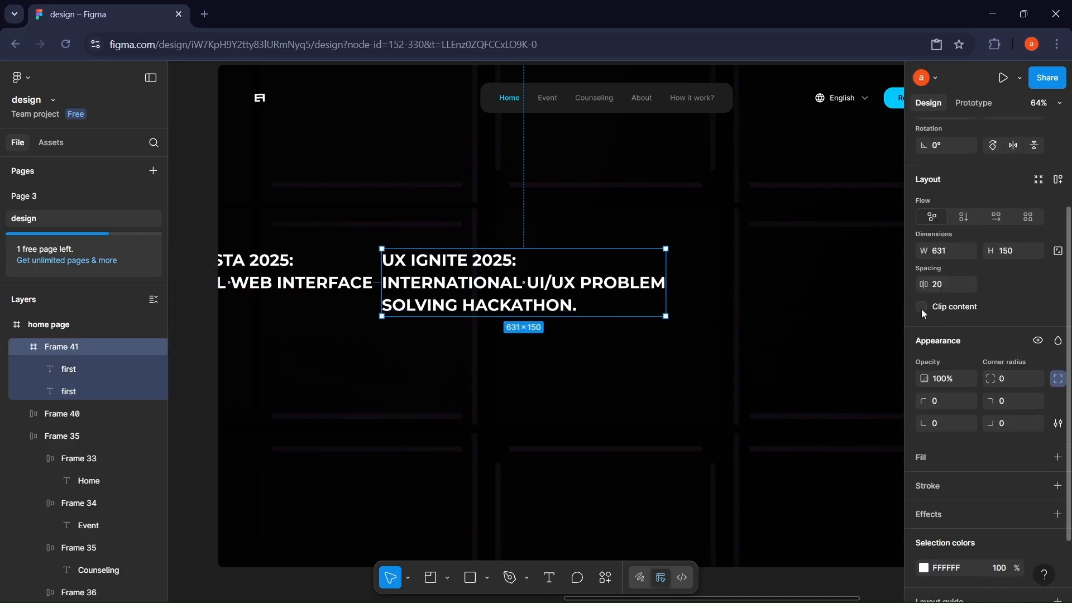
{"action": "left_click", "coordinate": [358, 285]}
{"action": "scroll", "coordinate": [1005, 391], "scroll_direction": "down", "scroll_amount": 2}
{"action": "left_click", "coordinate": [1005, 461]}
{"action": "type", "text": "0"}
{"action": "key", "text": "Return"}
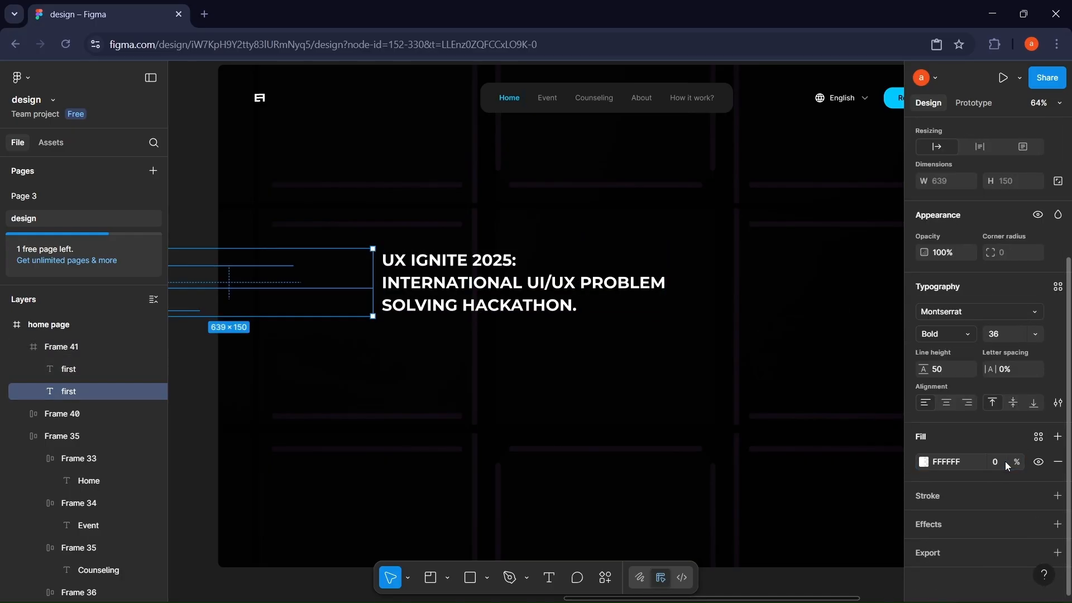
Step: Turn on content clipping for the headline frame and move it to X 133, Y 294
{"action": "scroll", "coordinate": [916, 301], "scroll_direction": "up", "scroll_amount": 3}
{"action": "left_click", "coordinate": [438, 312]}
{"action": "left_click", "coordinate": [928, 432]}
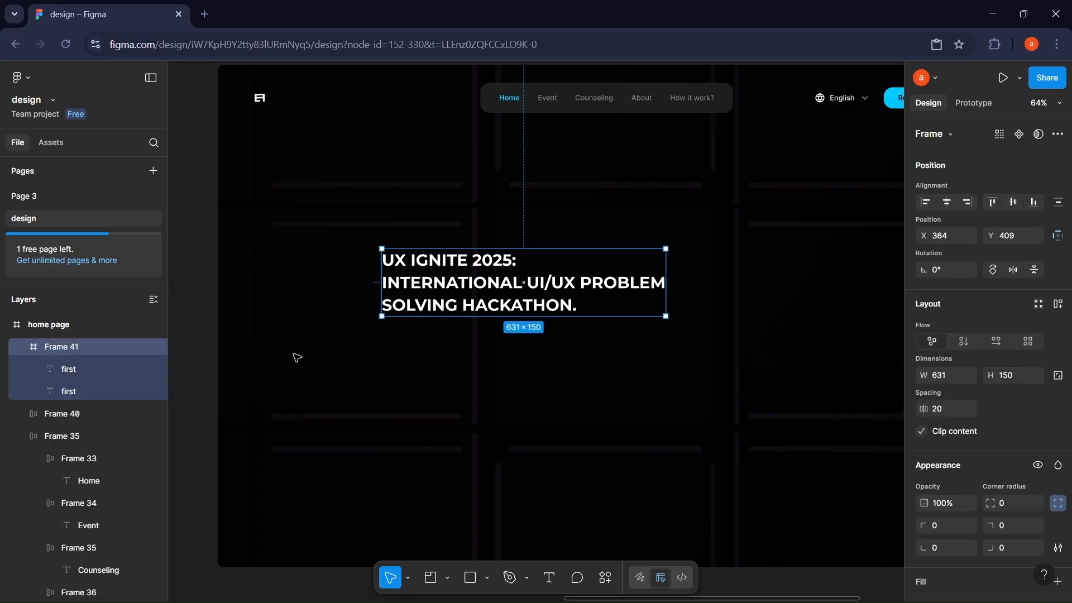
{"action": "left_click", "coordinate": [441, 376]}
{"action": "left_click_drag", "start_coordinate": [511, 308], "coordinate": [408, 257]}
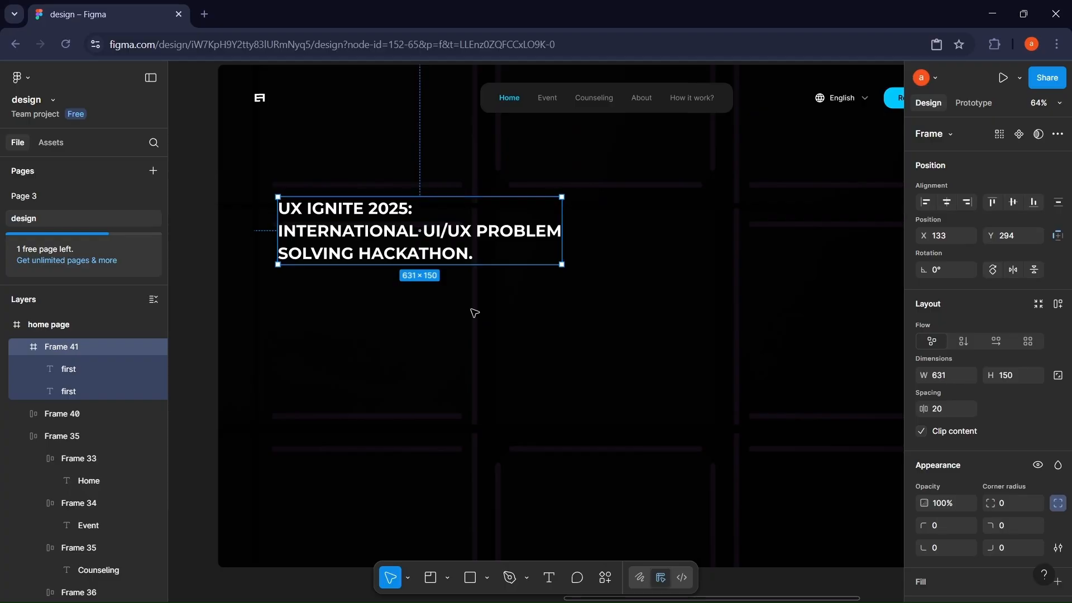
Step: Place a copy of the design system's SUBTITLES sample text on the home page below the headline at X 389, Y 544
{"action": "left_click", "coordinate": [225, 328]}
{"action": "scroll", "coordinate": [418, 309], "scroll_direction": "left", "scroll_amount": 10}
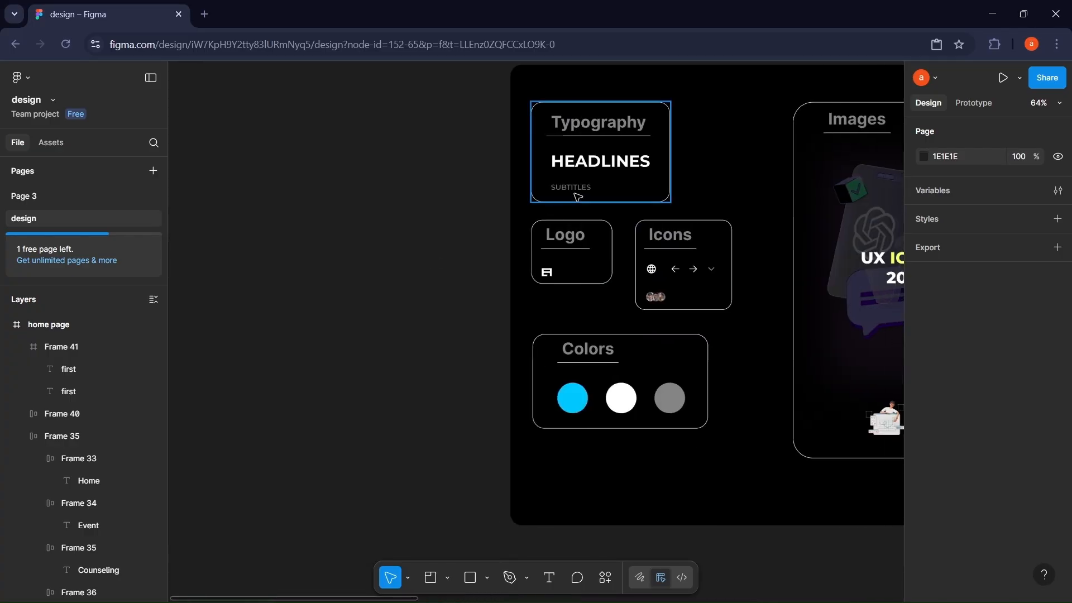
{"action": "left_click", "coordinate": [572, 189]}
{"action": "left_click_drag", "start_coordinate": [572, 189], "coordinate": [577, 313]}
{"action": "scroll", "coordinate": [414, 242], "scroll_direction": "right", "scroll_amount": 10}
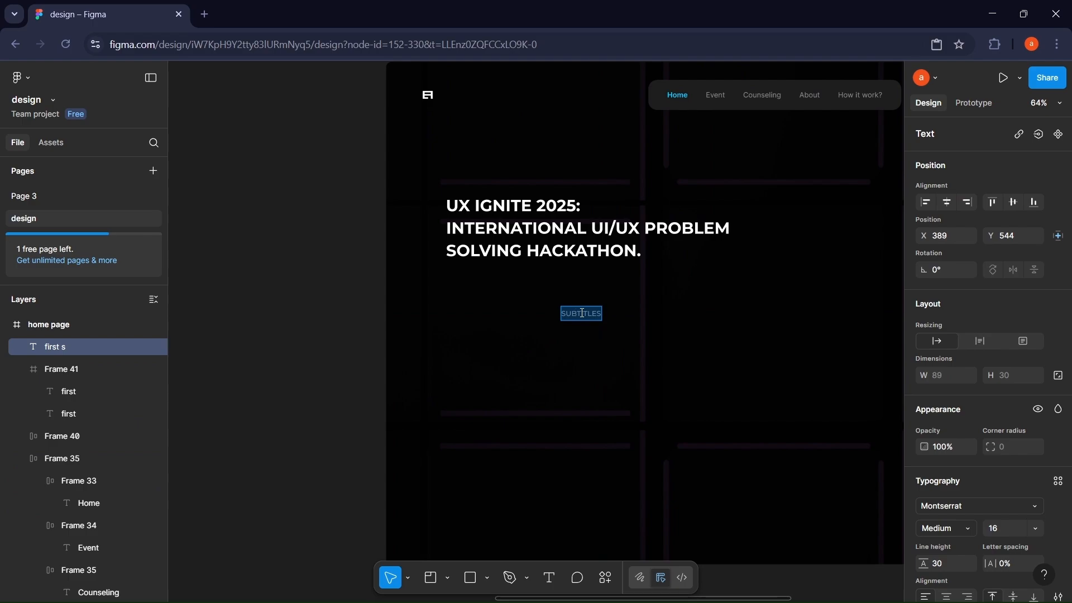
Step: Replace its text with "BUILD PIXEL-PERFECT,RESPOSSIVE, AND INTERACTIVE FRONT-END EXPERIENCES IN 24 HOURS." over two lines and wrap it in a frame at X 166, Y 542
{"action": "key", "text": "BackSpace"}
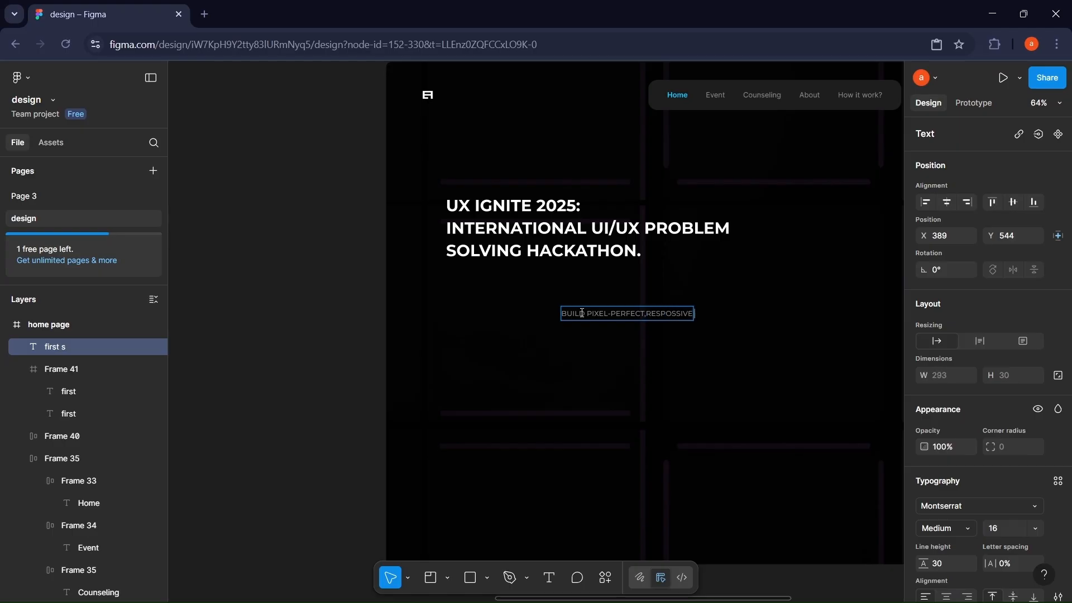
{"action": "type", "text": "INTERFACE"}
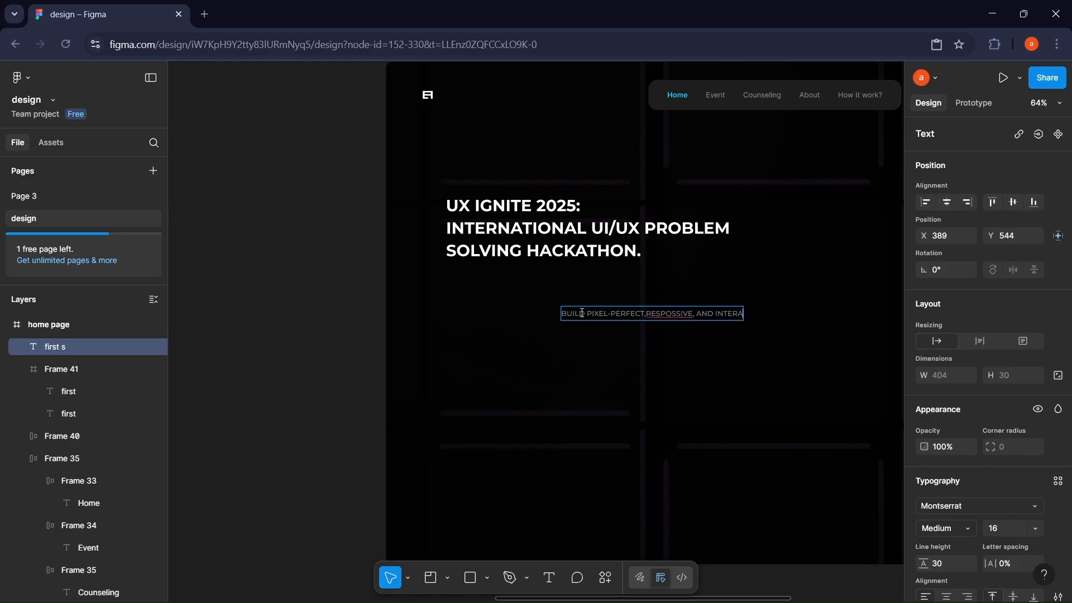
{"action": "type", "text": " FRONT-END"}
{"action": "key", "text": "Return"}
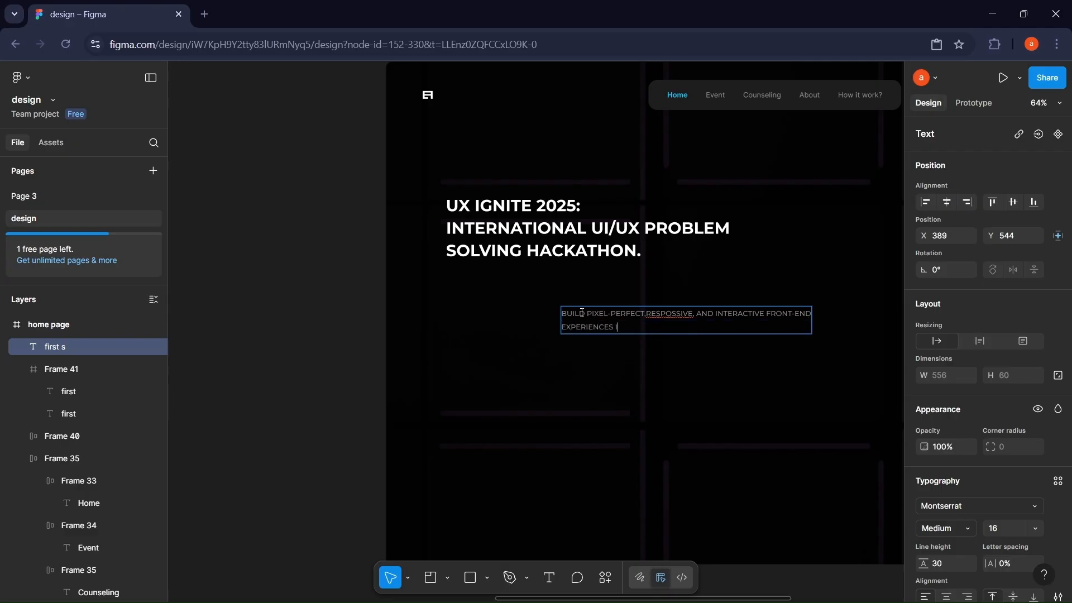
{"action": "type", "text": "."}
{"action": "key", "text": "Escape"}
{"action": "left_click_drag", "start_coordinate": [612, 319], "coordinate": [526, 322]}
{"action": "key", "text": "ctrl+alt+g"}
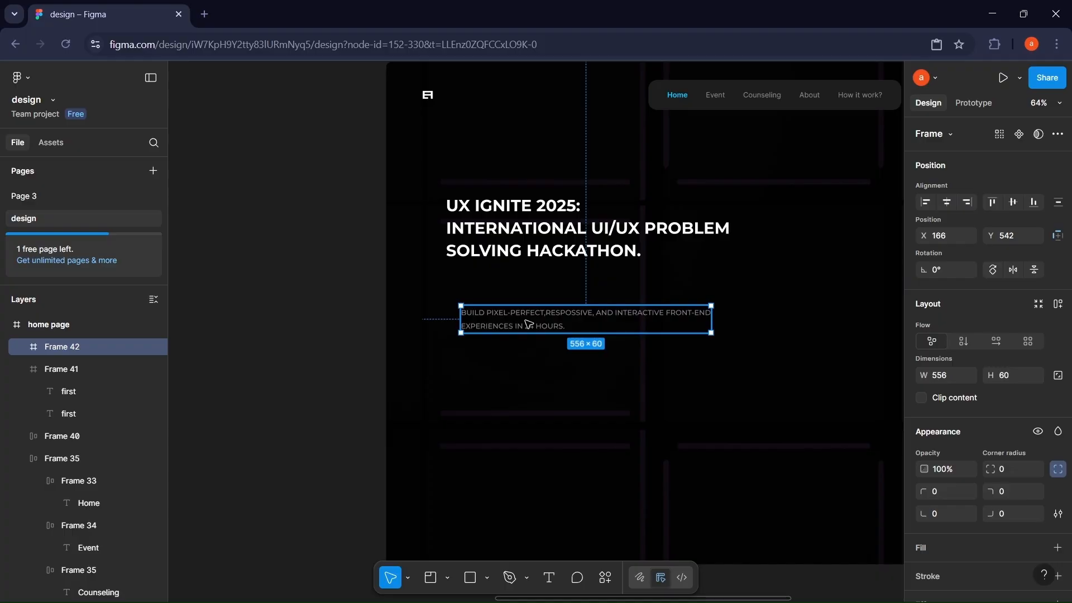
Step: Duplicate the subtitle below its frame and rewrite the copy as "REIMAGINING THE FUTURE OF DIGITAL EXPERIENCES THROUGH CREATIVITY, USABILITY,AND ACCESSIBILITY." over two lines
{"action": "left_click", "coordinate": [527, 321]}
{"action": "left_click_drag", "start_coordinate": [528, 321], "coordinate": [533, 367]}
{"action": "double_click", "coordinate": [533, 359]}
{"action": "key", "text": "BackSpace"}
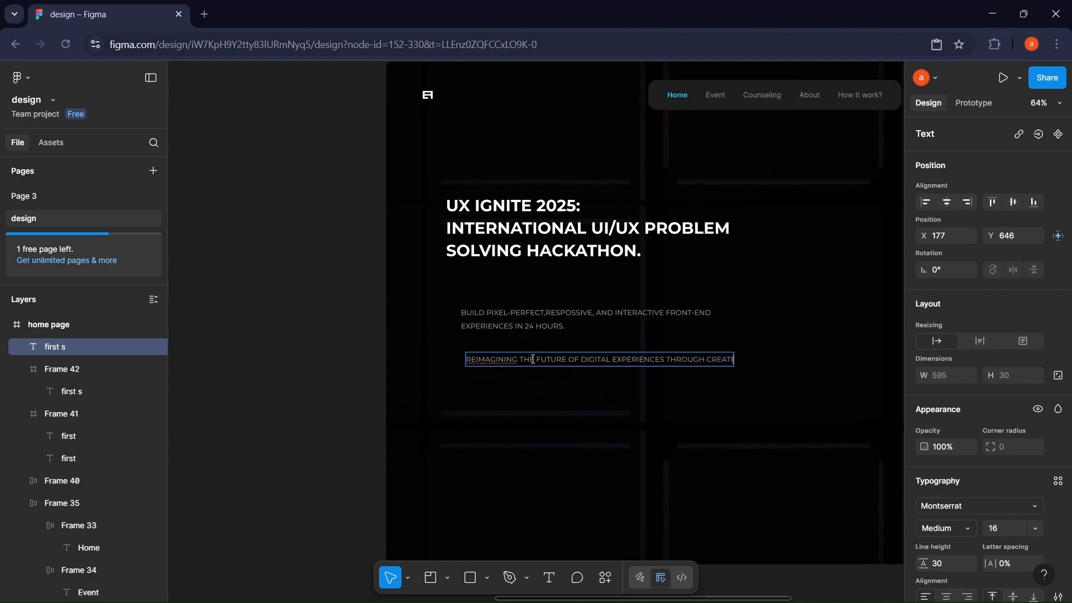
{"action": "key", "text": "Return"}
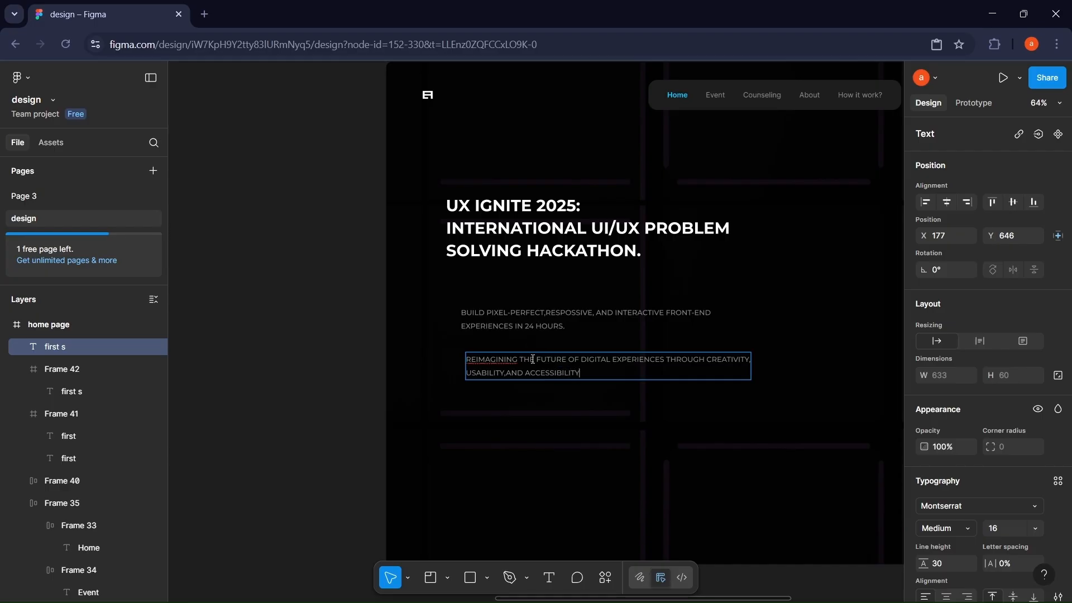
{"action": "left_click", "coordinate": [562, 411]}
Step: Duplicate the BUILD PIXEL-PERFECT subtitle outside its frame, then replace the framed original with the cut REIMAGINING subtitle
{"action": "left_click", "coordinate": [496, 323]}
{"action": "left_click_drag", "start_coordinate": [496, 323], "coordinate": [573, 428]}
{"action": "left_click", "coordinate": [525, 320]}
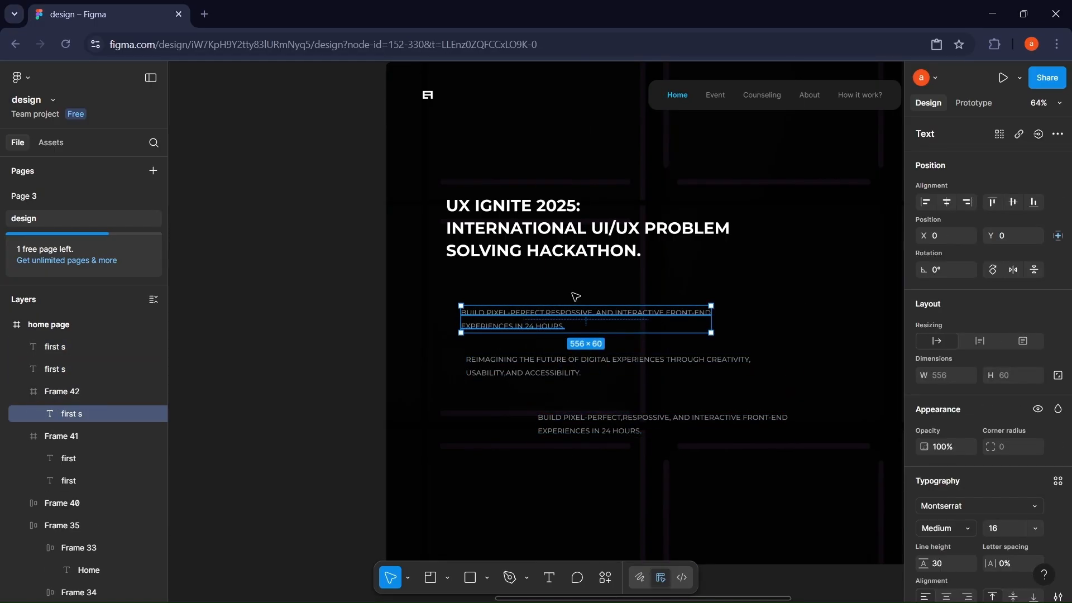
{"action": "left_click", "coordinate": [529, 357]}
{"action": "key", "text": "ctrl+x"}
{"action": "double_click", "coordinate": [517, 327]}
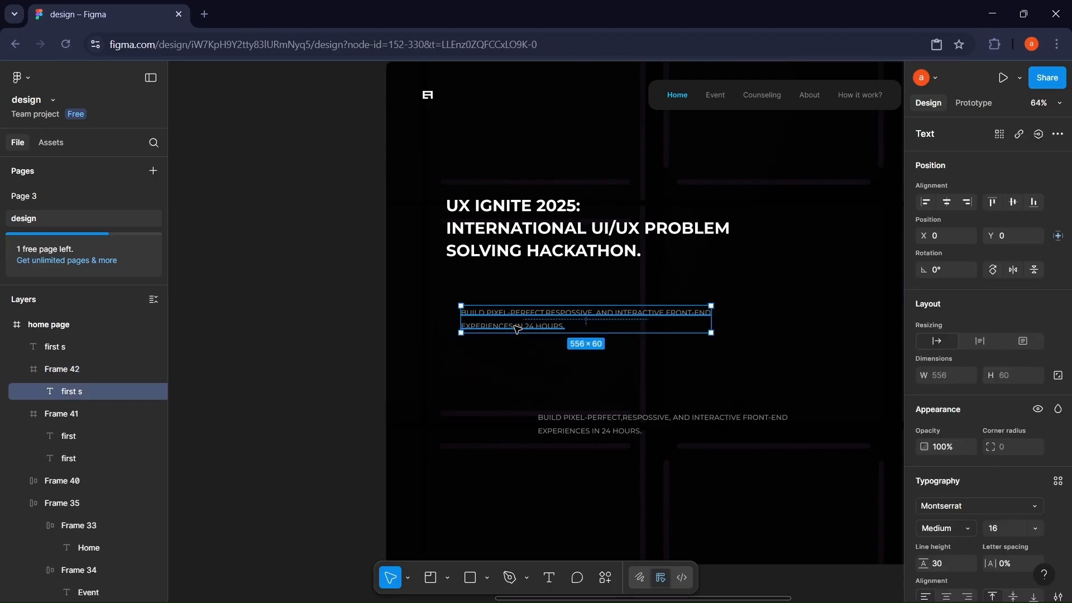
{"action": "key", "text": "ctrl+shift+r"}
Step: Resize the subtitle frame to 661 × 60 directly under the headline, aligned with the headline's left edge at X 133
{"action": "left_click", "coordinate": [681, 330]}
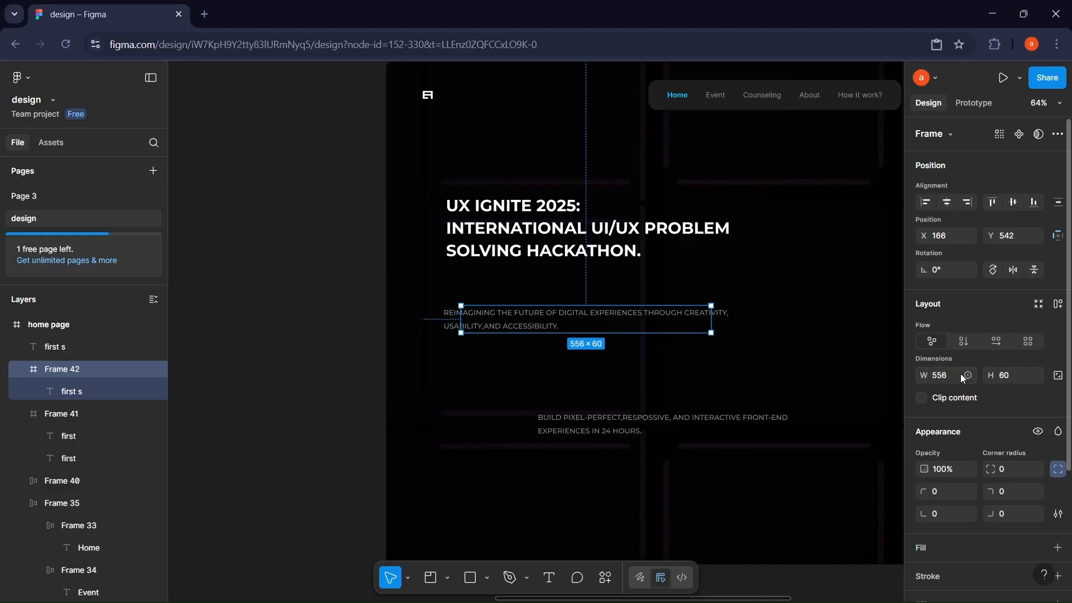
{"action": "left_click_drag", "start_coordinate": [463, 317], "coordinate": [487, 295]}
{"action": "left_click", "coordinate": [555, 295]}
Step: Move the REIMAGINING subtitle down below its frame's visible area to Y 80
{"action": "key", "text": "alt"}
{"action": "key", "text": "shift+Down"}
{"action": "key", "text": "shift+Down"}
{"action": "key", "text": "shift+Down"}
{"action": "key", "text": "shift+Down"}
{"action": "key", "text": "shift+Down"}
{"action": "key", "text": "shift+Down"}
{"action": "key", "text": "shift+Down"}
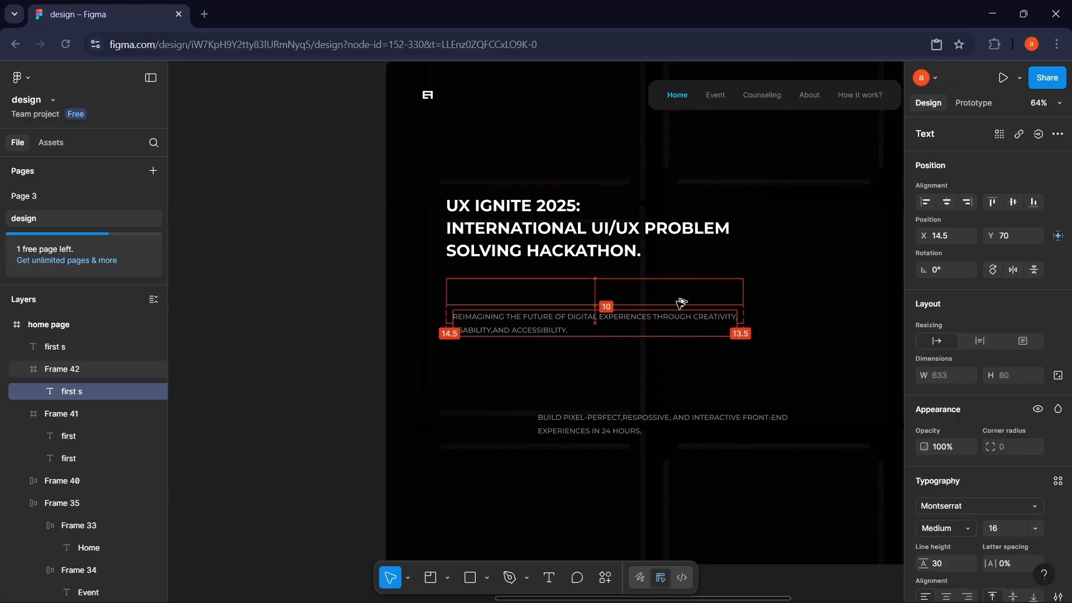
Step: Move the BUILD PIXEL-PERFECT subtitle into the subtitle frame and left-align it at X 0, Y 0
{"action": "left_click_drag", "start_coordinate": [581, 430], "coordinate": [545, 297]}
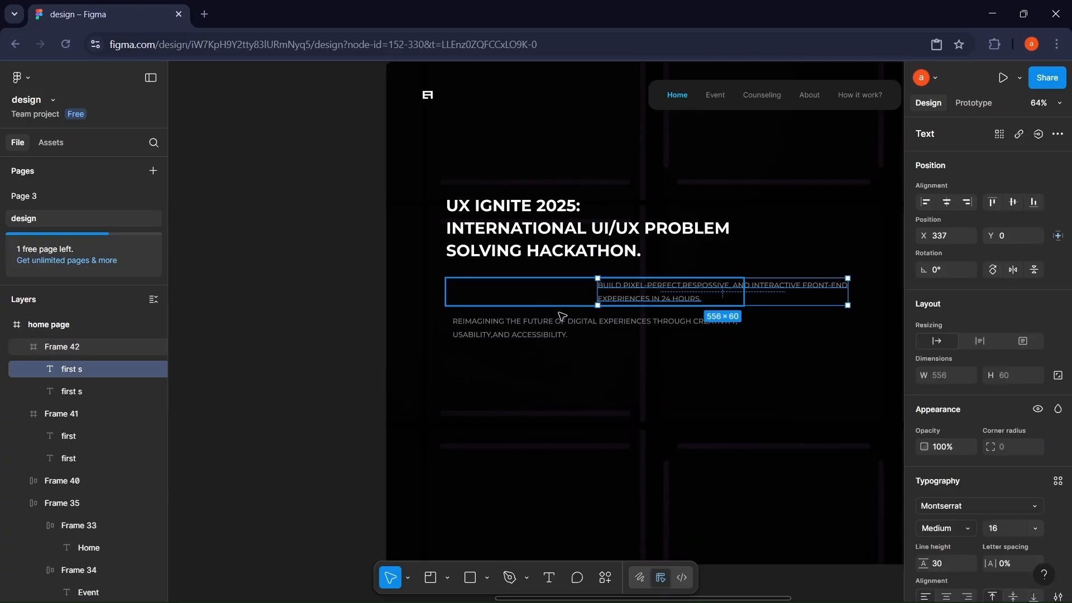
{"action": "left_click", "coordinate": [947, 202]}
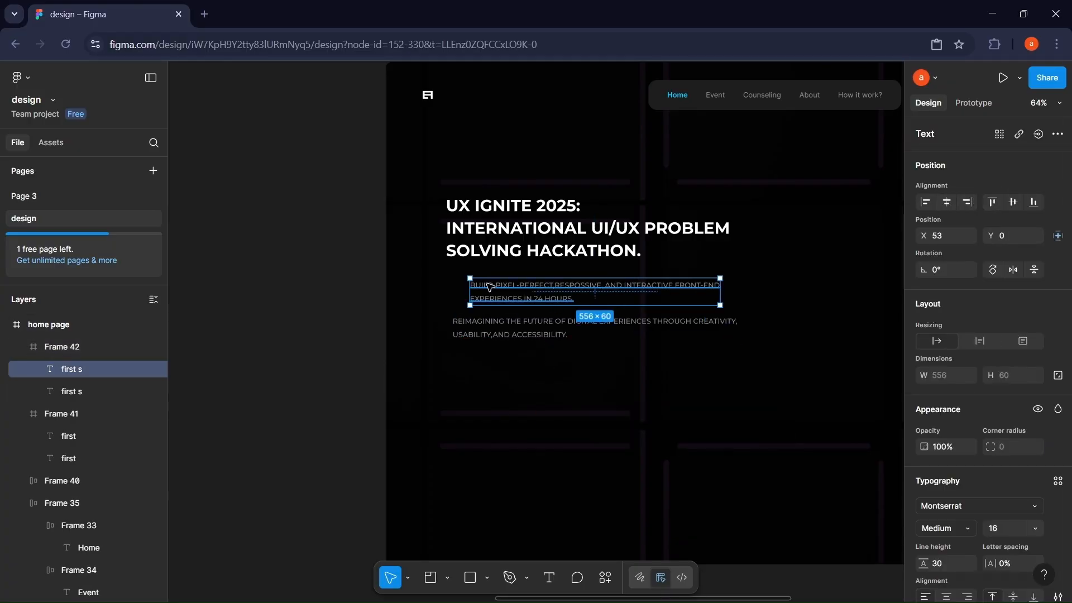
{"action": "left_click", "coordinate": [925, 202]}
{"action": "key", "text": "Escape"}
{"action": "left_click", "coordinate": [622, 298]}
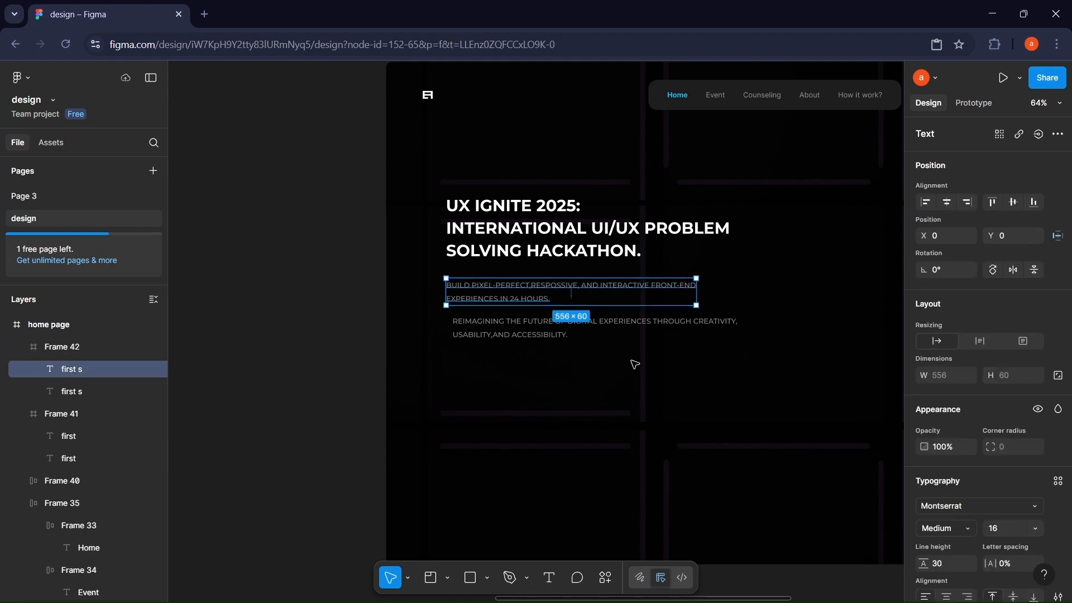
Step: Left-align the REIMAGINING subtitle within its frame at X 0 and set its fill opacity to 0%
{"action": "left_click", "coordinate": [629, 362]}
{"action": "left_click", "coordinate": [611, 330]}
{"action": "left_click", "coordinate": [923, 203]}
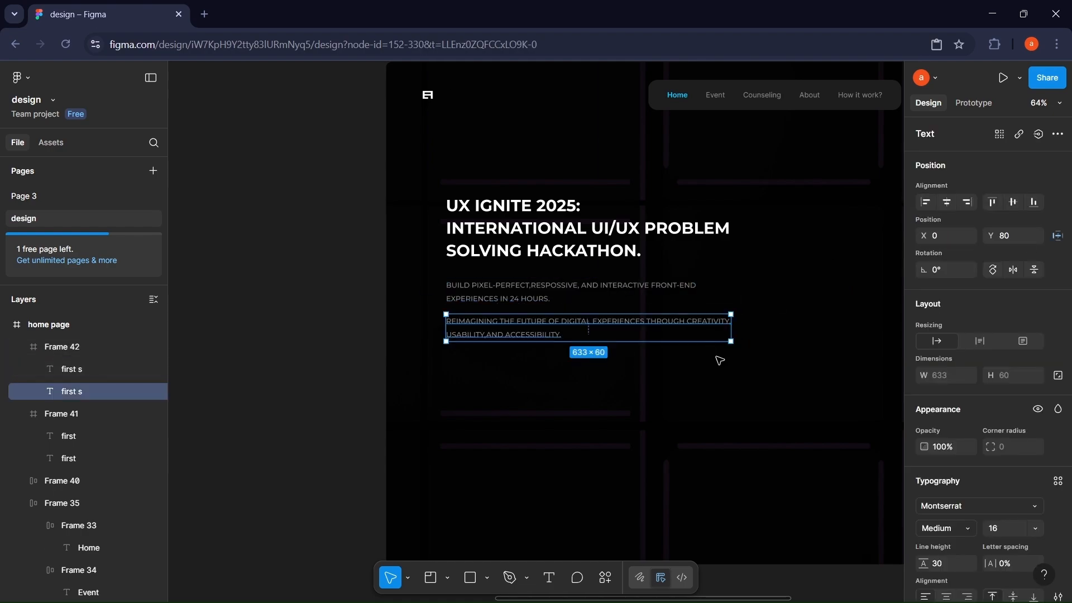
{"action": "scroll", "coordinate": [986, 390], "scroll_direction": "down", "scroll_amount": 4}
{"action": "left_click", "coordinate": [1002, 461]}
{"action": "type", "text": "0"}
{"action": "key", "text": "Return"}
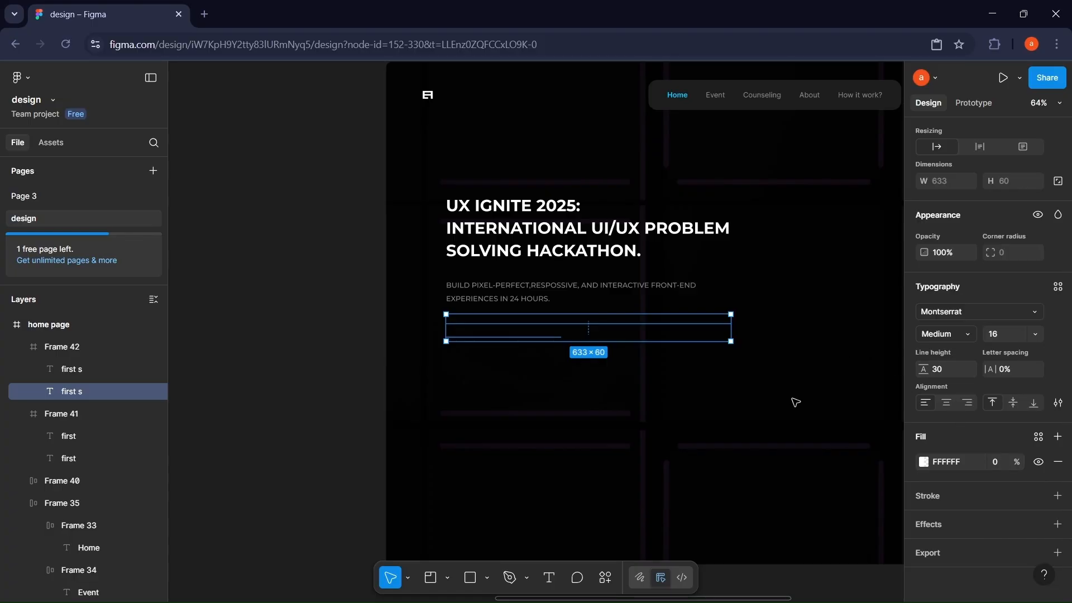
Step: Turn on content clipping for the subtitle frame and nudge it up to Y 464
{"action": "key", "text": "Escape"}
{"action": "left_click", "coordinate": [922, 238]}
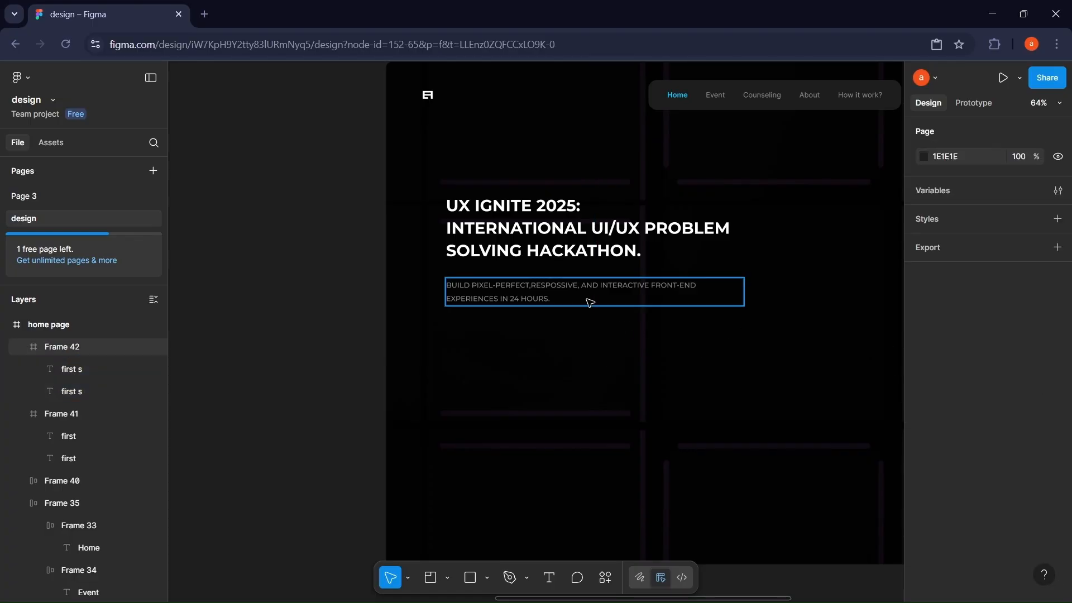
{"action": "left_click", "coordinate": [586, 414]}
{"action": "left_click", "coordinate": [551, 283]}
{"action": "key", "text": "Up"}
{"action": "key", "text": "Up"}
{"action": "key", "text": "Up"}
{"action": "key", "text": "Up"}
{"action": "key", "text": "Up"}
{"action": "key", "text": "Up"}
{"action": "key", "text": "Up"}
{"action": "key", "text": "Up"}
{"action": "key", "text": "Up"}
{"action": "key", "text": "Up"}
{"action": "key", "text": "Up"}
{"action": "key", "text": "Up"}
{"action": "key", "text": "Up"}
{"action": "key", "text": "Up"}
{"action": "key", "text": "Up"}
{"action": "key", "text": "Up"}
{"action": "key", "text": "Up"}
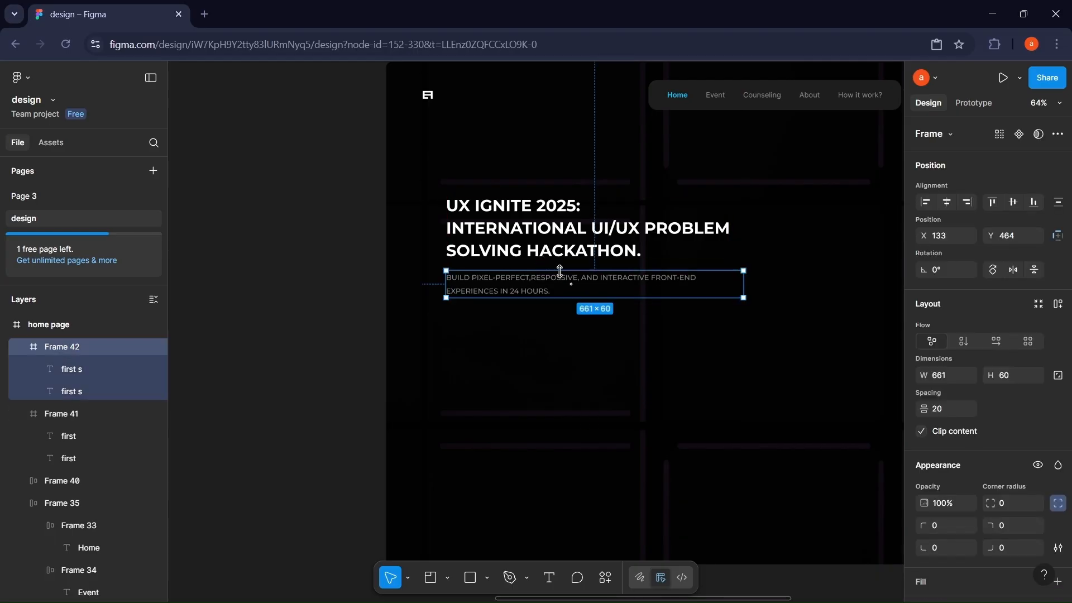
{"action": "left_click", "coordinate": [564, 335]}
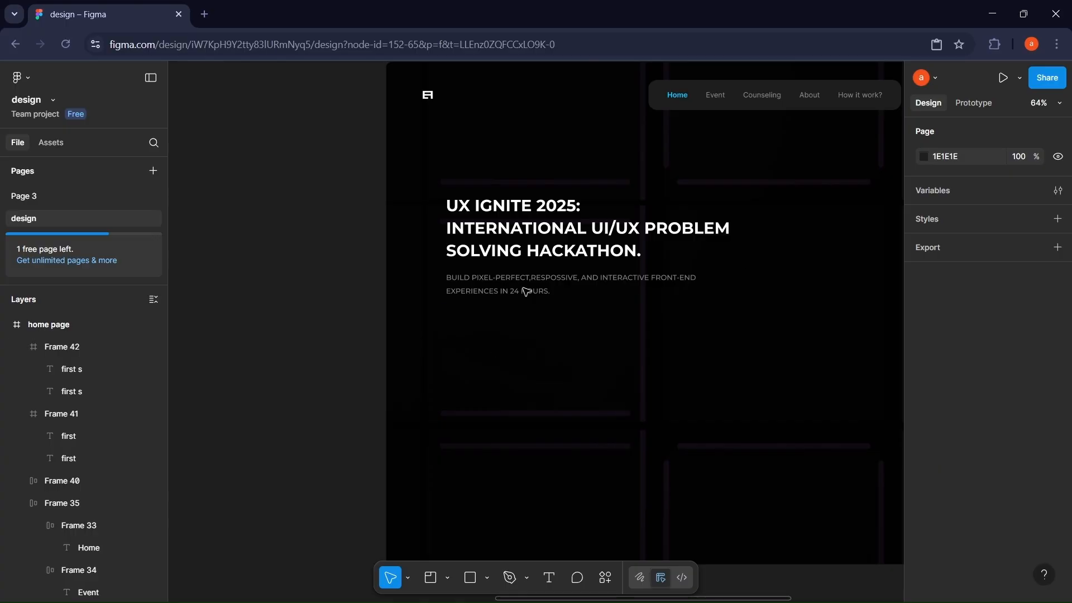
Step: Place a copy of the header's Register Now button under the subtitle at X 133, Y 564
{"action": "scroll", "coordinate": [653, 371], "scroll_direction": "right", "scroll_amount": 5}
{"action": "left_click", "coordinate": [591, 99]}
{"action": "left_click_drag", "start_coordinate": [590, 99], "coordinate": [272, 329]}
{"action": "key", "text": "alt"}
{"action": "scroll", "coordinate": [333, 383], "scroll_direction": "left", "scroll_amount": 2}
{"action": "scroll", "coordinate": [333, 371], "scroll_direction": "up", "scroll_amount": 3}
Step: Change the label of the copied hero button to "Participate Now"
{"action": "double_click", "coordinate": [344, 307]}
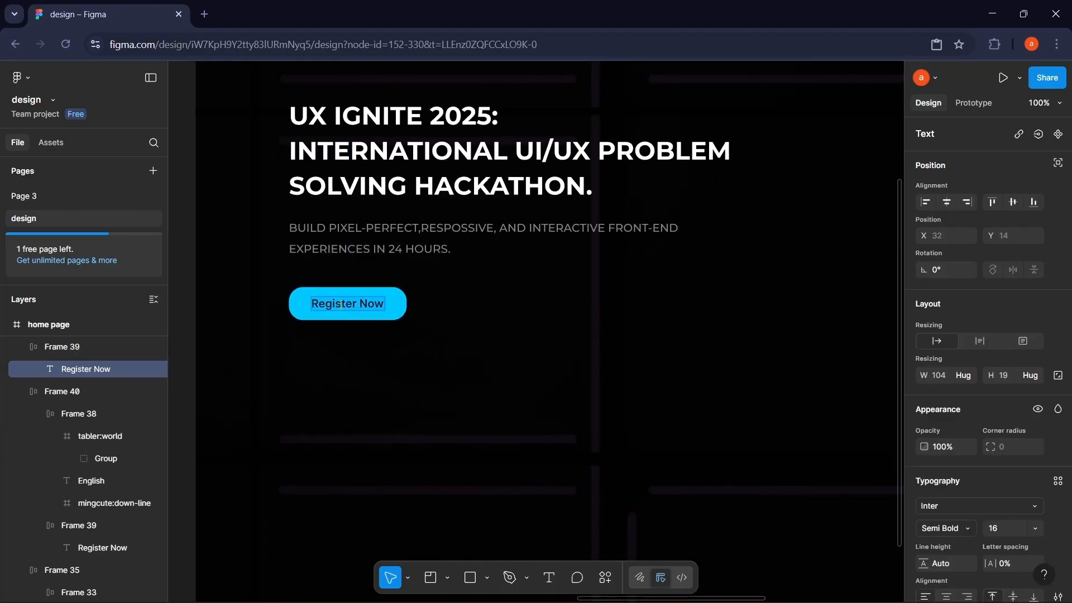
{"action": "key", "text": "BackSpace"}
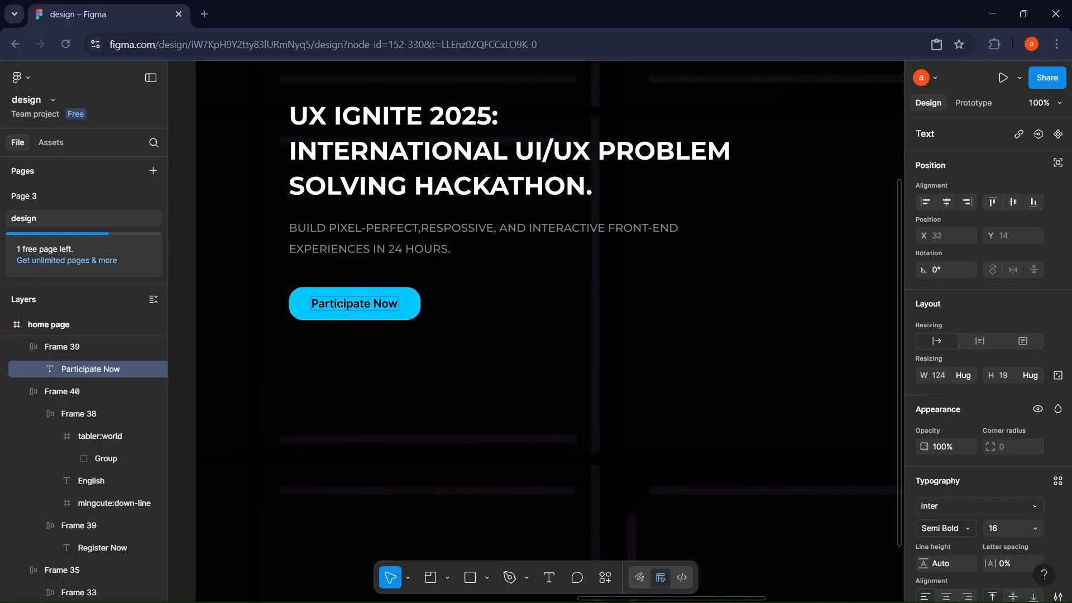
{"action": "left_click", "coordinate": [337, 339]}
Step: Duplicate the Participate Now button to its right and restyle the copy with a 1 px white inside stroke and no fill
{"action": "left_click", "coordinate": [352, 303]}
{"action": "mouse_move", "coordinate": [351, 304]}
{"action": "left_mouse_down", "text": "alt"}
{"action": "mouse_move", "coordinate": [483, 311]}
{"action": "mouse_move", "coordinate": [475, 300]}
{"action": "left_mouse_up", "text": "alt"}
{"action": "scroll", "coordinate": [982, 424], "scroll_direction": "down", "scroll_amount": 5}
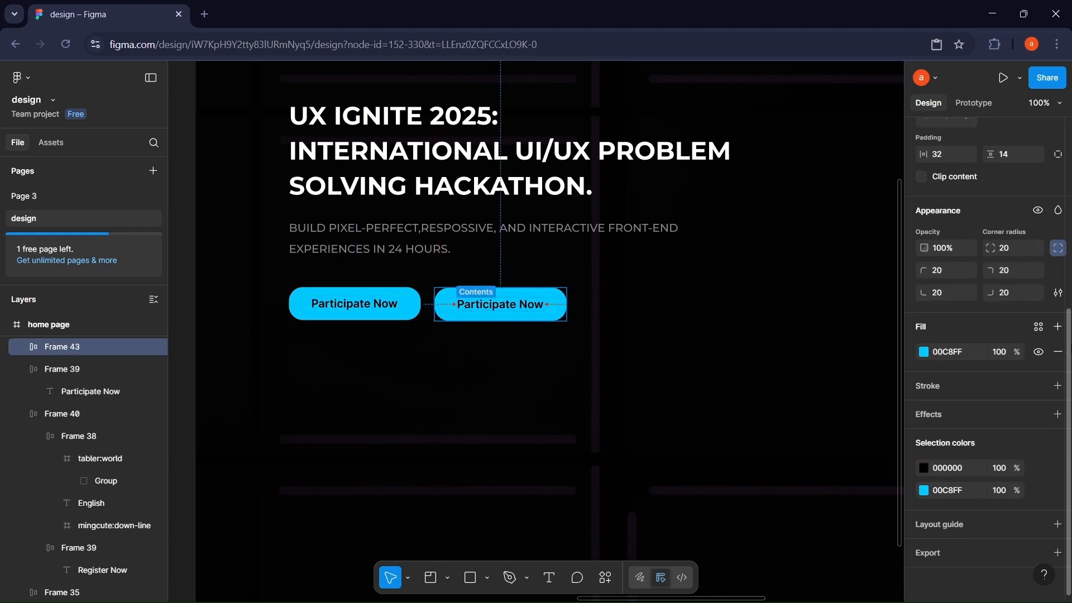
{"action": "left_click", "coordinate": [1056, 386]}
{"action": "left_click", "coordinate": [747, 296]}
{"action": "left_click", "coordinate": [1058, 351]}
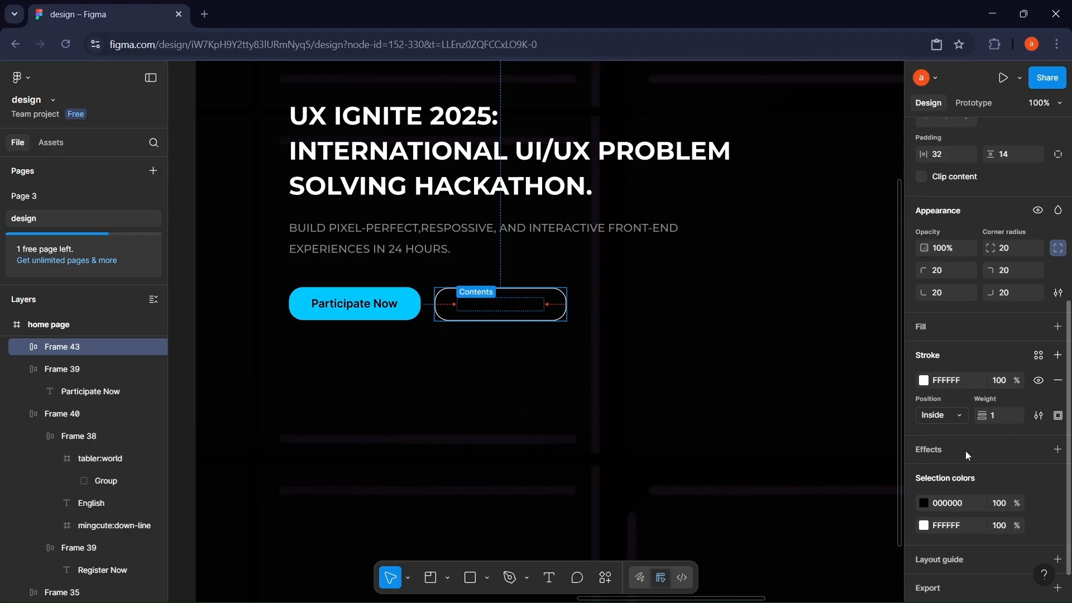
Step: Set the outlined button's label color to white FFFFFF and change its text to "Know More"
{"action": "left_click", "coordinate": [924, 503]}
{"action": "left_click_drag", "start_coordinate": [837, 396], "coordinate": [736, 275]}
{"action": "double_click", "coordinate": [501, 304]}
{"action": "double_click", "coordinate": [502, 305]}
{"action": "key", "text": "BackSpace"}
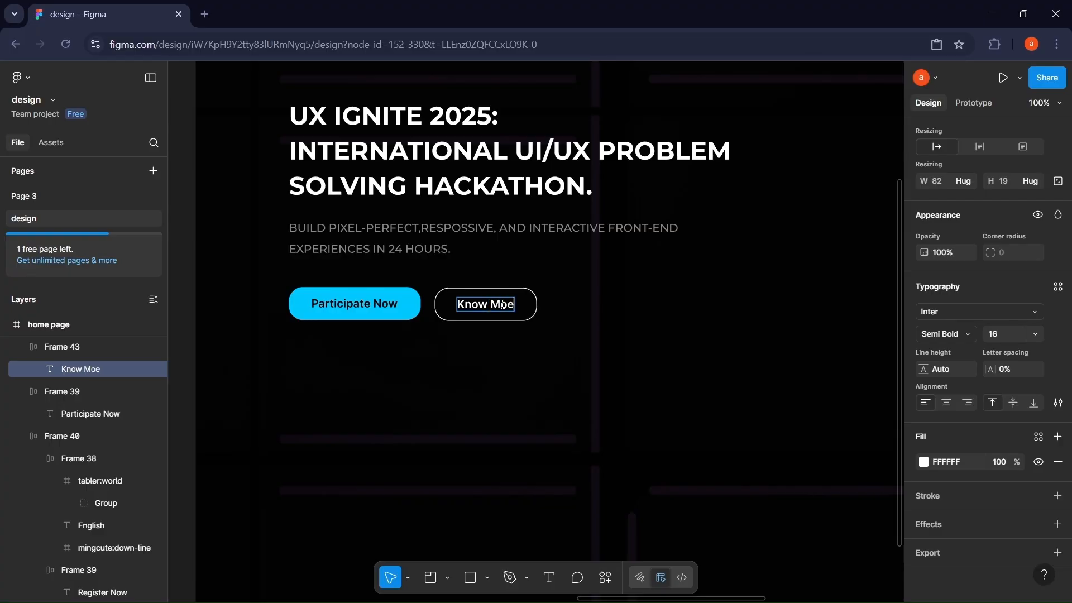
{"action": "left_click", "coordinate": [525, 377]}
Step: Check the placement of the Participate Now and Know More buttons and review the whole hero section
{"action": "scroll", "coordinate": [525, 377], "scroll_direction": "left", "scroll_amount": 1}
{"action": "left_click", "coordinate": [468, 310]}
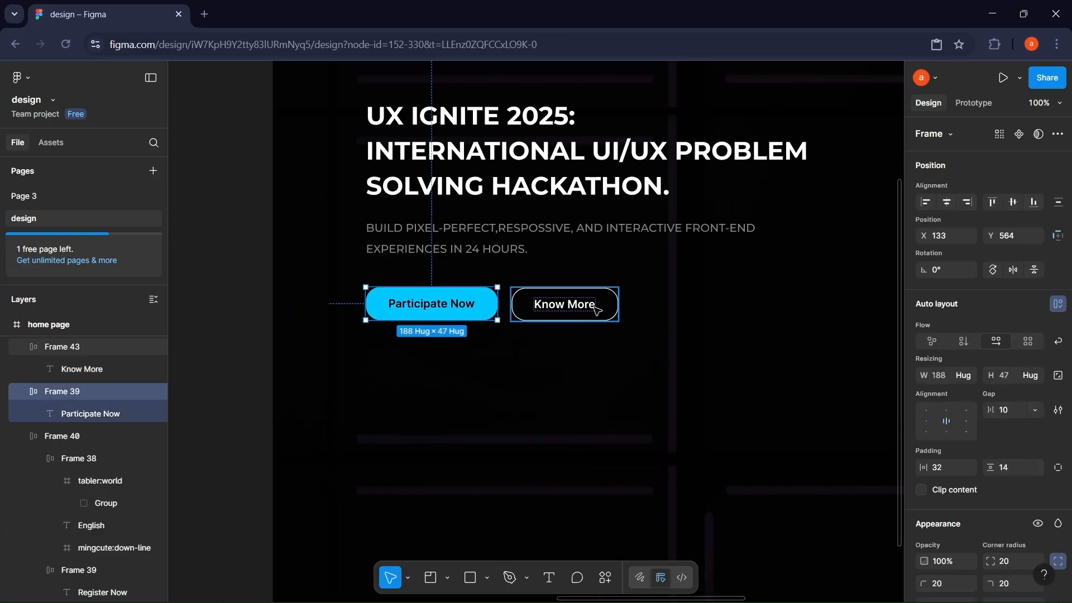
{"action": "left_click", "coordinate": [614, 318]}
{"action": "left_click", "coordinate": [680, 382]}
{"action": "scroll", "coordinate": [680, 382], "scroll_direction": "up", "scroll_amount": 1}
{"action": "scroll", "coordinate": [680, 382], "scroll_direction": "down", "scroll_amount": 3}
{"action": "scroll", "coordinate": [668, 353], "scroll_direction": "right", "scroll_amount": 3}
{"action": "scroll", "coordinate": [669, 352], "scroll_direction": "down", "scroll_amount": 1}
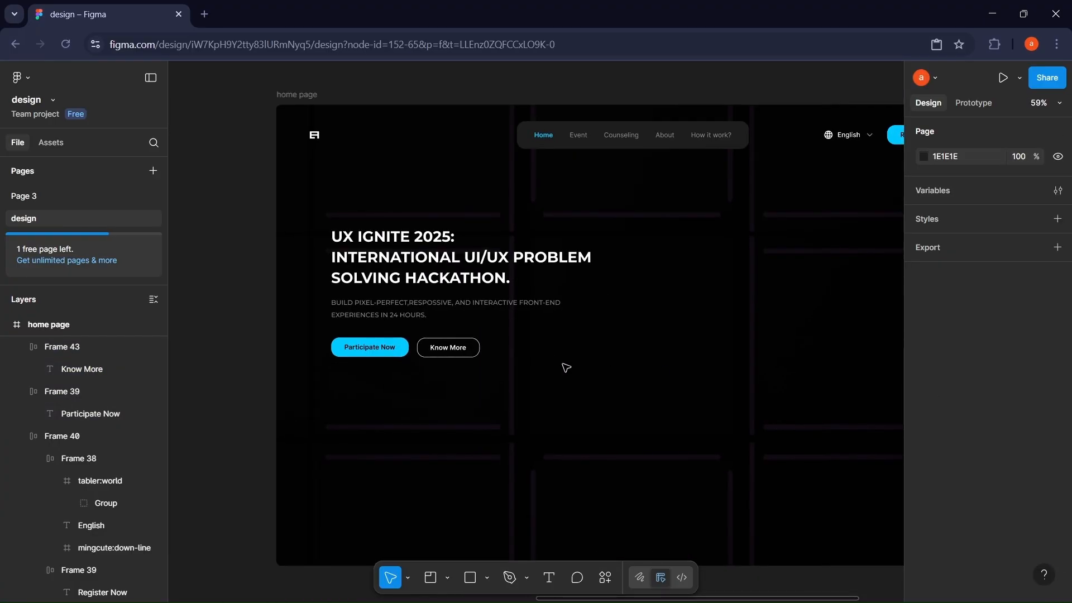
{"action": "scroll", "coordinate": [567, 367], "scroll_direction": "up", "scroll_amount": 1}
{"action": "scroll", "coordinate": [566, 367], "scroll_direction": "left", "scroll_amount": 1}
{"action": "scroll", "coordinate": [413, 410], "scroll_direction": "down", "scroll_amount": 2}
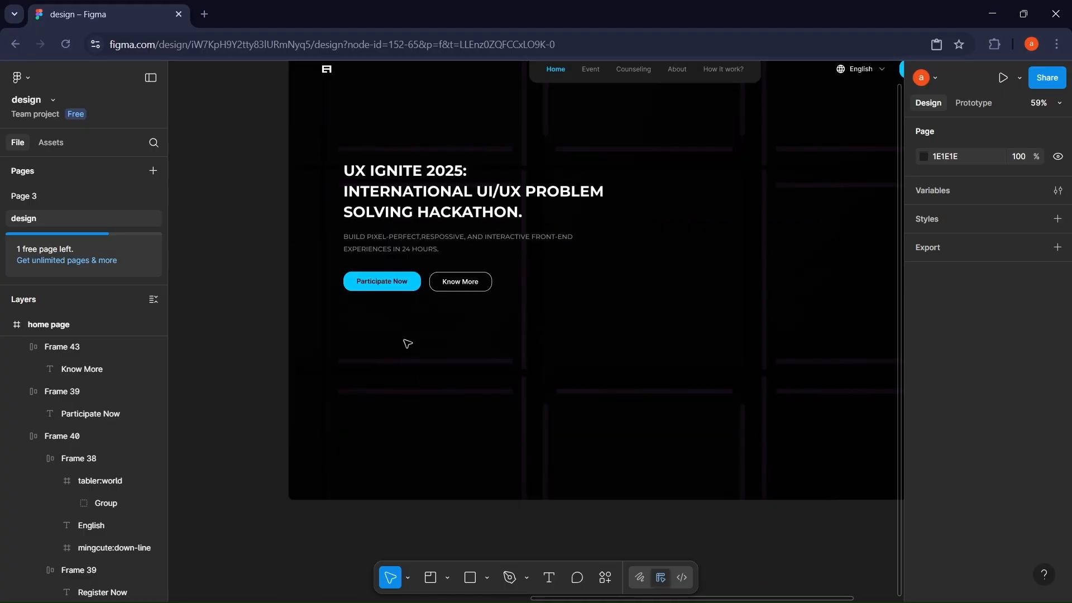
Step: Add a "TRENDING" text below the hero buttons and wrap it in auto layout with 32 horizontal and 14 vertical padding
{"action": "left_click", "coordinate": [472, 340]}
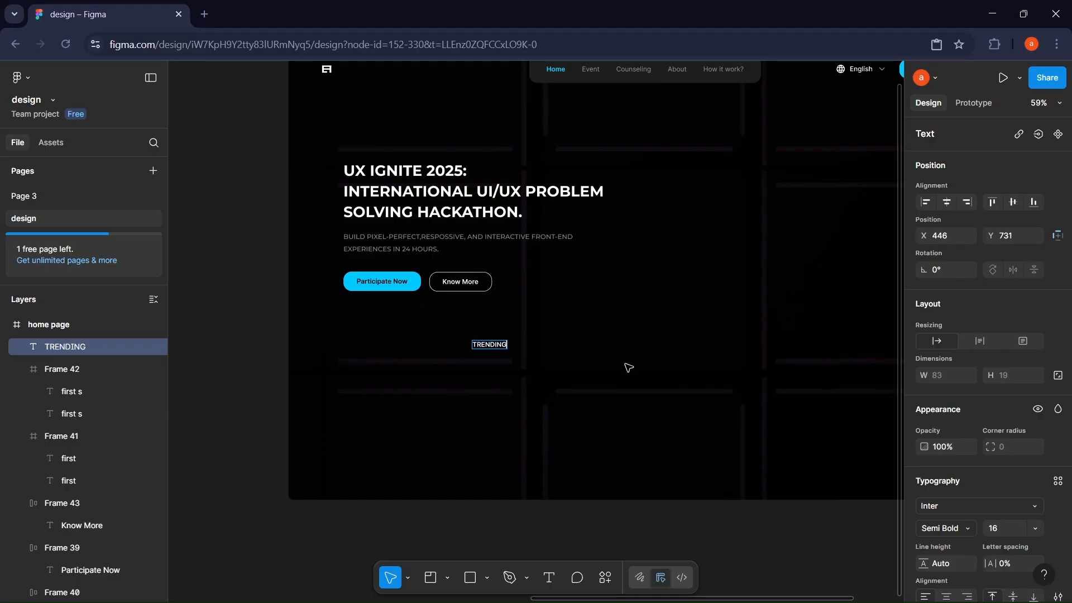
{"action": "key", "text": "shift+a"}
{"action": "scroll", "coordinate": [959, 401], "scroll_direction": "down", "scroll_amount": 1}
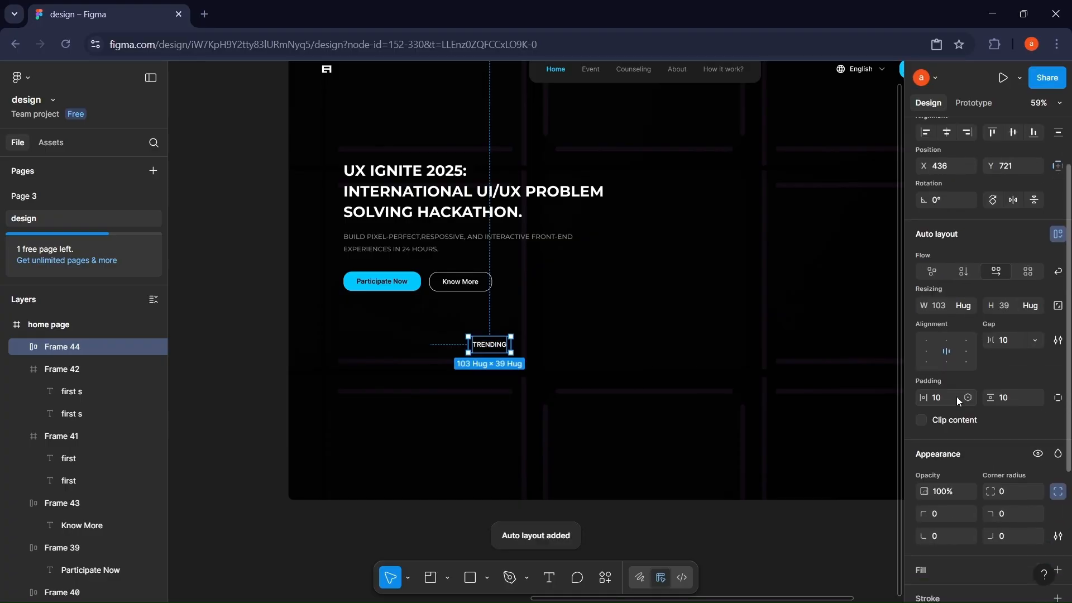
{"action": "type", "text": "32"}
{"action": "key", "text": "Return"}
{"action": "type", "text": "14"}
{"action": "key", "text": "Return"}
Step: Give the TRENDING badge a 292929 fill and a corner radius of 20
{"action": "scroll", "coordinate": [992, 413], "scroll_direction": "down", "scroll_amount": 3}
{"action": "left_click", "coordinate": [1056, 380]}
{"action": "left_click", "coordinate": [1007, 303]}
{"action": "type", "text": "20"}
{"action": "key", "text": "Return"}
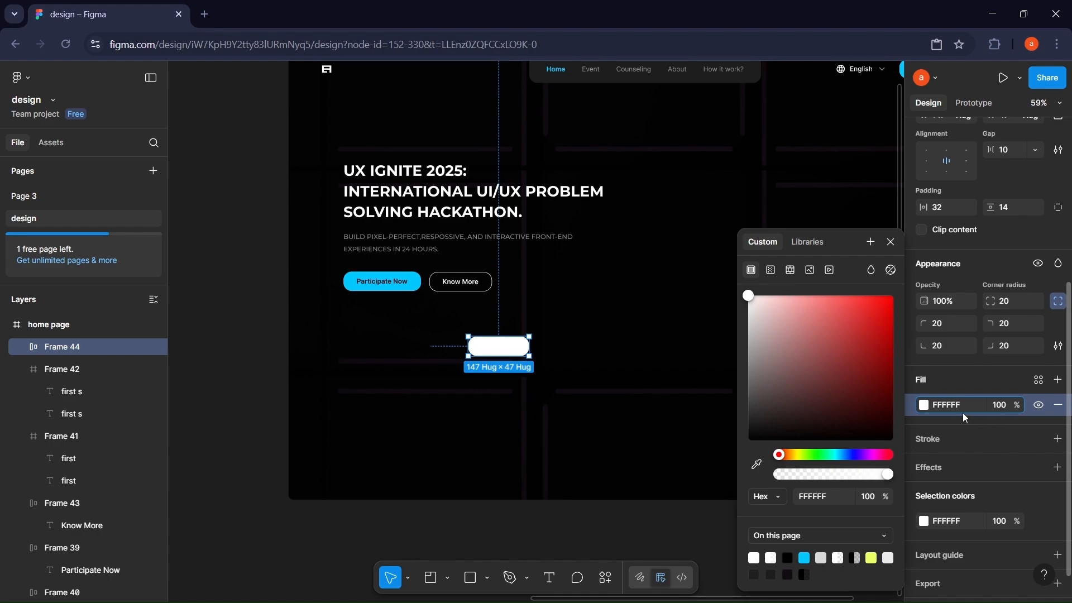
{"action": "left_click", "coordinate": [976, 406]}
{"action": "type", "text": "292929"}
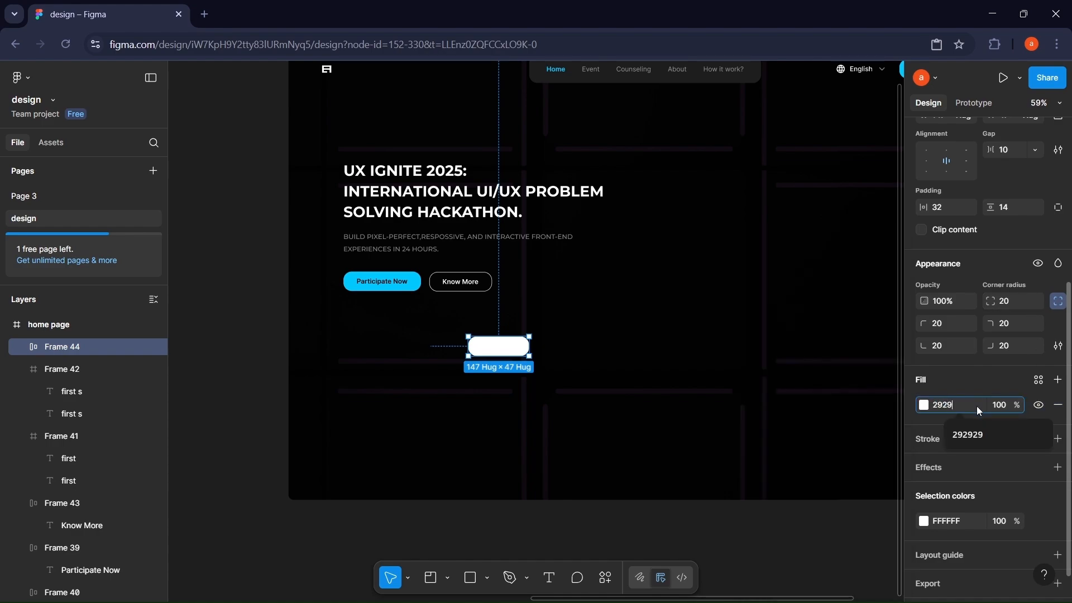
{"action": "left_click", "coordinate": [589, 371]}
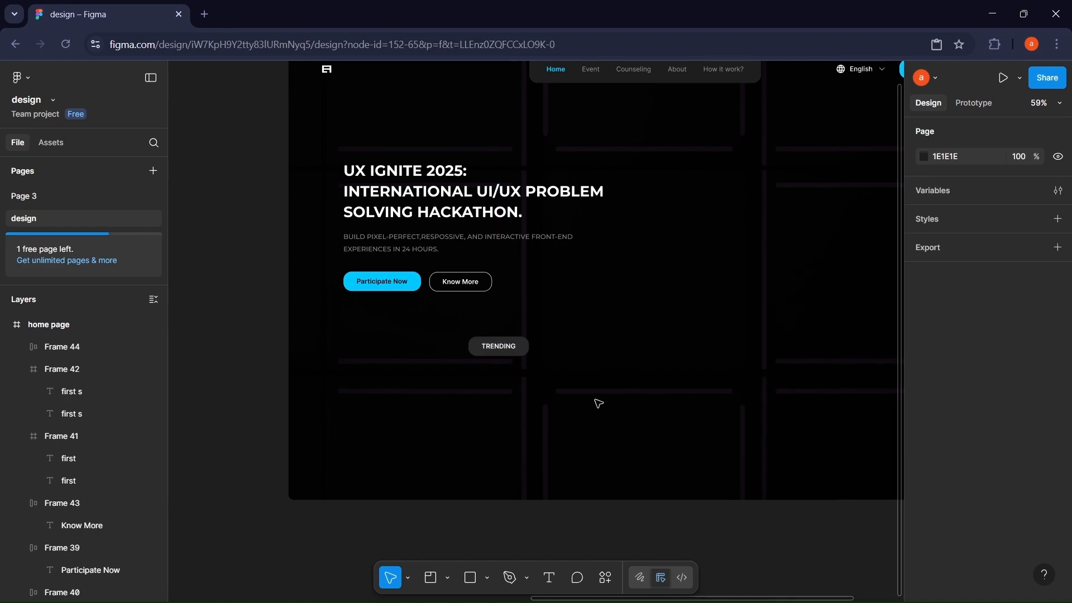
Step: Copy the three-avatar group from the design system's Icons box and paste it into the TRENDING badge, ahead of the text
{"action": "scroll", "coordinate": [549, 393], "scroll_direction": "left", "scroll_amount": 10}
{"action": "scroll", "coordinate": [477, 293], "scroll_direction": "up", "scroll_amount": 3}
{"action": "double_click", "coordinate": [442, 344]}
{"action": "scroll", "coordinate": [440, 346], "scroll_direction": "up", "scroll_amount": 4}
{"action": "scroll", "coordinate": [589, 342], "scroll_direction": "down", "scroll_amount": 2}
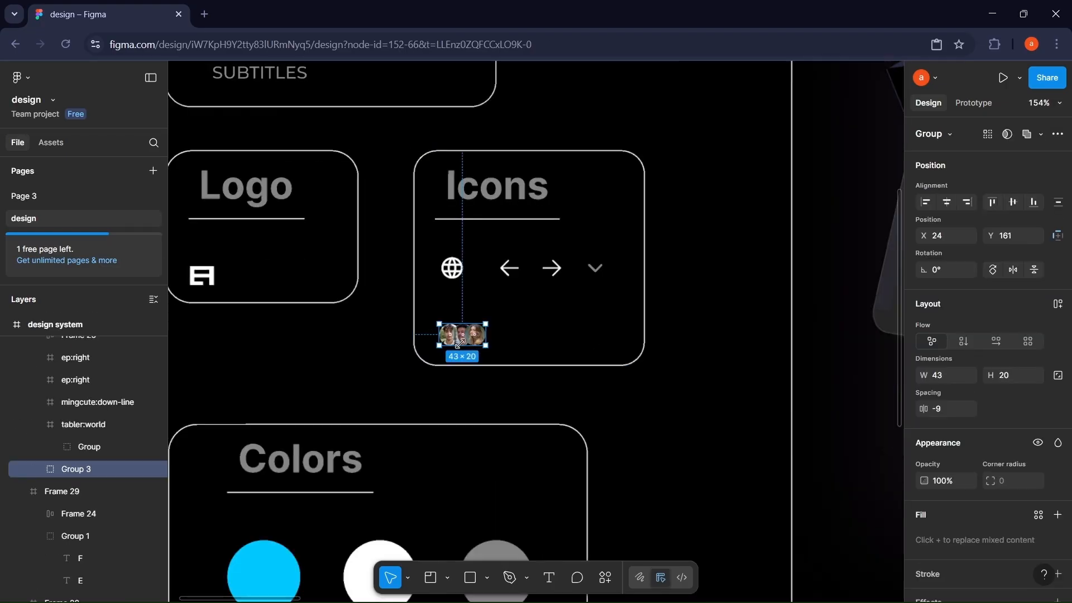
{"action": "scroll", "coordinate": [588, 343], "scroll_direction": "right", "scroll_amount": 15}
{"action": "scroll", "coordinate": [590, 344], "scroll_direction": "up", "scroll_amount": 3}
{"action": "scroll", "coordinate": [590, 344], "scroll_direction": "down", "scroll_amount": 4}
{"action": "scroll", "coordinate": [587, 353], "scroll_direction": "down", "scroll_amount": 5}
{"action": "left_click", "coordinate": [583, 353]}
{"action": "key", "text": "ctrl+v"}
{"action": "key", "text": "Left"}
{"action": "left_click", "coordinate": [622, 399]}
{"action": "scroll", "coordinate": [622, 400], "scroll_direction": "up", "scroll_amount": 3}
{"action": "scroll", "coordinate": [622, 400], "scroll_direction": "up", "scroll_amount": 1}
{"action": "left_click", "coordinate": [622, 340]}
{"action": "scroll", "coordinate": [936, 387], "scroll_direction": "down", "scroll_amount": 1}
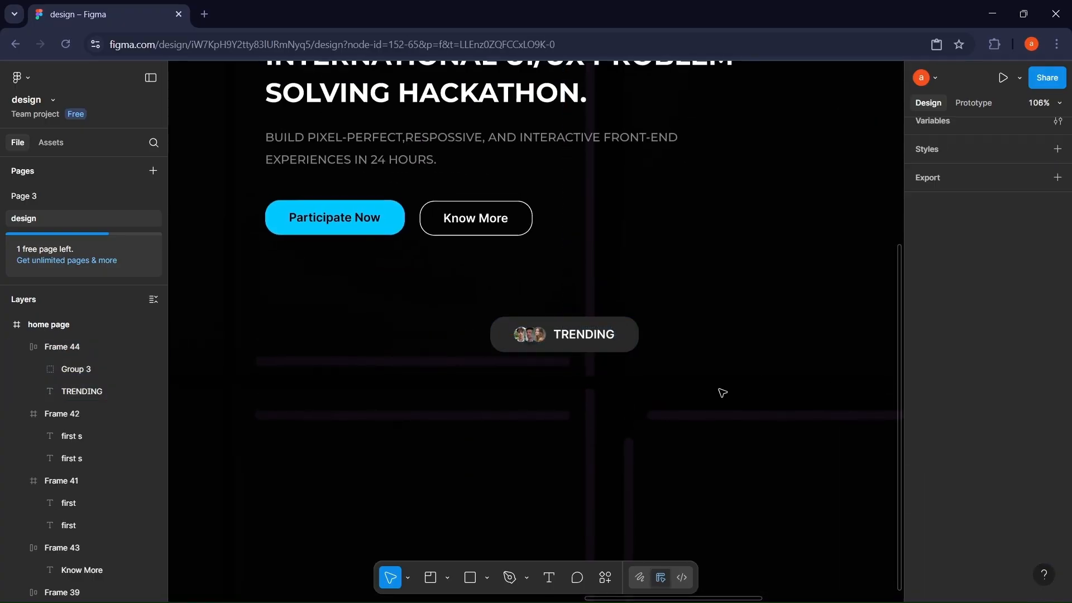
Step: Move the TRENDING badge above the hero headline, lined up with the headline's starting edge
{"action": "left_click", "coordinate": [723, 393]}
{"action": "scroll", "coordinate": [723, 393], "scroll_direction": "down", "scroll_amount": 3}
{"action": "left_click", "coordinate": [644, 398]}
{"action": "scroll", "coordinate": [1031, 472], "scroll_direction": "down", "scroll_amount": 2}
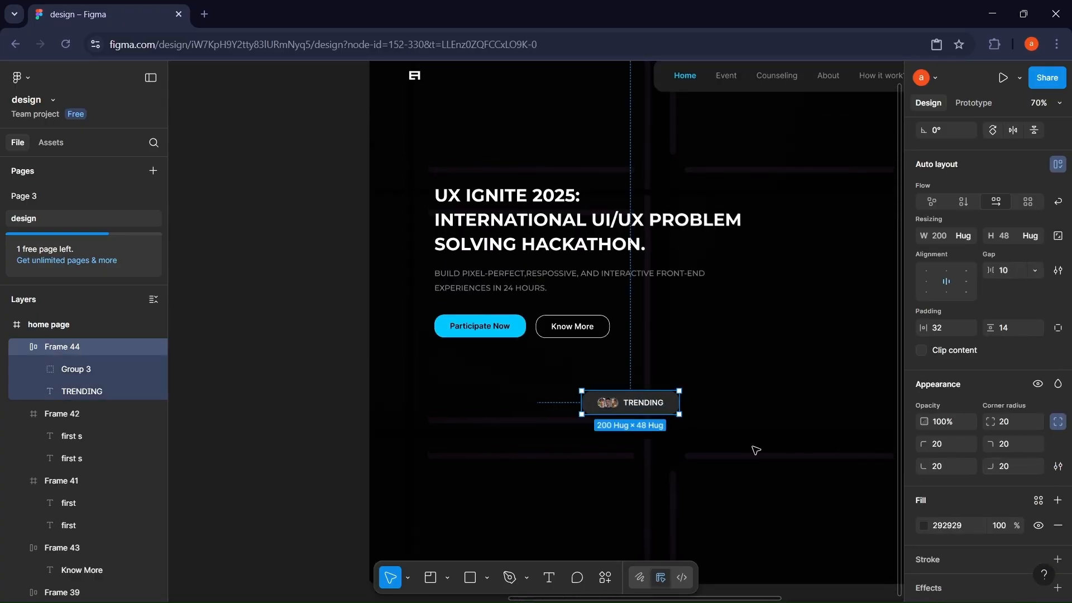
{"action": "left_click", "coordinate": [773, 450]}
{"action": "scroll", "coordinate": [754, 444], "scroll_direction": "down", "scroll_amount": 2}
{"action": "scroll", "coordinate": [640, 334], "scroll_direction": "up", "scroll_amount": 1}
{"action": "left_click_drag", "start_coordinate": [684, 417], "coordinate": [637, 332]}
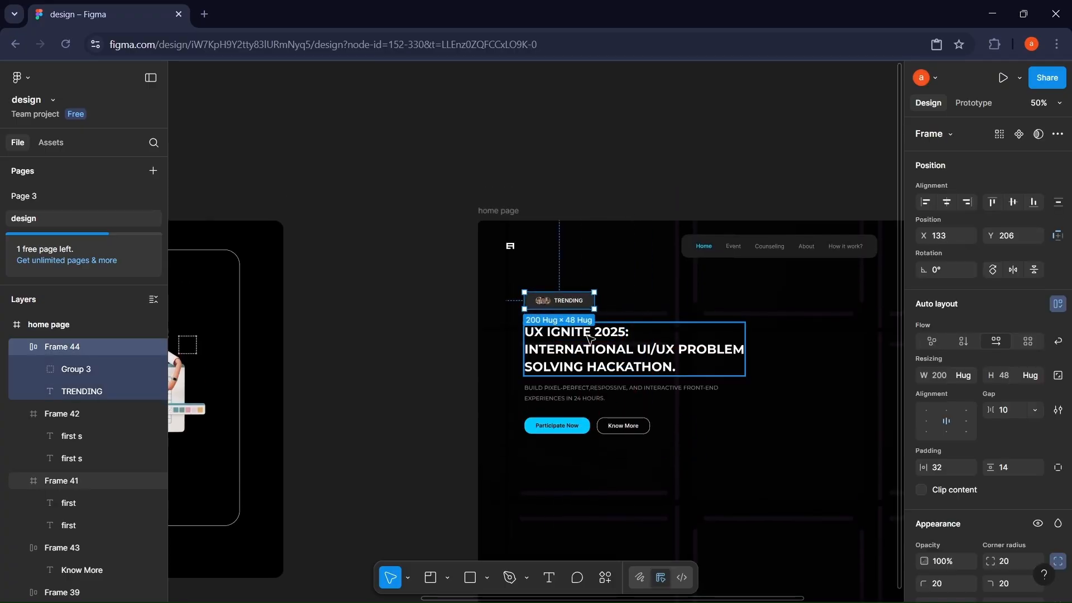
Step: Select the badge, headline, subtitle and both hero buttons together and nudge them down to 130 px below the navigation bar
{"action": "left_click", "coordinate": [686, 433]}
{"action": "scroll", "coordinate": [686, 433], "scroll_direction": "up", "scroll_amount": 2}
{"action": "left_click", "coordinate": [502, 233]}
{"action": "key", "text": "alt"}
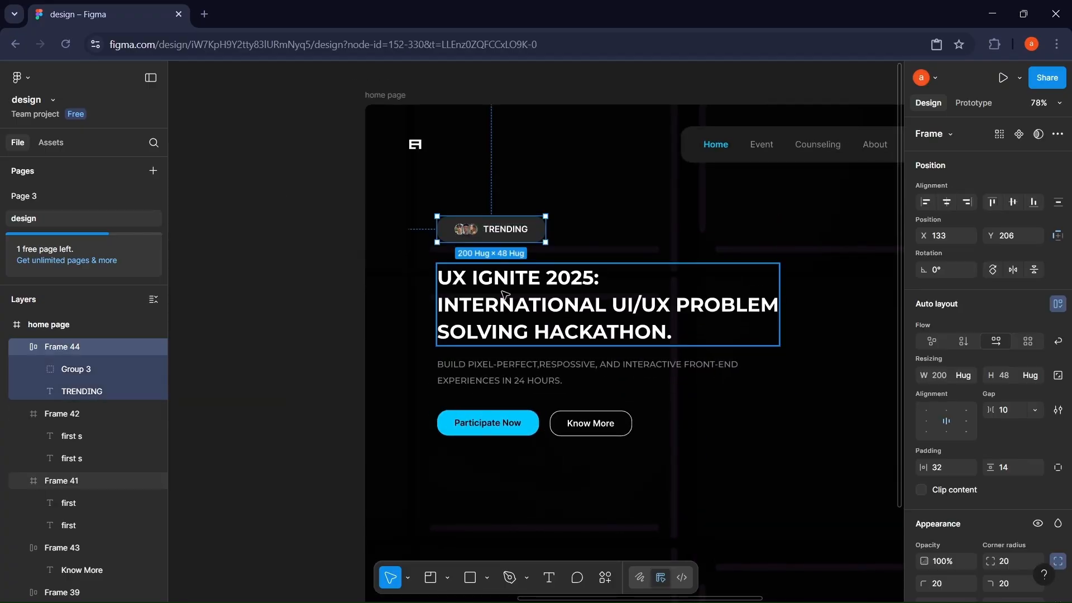
{"action": "left_click", "coordinate": [505, 292], "text": "shift"}
{"action": "left_click", "coordinate": [484, 372], "text": "shift"}
{"action": "left_click", "coordinate": [465, 431], "text": "shift"}
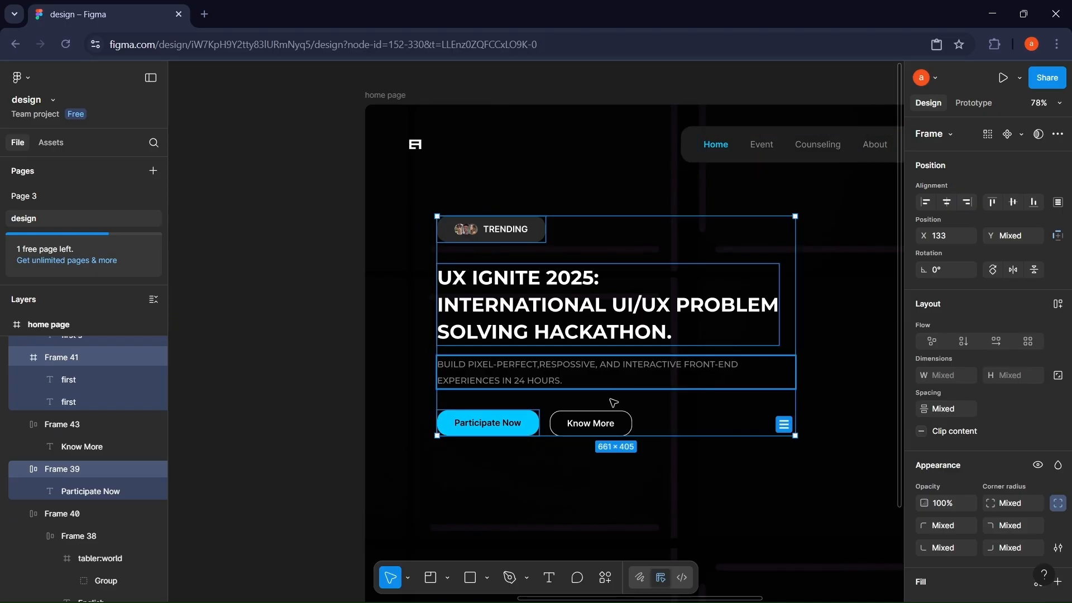
{"action": "left_click", "coordinate": [591, 423], "text": "shift"}
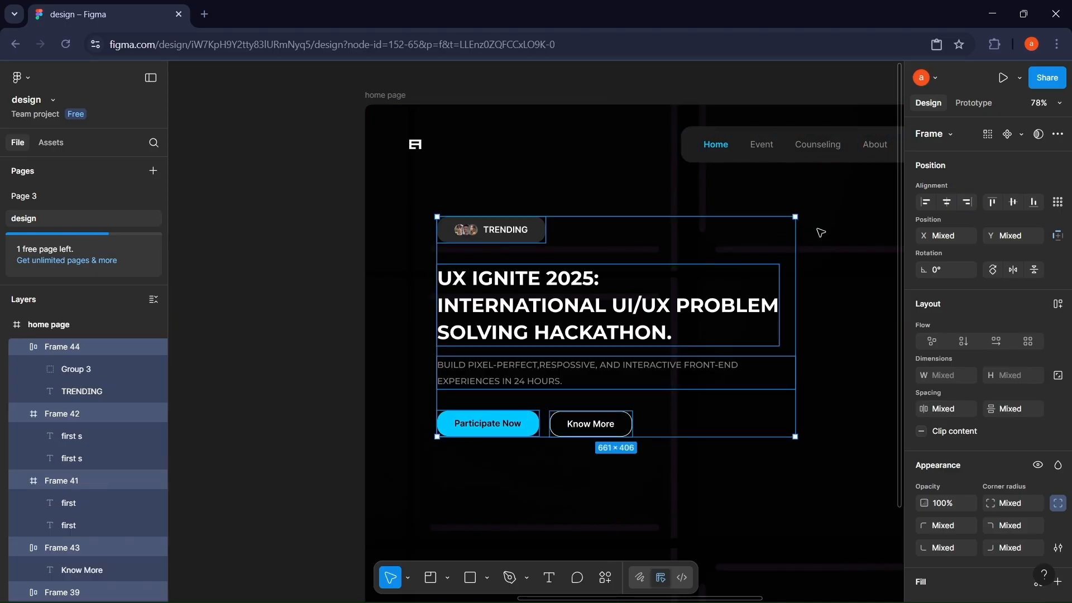
{"action": "left_click", "coordinate": [820, 233]}
{"action": "scroll", "coordinate": [776, 243], "scroll_direction": "right", "scroll_amount": 2}
{"action": "key", "text": "ctrl+z"}
{"action": "key", "text": "alt"}
{"action": "key", "text": "shift+Down"}
{"action": "key", "text": "shift+Down"}
{"action": "key", "text": "shift+Down"}
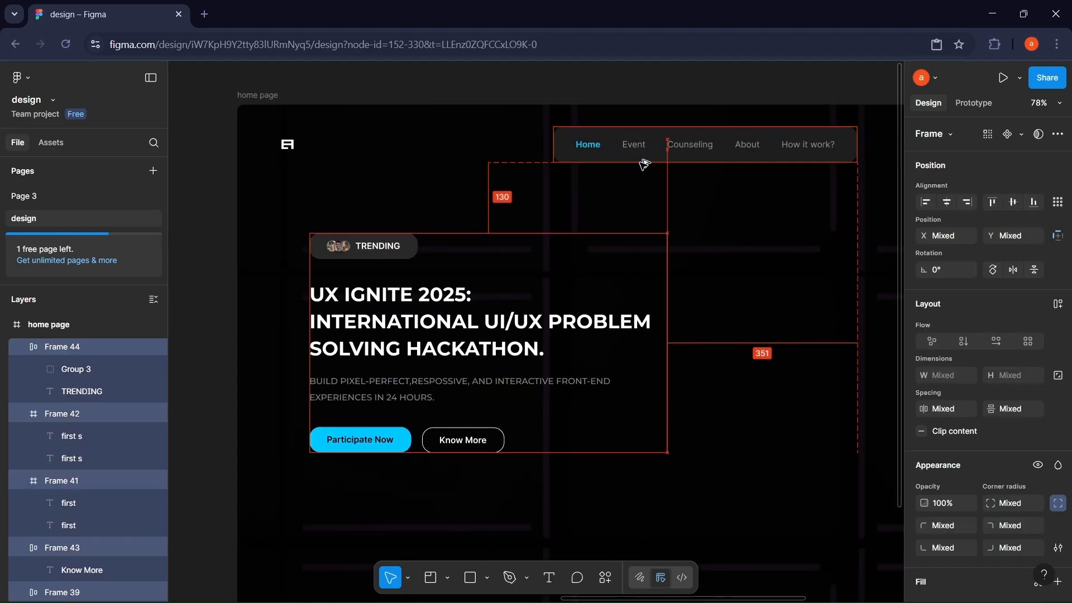
Step: Copy the UX IGNITE 2025 phone illustration from the design system's Images box and place it beneath Register Now on the home page
{"action": "scroll", "coordinate": [638, 168], "scroll_direction": "right", "scroll_amount": 2}
{"action": "scroll", "coordinate": [638, 169], "scroll_direction": "down", "scroll_amount": 2}
{"action": "left_click", "coordinate": [740, 267]}
{"action": "scroll", "coordinate": [549, 368], "scroll_direction": "left", "scroll_amount": 1}
{"action": "scroll", "coordinate": [549, 368], "scroll_direction": "left", "scroll_amount": 10}
{"action": "scroll", "coordinate": [545, 365], "scroll_direction": "right", "scroll_amount": 2}
{"action": "double_click", "coordinate": [507, 270]}
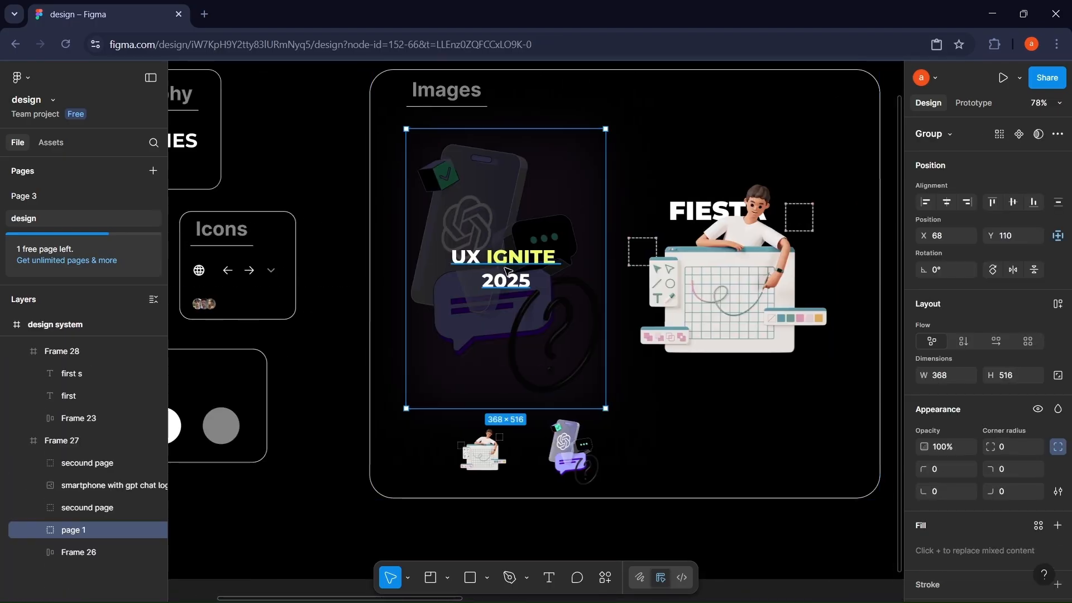
{"action": "key", "text": "ctrl+c"}
{"action": "scroll", "coordinate": [505, 268], "scroll_direction": "right", "scroll_amount": 10}
{"action": "scroll", "coordinate": [505, 268], "scroll_direction": "down", "scroll_amount": 3}
{"action": "scroll", "coordinate": [505, 268], "scroll_direction": "up", "scroll_amount": 1}
{"action": "left_click", "coordinate": [248, 118]}
{"action": "key", "text": "ctrl+v"}
{"action": "left_click_drag", "start_coordinate": [328, 231], "coordinate": [746, 269]}
Step: Nudge the phone illustration horizontally to X 1280, flush with the outer edge of the Register Now button
{"action": "key", "text": "shift+Right"}
{"action": "key", "text": "shift+Right"}
{"action": "key", "text": "shift+Right"}
{"action": "key", "text": "shift+Right"}
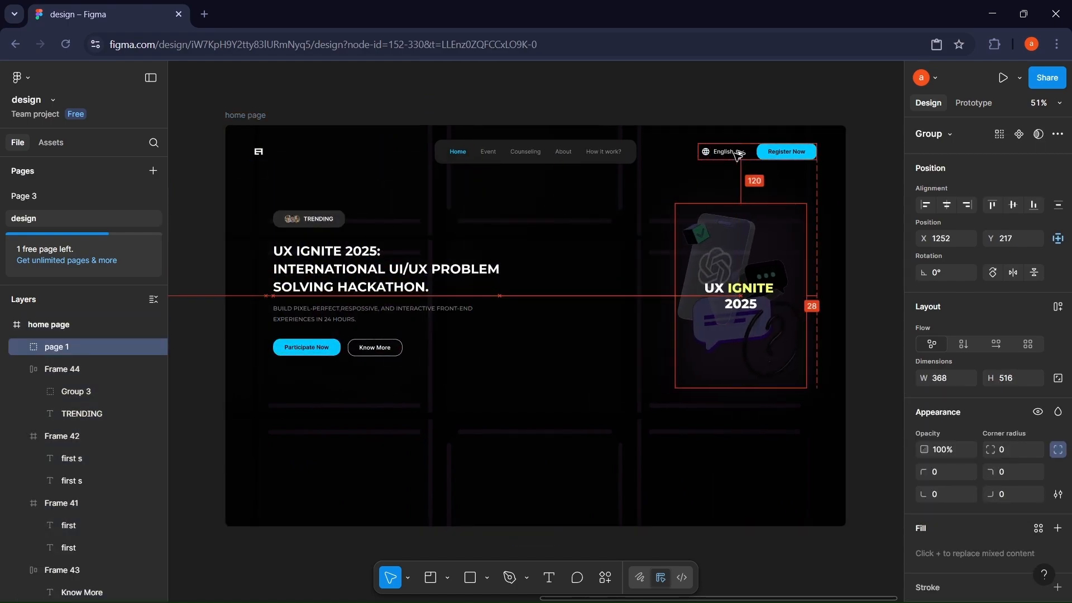
{"action": "key", "text": "Right"}
{"action": "key", "text": "Right"}
{"action": "key", "text": "Right"}
{"action": "key", "text": "Right"}
{"action": "key", "text": "Right"}
{"action": "key", "text": "Right"}
{"action": "key", "text": "Right"}
{"action": "key", "text": "Right"}
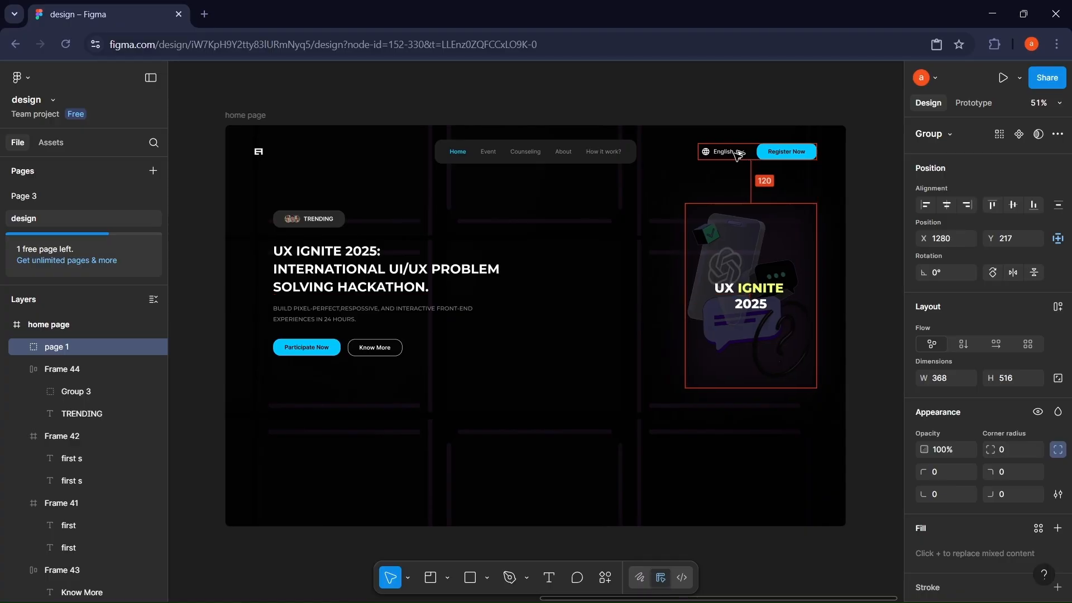
{"action": "left_click", "coordinate": [636, 319]}
{"action": "scroll", "coordinate": [447, 397], "scroll_direction": "left", "scroll_amount": 1}
{"action": "scroll", "coordinate": [441, 411], "scroll_direction": "right", "scroll_amount": 2}
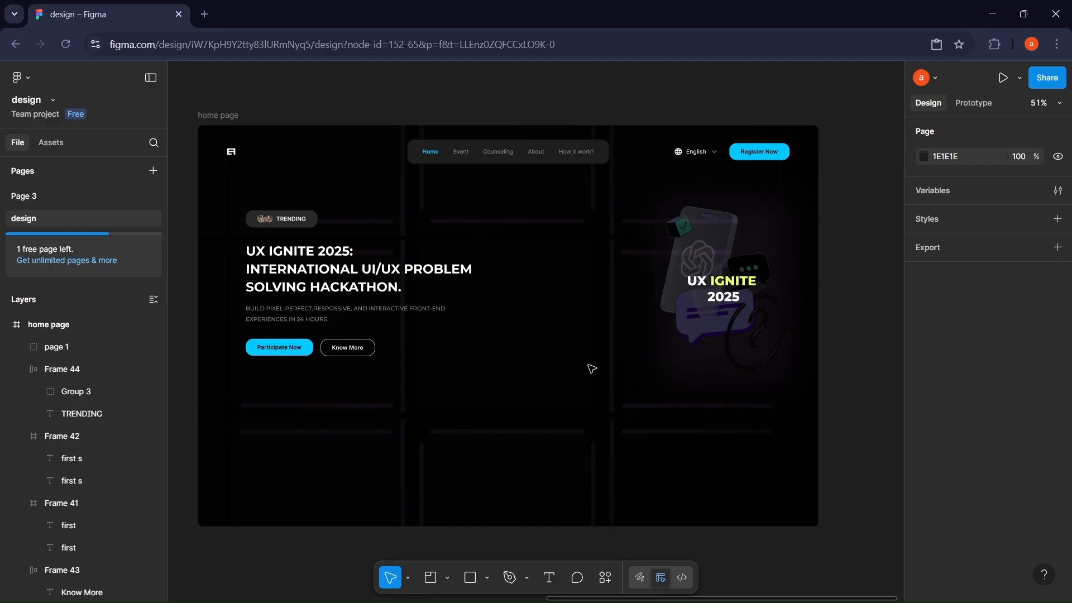
Step: Draw a small frame in the empty area below the hero content and size it to 50 by 50
{"action": "scroll", "coordinate": [591, 369], "scroll_direction": "down", "scroll_amount": 2}
{"action": "scroll", "coordinate": [590, 369], "scroll_direction": "right", "scroll_amount": 2}
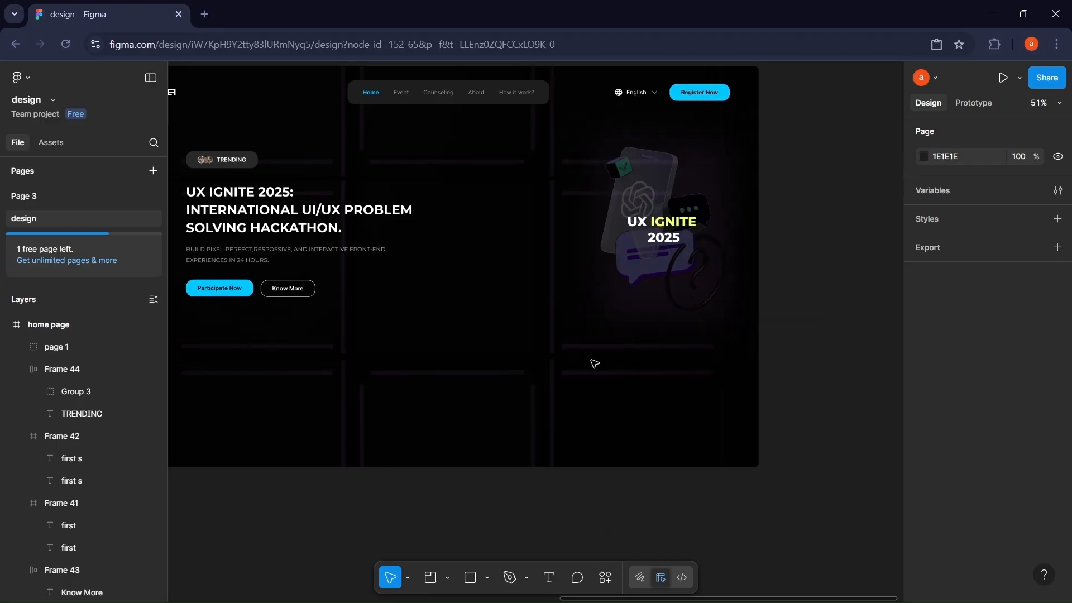
{"action": "key", "text": "f"}
{"action": "left_click_drag", "start_coordinate": [491, 357], "coordinate": [516, 380]}
{"action": "left_click", "coordinate": [944, 376]}
{"action": "type", "text": "50"}
{"action": "key", "text": "Return"}
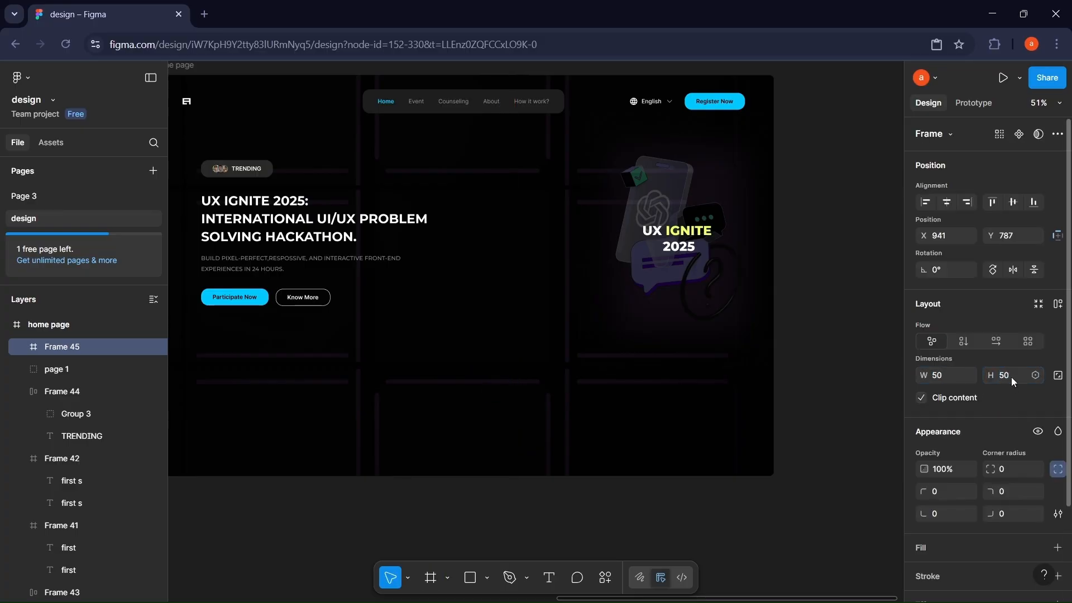
Step: Turn the small frame into a white circle with an FFFFFF fill and a corner radius of 50
{"action": "scroll", "coordinate": [1011, 377], "scroll_direction": "down", "scroll_amount": 2}
{"action": "left_click", "coordinate": [1057, 439]}
{"action": "left_click", "coordinate": [924, 464]}
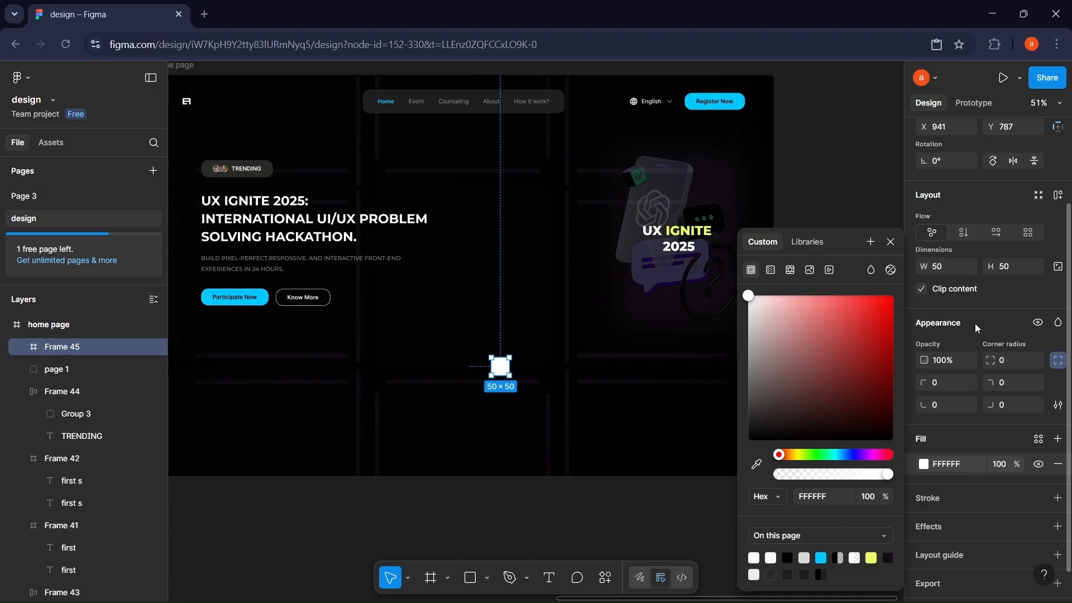
{"action": "type", "text": "50"}
{"action": "key", "text": "Return"}
{"action": "left_click", "coordinate": [579, 395]}
Step: Copy the right-arrow icon from the design system's Icons box and paste it into the white circle
{"action": "scroll", "coordinate": [545, 380], "scroll_direction": "left", "scroll_amount": 10}
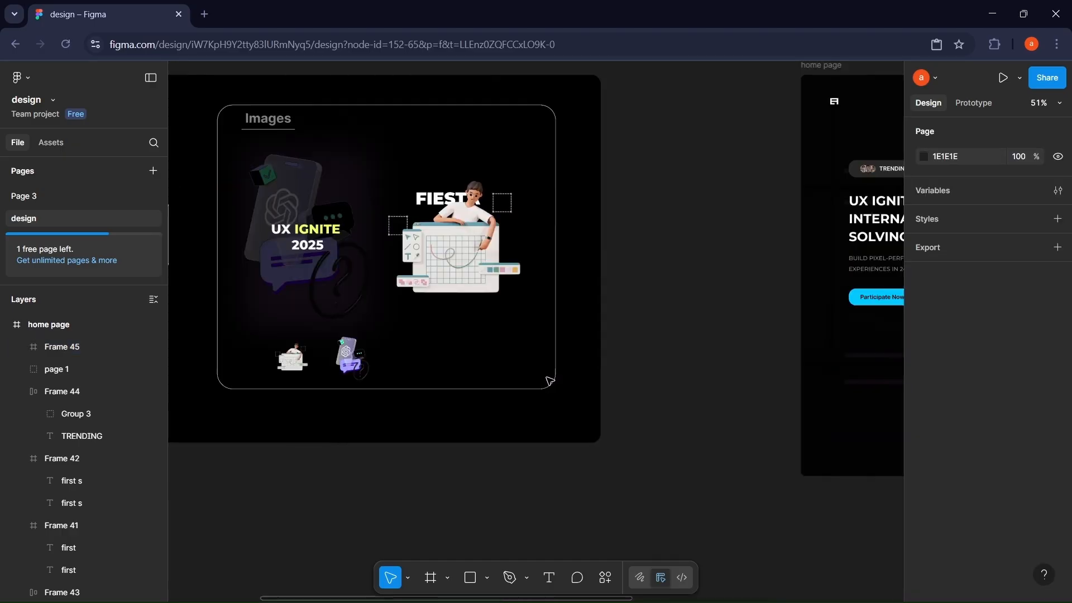
{"action": "double_click", "coordinate": [431, 240]}
{"action": "double_click", "coordinate": [433, 239]}
{"action": "left_click", "coordinate": [435, 253]}
{"action": "left_click", "coordinate": [440, 241]}
{"action": "scroll", "coordinate": [445, 239], "scroll_direction": "up", "scroll_amount": 5}
{"action": "double_click", "coordinate": [425, 236]}
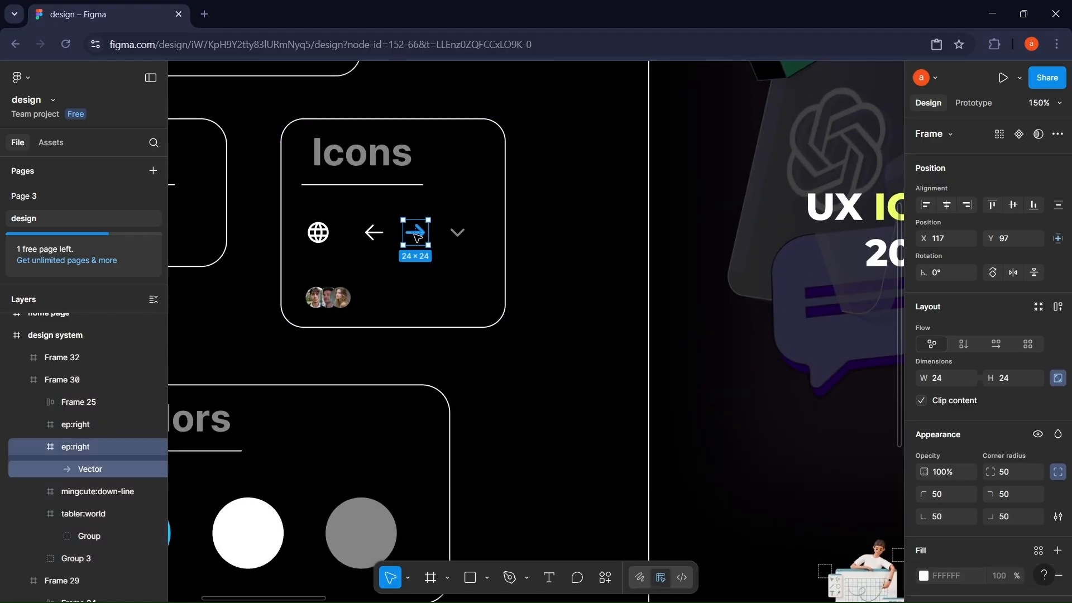
{"action": "scroll", "coordinate": [447, 246], "scroll_direction": "right", "scroll_amount": 15}
{"action": "scroll", "coordinate": [501, 305], "scroll_direction": "down", "scroll_amount": 4}
{"action": "left_click", "coordinate": [498, 362]}
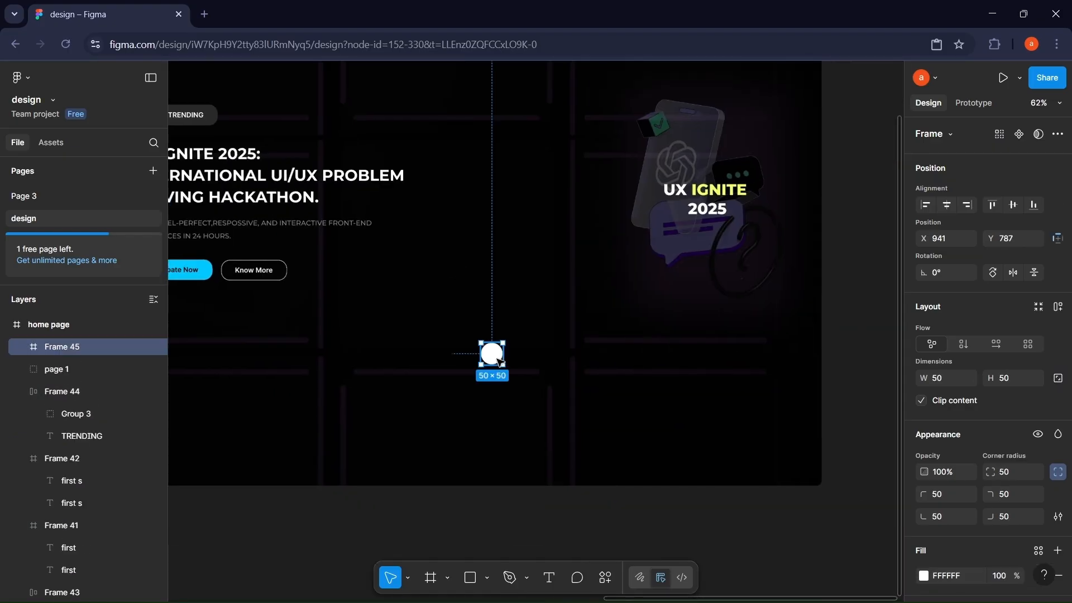
{"action": "key", "text": "ctrl+v"}
Step: Recolor the arrow in the white circle black and duplicate the circle to its left
{"action": "scroll", "coordinate": [1005, 391], "scroll_direction": "down", "scroll_amount": 5}
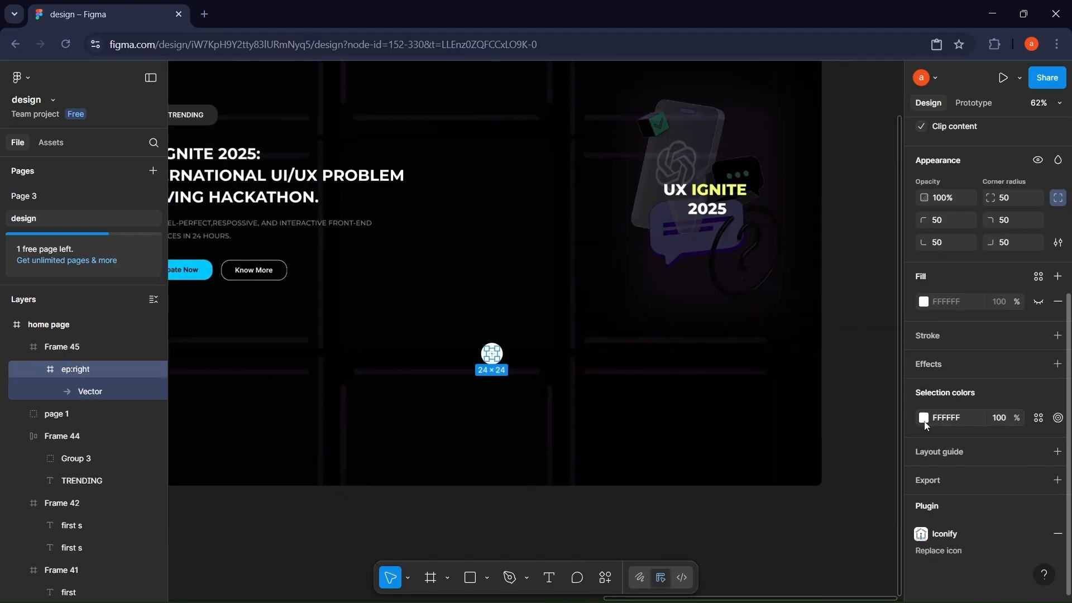
{"action": "left_click", "coordinate": [924, 418]}
{"action": "left_click", "coordinate": [506, 355]}
{"action": "left_click_drag", "start_coordinate": [501, 355], "coordinate": [457, 358]}
Step: Replace the duplicate circle's arrow with the left-arrow icon from the design system and recolor it black
{"action": "scroll", "coordinate": [458, 359], "scroll_direction": "left", "scroll_amount": 10}
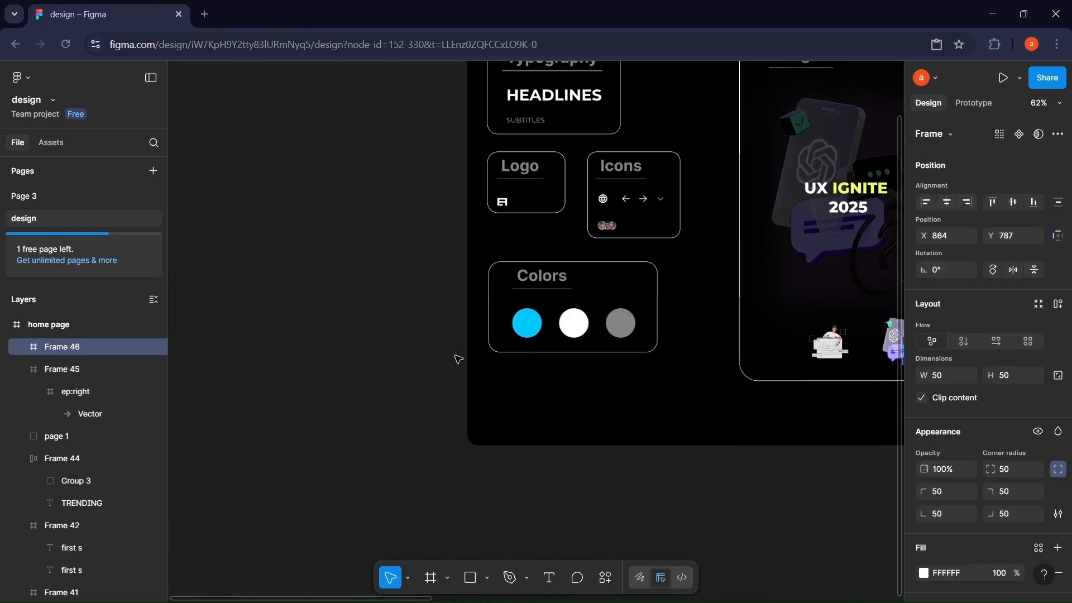
{"action": "double_click", "coordinate": [625, 199]}
{"action": "scroll", "coordinate": [651, 268], "scroll_direction": "right", "scroll_amount": 10}
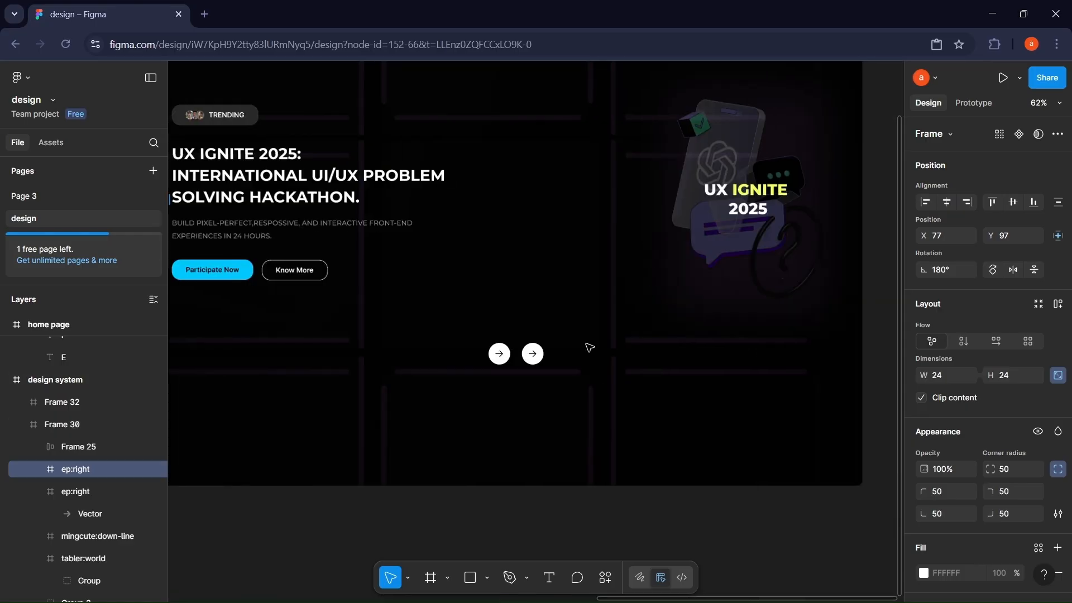
{"action": "scroll", "coordinate": [491, 353], "scroll_direction": "up", "scroll_amount": 5}
{"action": "double_click", "coordinate": [488, 352]}
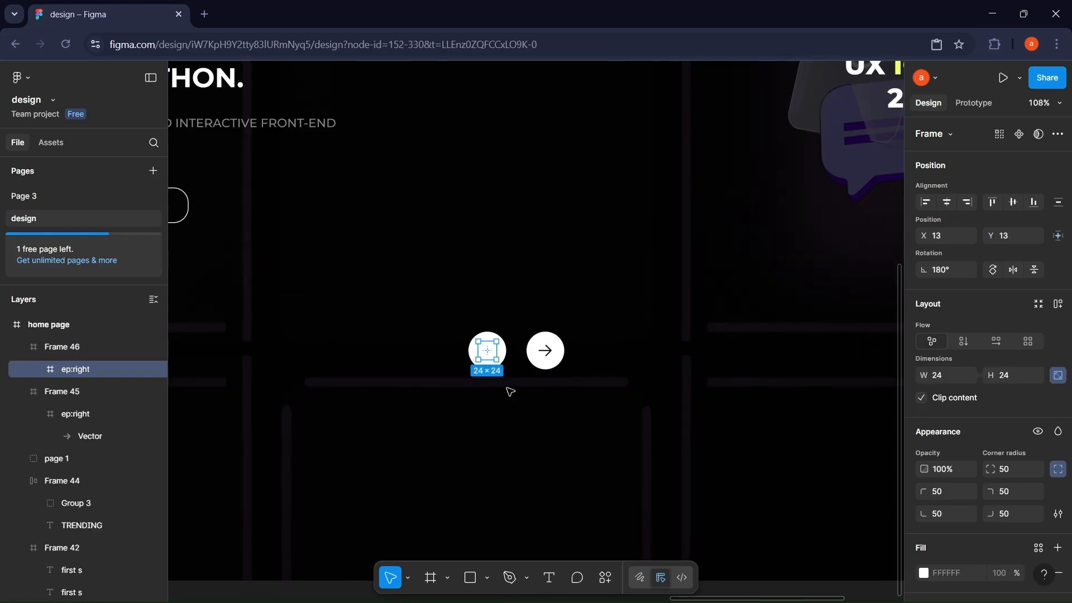
{"action": "scroll", "coordinate": [972, 400], "scroll_direction": "down", "scroll_amount": 5}
{"action": "left_click", "coordinate": [925, 417]}
{"action": "left_click_drag", "start_coordinate": [808, 375], "coordinate": [720, 447]}
{"action": "left_click", "coordinate": [518, 365]}
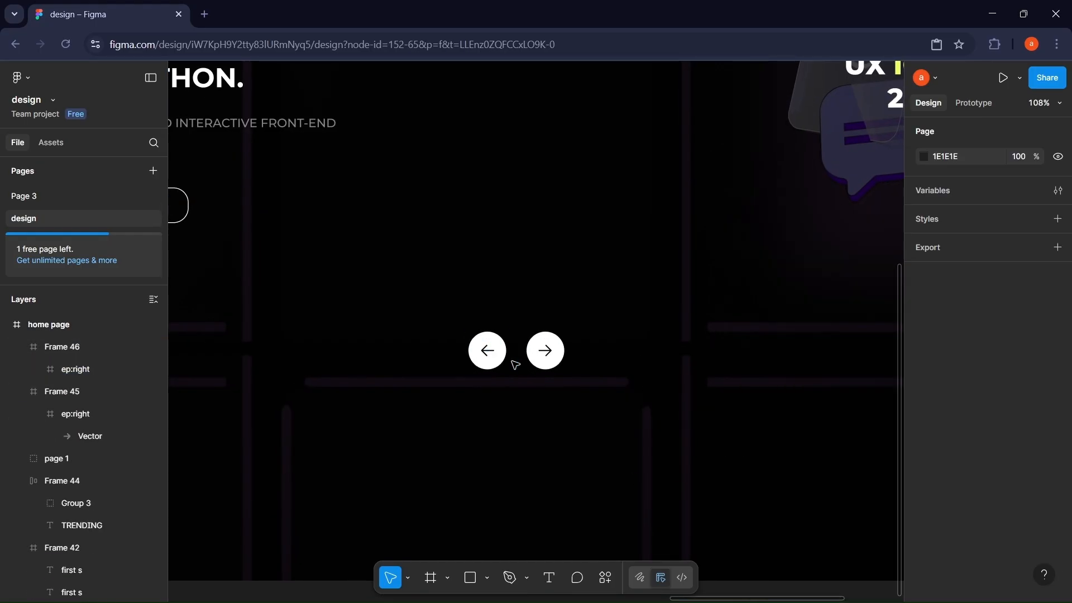
Step: Nudge the left-arrow circle to a 20 px gap from the right-arrow circle and wrap both in auto layout
{"action": "left_click", "coordinate": [497, 359]}
{"action": "left_click", "coordinate": [531, 357], "text": "shift"}
{"action": "left_click", "coordinate": [512, 368]}
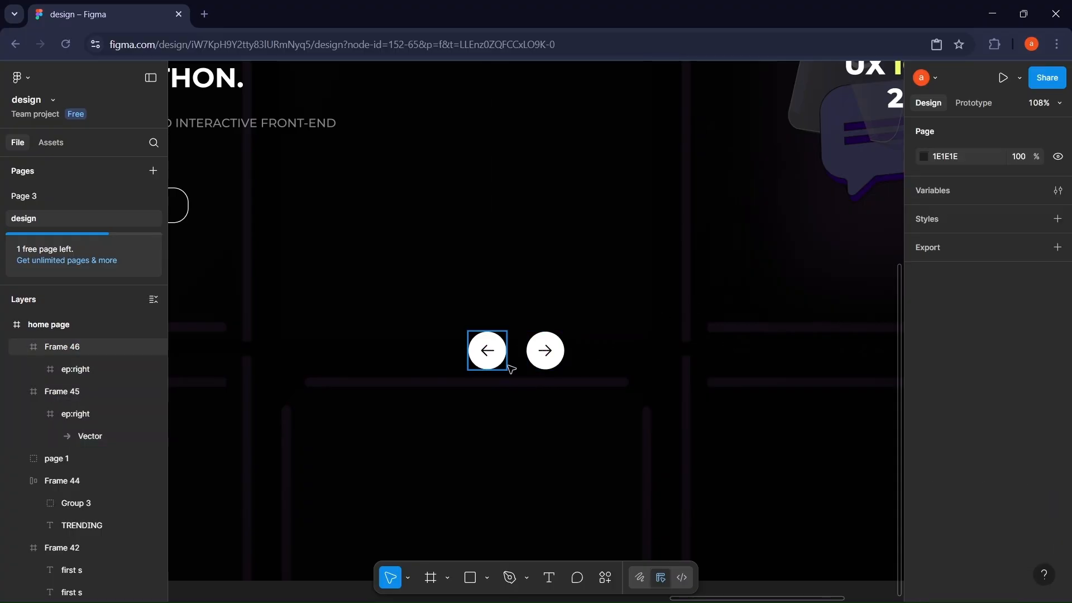
{"action": "left_click", "coordinate": [498, 360]}
{"action": "key", "text": "Right"}
{"action": "key", "text": "Right"}
{"action": "key", "text": "alt+shift"}
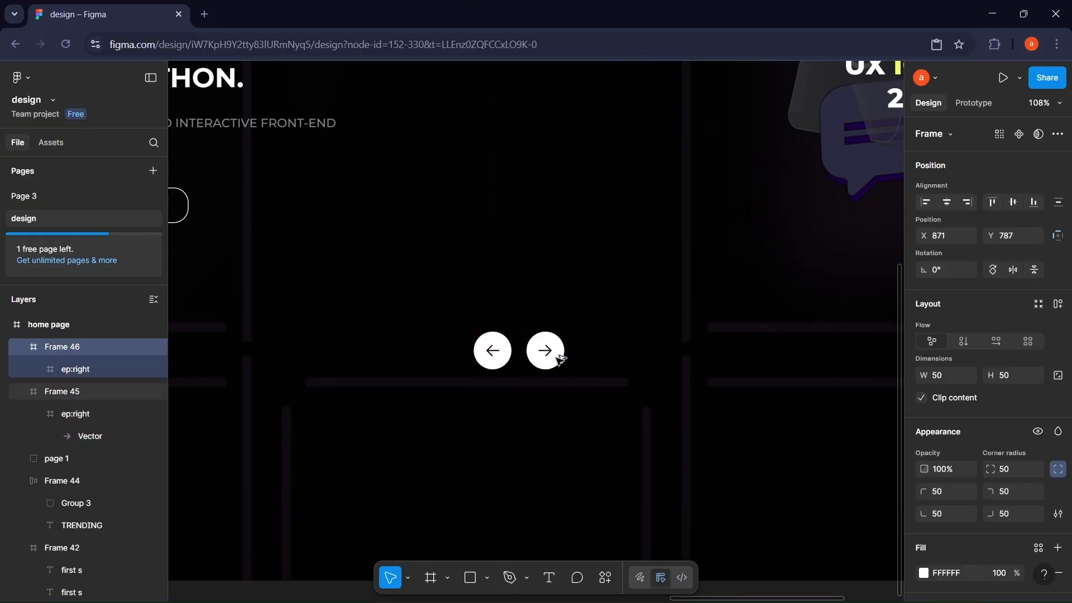
{"action": "left_click", "coordinate": [558, 360], "text": "shift"}
{"action": "key", "text": "shift+a"}
Step: Move the arrow-button pair below the phone illustration and align their horizontal centers
{"action": "scroll", "coordinate": [569, 361], "scroll_direction": "down", "scroll_amount": 3}
{"action": "left_click_drag", "start_coordinate": [554, 362], "coordinate": [653, 354]}
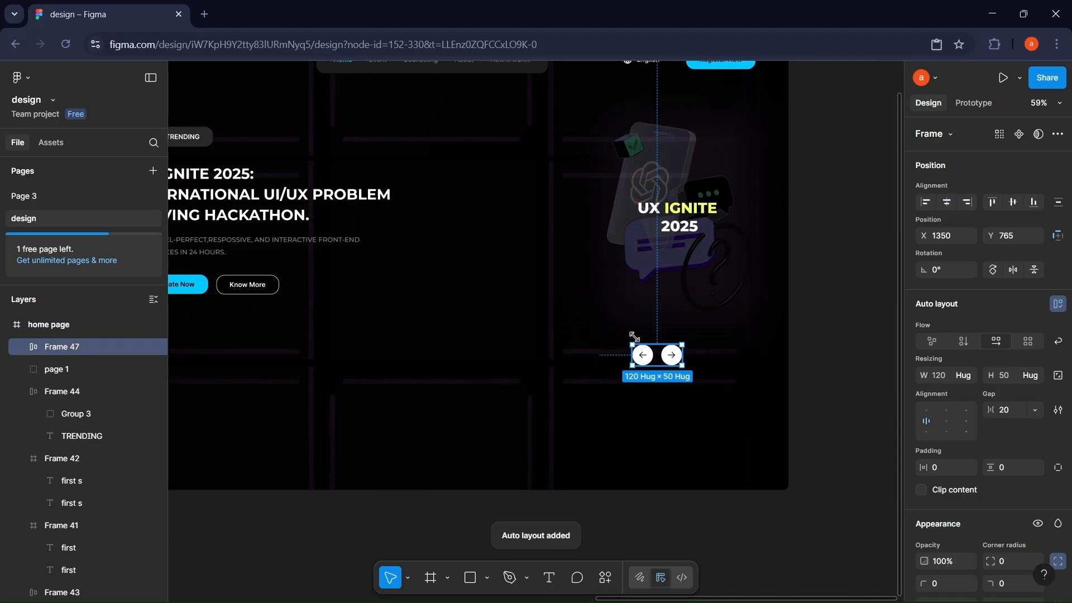
{"action": "left_click", "coordinate": [658, 280]}
{"action": "left_click", "coordinate": [658, 355], "text": "shift"}
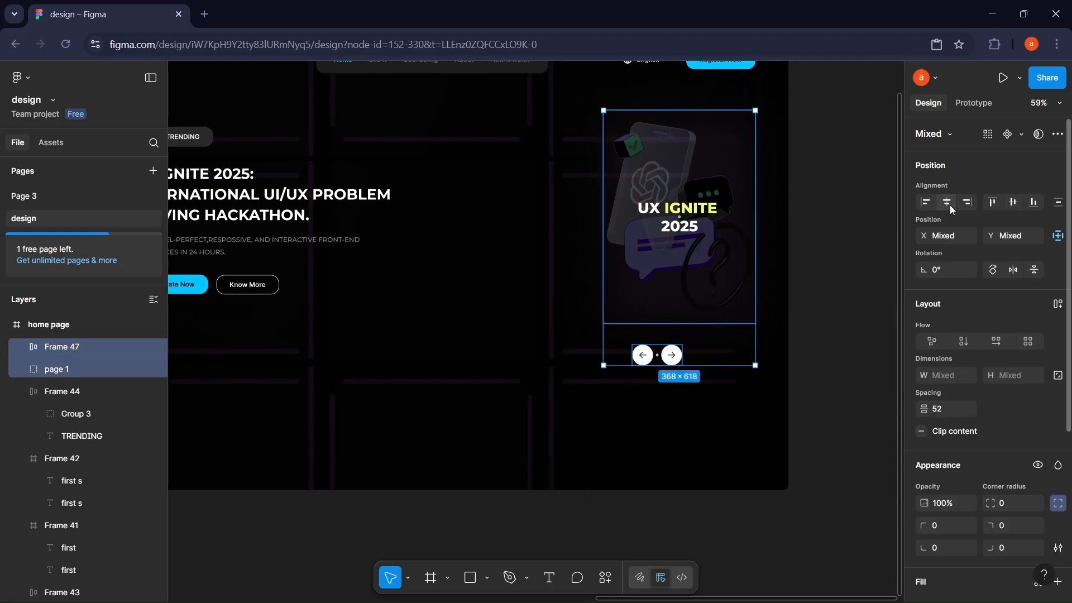
{"action": "left_click", "coordinate": [948, 203]}
Step: Nudge the arrow-button pair vertically to about 70 px below the phone illustration
{"action": "left_click", "coordinate": [717, 288]}
{"action": "left_click", "coordinate": [690, 353]}
{"action": "key", "text": "alt"}
{"action": "key", "text": "Down"}
{"action": "key", "text": "Down"}
{"action": "key", "text": "Down"}
{"action": "key", "text": "Down"}
{"action": "key", "text": "Down"}
{"action": "key", "text": "Down"}
{"action": "key", "text": "Down"}
{"action": "key", "text": "Down"}
{"action": "key", "text": "Down"}
{"action": "key", "text": "Down"}
{"action": "key", "text": "Down"}
{"action": "key", "text": "Down"}
{"action": "key", "text": "Down"}
{"action": "key", "text": "Down"}
{"action": "key", "text": "Down"}
{"action": "key", "text": "Down"}
{"action": "key", "text": "Down"}
{"action": "key", "text": "Down"}
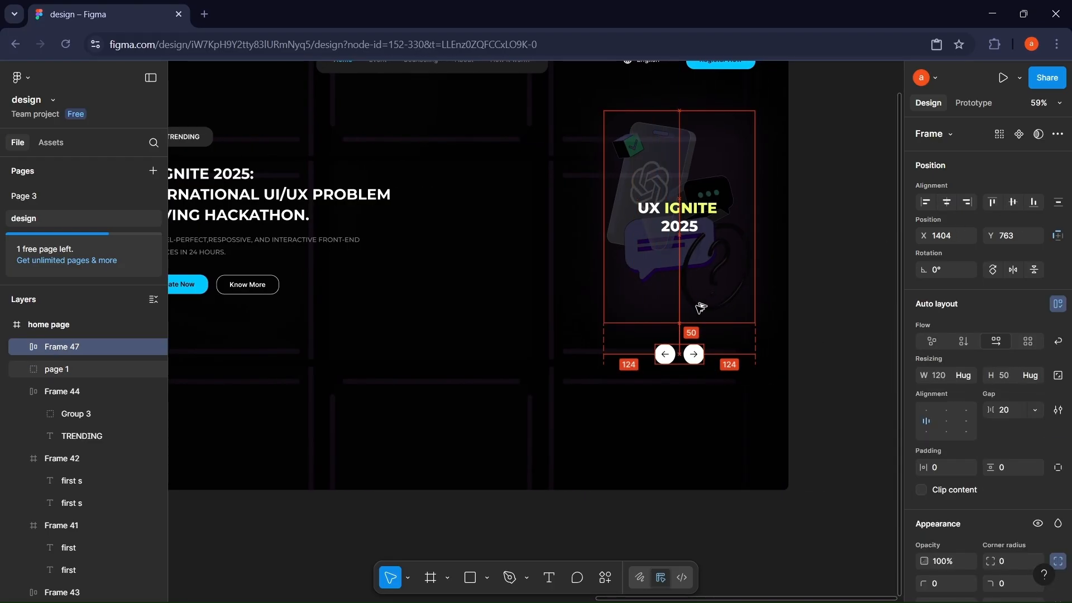
{"action": "scroll", "coordinate": [668, 289], "scroll_direction": "left", "scroll_amount": 3}
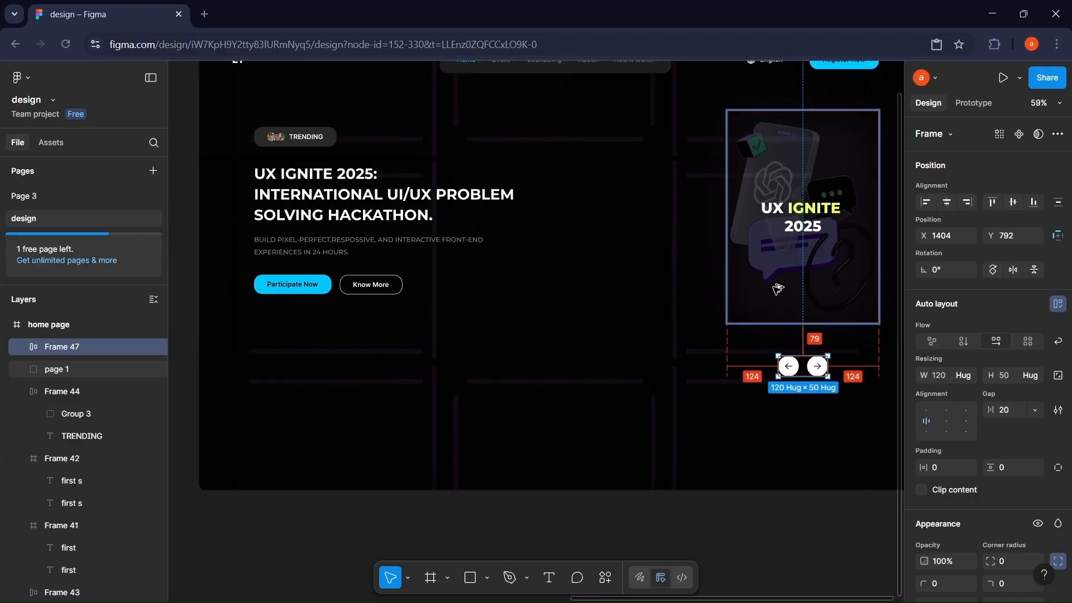
{"action": "key", "text": "Up"}
{"action": "key", "text": "Up"}
{"action": "key", "text": "Up"}
{"action": "key", "text": "Up"}
{"action": "key", "text": "Up"}
{"action": "key", "text": "Up"}
{"action": "key", "text": "Up"}
{"action": "key", "text": "Up"}
{"action": "key", "text": "Up"}
Step: Review the hero layout, checking the illustration and arrow buttons against the headline and button column
{"action": "left_click", "coordinate": [769, 369]}
{"action": "scroll", "coordinate": [768, 369], "scroll_direction": "left", "scroll_amount": 1}
{"action": "scroll", "coordinate": [722, 364], "scroll_direction": "right", "scroll_amount": 2}
{"action": "scroll", "coordinate": [723, 380], "scroll_direction": "left", "scroll_amount": 4}
{"action": "scroll", "coordinate": [689, 358], "scroll_direction": "up", "scroll_amount": 1}
{"action": "scroll", "coordinate": [690, 361], "scroll_direction": "right", "scroll_amount": 3}
{"action": "scroll", "coordinate": [426, 397], "scroll_direction": "down", "scroll_amount": 1}
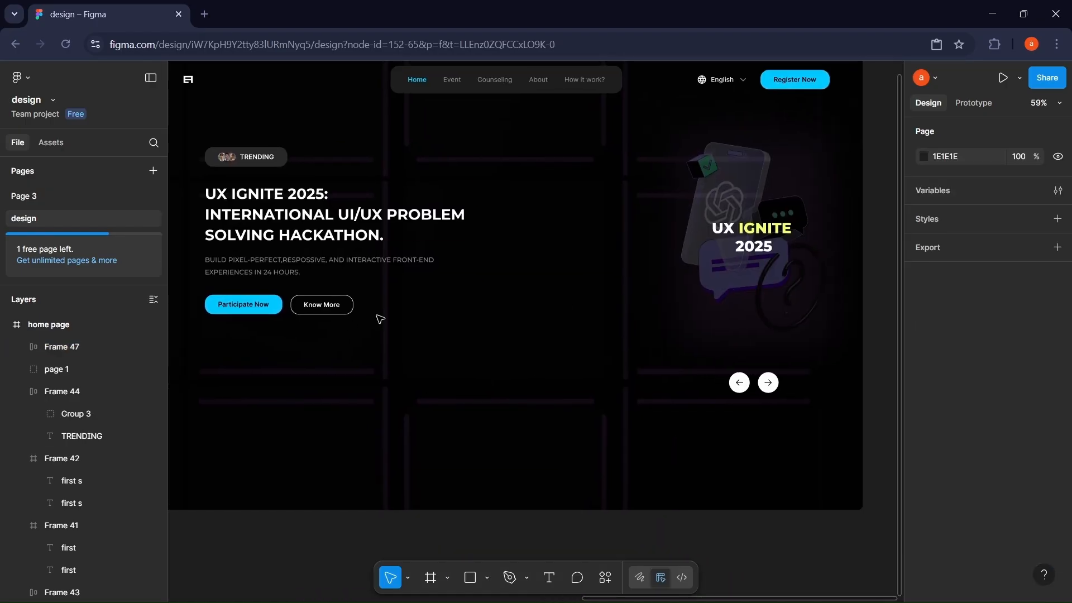
{"action": "scroll", "coordinate": [465, 381], "scroll_direction": "left", "scroll_amount": 1}
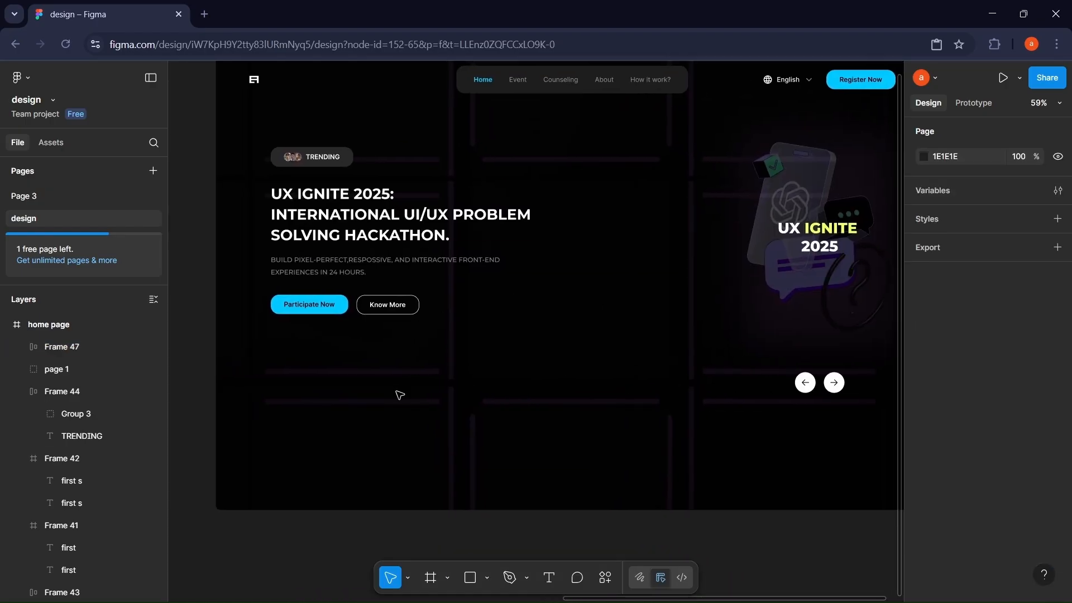
Step: Draw a card frame below the Participate Now and Know More buttons, sized 322 by 205 with a corner radius of 20
{"action": "key", "text": "f"}
{"action": "left_click_drag", "start_coordinate": [278, 344], "coordinate": [406, 475]}
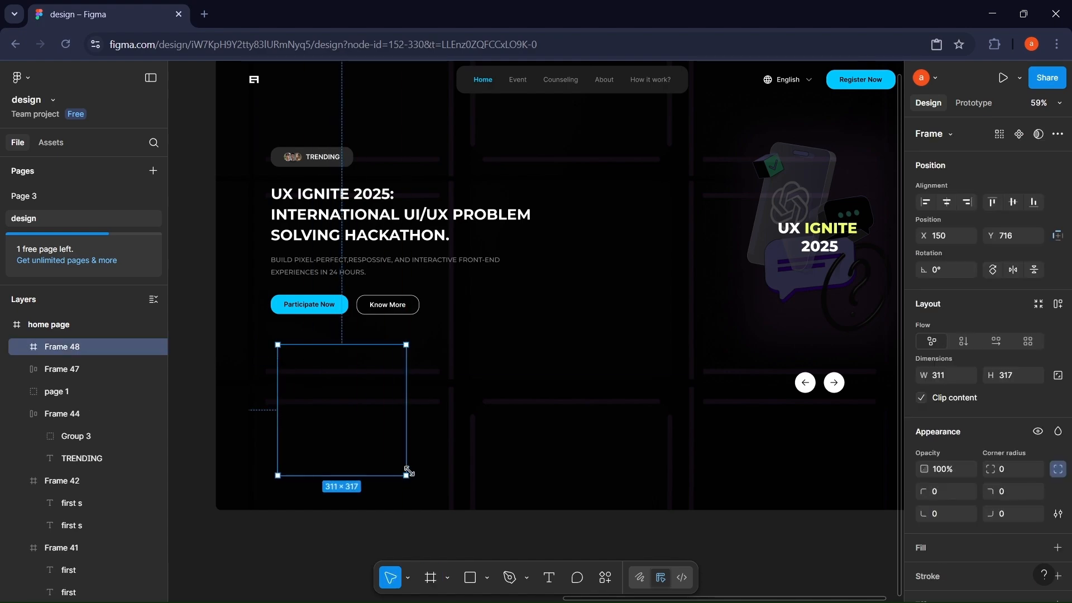
{"action": "left_click", "coordinate": [1005, 379]}
{"action": "type", "text": "205"}
{"action": "key", "text": "Return"}
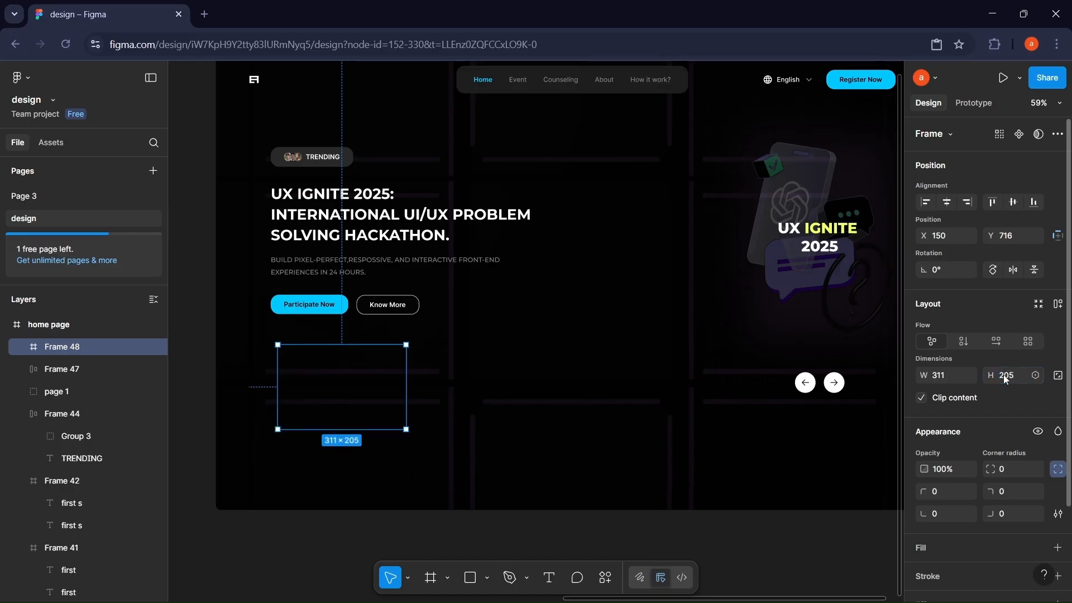
{"action": "left_click", "coordinate": [941, 379]}
{"action": "type", "text": "322"}
{"action": "key", "text": "Return"}
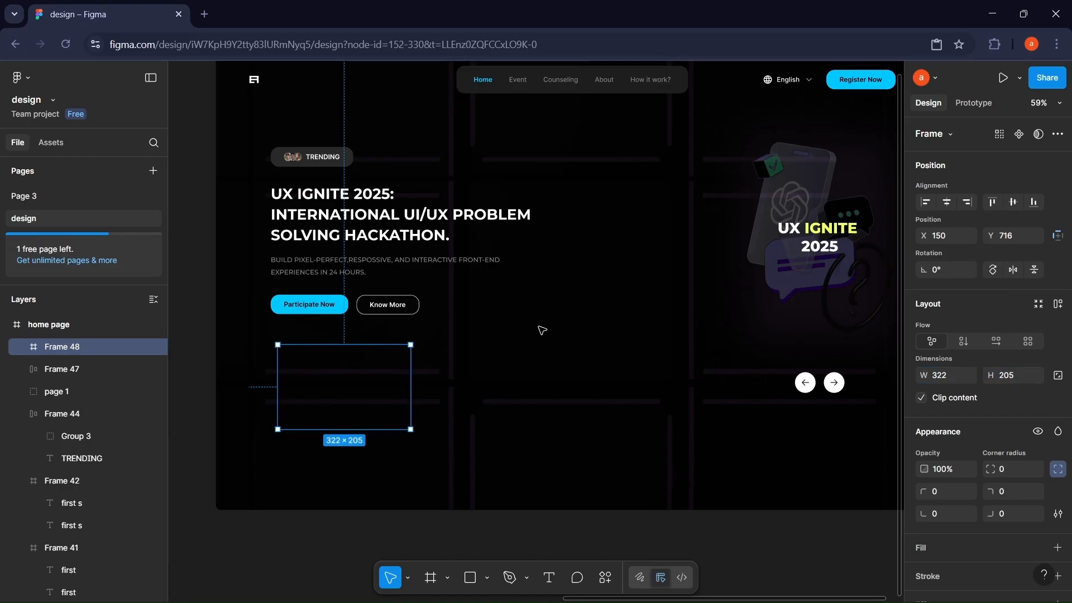
{"action": "left_click", "coordinate": [1005, 469]}
{"action": "type", "text": "20"}
{"action": "key", "text": "Return"}
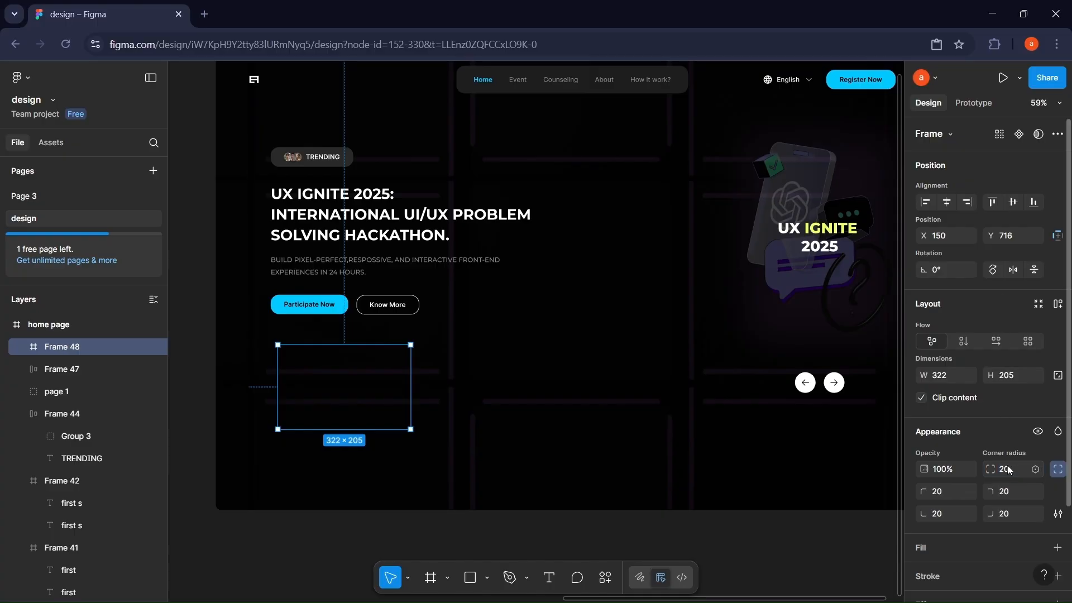
Step: Add a 000000 fill and an inside stroke of weight 1 to the card frame below the hero buttons
{"action": "scroll", "coordinate": [1007, 465], "scroll_direction": "down", "scroll_amount": 2}
{"action": "left_click", "coordinate": [1057, 439]}
{"action": "left_click_drag", "start_coordinate": [875, 409], "coordinate": [529, 458]}
{"action": "scroll", "coordinate": [576, 441], "scroll_direction": "left", "scroll_amount": 2}
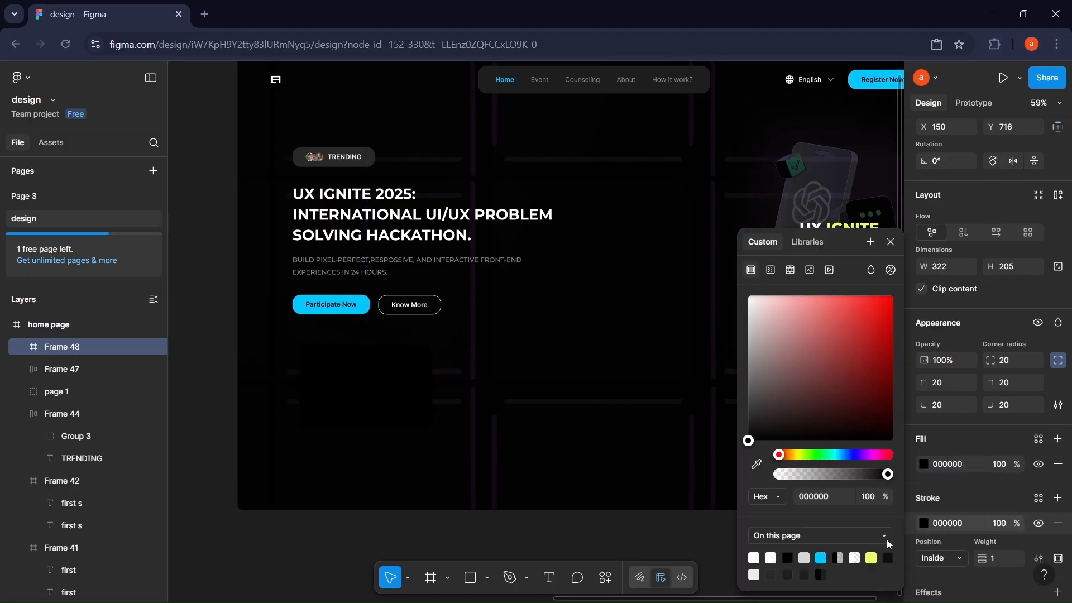
{"action": "left_click", "coordinate": [537, 458]}
{"action": "scroll", "coordinate": [590, 460], "scroll_direction": "left", "scroll_amount": 2}
{"action": "left_click", "coordinate": [479, 401]}
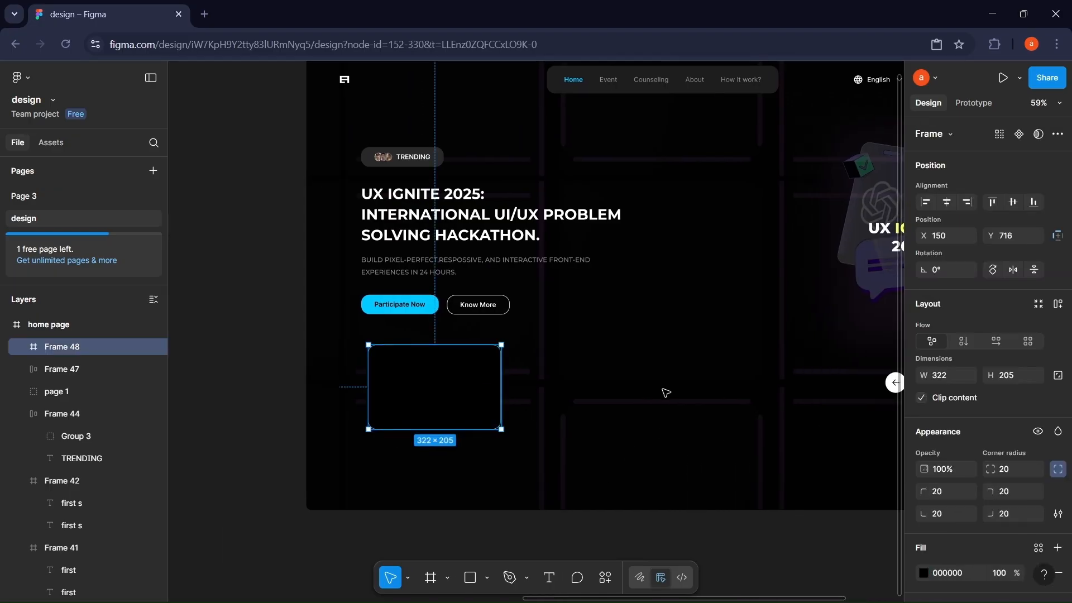
Step: Copy the hero's phone illustration into the card frame and place it at the card's left side, sized 97 by 136
{"action": "scroll", "coordinate": [426, 296], "scroll_direction": "left", "scroll_amount": 10}
{"action": "double_click", "coordinate": [427, 379]}
{"action": "key", "text": "ctrl+c"}
{"action": "scroll", "coordinate": [419, 380], "scroll_direction": "left", "scroll_amount": 10}
{"action": "left_click", "coordinate": [380, 381]}
{"action": "key", "text": "ctrl+v"}
{"action": "scroll", "coordinate": [393, 383], "scroll_direction": "up", "scroll_amount": 4}
{"action": "left_click_drag", "start_coordinate": [395, 386], "coordinate": [314, 404]}
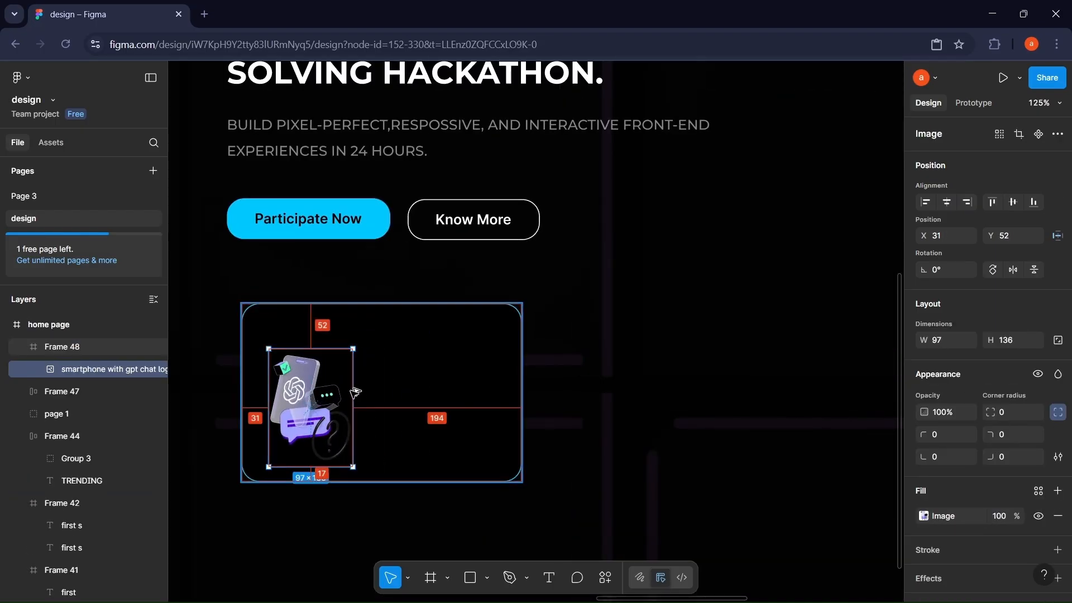
{"action": "left_click", "coordinate": [379, 399]}
Step: Copy the words "UX IGNITE" from the hero headline and paste them as a separate text below the card
{"action": "scroll", "coordinate": [412, 394], "scroll_direction": "up", "scroll_amount": 5}
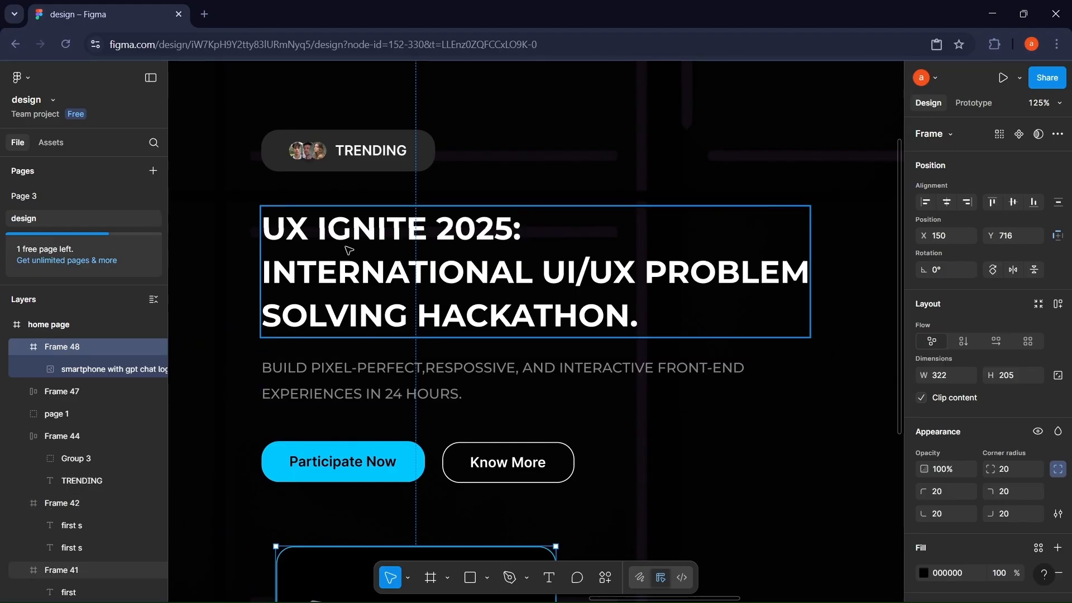
{"action": "left_click", "coordinate": [500, 235]}
{"action": "left_click_drag", "start_coordinate": [430, 235], "coordinate": [261, 226]}
{"action": "key", "text": "ctrl+c"}
{"action": "scroll", "coordinate": [263, 202], "scroll_direction": "down", "scroll_amount": 5}
{"action": "scroll", "coordinate": [413, 346], "scroll_direction": "down", "scroll_amount": 4}
{"action": "left_click", "coordinate": [390, 330]}
{"action": "key", "text": "ctrl+v"}
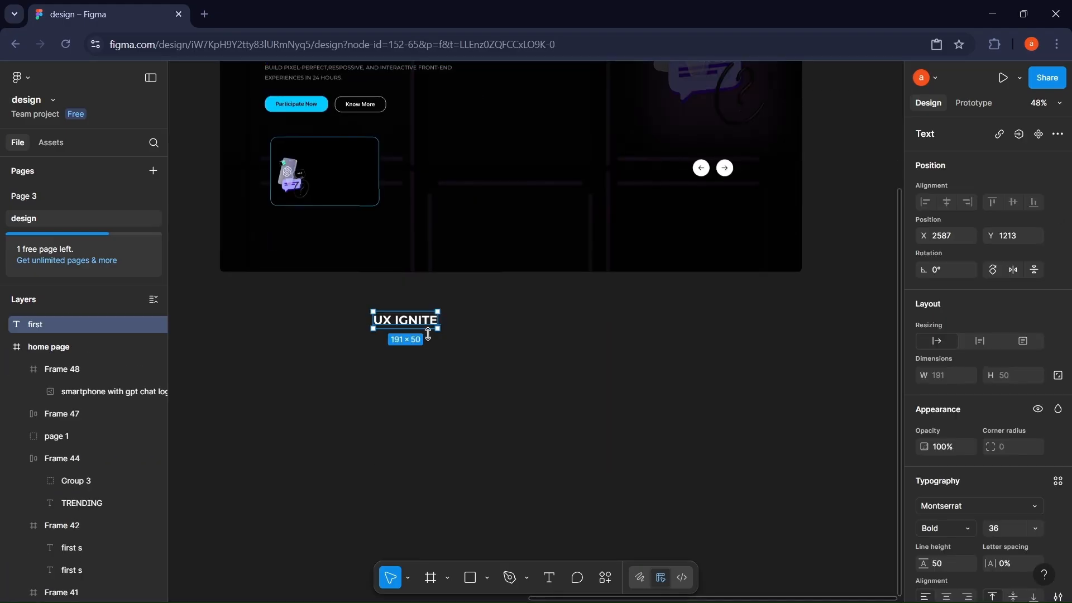
Step: Set the pasted UX IGNITE text to font size 14 with Auto line height
{"action": "left_click", "coordinate": [1036, 528]}
{"action": "left_click", "coordinate": [1019, 371]}
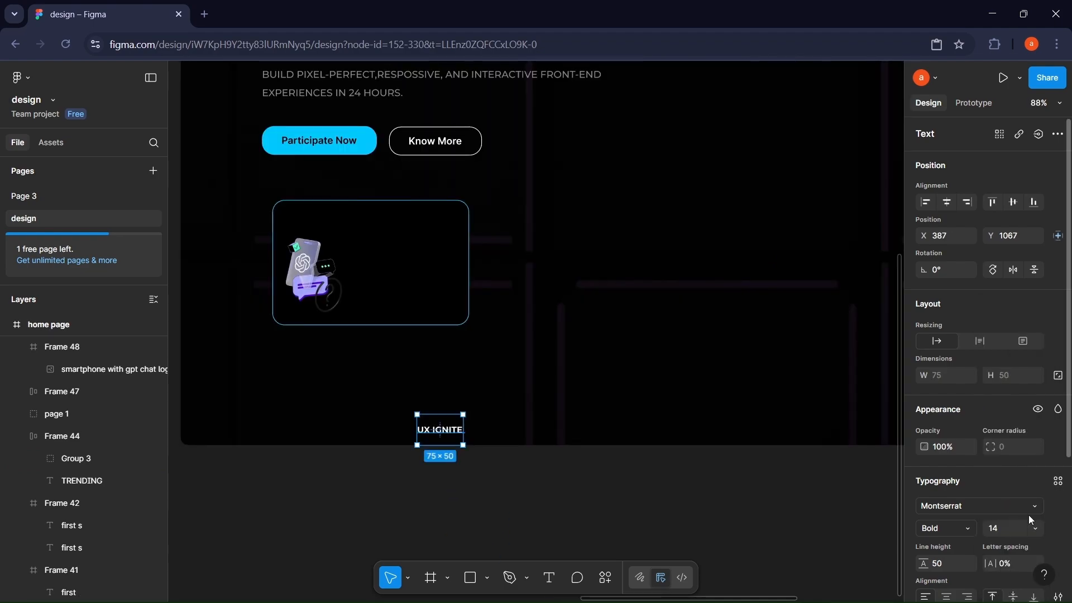
{"action": "scroll", "coordinate": [993, 474], "scroll_direction": "down", "scroll_amount": 3}
{"action": "left_click", "coordinate": [957, 427]}
{"action": "type", "text": "0"}
{"action": "key", "text": "Return"}
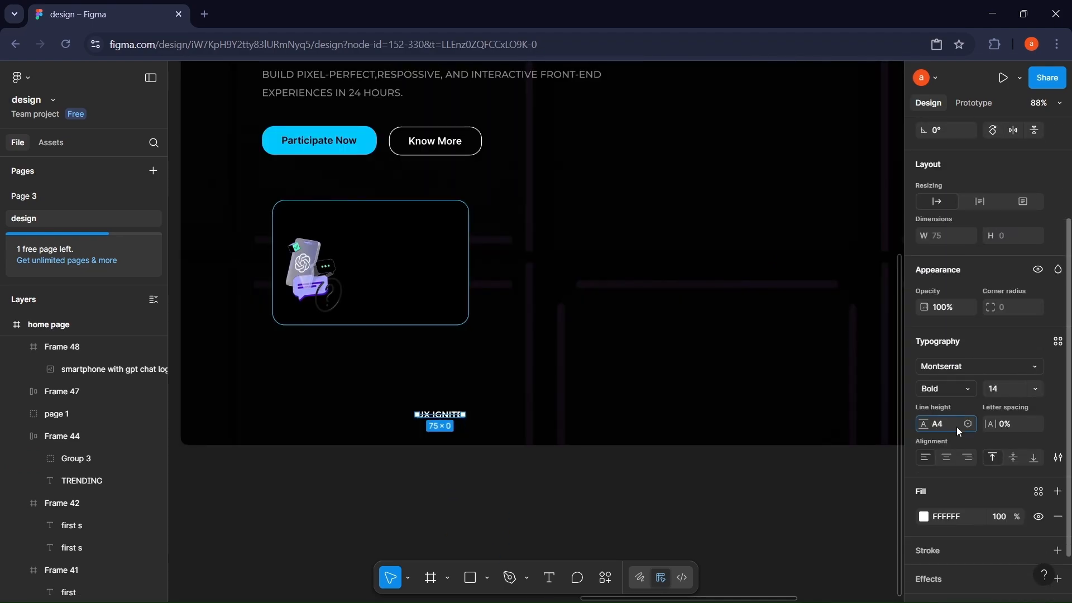
{"action": "type", "text": "A"}
{"action": "key", "text": "Return"}
{"action": "scroll", "coordinate": [927, 462], "scroll_direction": "down", "scroll_amount": 1}
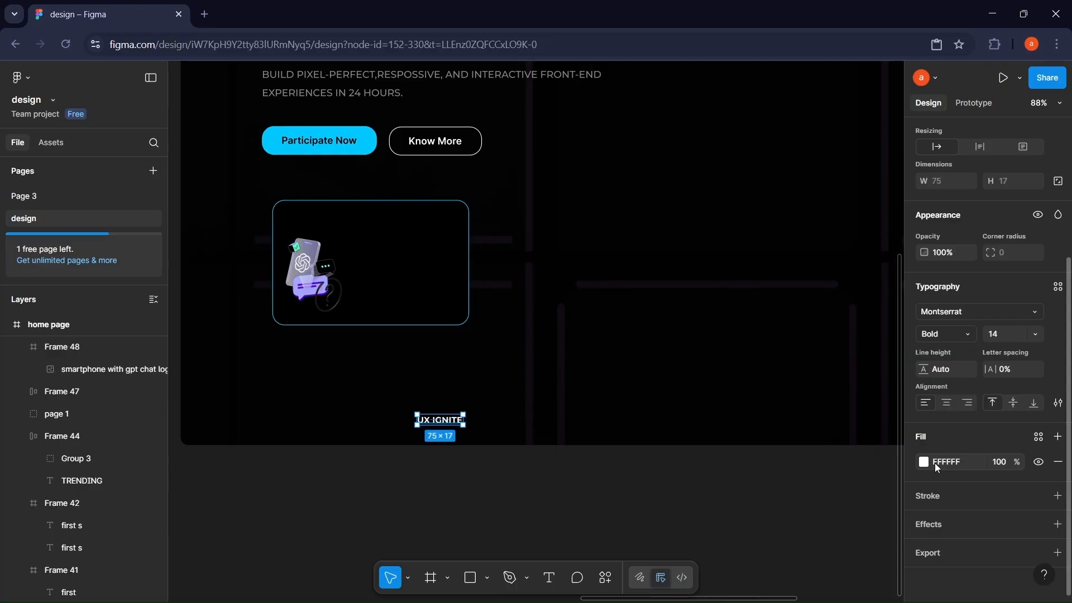
Step: Move the UX IGNITE text into the card as a title at X 124, Y 20, trying SemiBold before settling on Bold
{"action": "left_click", "coordinate": [963, 334]}
{"action": "left_click", "coordinate": [949, 320]}
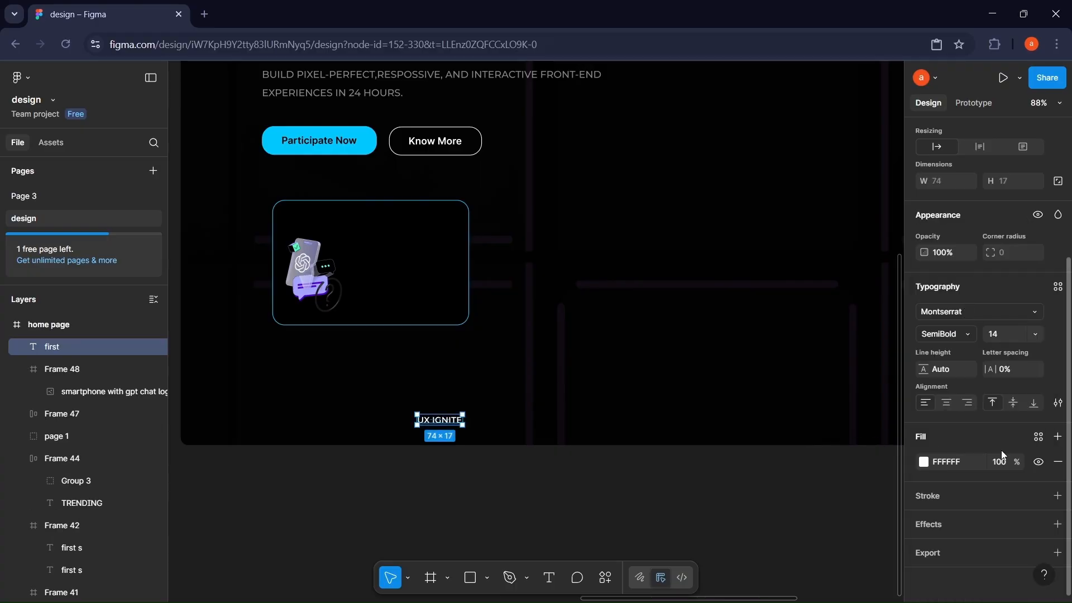
{"action": "left_click_drag", "start_coordinate": [439, 420], "coordinate": [370, 215]}
{"action": "left_click", "coordinate": [960, 334]}
{"action": "left_click", "coordinate": [949, 348]}
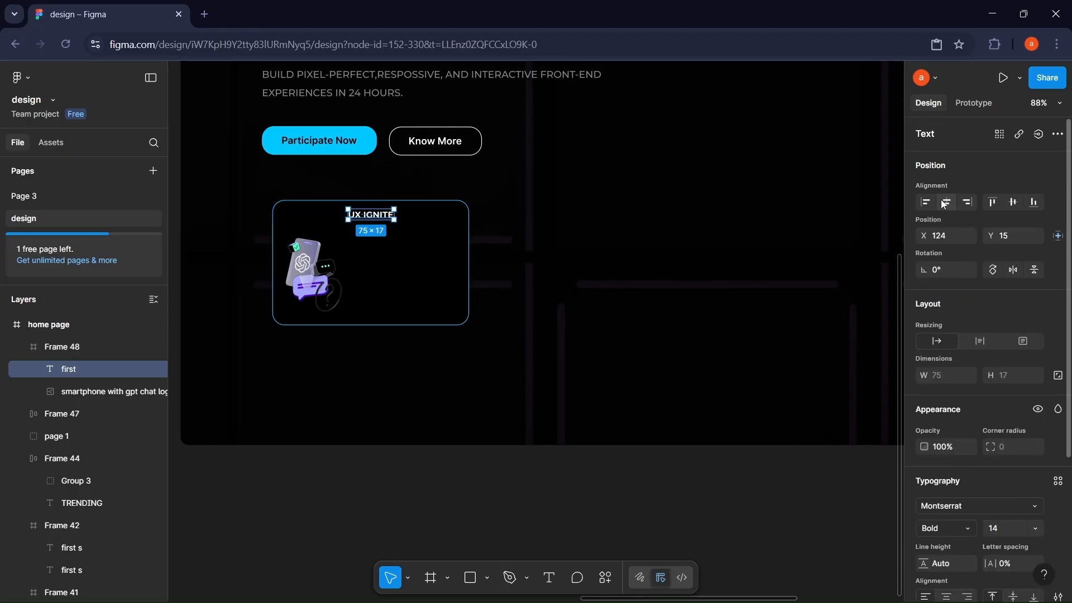
{"action": "key", "text": "Down"}
{"action": "key", "text": "Down"}
{"action": "key", "text": "Down"}
{"action": "key", "text": "Down"}
{"action": "key", "text": "Down"}
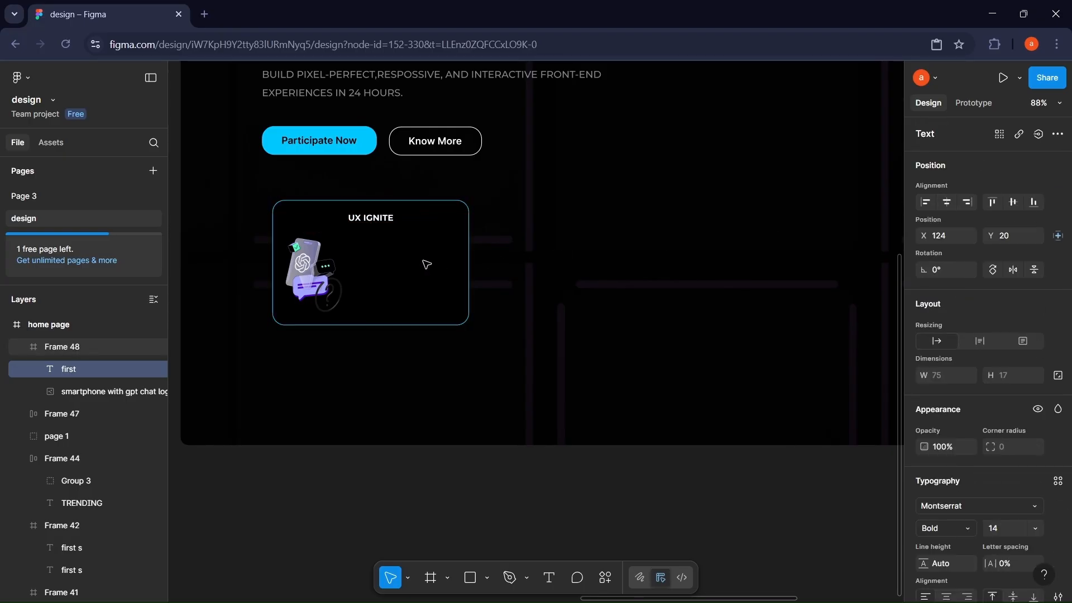
Step: Nudge the phone illustration inside the card down to Y 57
{"action": "left_click", "coordinate": [341, 265]}
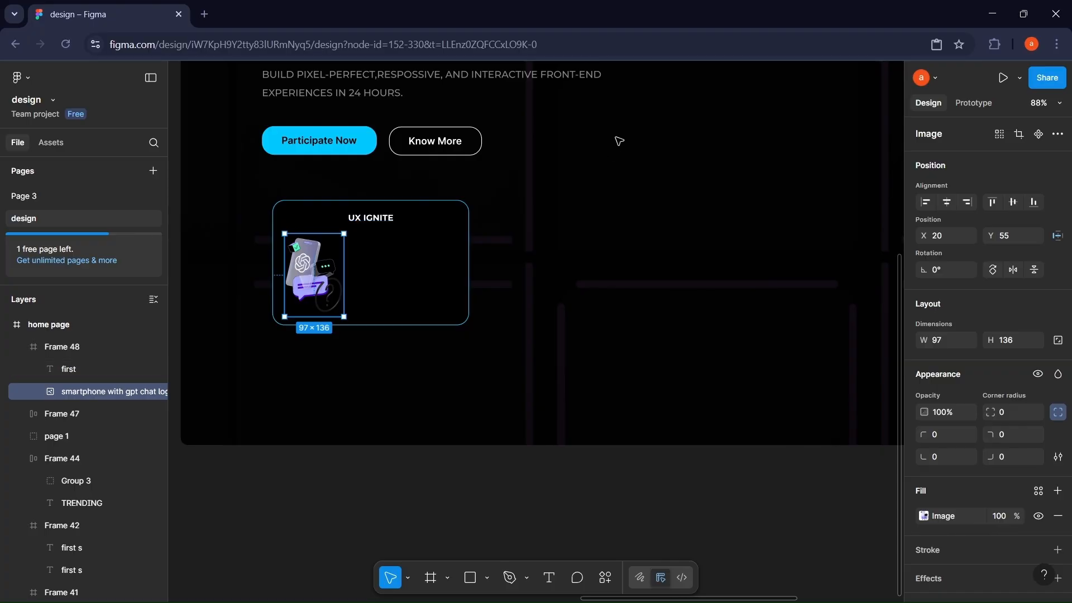
{"action": "key", "text": "Down"}
{"action": "key", "text": "Down"}
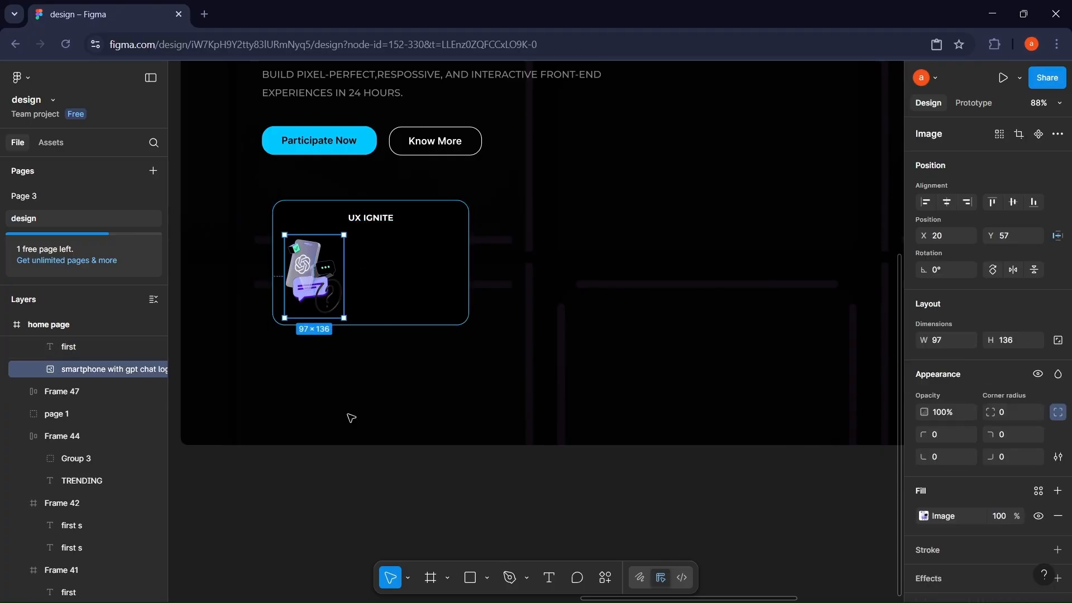
Step: Add a "Date" text on the home page in the empty area below the card
{"action": "key", "text": "Escape"}
{"action": "scroll", "coordinate": [349, 416], "scroll_direction": "up", "scroll_amount": 2}
{"action": "key", "text": "t"}
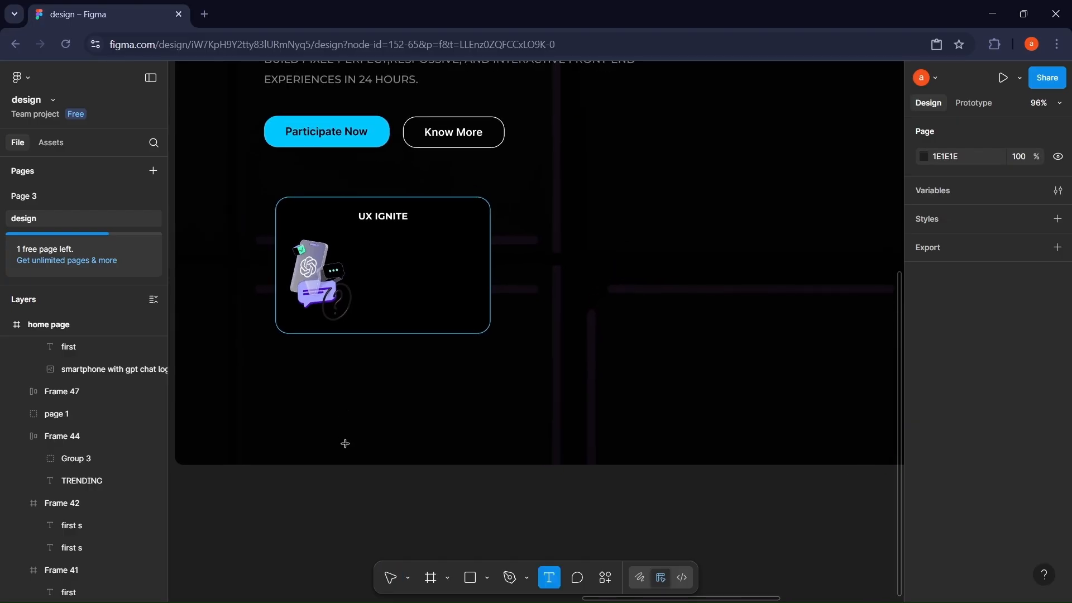
{"action": "left_click", "coordinate": [345, 444]}
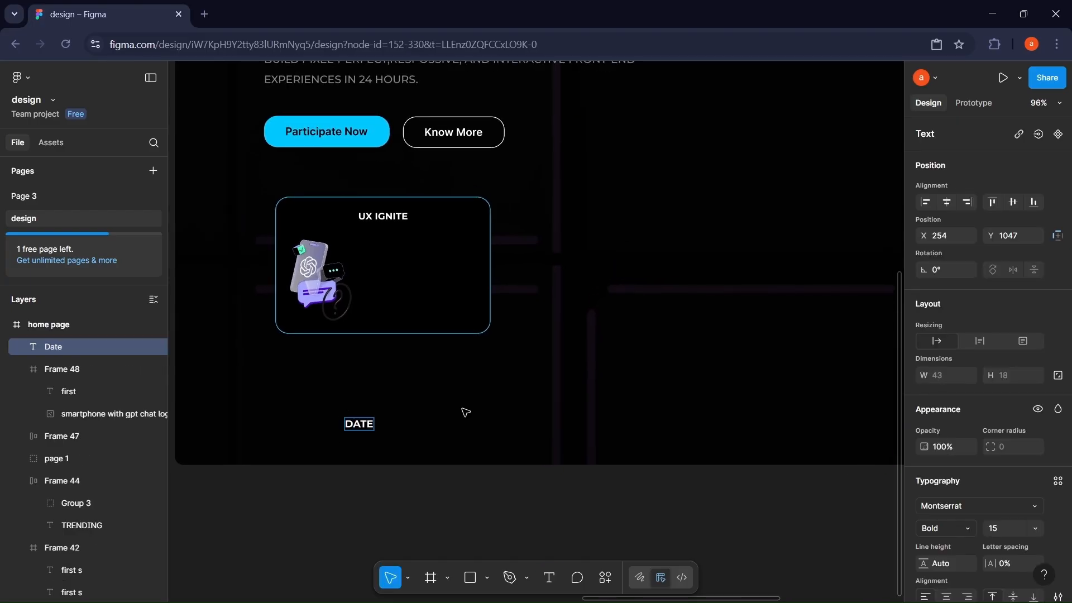
{"action": "left_click", "coordinate": [463, 412]}
{"action": "scroll", "coordinate": [455, 412], "scroll_direction": "up", "scroll_amount": 1}
{"action": "key", "text": "t"}
{"action": "left_click", "coordinate": [444, 419]}
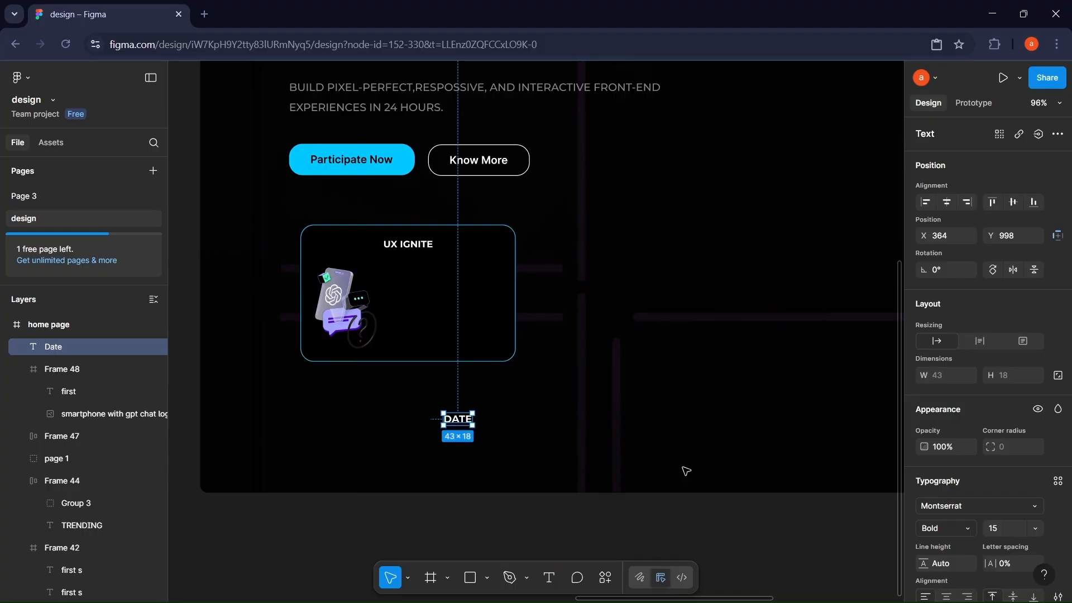
Step: Style the Date text with font size 12, SemiBold weight and a fill opacity of 52%
{"action": "left_click", "coordinate": [999, 533]}
{"action": "left_click", "coordinate": [1008, 351]}
{"action": "left_click", "coordinate": [945, 528]}
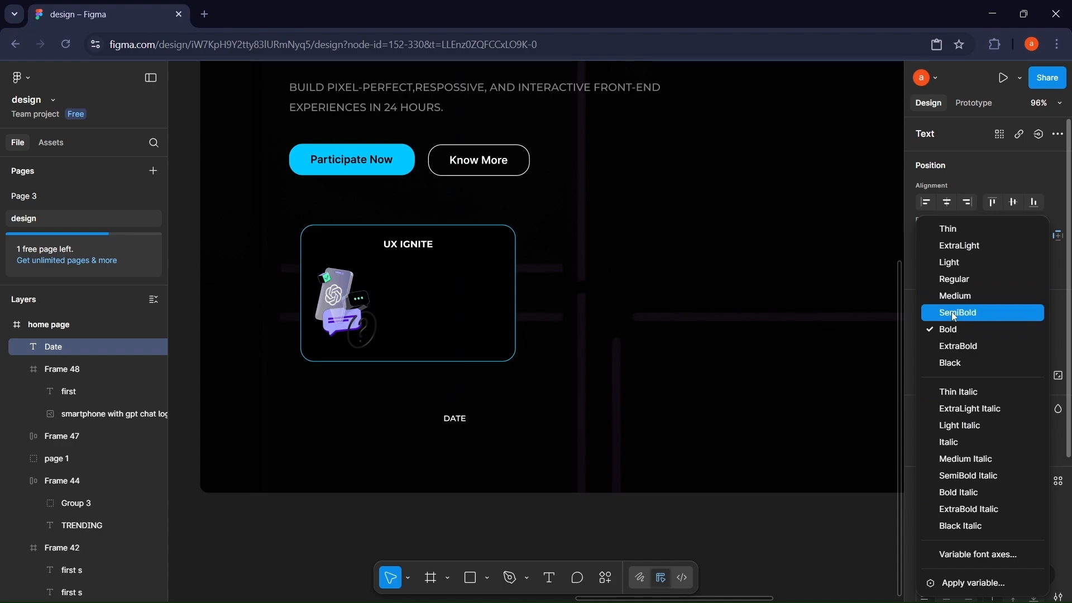
{"action": "left_click", "coordinate": [955, 314]}
{"action": "type", "text": "52"}
{"action": "key", "text": "Return"}
Step: Complete the date text as "Date : jan 24-25,2025" and set its weight to Medium
{"action": "double_click", "coordinate": [455, 418]}
{"action": "scroll", "coordinate": [471, 417], "scroll_direction": "up", "scroll_amount": 5}
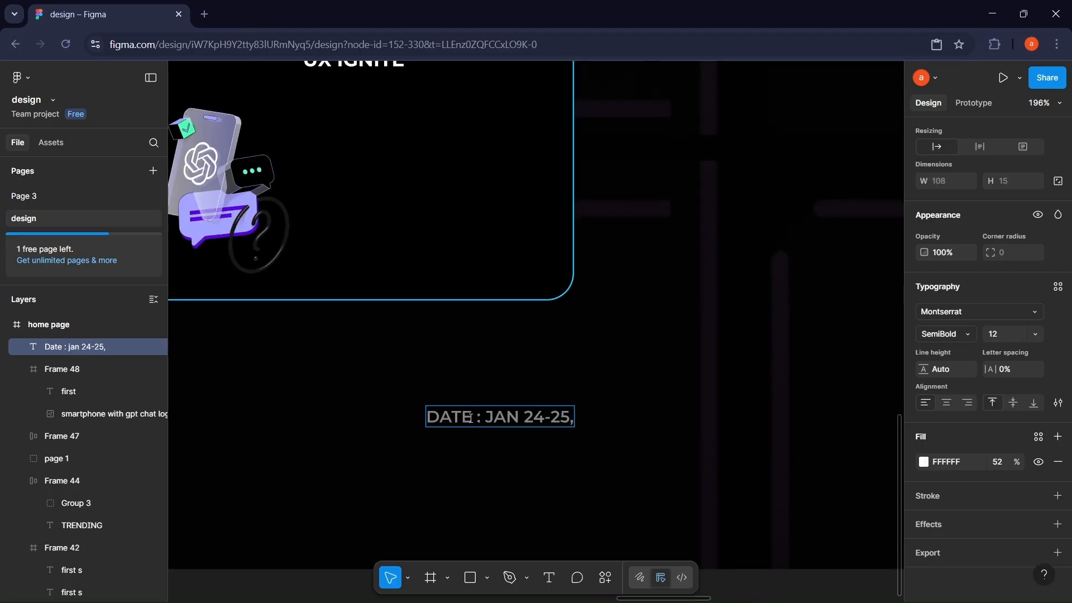
{"action": "key", "text": "Escape"}
{"action": "left_click", "coordinate": [945, 334]}
{"action": "left_click", "coordinate": [945, 313]}
Step: Place the date line in the card beside the phone illustration, with a duplicate of it directly underneath
{"action": "scroll", "coordinate": [570, 426], "scroll_direction": "left", "scroll_amount": 2}
{"action": "scroll", "coordinate": [570, 426], "scroll_direction": "up", "scroll_amount": 1}
{"action": "key", "text": "alt"}
{"action": "left_click_drag", "start_coordinate": [570, 426], "coordinate": [473, 182]}
{"action": "key", "text": "shift+Up"}
{"action": "key", "text": "Down"}
{"action": "key", "text": "Down"}
{"action": "key", "text": "Down"}
{"action": "key", "text": "Down"}
{"action": "key", "text": "Down"}
{"action": "key", "text": "Down"}
{"action": "key", "text": "Down"}
{"action": "key", "text": "Down"}
{"action": "key", "text": "Down"}
Step: Replace the duplicated date line's text with "Prize: $8,000"
{"action": "double_click", "coordinate": [469, 190]}
{"action": "key", "text": "ctrl+a"}
{"action": "type", "text": "Pr"}
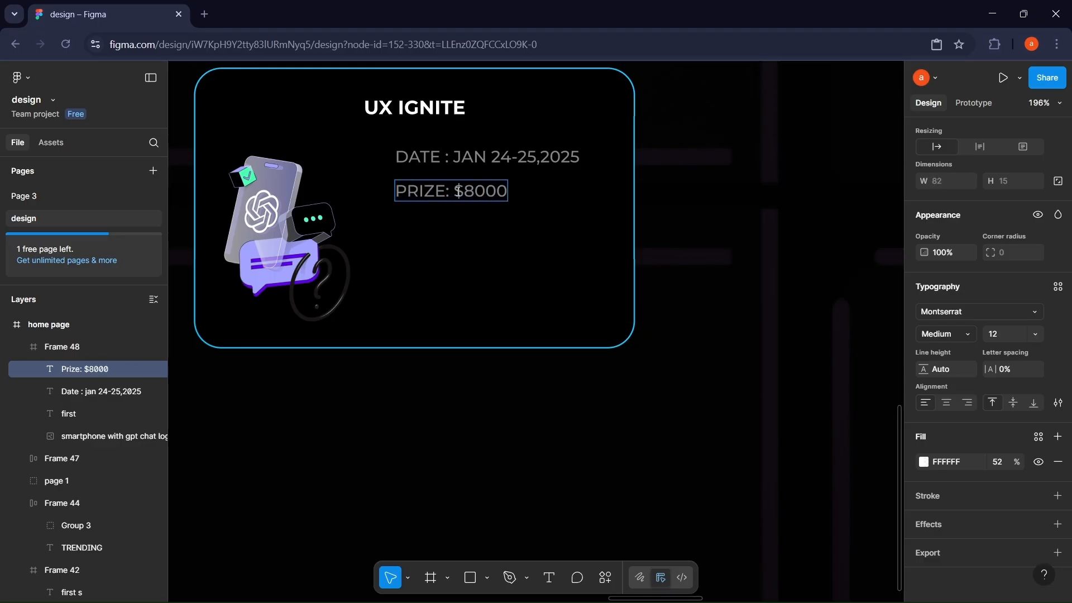
{"action": "key", "text": "Escape"}
Step: Combine the date and prize lines into a vertical auto layout and duplicate the prize line within it
{"action": "left_click", "coordinate": [503, 163], "text": "shift"}
{"action": "key", "text": "shift+a"}
{"action": "double_click", "coordinate": [492, 192]}
{"action": "key", "text": "ctrl+d"}
Step: Replace the duplicated prize line's text with "Participants: 240/60 teams"
{"action": "double_click", "coordinate": [461, 223]}
{"action": "key", "text": "ctrl+a"}
{"action": "key", "text": "BackSpace"}
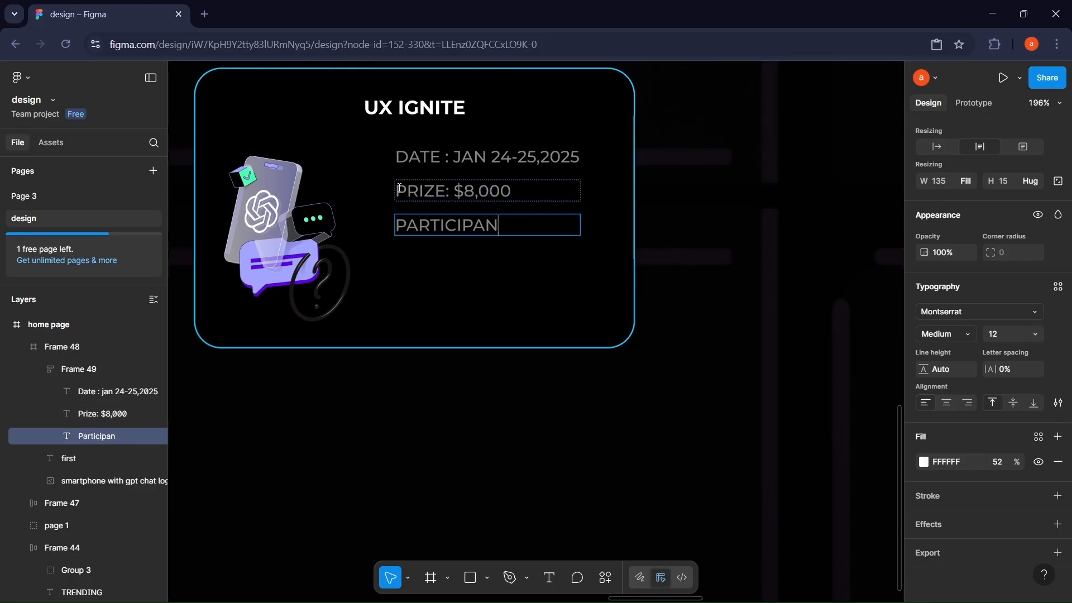
{"action": "type", "text": "Participants: 240/60 "}
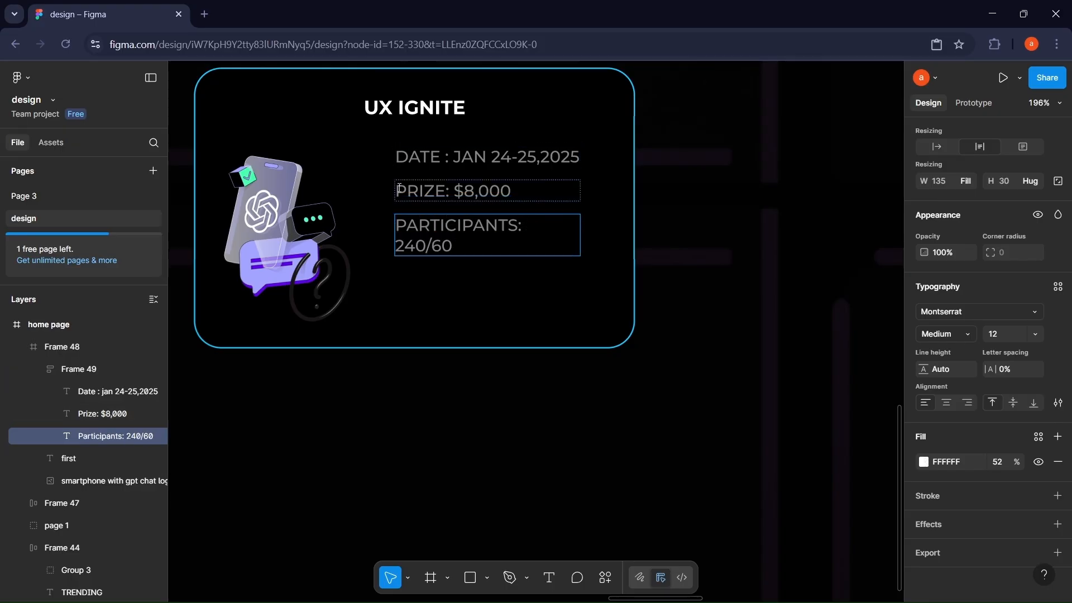
{"action": "type", "text": "MS"}
{"action": "left_click", "coordinate": [476, 302]}
Step: Widen the participants line slightly and adjust the width resizing of the card's details stack
{"action": "double_click", "coordinate": [552, 239]}
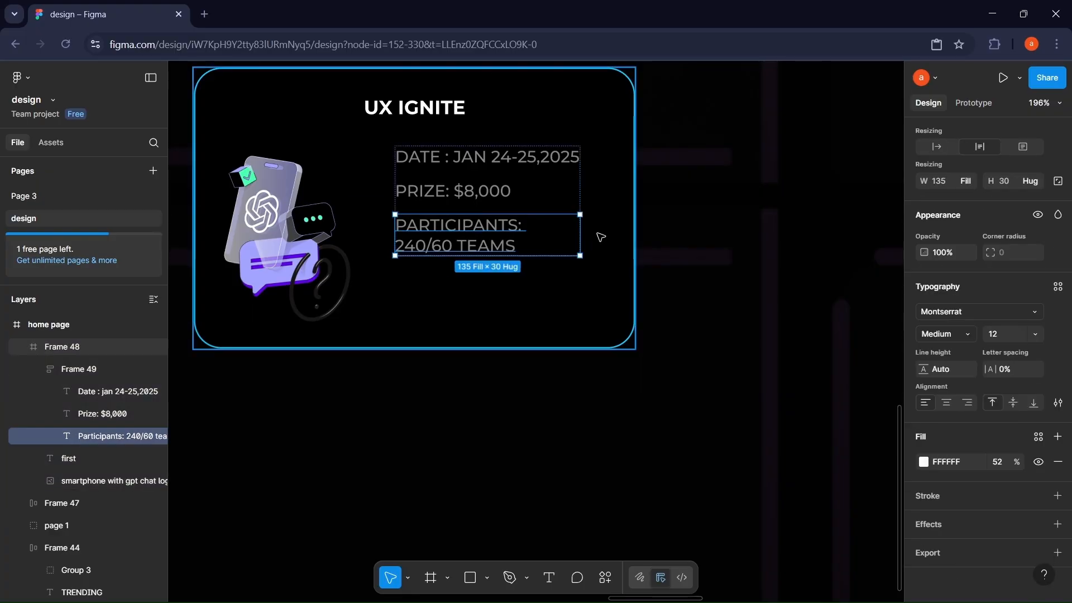
{"action": "left_click_drag", "start_coordinate": [580, 237], "coordinate": [590, 235]}
{"action": "left_click", "coordinate": [575, 207]}
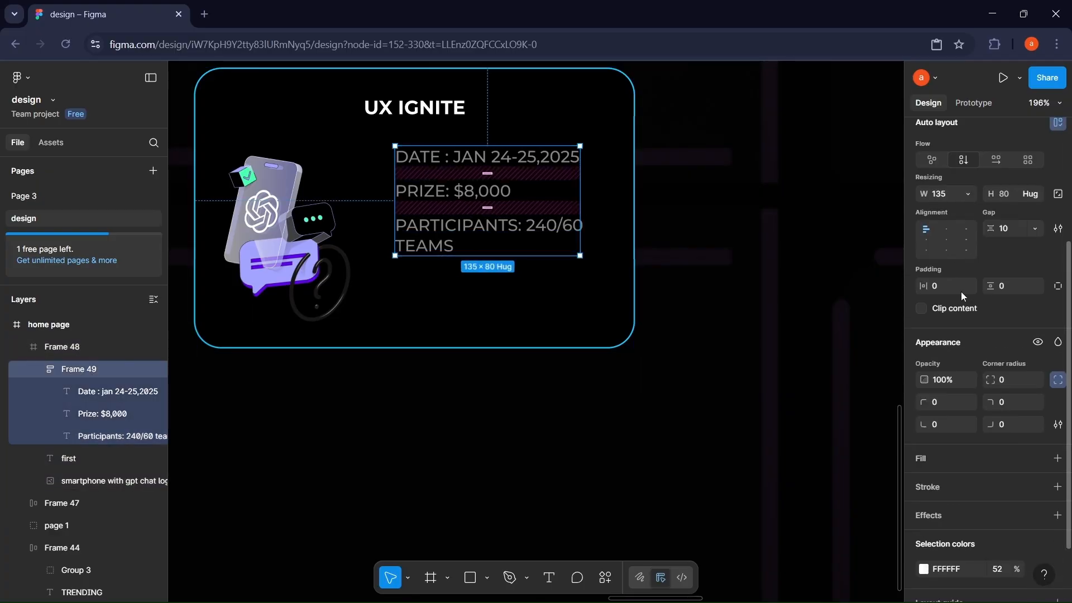
{"action": "left_click", "coordinate": [969, 181]}
{"action": "left_click", "coordinate": [949, 195]}
{"action": "scroll", "coordinate": [972, 212], "scroll_direction": "up", "scroll_amount": 4}
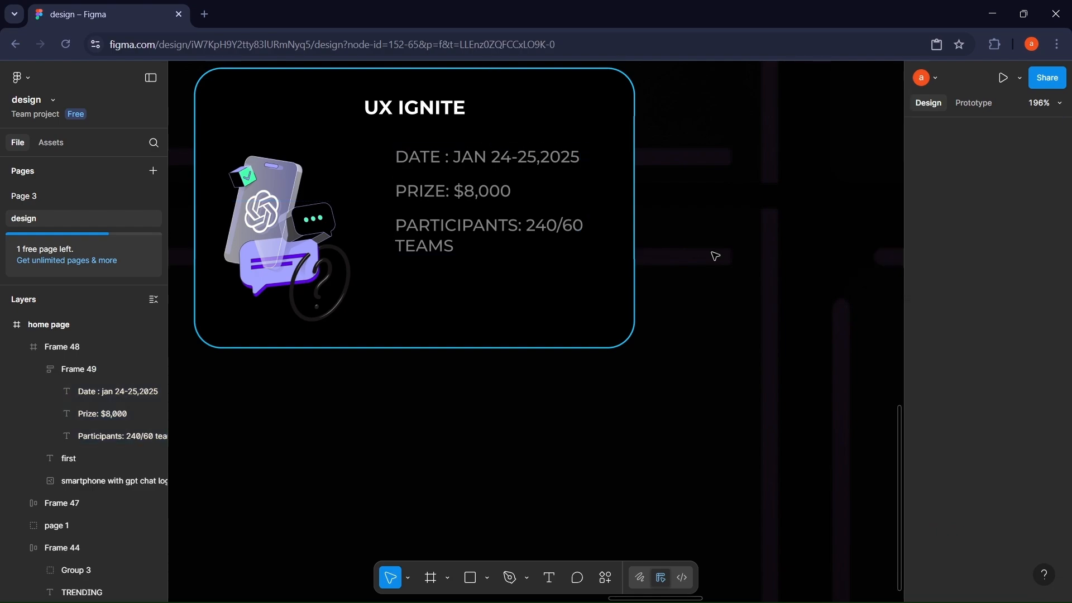
{"action": "left_click", "coordinate": [812, 209]}
Step: Draw a small frame about 42 wide outside the card's lower-right corner and set its height to 32
{"action": "scroll", "coordinate": [740, 251], "scroll_direction": "down", "scroll_amount": 5}
{"action": "scroll", "coordinate": [737, 279], "scroll_direction": "down", "scroll_amount": 3}
{"action": "key", "text": "f"}
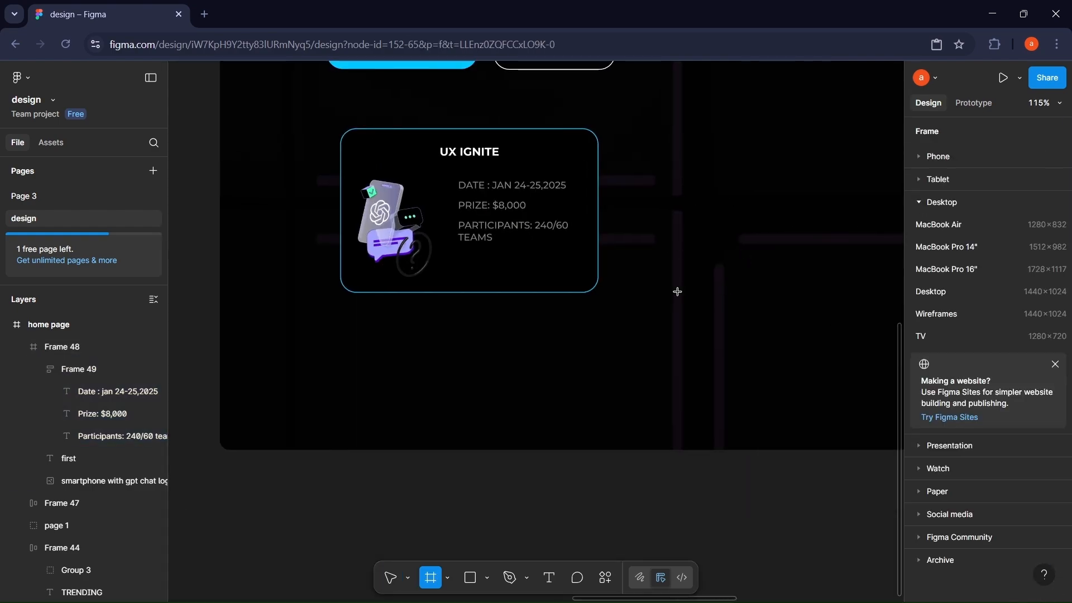
{"action": "left_click_drag", "start_coordinate": [624, 319], "coordinate": [658, 343]}
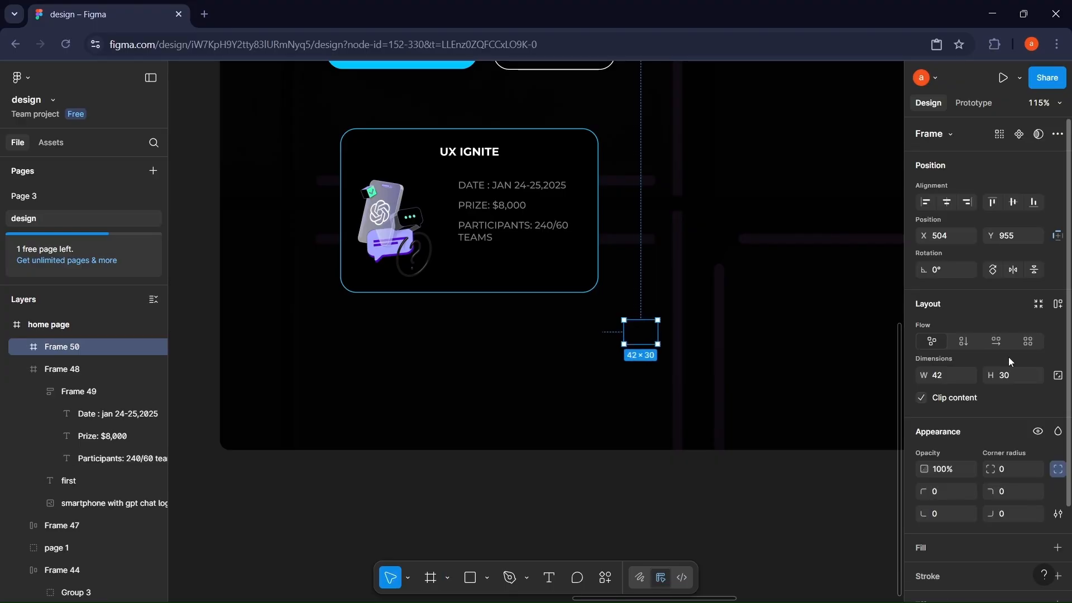
{"action": "left_click", "coordinate": [1005, 376]}
{"action": "type", "text": "32"}
{"action": "key", "text": "Return"}
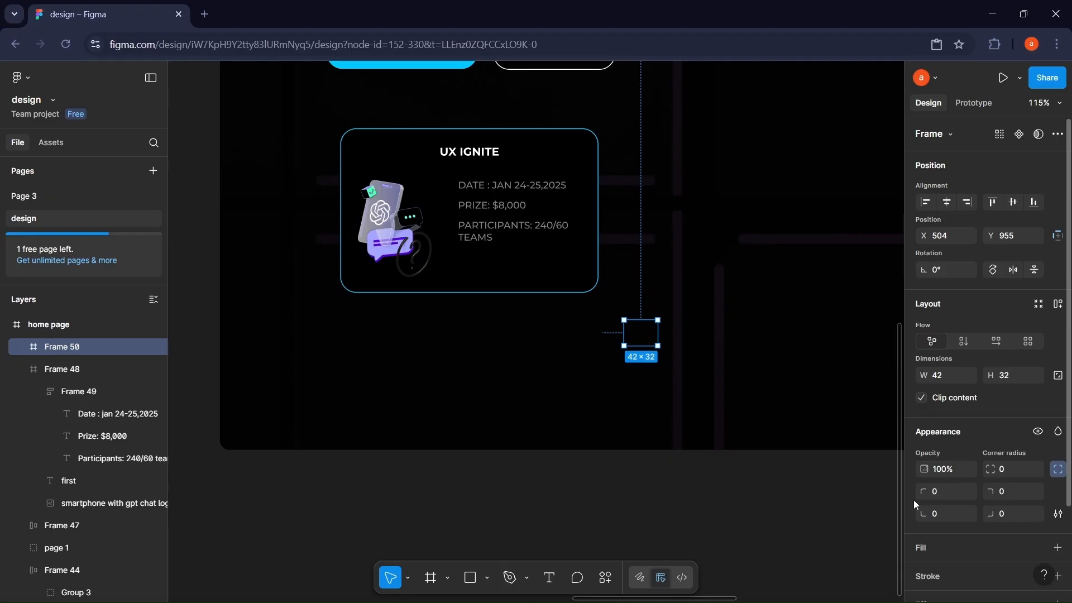
Step: Give the small frame a top-left corner radius of 12 and a 00C8FF fill
{"action": "left_click", "coordinate": [938, 495]}
{"action": "type", "text": "12"}
{"action": "key", "text": "Return"}
{"action": "scroll", "coordinate": [973, 440], "scroll_direction": "down", "scroll_amount": 2}
{"action": "left_click", "coordinate": [1058, 438]}
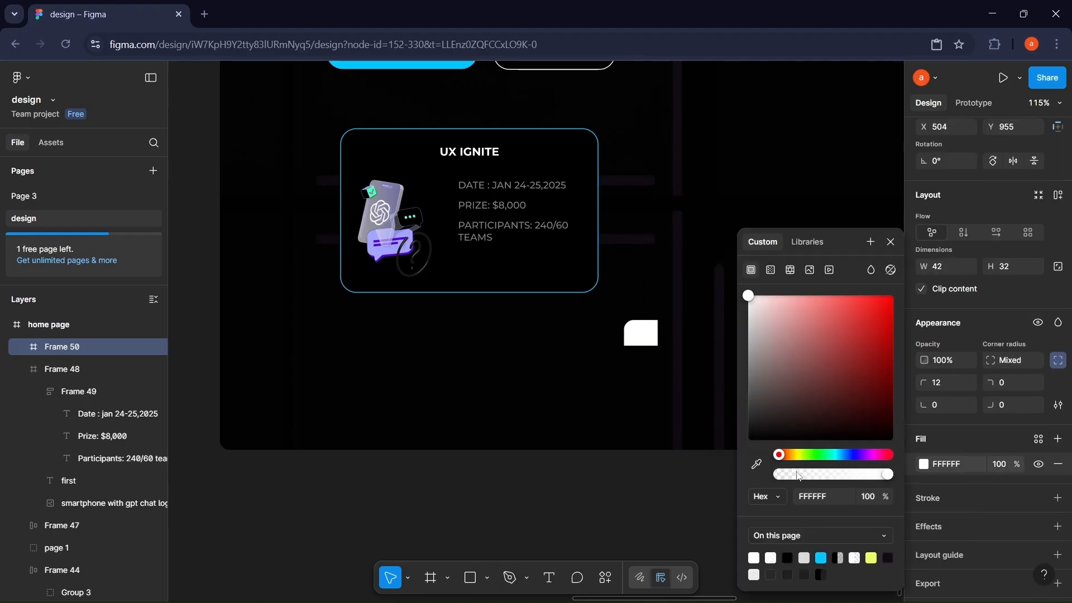
{"action": "left_click", "coordinate": [822, 558]}
{"action": "left_click", "coordinate": [698, 380]}
Step: Move the blue frame into the card's lower-right corner at X 280, Y 173
{"action": "left_click_drag", "start_coordinate": [651, 340], "coordinate": [588, 282]}
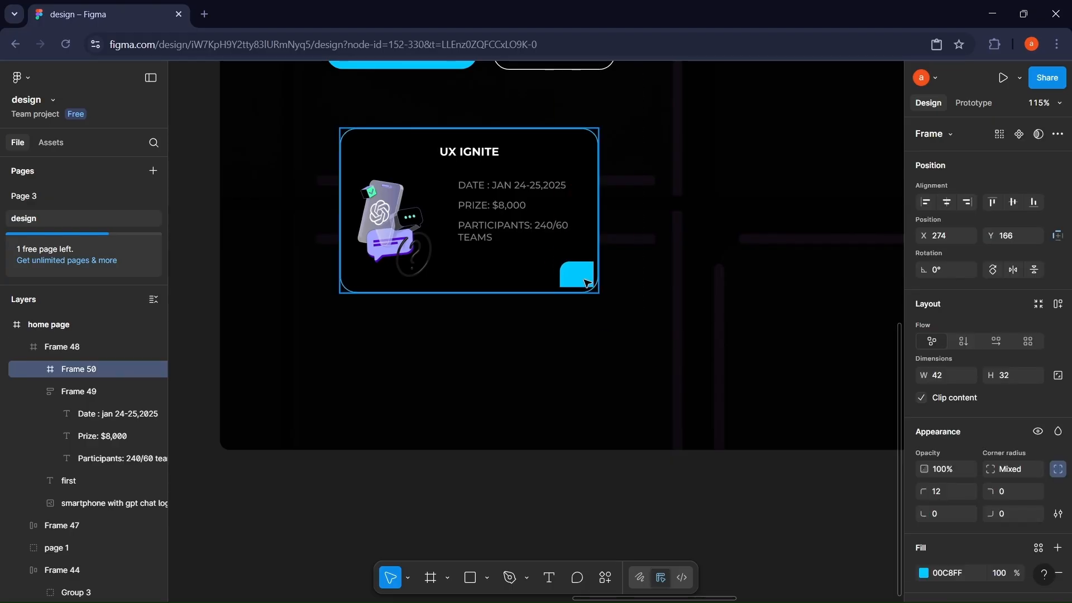
{"action": "left_click", "coordinate": [627, 325]}
{"action": "scroll", "coordinate": [622, 335], "scroll_direction": "down", "scroll_amount": 1}
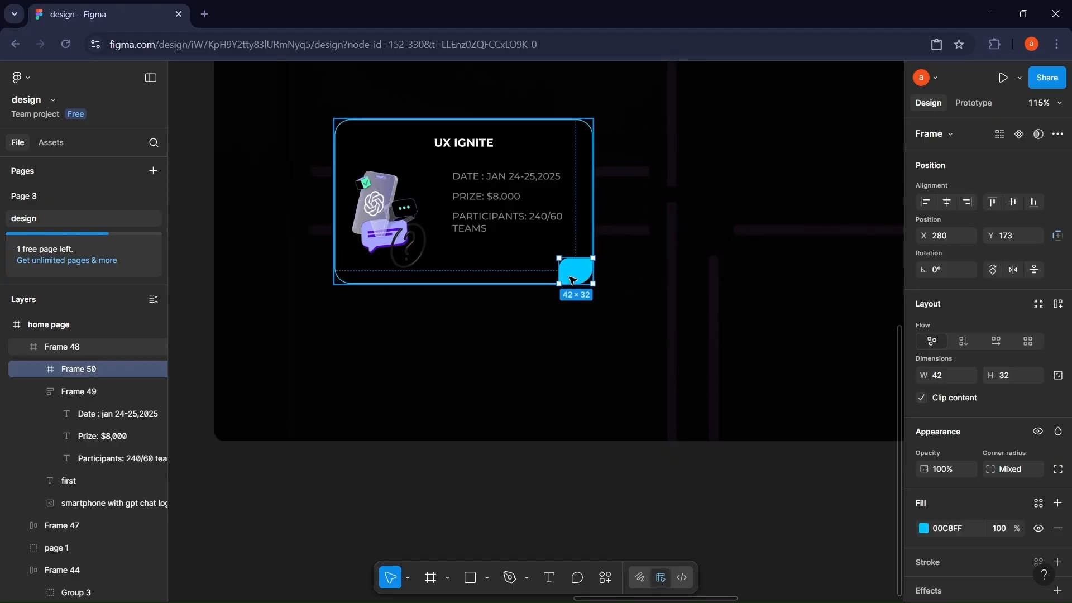
Step: Copy the right-arrow icon from the design system's Icons group into the blue corner frame, centred at X 9, Y 4
{"action": "scroll", "coordinate": [609, 345], "scroll_direction": "left", "scroll_amount": 8}
{"action": "scroll", "coordinate": [609, 345], "scroll_direction": "up", "scroll_amount": 3}
{"action": "scroll", "coordinate": [609, 345], "scroll_direction": "down", "scroll_amount": 3}
{"action": "scroll", "coordinate": [559, 312], "scroll_direction": "up", "scroll_amount": 4}
{"action": "left_click", "coordinate": [541, 215]}
{"action": "double_click", "coordinate": [540, 223]}
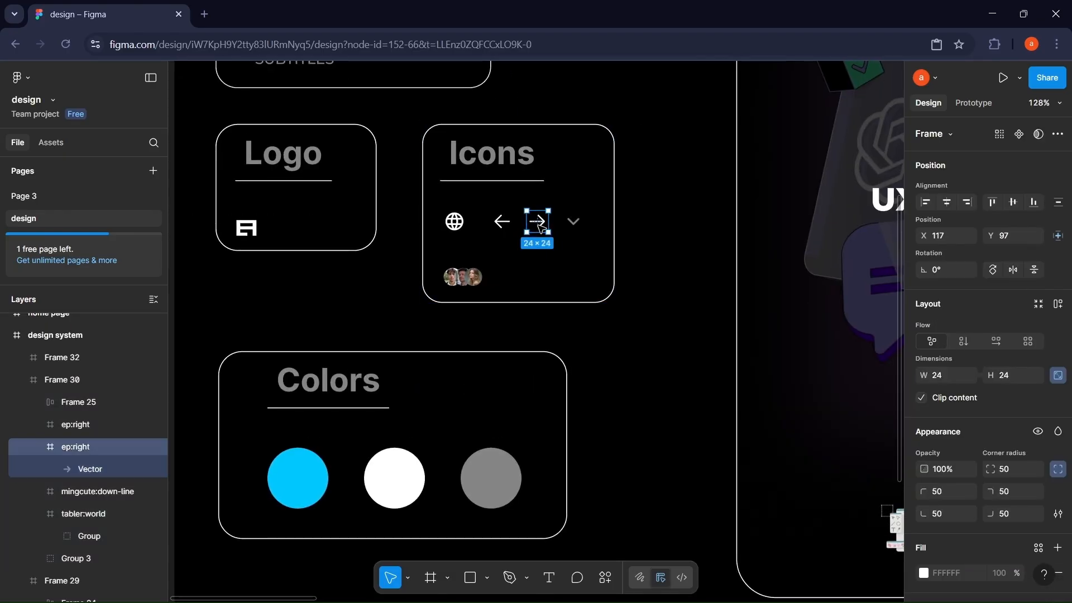
{"action": "scroll", "coordinate": [538, 225], "scroll_direction": "right", "scroll_amount": 10}
{"action": "scroll", "coordinate": [537, 225], "scroll_direction": "down", "scroll_amount": 3}
{"action": "scroll", "coordinate": [541, 229], "scroll_direction": "right", "scroll_amount": 8}
{"action": "scroll", "coordinate": [541, 229], "scroll_direction": "down", "scroll_amount": 5}
{"action": "double_click", "coordinate": [610, 202]}
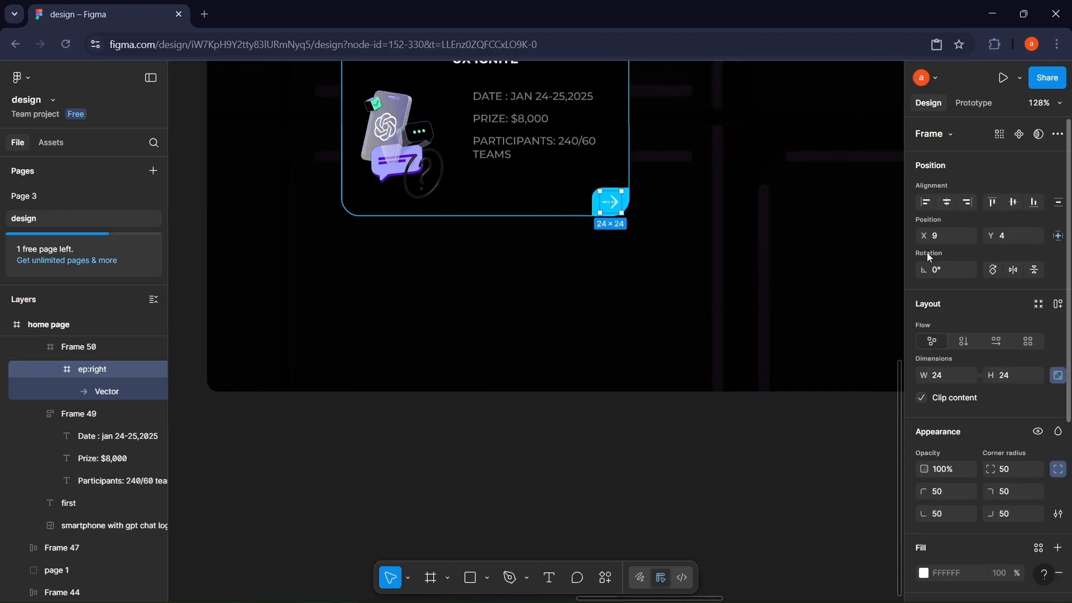
{"action": "left_click", "coordinate": [789, 241]}
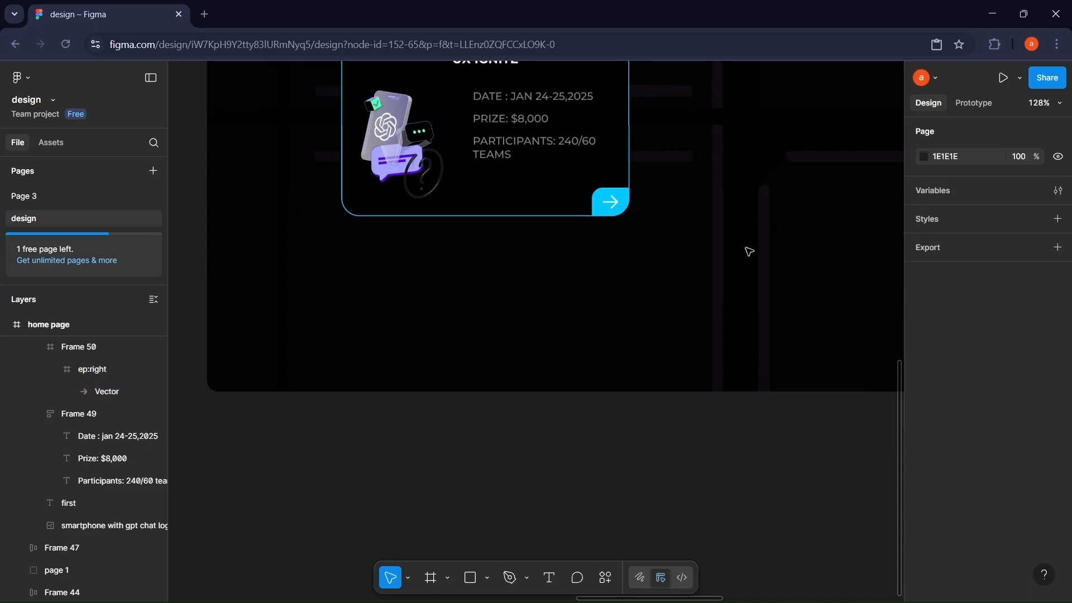
Step: Duplicate the UX IGNITE card to its right, placing the copy at X 512, Y 716
{"action": "scroll", "coordinate": [654, 264], "scroll_direction": "down", "scroll_amount": 3}
{"action": "left_click", "coordinate": [436, 211]}
{"action": "left_click_drag", "start_coordinate": [436, 211], "coordinate": [612, 211]}
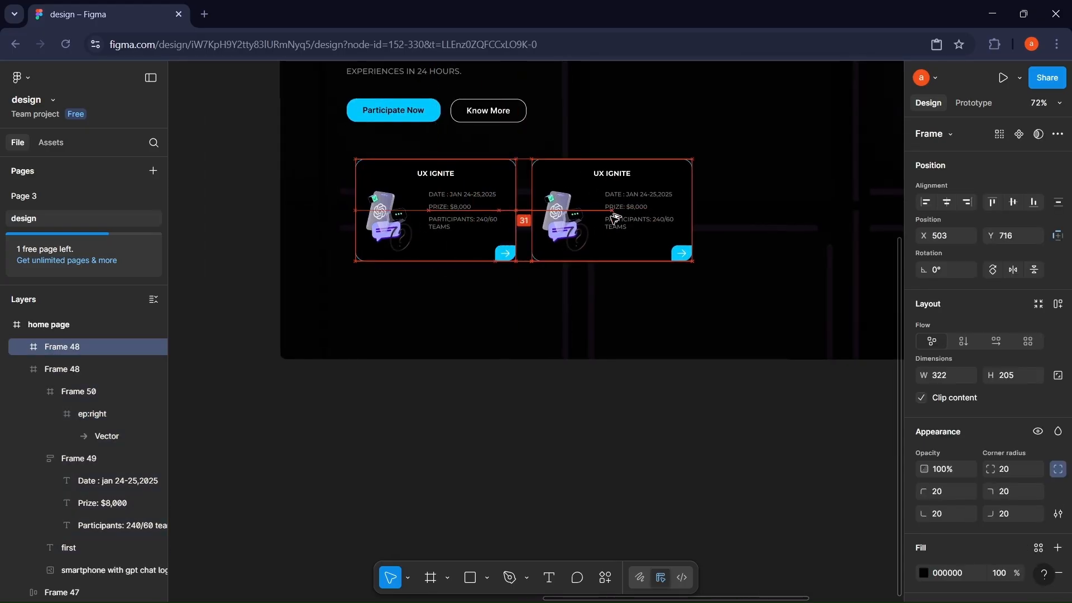
{"action": "key", "text": "shift+Right"}
{"action": "key", "text": "Left"}
Step: Change the duplicated card's title to FRONTEND FIESTA and centre it horizontally in the card
{"action": "scroll", "coordinate": [584, 279], "scroll_direction": "right", "scroll_amount": 2}
{"action": "scroll", "coordinate": [584, 279], "scroll_direction": "up", "scroll_amount": 1}
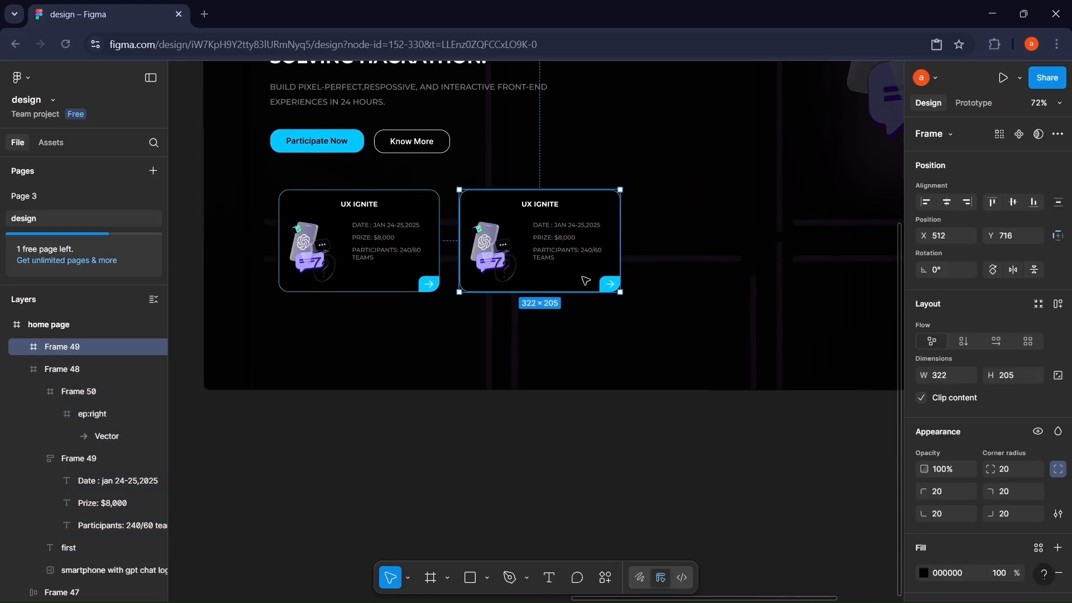
{"action": "scroll", "coordinate": [530, 223], "scroll_direction": "up", "scroll_amount": 3}
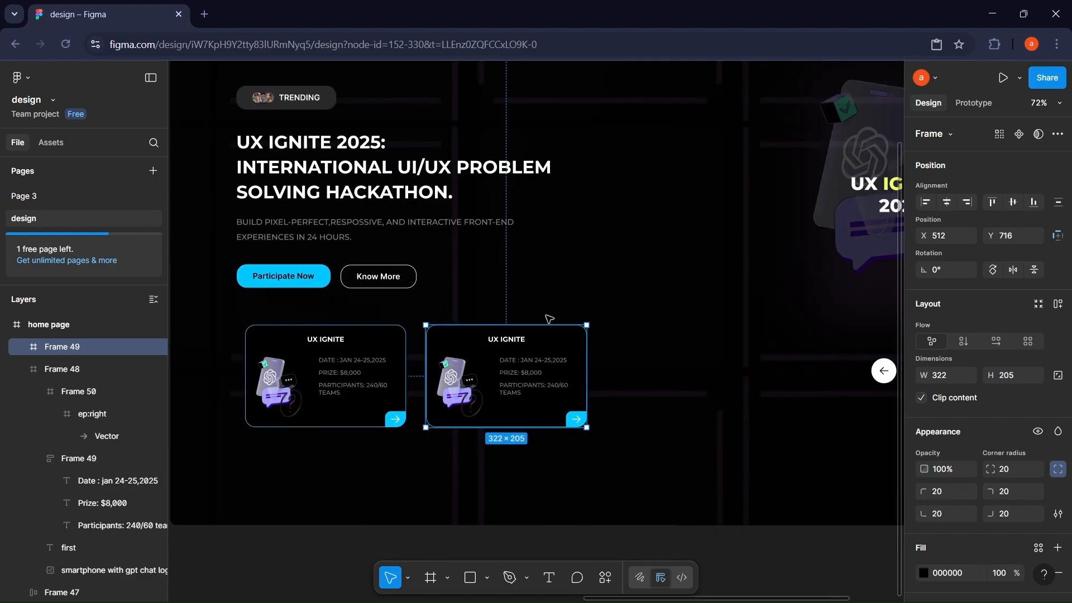
{"action": "double_click", "coordinate": [511, 341]}
{"action": "scroll", "coordinate": [511, 341], "scroll_direction": "up", "scroll_amount": 3}
{"action": "key", "text": "BackSpace"}
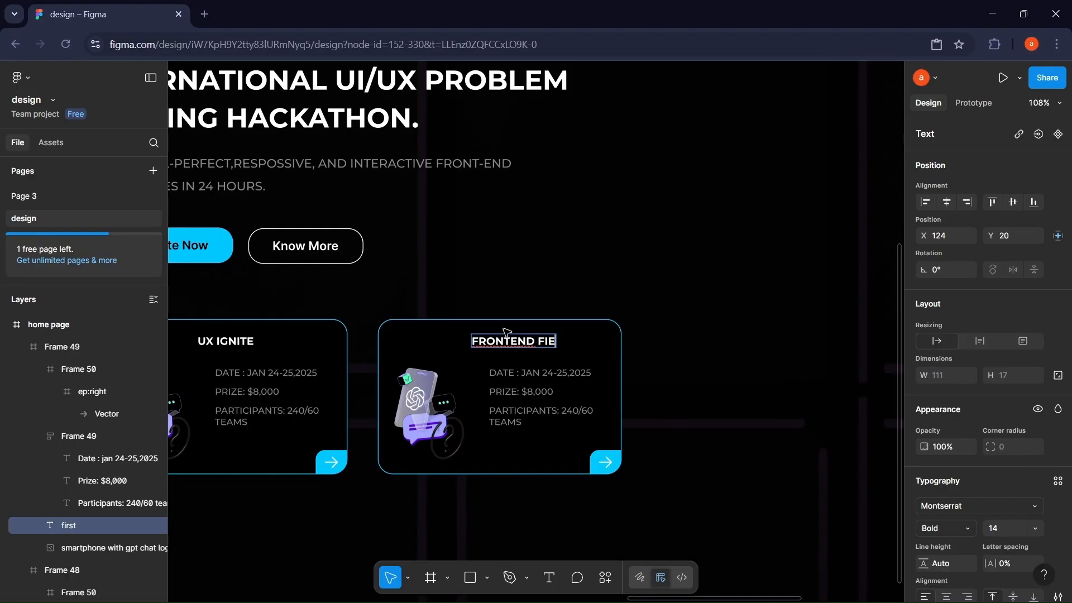
{"action": "left_click", "coordinate": [946, 202]}
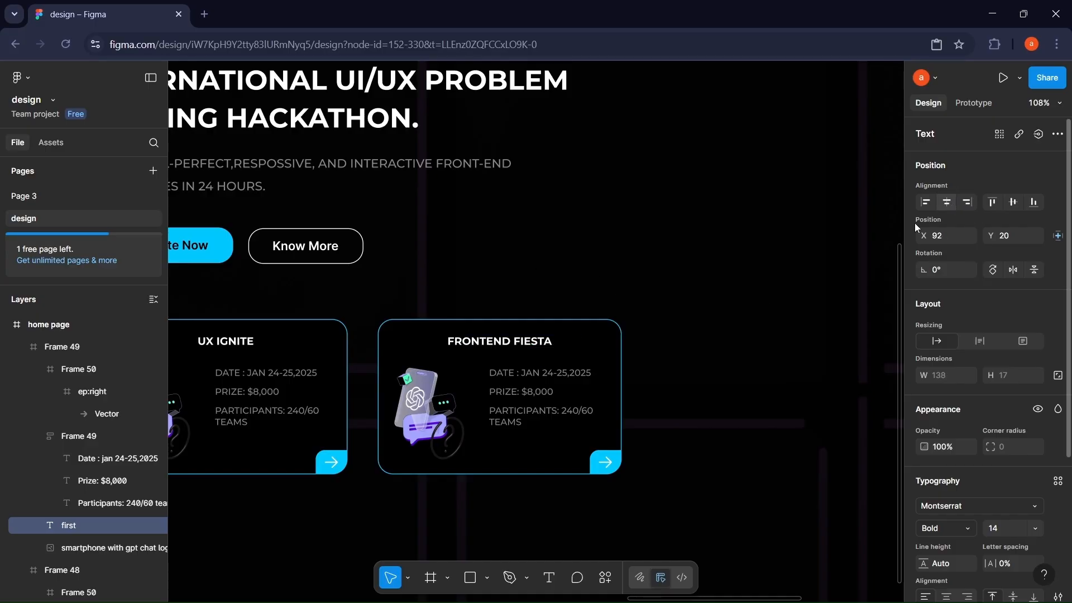
{"action": "left_click", "coordinate": [786, 302]}
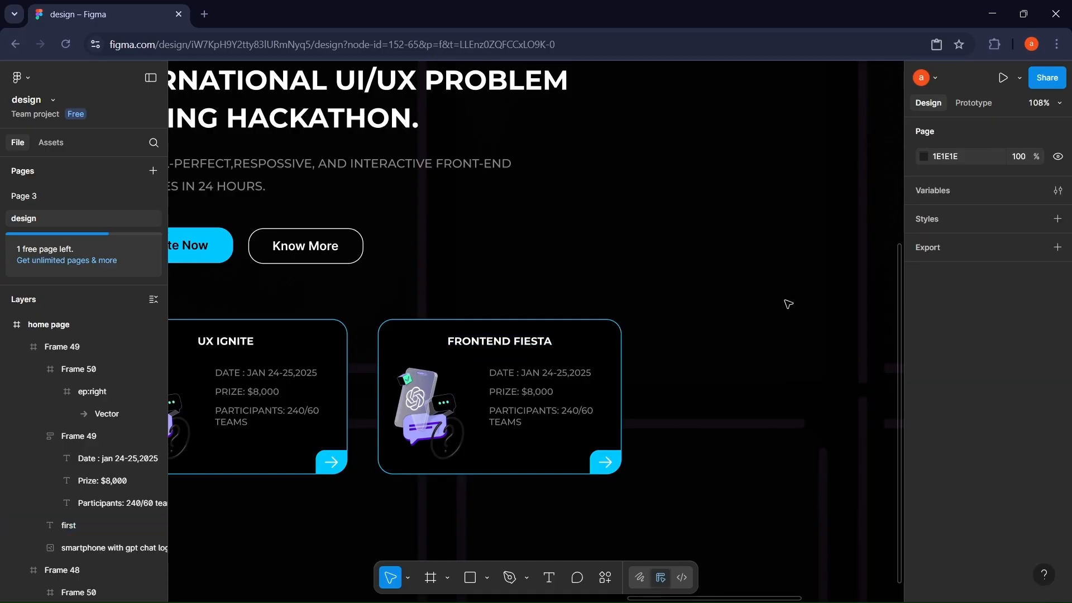
Step: Update the FRONTEND FIESTA card's details to date Mar 20-21,2025, prize $3,500 and participants 120/40 teams
{"action": "double_click", "coordinate": [545, 380]}
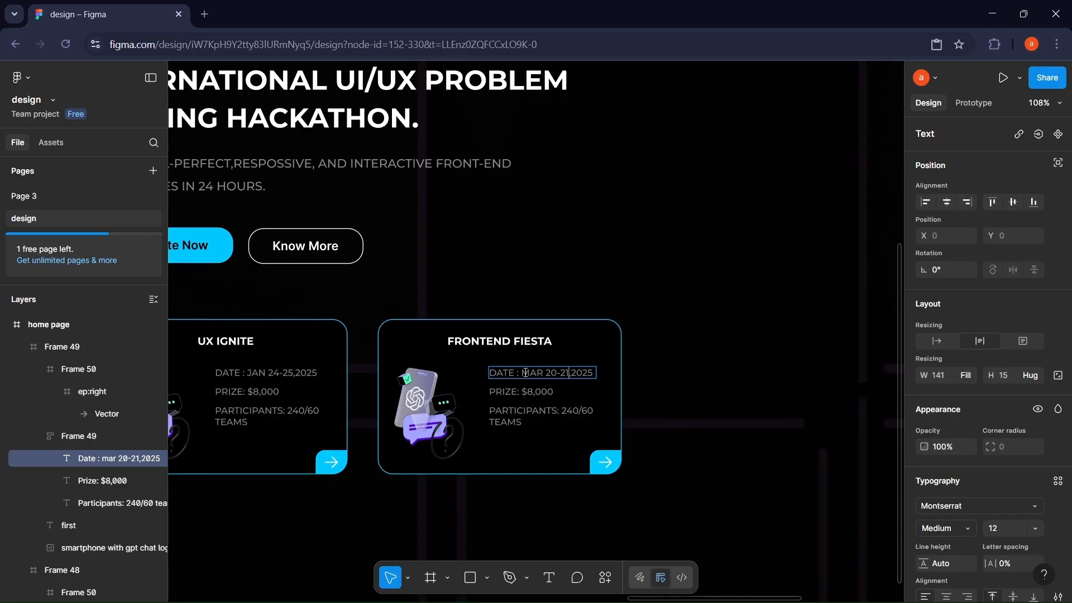
{"action": "left_click", "coordinate": [532, 392]}
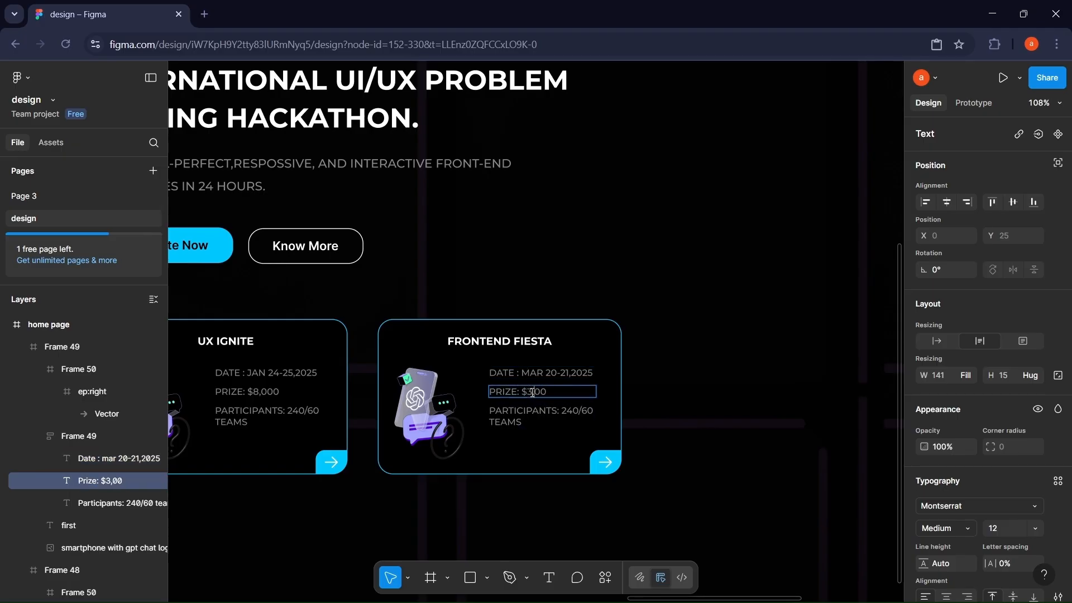
{"action": "left_click", "coordinate": [575, 416]}
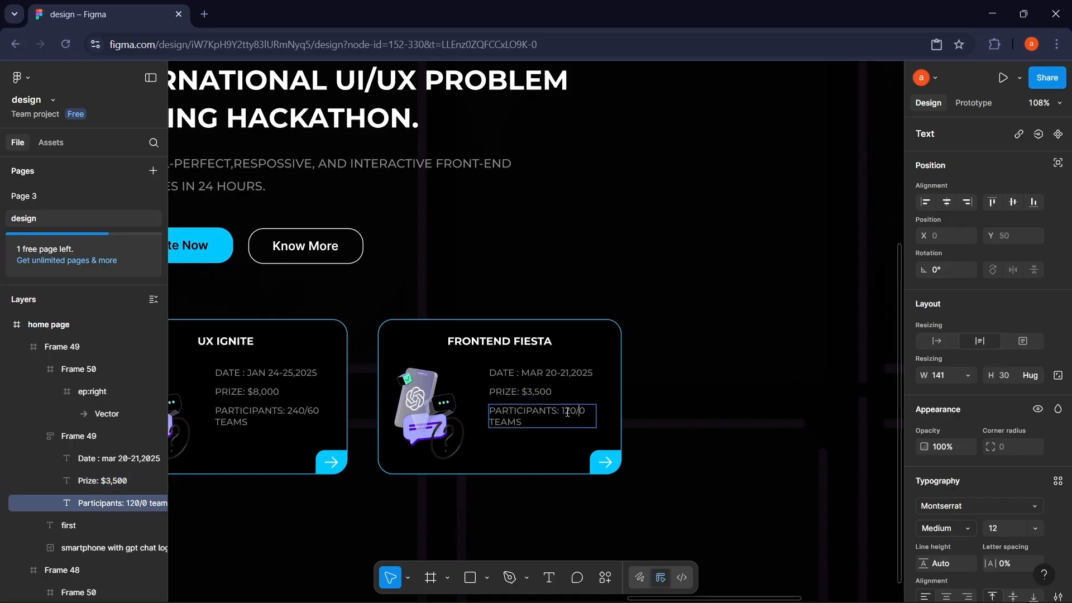
Step: Replace the smartphone illustration in the FRONTEND FIESTA card with the small Fiesta illustration from the design system's Images group
{"action": "scroll", "coordinate": [486, 469], "scroll_direction": "down", "scroll_amount": 2}
{"action": "scroll", "coordinate": [481, 465], "scroll_direction": "left", "scroll_amount": 15}
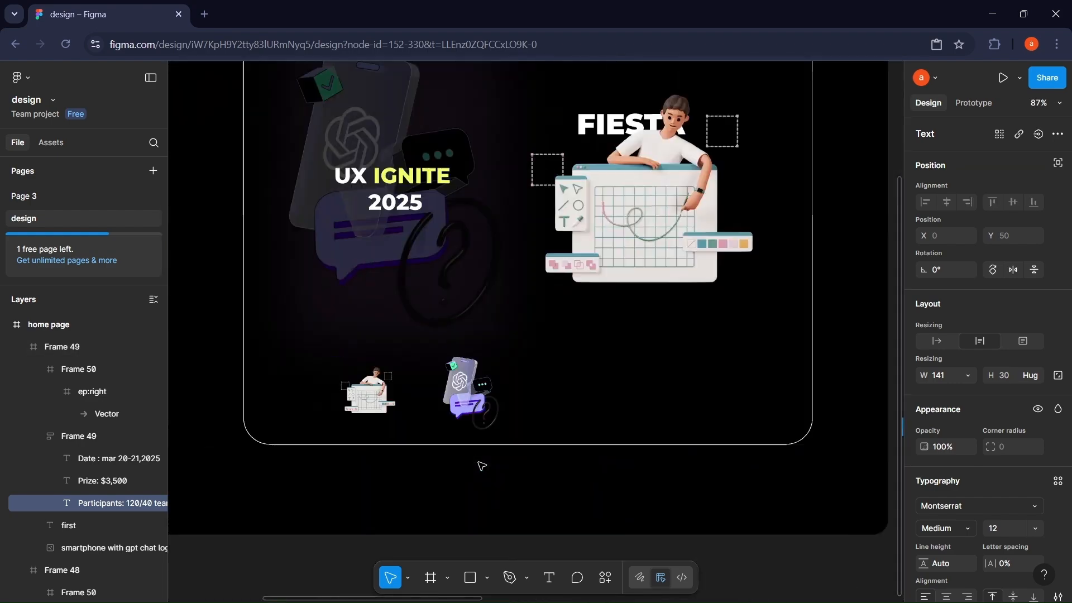
{"action": "double_click", "coordinate": [482, 379]}
{"action": "left_click", "coordinate": [575, 388]}
{"action": "left_click", "coordinate": [481, 391]}
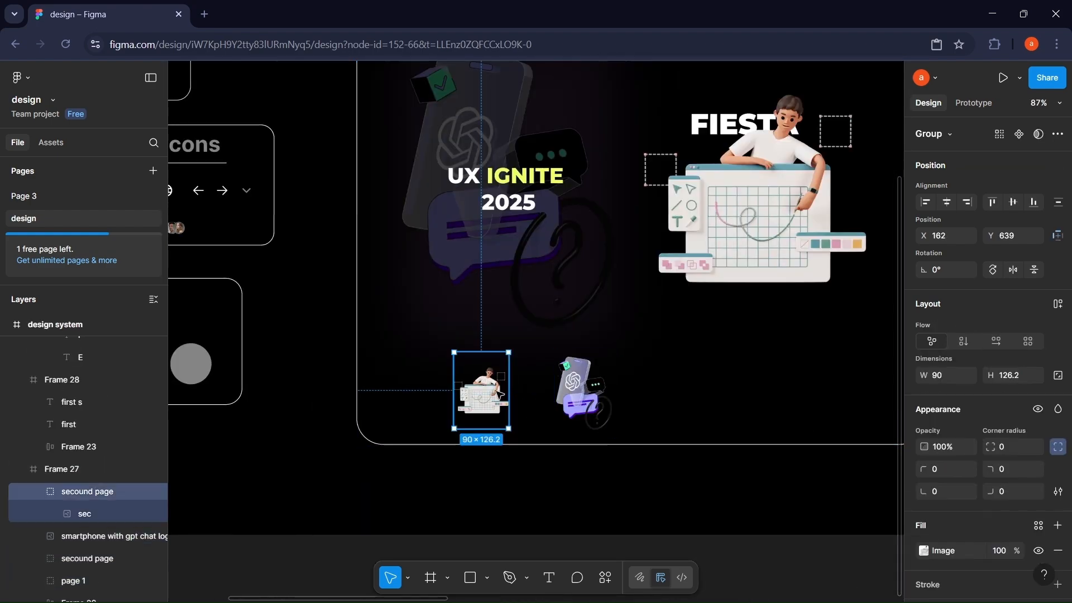
{"action": "scroll", "coordinate": [612, 406], "scroll_direction": "right", "scroll_amount": 10}
{"action": "scroll", "coordinate": [612, 406], "scroll_direction": "right", "scroll_amount": 3}
{"action": "double_click", "coordinate": [574, 411]}
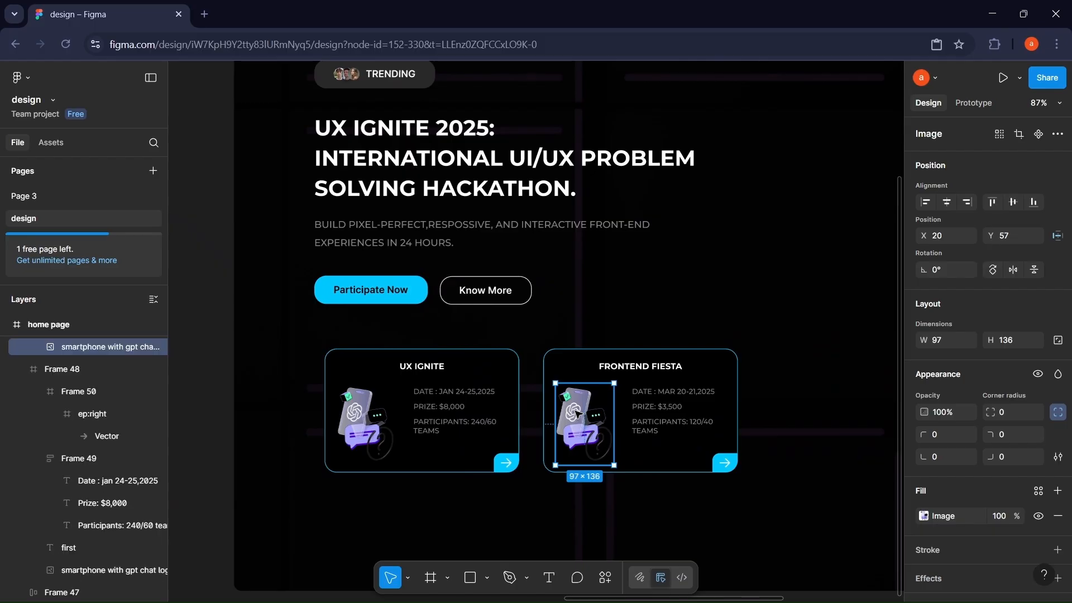
{"action": "key", "text": "ctrl+shift+r"}
{"action": "left_click", "coordinate": [809, 426]}
{"action": "scroll", "coordinate": [733, 446], "scroll_direction": "right", "scroll_amount": 3}
{"action": "scroll", "coordinate": [733, 446], "scroll_direction": "up", "scroll_amount": 1}
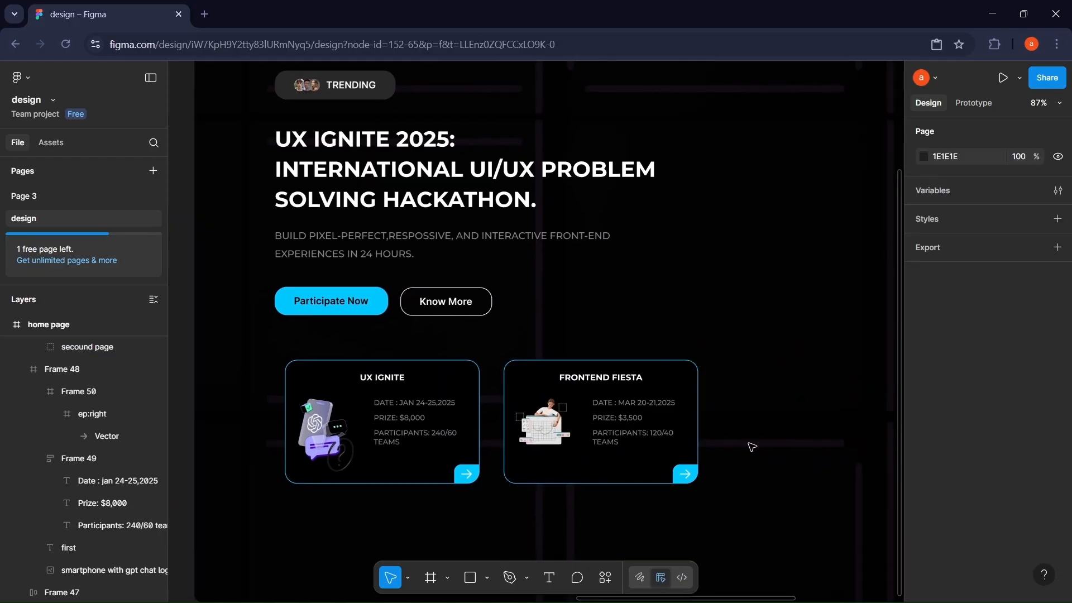
Step: Duplicate the home page frame to its right
{"action": "scroll", "coordinate": [815, 440], "scroll_direction": "up", "scroll_amount": 1}
{"action": "scroll", "coordinate": [813, 438], "scroll_direction": "down", "scroll_amount": 5}
{"action": "scroll", "coordinate": [814, 437], "scroll_direction": "right", "scroll_amount": 3}
{"action": "scroll", "coordinate": [748, 369], "scroll_direction": "up", "scroll_amount": 3}
{"action": "scroll", "coordinate": [611, 421], "scroll_direction": "left", "scroll_amount": 5}
{"action": "scroll", "coordinate": [648, 316], "scroll_direction": "up", "scroll_amount": 1}
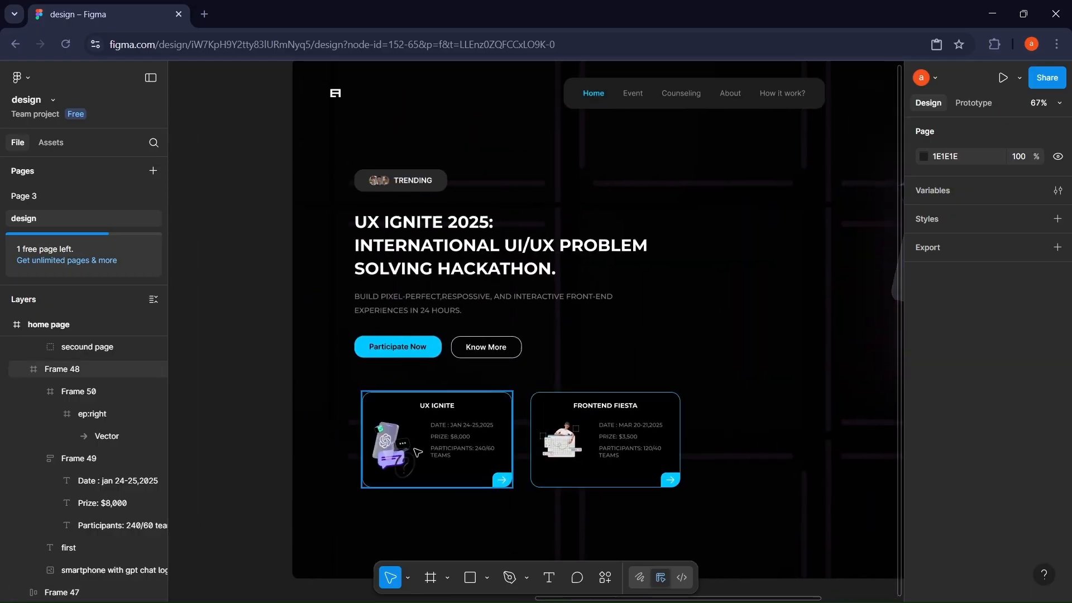
{"action": "scroll", "coordinate": [413, 190], "scroll_direction": "down", "scroll_amount": 4}
{"action": "left_click_drag", "start_coordinate": [352, 117], "coordinate": [820, 120]}
{"action": "scroll", "coordinate": [617, 124], "scroll_direction": "right", "scroll_amount": 8}
{"action": "left_click_drag", "start_coordinate": [335, 118], "coordinate": [364, 122]}
{"action": "left_click", "coordinate": [553, 166]}
Step: Copy the large Fiesta image group from the design system onto the first home page, over the UX IGNITE 2025 artwork
{"action": "scroll", "coordinate": [553, 166], "scroll_direction": "left", "scroll_amount": 3}
{"action": "scroll", "coordinate": [646, 112], "scroll_direction": "right", "scroll_amount": 2}
{"action": "scroll", "coordinate": [294, 240], "scroll_direction": "left", "scroll_amount": 10}
{"action": "scroll", "coordinate": [430, 246], "scroll_direction": "right", "scroll_amount": 2}
{"action": "double_click", "coordinate": [623, 235]}
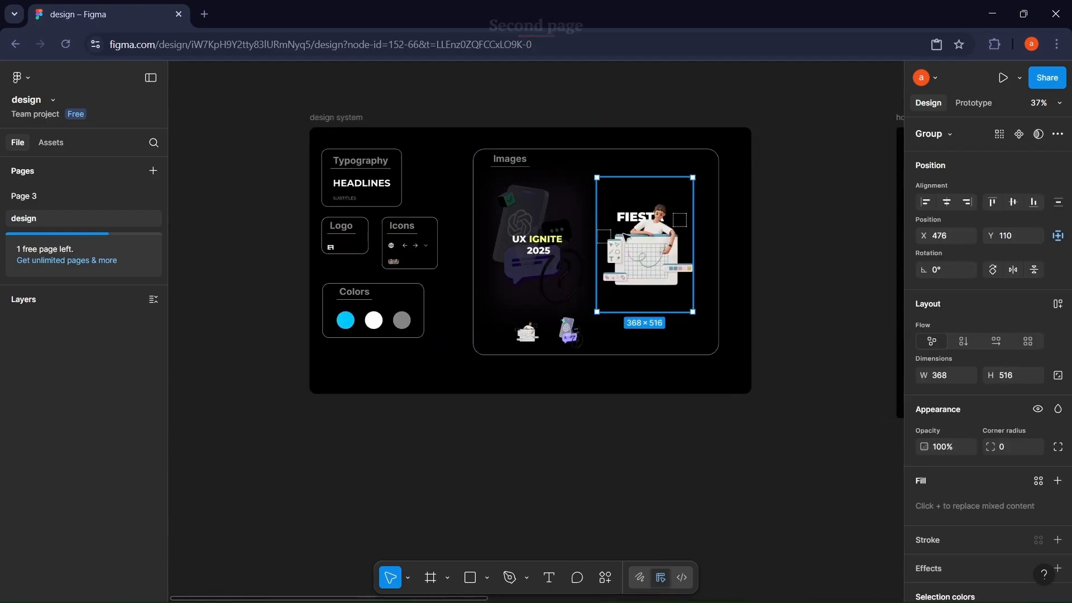
{"action": "scroll", "coordinate": [623, 234], "scroll_direction": "right", "scroll_amount": 5}
{"action": "scroll", "coordinate": [623, 234], "scroll_direction": "right", "scroll_amount": 3}
{"action": "left_click", "coordinate": [287, 116]}
{"action": "key", "text": "ctrl+v"}
{"action": "left_click_drag", "start_coordinate": [426, 200], "coordinate": [620, 219]}
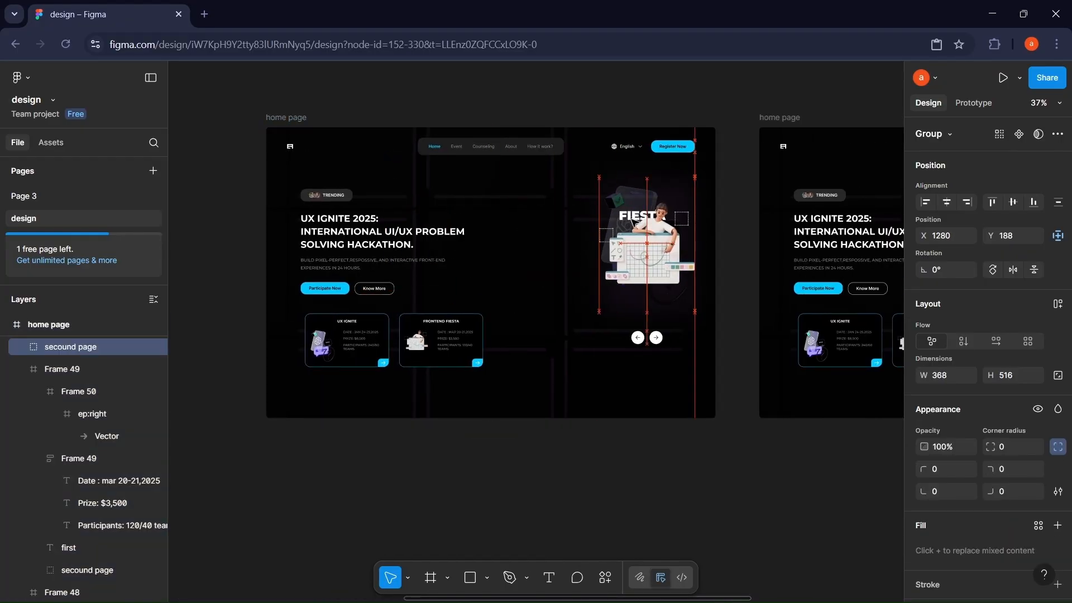
Step: Nudge the pasted Fiesta group down to Y 197
{"action": "key", "text": "alt"}
{"action": "key", "text": "alt"}
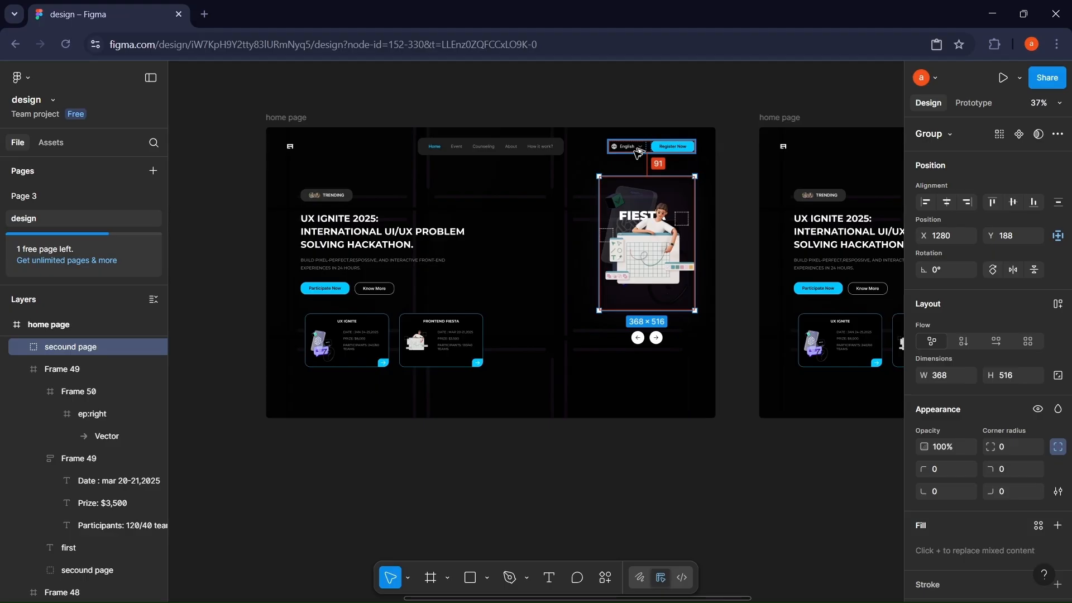
{"action": "key", "text": "Down"}
{"action": "key", "text": "Down"}
{"action": "key", "text": "Down"}
{"action": "key", "text": "Down"}
{"action": "key", "text": "Down"}
{"action": "key", "text": "Down"}
{"action": "key", "text": "Down"}
{"action": "key", "text": "Down"}
{"action": "key", "text": "Down"}
Step: Resize the illustration inside the pasted Fiesta group to 158 × 222
{"action": "scroll", "coordinate": [1048, 478], "scroll_direction": "down", "scroll_amount": 3}
{"action": "double_click", "coordinate": [646, 251]}
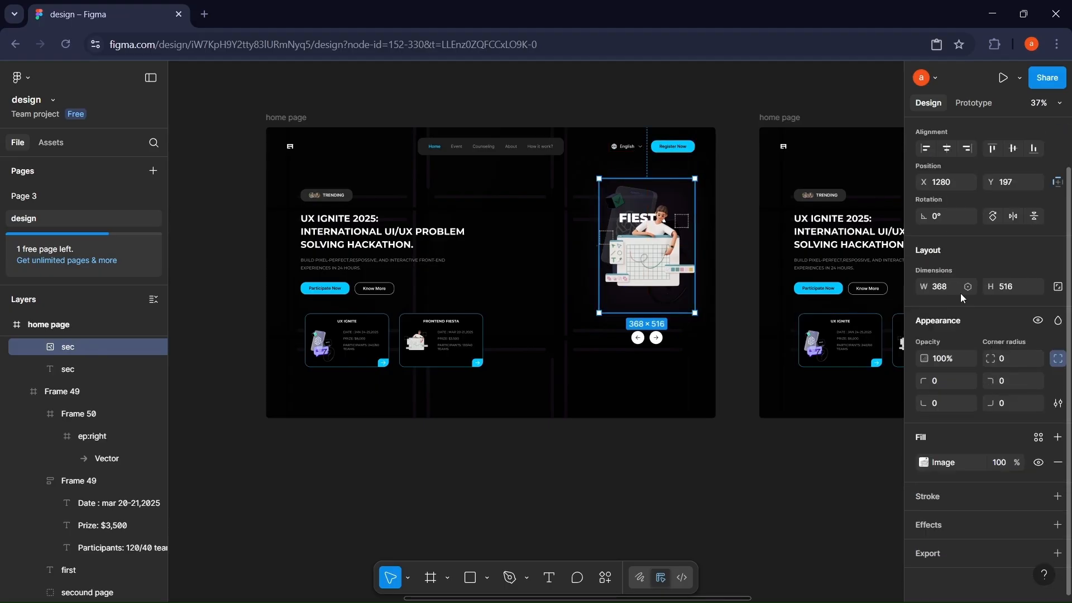
{"action": "left_click", "coordinate": [952, 286]}
{"action": "type", "text": "158"}
{"action": "key", "text": "Return"}
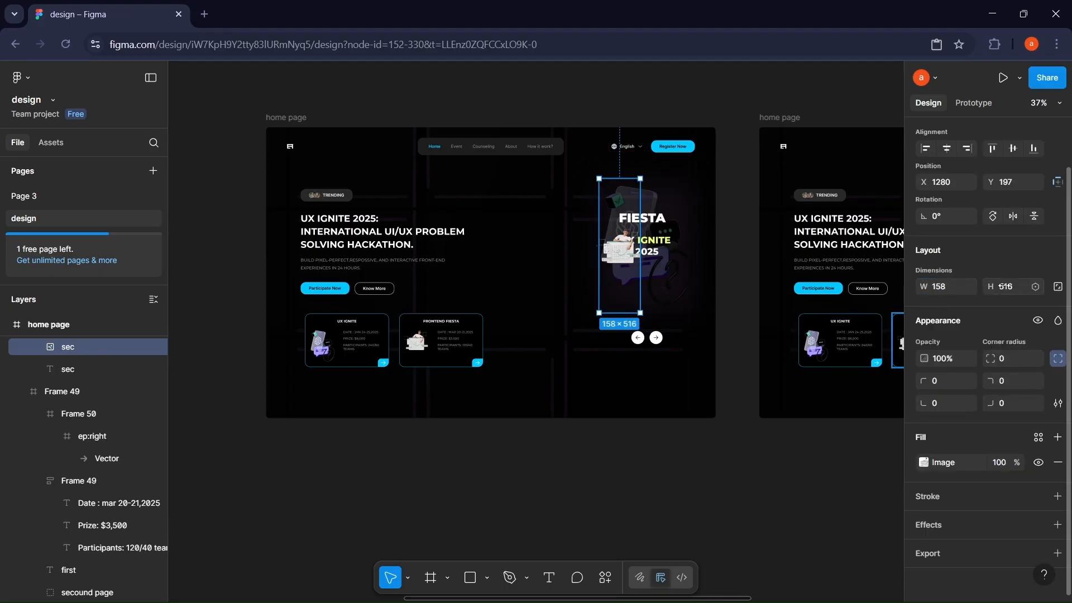
{"action": "type", "text": "222"}
{"action": "key", "text": "Return"}
Step: Move the small Fiesta illustration to the group's lower-right corner at X 1490, Y 491 and set its image fill opacity to 0%
{"action": "key", "text": "alt"}
{"action": "key", "text": "shift+Down"}
{"action": "key", "text": "shift+Down"}
{"action": "key", "text": "shift+Down"}
{"action": "key", "text": "shift+Down"}
{"action": "key", "text": "shift+Down"}
{"action": "key", "text": "shift+Down"}
{"action": "key", "text": "shift+Down"}
{"action": "key", "text": "shift+Down"}
{"action": "key", "text": "shift+Down"}
{"action": "key", "text": "shift+Down"}
{"action": "key", "text": "shift+Down"}
{"action": "key", "text": "shift+Down"}
{"action": "key", "text": "shift+Down"}
{"action": "key", "text": "shift+Down"}
{"action": "key", "text": "shift+Down"}
{"action": "key", "text": "shift+Down"}
{"action": "key", "text": "shift+Down"}
{"action": "key", "text": "shift+Down"}
{"action": "key", "text": "shift+Down"}
{"action": "key", "text": "shift+Down"}
{"action": "key", "text": "Up"}
{"action": "key", "text": "Up"}
{"action": "key", "text": "Up"}
{"action": "key", "text": "Up"}
{"action": "key", "text": "Up"}
{"action": "key", "text": "Up"}
{"action": "key", "text": "shift+Up"}
{"action": "key", "text": "shift+Right"}
{"action": "key", "text": "shift+Right"}
{"action": "key", "text": "shift+Right"}
{"action": "key", "text": "shift+Right"}
{"action": "key", "text": "shift+Right"}
{"action": "key", "text": "shift+Right"}
{"action": "key", "text": "shift+Right"}
{"action": "key", "text": "shift+Right"}
{"action": "key", "text": "shift+Right"}
{"action": "key", "text": "shift+Right"}
{"action": "key", "text": "shift+Right"}
{"action": "key", "text": "shift+Right"}
{"action": "key", "text": "shift+Right"}
{"action": "key", "text": "shift+Right"}
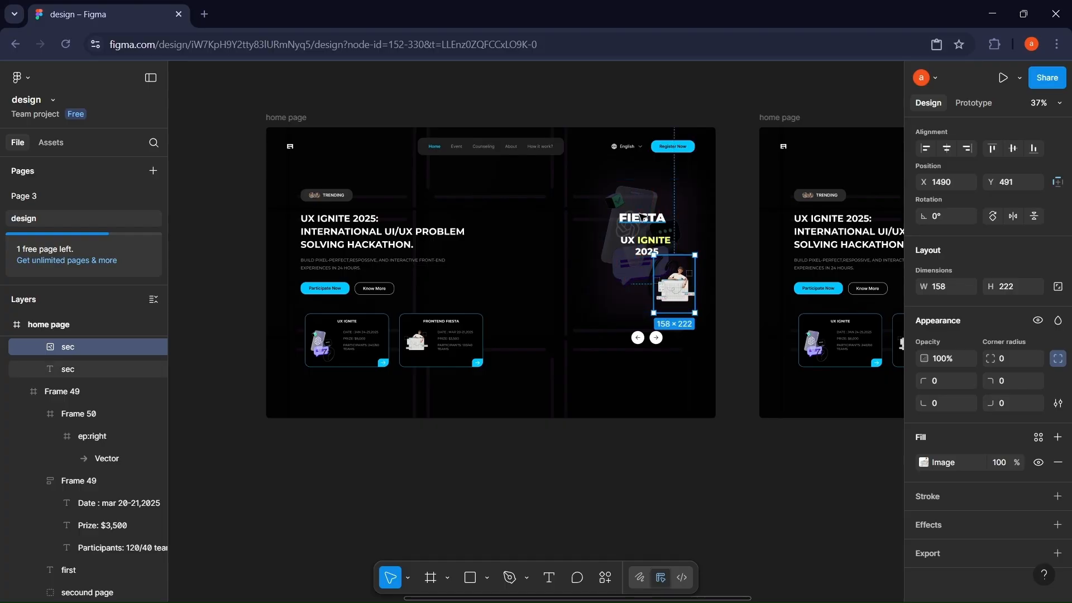
{"action": "left_click", "coordinate": [644, 217]}
{"action": "left_click", "coordinate": [683, 292]}
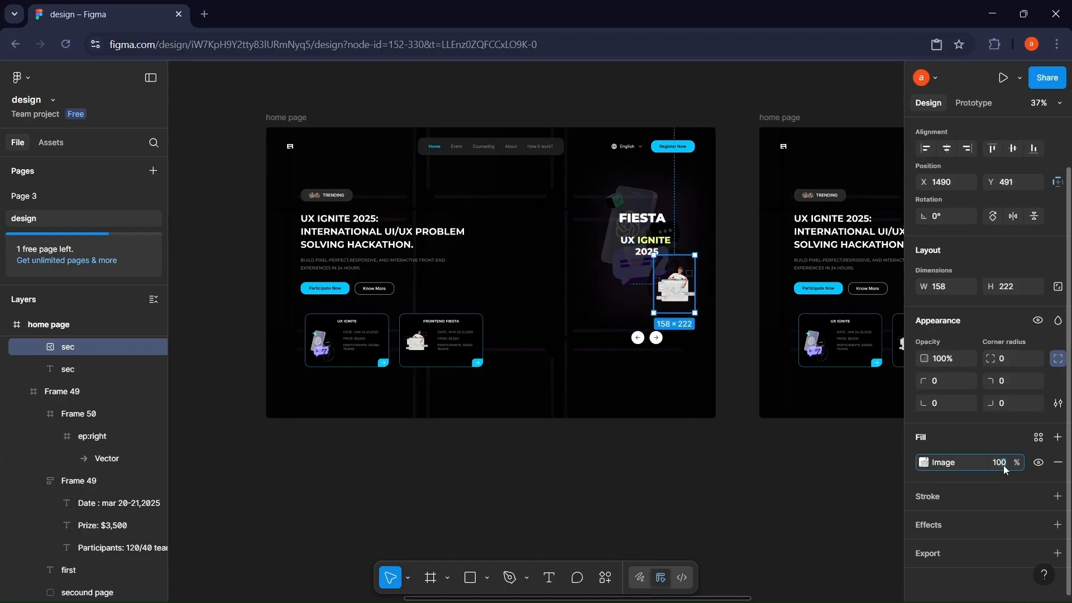
Step: Move the FIESTA heading to the upper-left corner of its group and make its fill fully transparent
{"action": "left_click", "coordinate": [642, 217]}
{"action": "key", "text": "alt"}
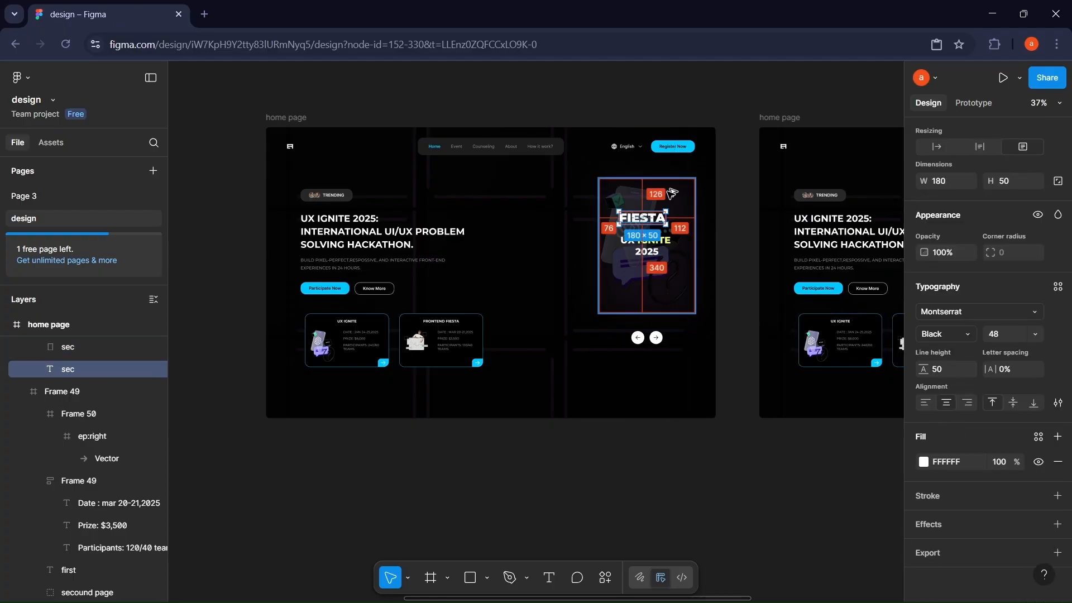
{"action": "key", "text": "shift+Up"}
{"action": "key", "text": "shift+Up"}
{"action": "key", "text": "shift+Up"}
{"action": "key", "text": "shift+Up"}
{"action": "key", "text": "shift+Up"}
{"action": "key", "text": "shift+Up"}
{"action": "key", "text": "shift+Up"}
{"action": "key", "text": "shift+Up"}
{"action": "key", "text": "shift+Up"}
{"action": "key", "text": "shift+Up"}
{"action": "key", "text": "shift+Up"}
{"action": "key", "text": "shift+Up"}
{"action": "key", "text": "shift+Up"}
{"action": "key", "text": "Up"}
{"action": "key", "text": "shift+Up"}
{"action": "key", "text": "Up"}
{"action": "key", "text": "shift+Left"}
{"action": "key", "text": "shift+Left"}
{"action": "key", "text": "shift+Left"}
{"action": "key", "text": "shift+Left"}
{"action": "key", "text": "shift+Left"}
{"action": "key", "text": "shift+Left"}
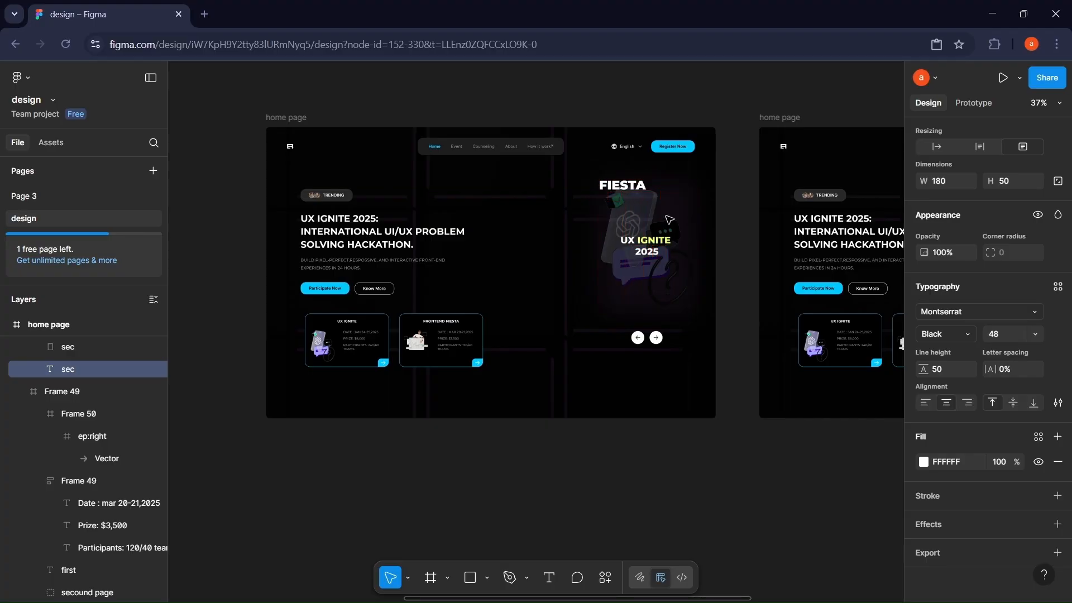
{"action": "left_click", "coordinate": [642, 72]}
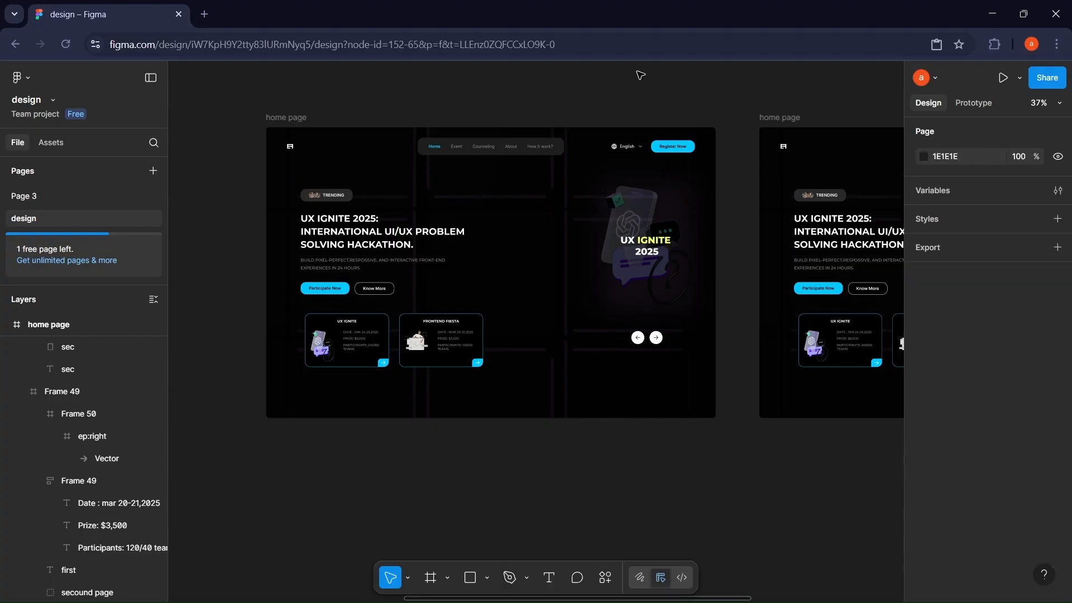
Step: Delete the outdated home page copy and place a fresh duplicate of the edited home page to the right
{"action": "scroll", "coordinate": [641, 279], "scroll_direction": "right", "scroll_amount": 6}
{"action": "scroll", "coordinate": [637, 279], "scroll_direction": "left", "scroll_amount": 1}
{"action": "left_click", "coordinate": [445, 119]}
{"action": "key", "text": "Delete"}
{"action": "scroll", "coordinate": [447, 126], "scroll_direction": "left", "scroll_amount": 8}
{"action": "key", "text": "ctrl+z"}
{"action": "left_click_drag", "start_coordinate": [900, 166], "coordinate": [859, 155]}
{"action": "scroll", "coordinate": [856, 160], "scroll_direction": "right", "scroll_amount": 7}
{"action": "key", "text": "Delete"}
{"action": "left_click_drag", "start_coordinate": [532, 164], "coordinate": [515, 153]}
{"action": "left_click", "coordinate": [549, 127]}
{"action": "scroll", "coordinate": [549, 126], "scroll_direction": "right", "scroll_amount": 4}
Step: Resize the Fiesta illustration in the duplicated home page to 368 × 516, matching the UX Ignite group's dimensions
{"action": "left_click", "coordinate": [722, 283]}
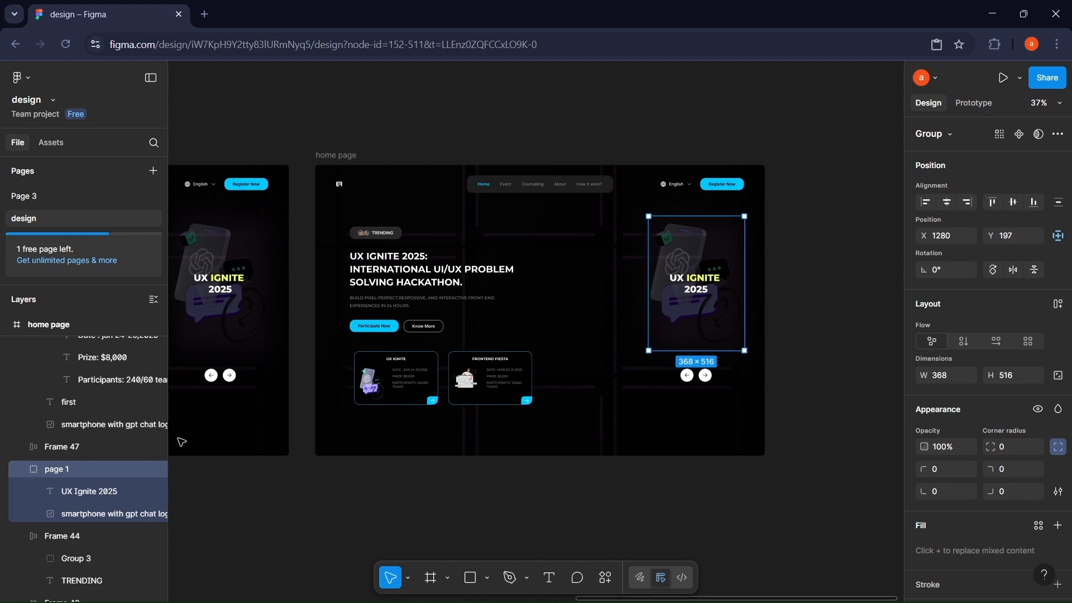
{"action": "scroll", "coordinate": [123, 438], "scroll_direction": "down", "scroll_amount": 10}
{"action": "left_click", "coordinate": [56, 325]}
{"action": "left_click", "coordinate": [64, 370]}
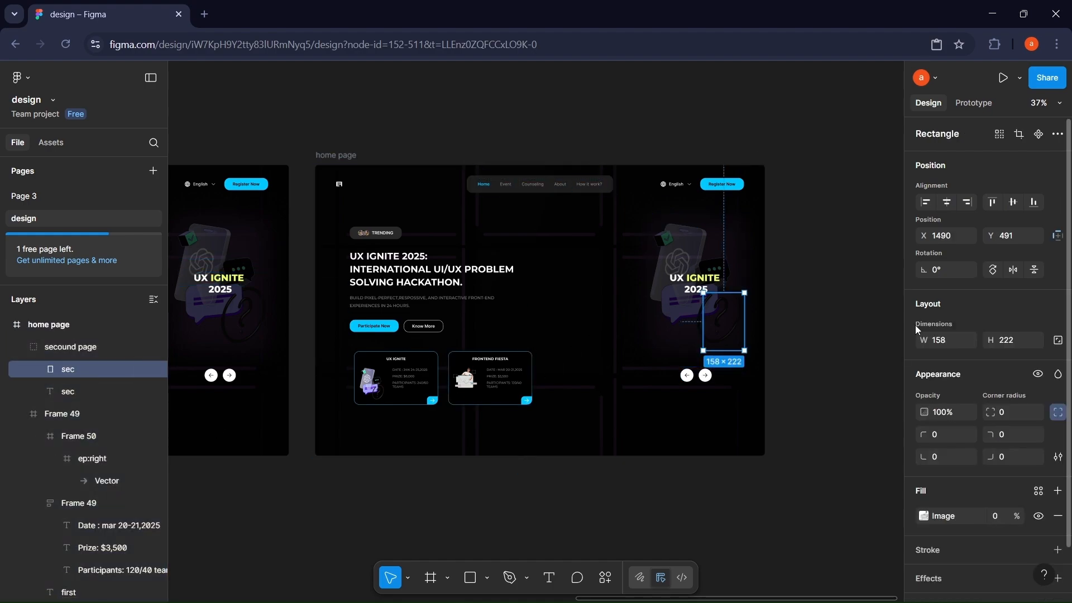
{"action": "left_click", "coordinate": [199, 291]}
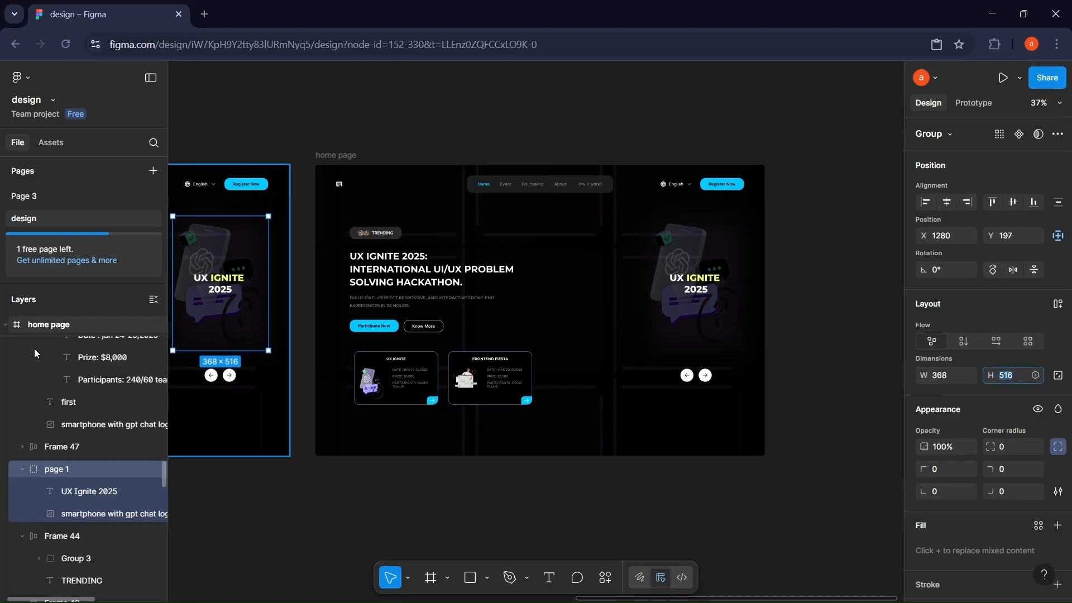
{"action": "left_click", "coordinate": [237, 488]}
{"action": "scroll", "coordinate": [165, 433], "scroll_direction": "down", "scroll_amount": 1}
{"action": "key", "text": "ctrl+z"}
{"action": "key", "text": "ctrl+z"}
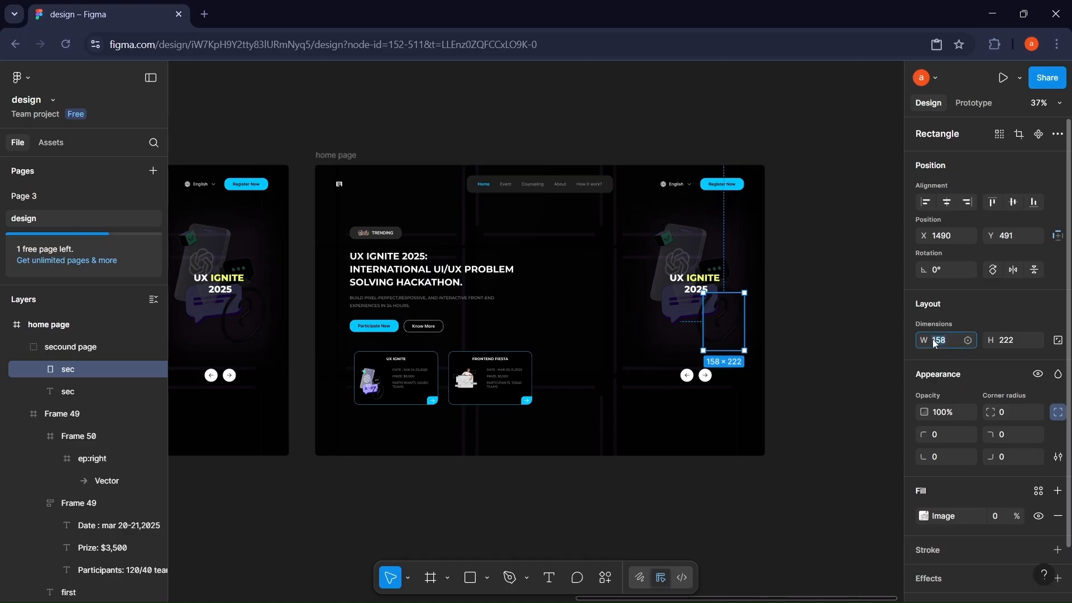
{"action": "key", "text": "Return"}
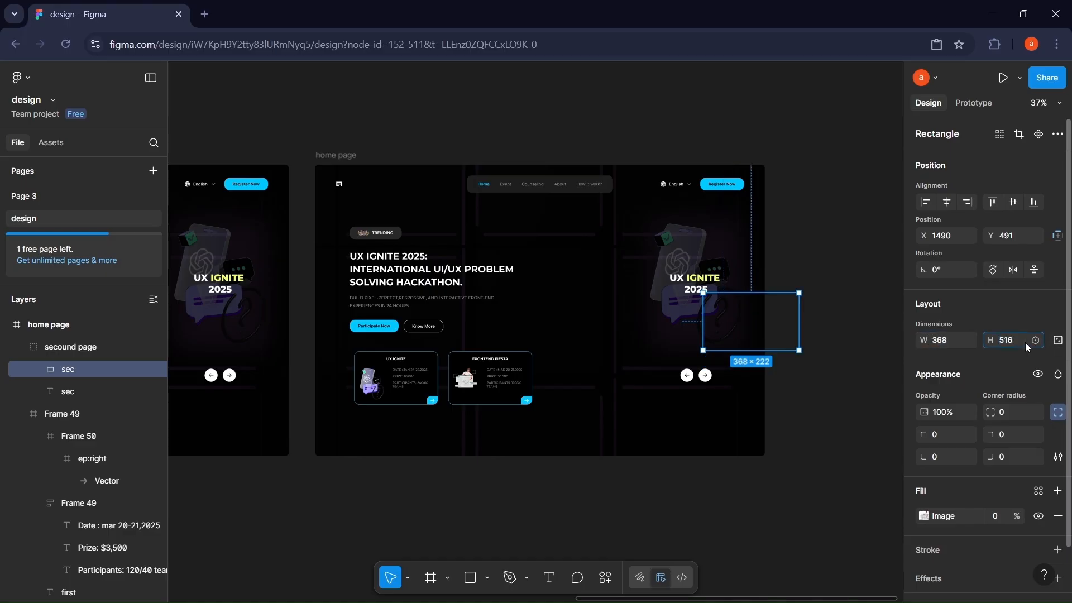
{"action": "key", "text": "Return"}
Step: Move the Fiesta illustration to X 1280, Y 197 and set its image fill opacity to 100%
{"action": "left_click_drag", "start_coordinate": [767, 302], "coordinate": [712, 225]}
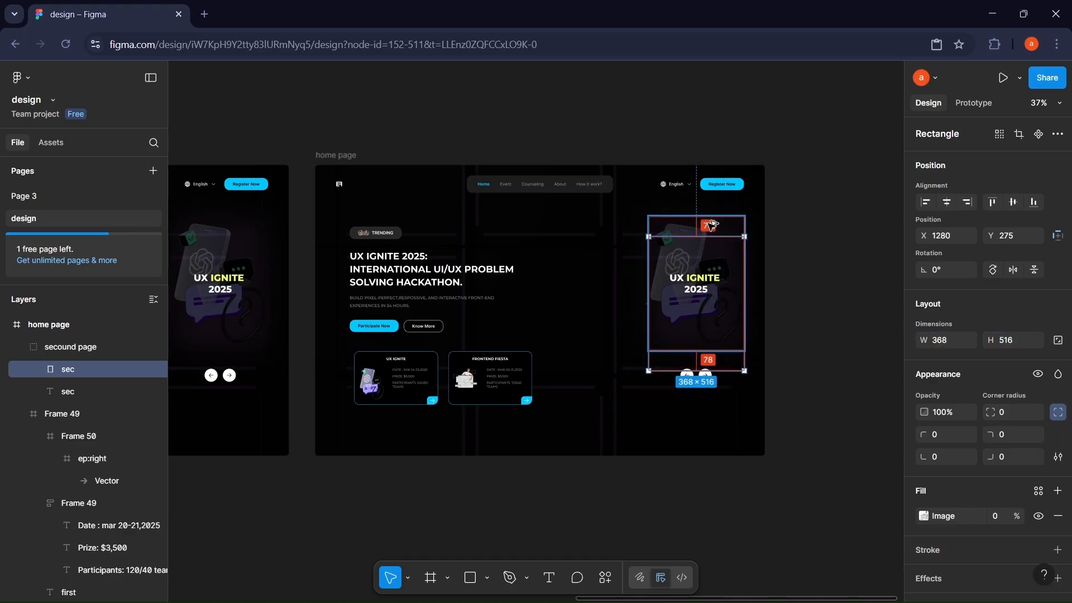
{"action": "key", "text": "shift+Up"}
{"action": "key", "text": "shift+Up"}
{"action": "key", "text": "shift+Up"}
{"action": "key", "text": "shift+Up"}
{"action": "key", "text": "shift+Up"}
{"action": "key", "text": "shift+Up"}
{"action": "key", "text": "shift+Up"}
{"action": "key", "text": "shift+Up"}
{"action": "key", "text": "Down"}
{"action": "key", "text": "Down"}
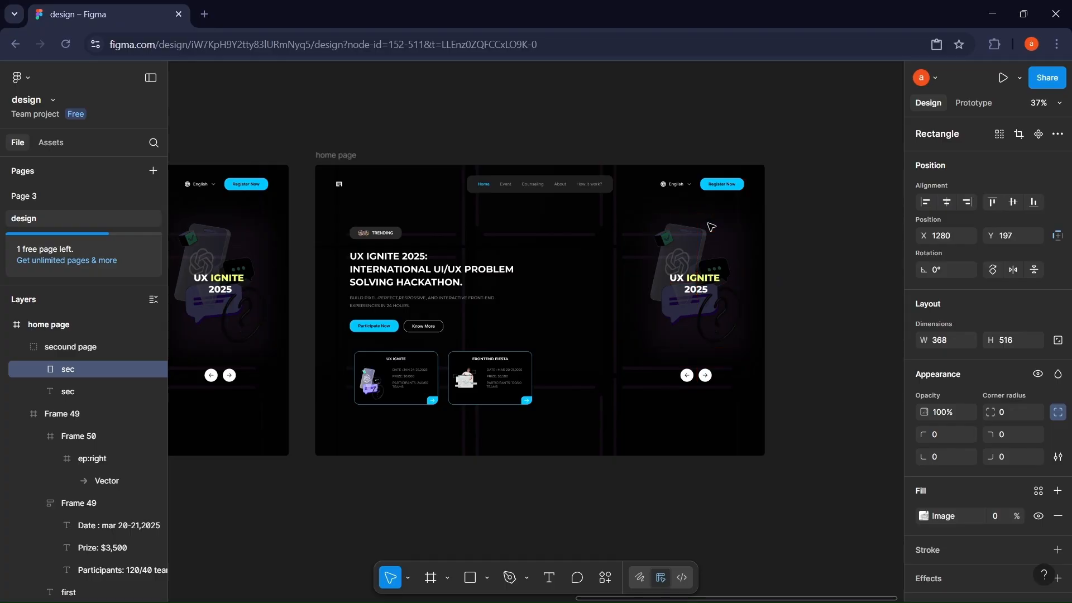
{"action": "scroll", "coordinate": [1011, 465], "scroll_direction": "down", "scroll_amount": 2}
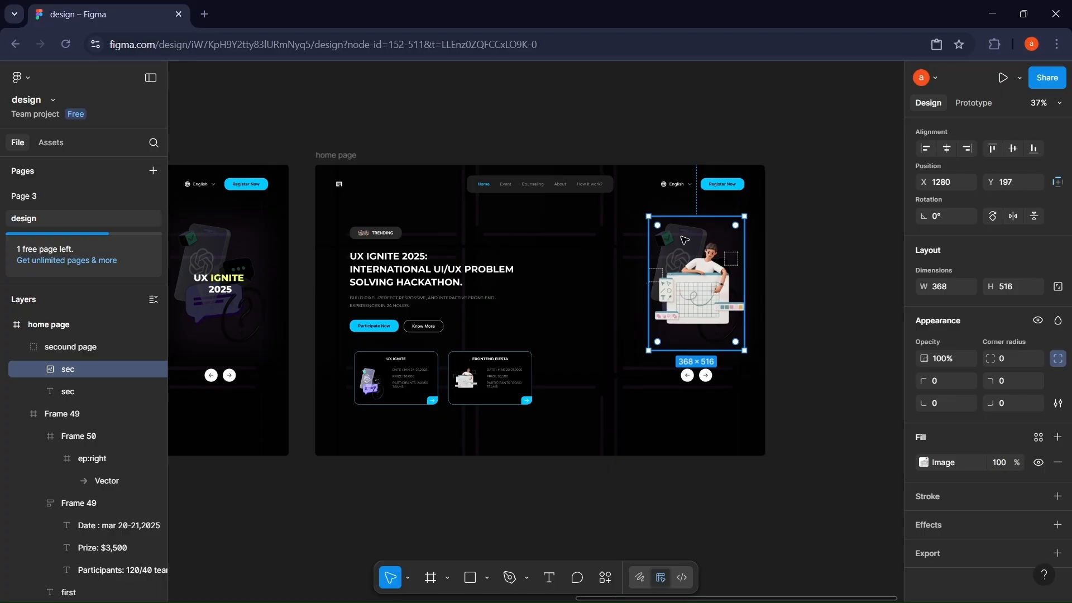
Step: Set the FIESTA heading's fill opacity to 100% and move it about 120 px down and 70 px right, behind the illustration
{"action": "left_click", "coordinate": [68, 392]}
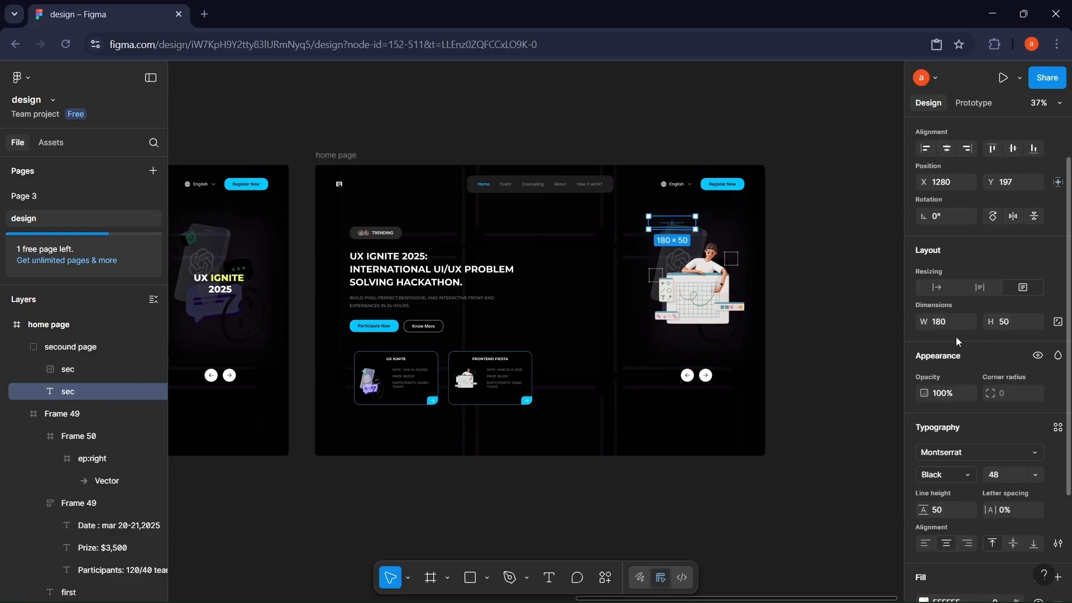
{"action": "key", "text": "Return"}
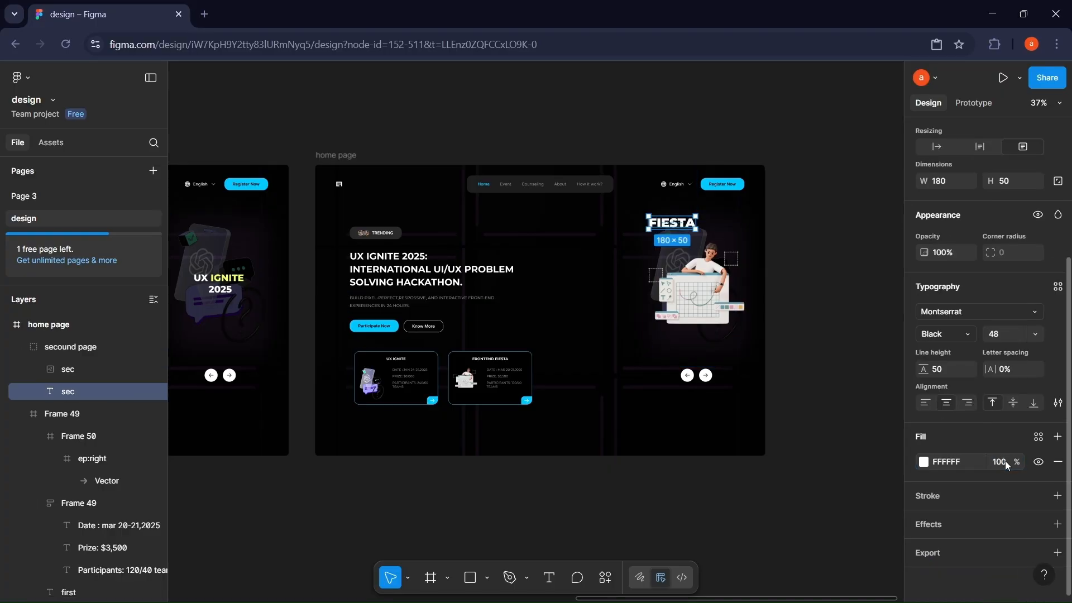
{"action": "key", "text": "shift+Down"}
{"action": "key", "text": "shift+Down"}
{"action": "key", "text": "shift+Down"}
{"action": "key", "text": "shift+Down"}
{"action": "key", "text": "shift+Down"}
{"action": "key", "text": "shift+Down"}
{"action": "key", "text": "shift+Down"}
{"action": "key", "text": "shift+Down"}
{"action": "key", "text": "shift+Down"}
{"action": "key", "text": "shift+Down"}
{"action": "key", "text": "shift+Down"}
{"action": "key", "text": "shift+Down"}
{"action": "key", "text": "shift+Right"}
{"action": "key", "text": "shift+Right"}
{"action": "key", "text": "shift+Right"}
{"action": "key", "text": "shift+Right"}
{"action": "key", "text": "shift+Right"}
{"action": "scroll", "coordinate": [720, 284], "scroll_direction": "left", "scroll_amount": 10}
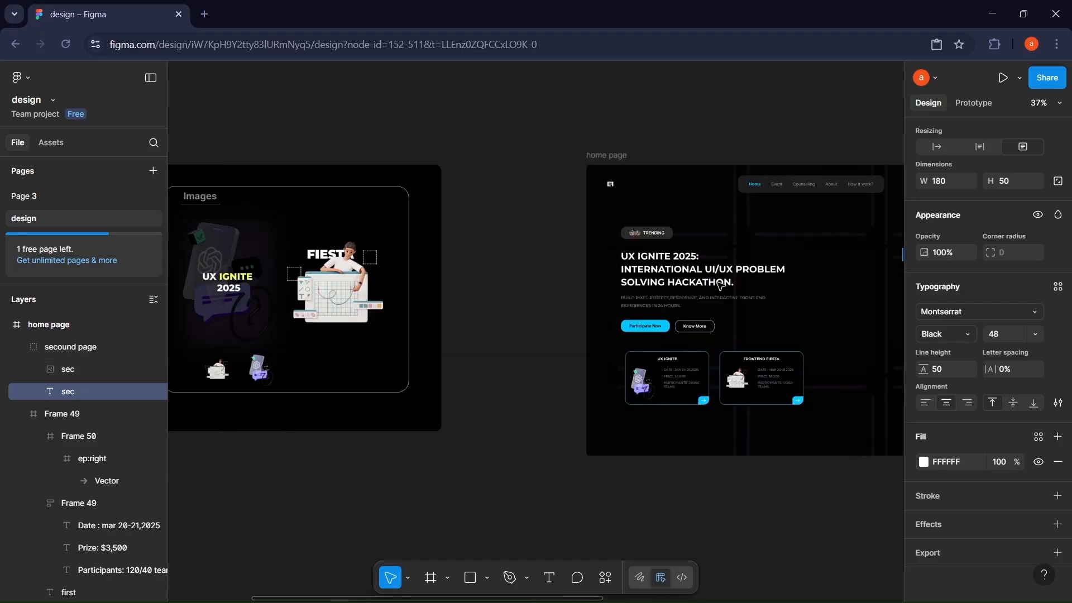
{"action": "scroll", "coordinate": [720, 284], "scroll_direction": "right", "scroll_amount": 6}
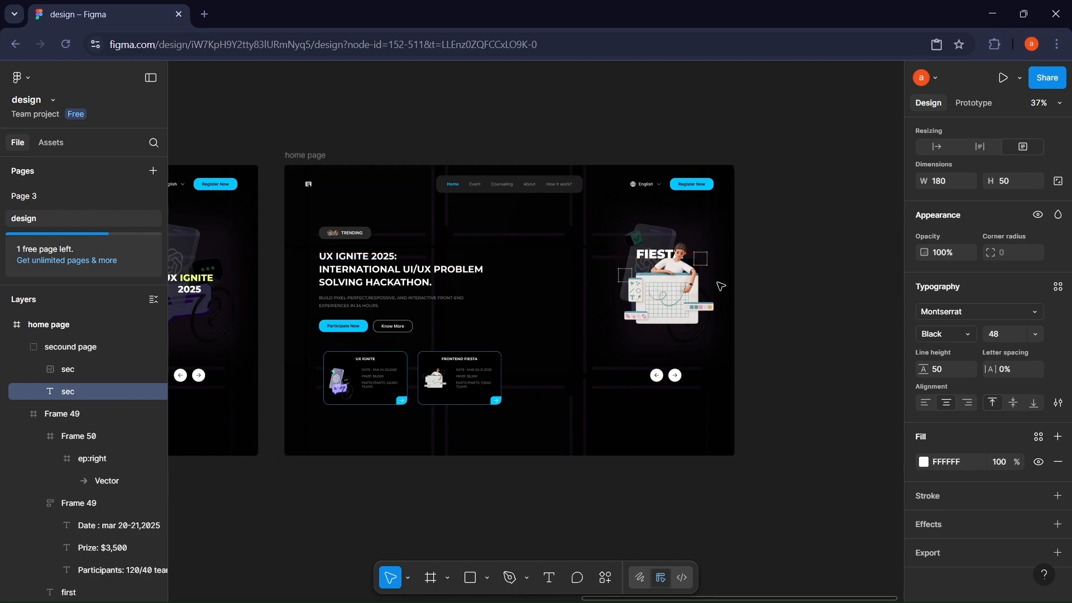
Step: Resize the smartphone image inside the duplicated page's UX Ignite group to 158 × 222
{"action": "left_click", "coordinate": [787, 287]}
{"action": "left_click", "coordinate": [50, 324]}
{"action": "scroll", "coordinate": [83, 447], "scroll_direction": "down", "scroll_amount": 3}
{"action": "left_click", "coordinate": [77, 529]}
{"action": "scroll", "coordinate": [79, 484], "scroll_direction": "down", "scroll_amount": 2}
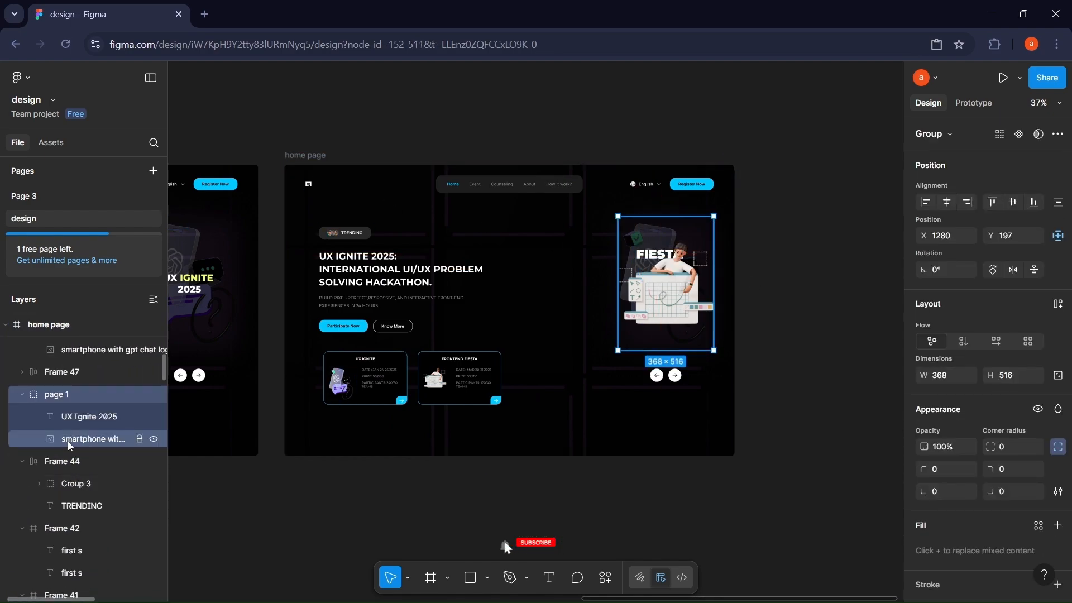
{"action": "left_click", "coordinate": [69, 441]}
{"action": "left_click", "coordinate": [949, 342]}
{"action": "type", "text": "158"}
{"action": "key", "text": "Return"}
{"action": "type", "text": "222"}
{"action": "key", "text": "Return"}
Step: Move the resized smartphone image to the group's lower-right corner at X 1490, Y 491
{"action": "key", "text": "shift+Down"}
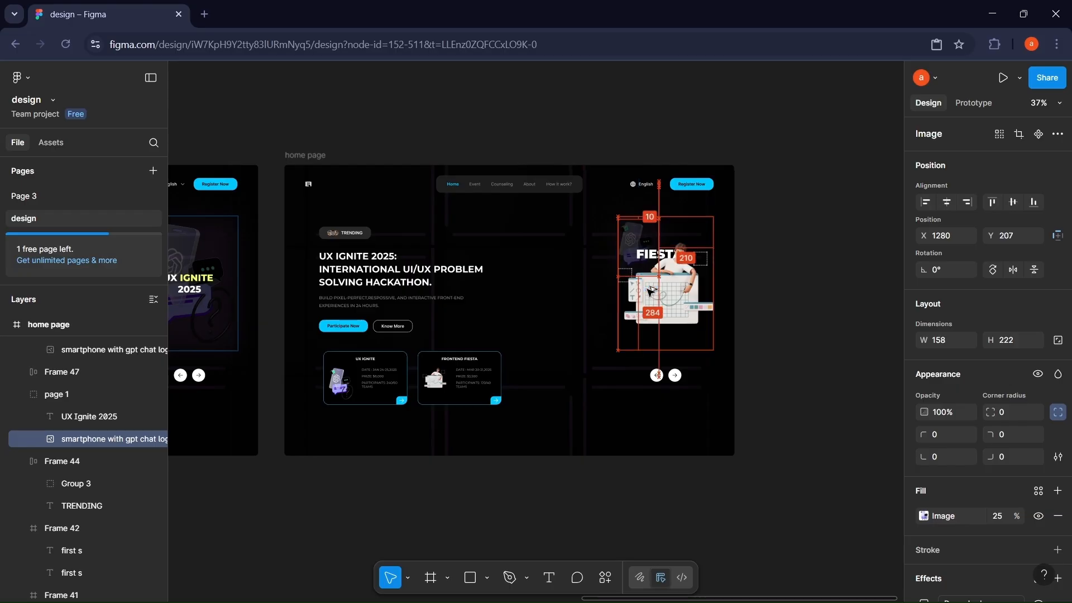
{"action": "key", "text": "shift+Down"}
{"action": "key", "text": "shift+Down"}
{"action": "key", "text": "shift+Down"}
{"action": "key", "text": "shift+Down"}
{"action": "key", "text": "shift+Down"}
{"action": "key", "text": "shift+Down"}
{"action": "key", "text": "shift+Down"}
{"action": "key", "text": "shift+Down"}
{"action": "key", "text": "shift+Down"}
{"action": "key", "text": "shift+Down"}
{"action": "key", "text": "shift+Down"}
{"action": "key", "text": "shift+Down"}
{"action": "key", "text": "shift+Down"}
{"action": "key", "text": "shift+Down"}
{"action": "key", "text": "shift+Down"}
{"action": "key", "text": "shift+Down"}
{"action": "key", "text": "shift+Down"}
{"action": "key", "text": "shift+Down"}
{"action": "key", "text": "shift+Down"}
{"action": "key", "text": "shift+Down"}
{"action": "key", "text": "Down"}
{"action": "key", "text": "Down"}
{"action": "key", "text": "Down"}
{"action": "key", "text": "Down"}
{"action": "key", "text": "shift+Right"}
{"action": "key", "text": "shift+Right"}
{"action": "key", "text": "shift+Right"}
{"action": "key", "text": "shift+Right"}
{"action": "key", "text": "shift+Right"}
{"action": "key", "text": "shift+Right"}
{"action": "key", "text": "shift+Right"}
{"action": "key", "text": "shift+Right"}
{"action": "key", "text": "shift+Right"}
{"action": "key", "text": "shift+Right"}
{"action": "key", "text": "shift+Right"}
{"action": "key", "text": "shift+Right"}
{"action": "key", "text": "shift+Right"}
{"action": "key", "text": "shift+Right"}
{"action": "key", "text": "shift+Right"}
{"action": "key", "text": "shift+Right"}
{"action": "key", "text": "shift+Right"}
{"action": "key", "text": "shift+Right"}
{"action": "key", "text": "shift+Right"}
{"action": "key", "text": "shift+Right"}
{"action": "key", "text": "shift+Right"}
Step: Set the smartphone image's fill opacity to 0% and remove its effect
{"action": "scroll", "coordinate": [1029, 443], "scroll_direction": "down", "scroll_amount": 2}
{"action": "left_click", "coordinate": [998, 432]}
{"action": "type", "text": "0"}
{"action": "key", "text": "Return"}
{"action": "left_click", "coordinate": [1058, 518]}
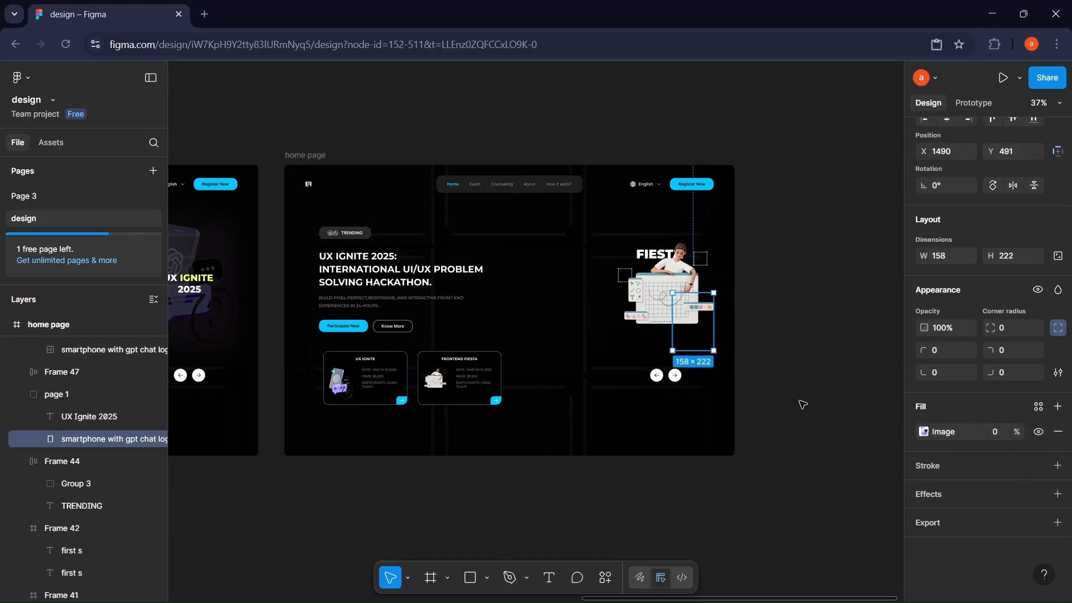
{"action": "left_click", "coordinate": [737, 339]}
Step: Move the UX Ignite 2025 headline out of its text frame to X -650, Y 0 on the duplicated page
{"action": "left_click", "coordinate": [412, 276]}
{"action": "scroll", "coordinate": [412, 276], "scroll_direction": "left", "scroll_amount": 1}
{"action": "double_click", "coordinate": [451, 274]}
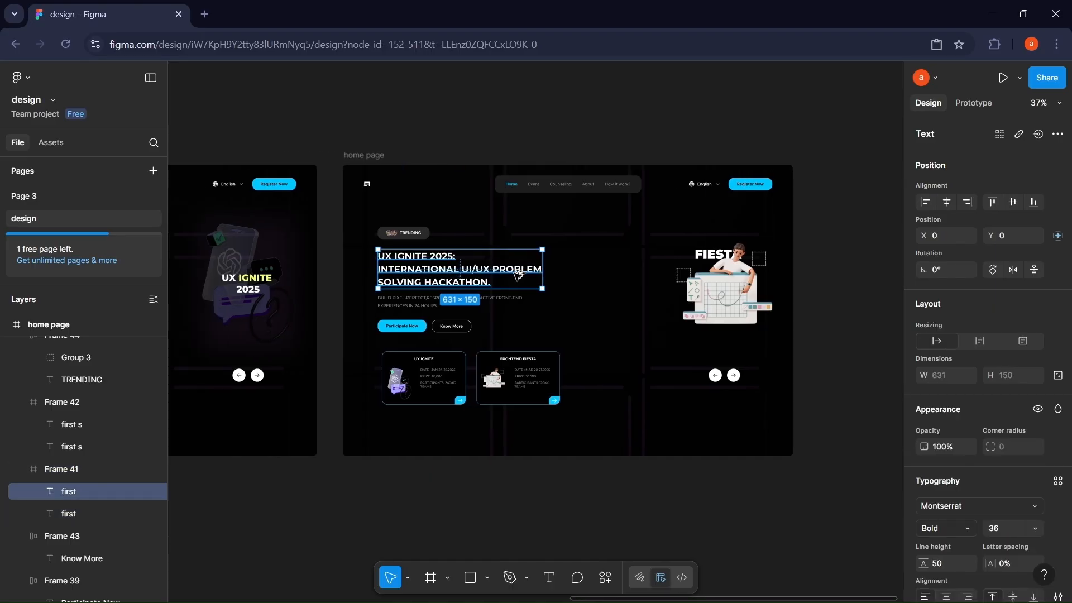
{"action": "key", "text": "shift+Left"}
{"action": "key", "text": "shift+Left"}
{"action": "key", "text": "shift+Left"}
{"action": "key", "text": "shift+Left"}
{"action": "key", "text": "shift+Left"}
{"action": "key", "text": "shift+Left"}
{"action": "key", "text": "shift+Left"}
{"action": "key", "text": "shift+Left"}
{"action": "key", "text": "shift+Left"}
{"action": "key", "text": "shift+Left"}
{"action": "key", "text": "shift+Left"}
{"action": "key", "text": "shift+Left"}
{"action": "key", "text": "shift+Left"}
{"action": "key", "text": "shift+Left"}
{"action": "key", "text": "shift+Left"}
{"action": "key", "text": "shift+Left"}
{"action": "key", "text": "shift+Left"}
{"action": "key", "text": "shift+Left"}
{"action": "key", "text": "shift+Left"}
{"action": "key", "text": "shift+Left"}
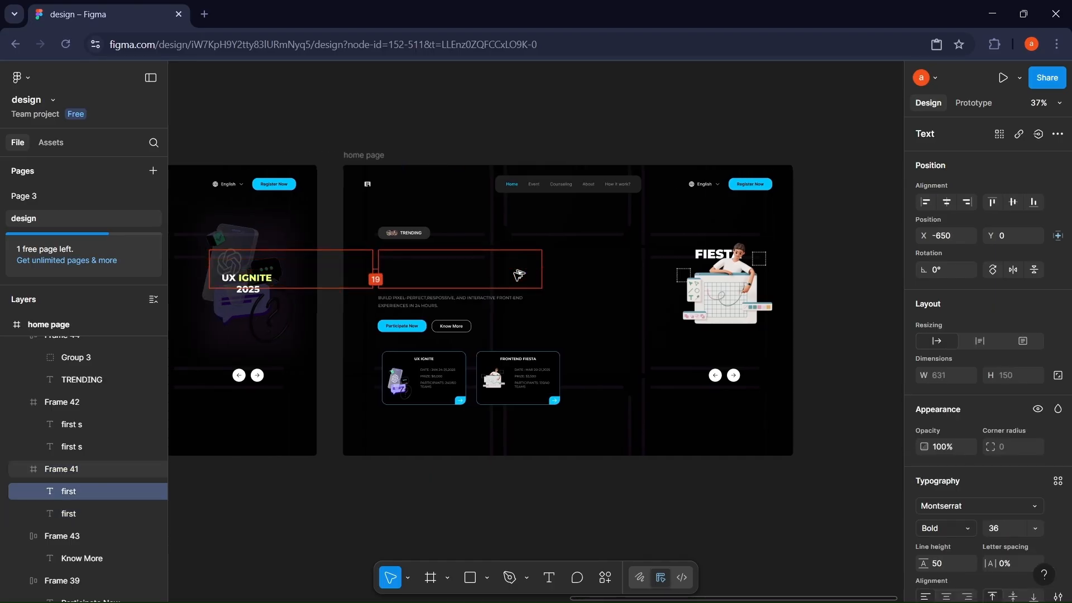
Step: Center the Frontend Fiesta 2025 headline horizontally in its frame with 100% fill opacity, and open the UX Ignite headline's fill opacity for editing
{"action": "left_click", "coordinate": [444, 285]}
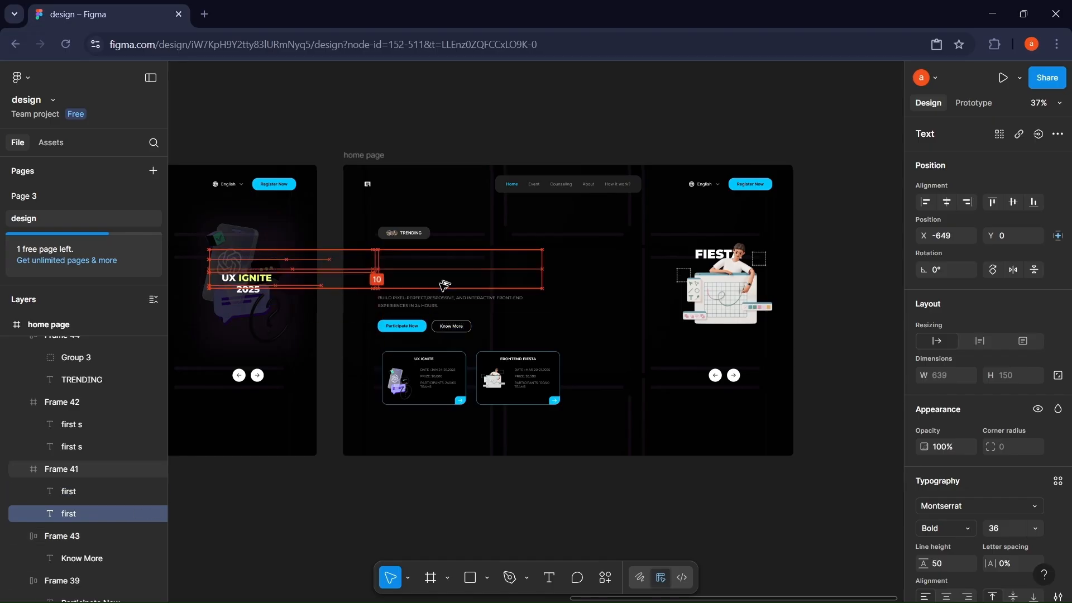
{"action": "key", "text": "alt+h"}
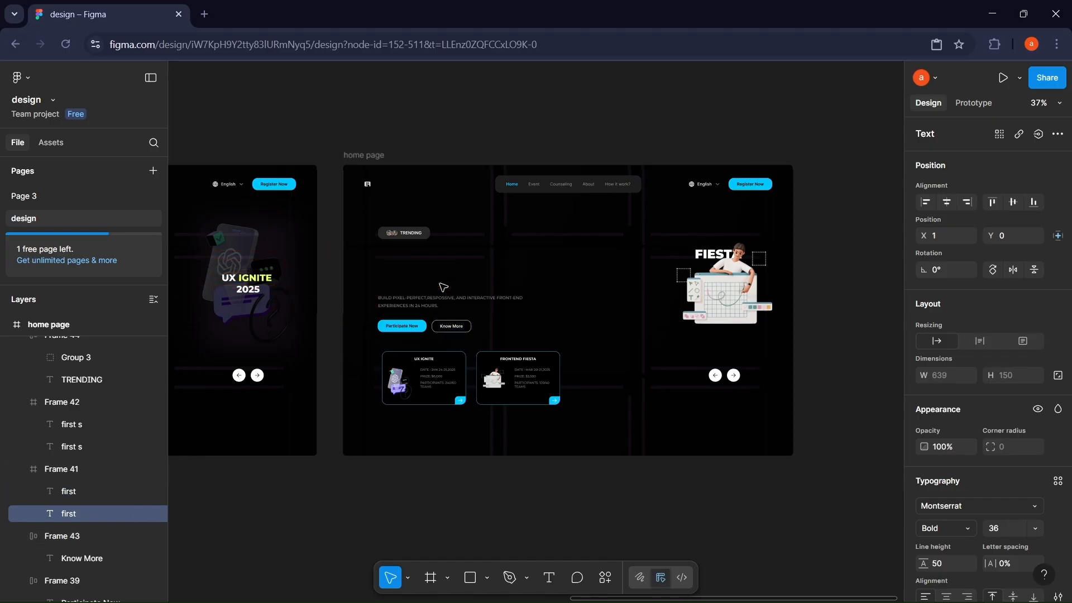
{"action": "scroll", "coordinate": [999, 462], "scroll_direction": "down", "scroll_amount": 3}
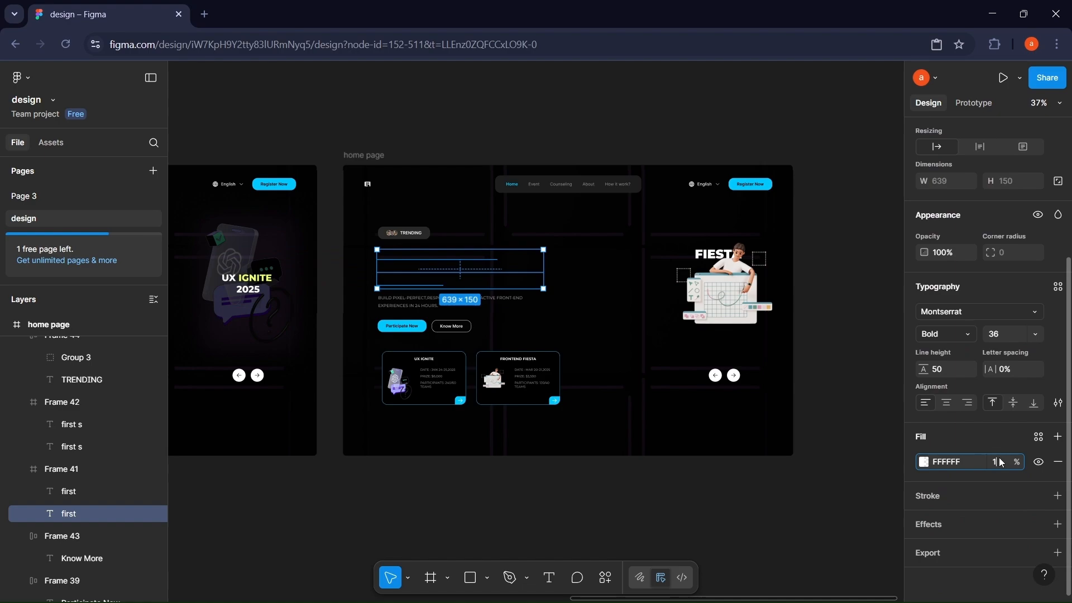
{"action": "left_click", "coordinate": [69, 491]}
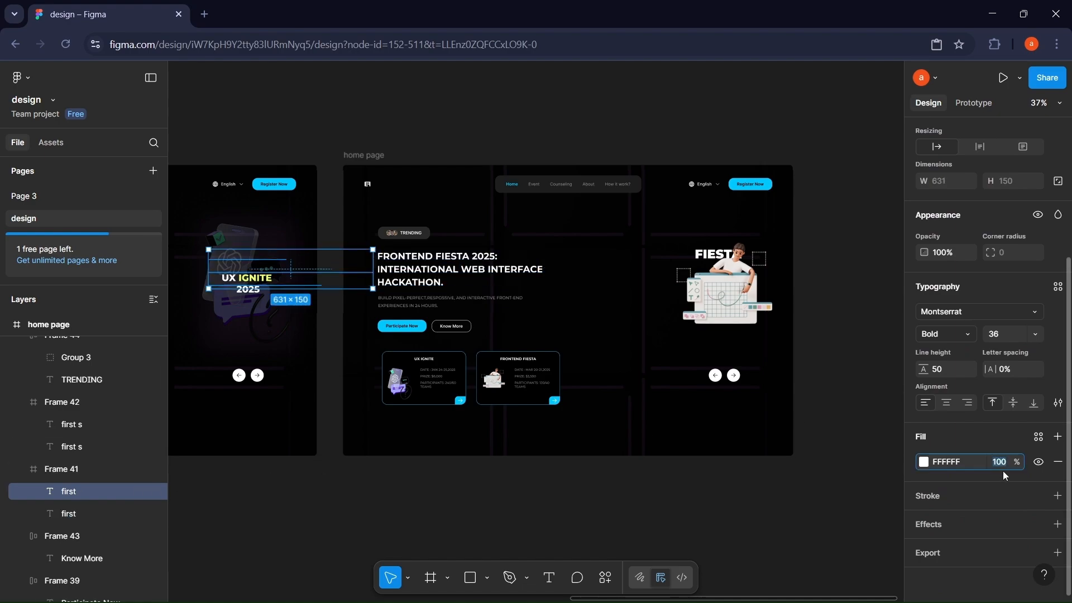
Step: Move the "Build pixel-perfect" description down out of its text frame to X 0, Y 80
{"action": "scroll", "coordinate": [446, 310], "scroll_direction": "up", "scroll_amount": 2}
{"action": "left_click", "coordinate": [448, 304]}
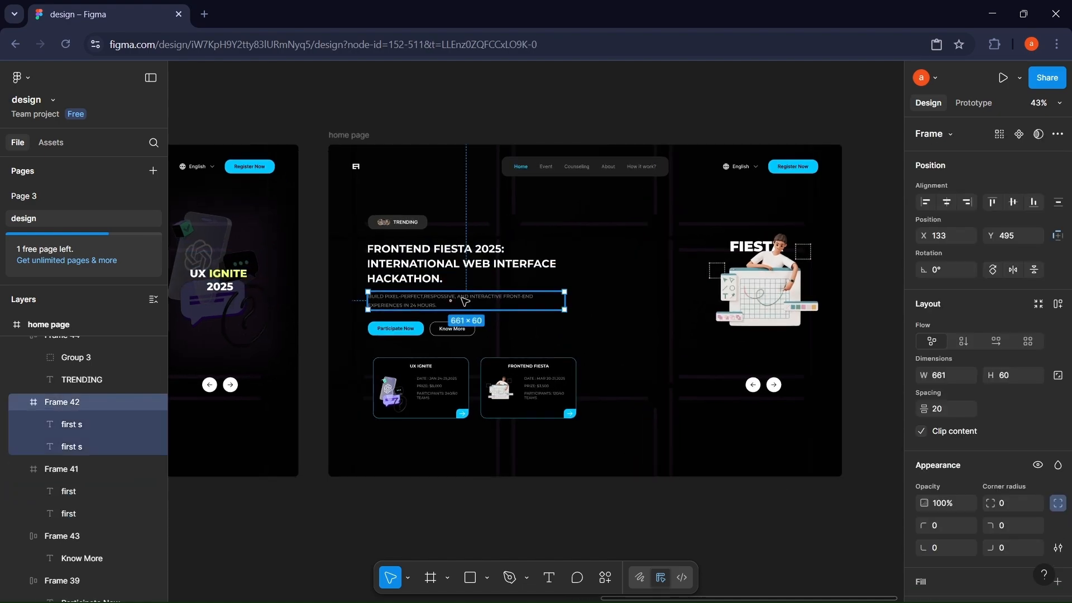
{"action": "double_click", "coordinate": [448, 304]}
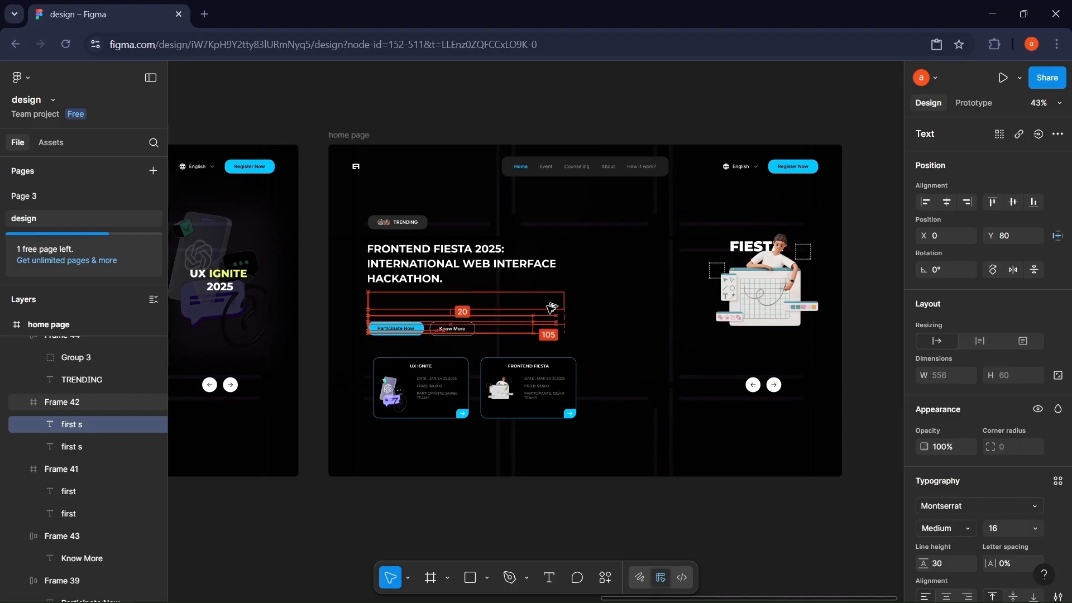
Step: Align the "Reimagining the future of digital experiences" description to Y 0 in its frame and set its fill opacity to 52%
{"action": "left_click", "coordinate": [129, 447]}
{"action": "key", "text": "shift+Up"}
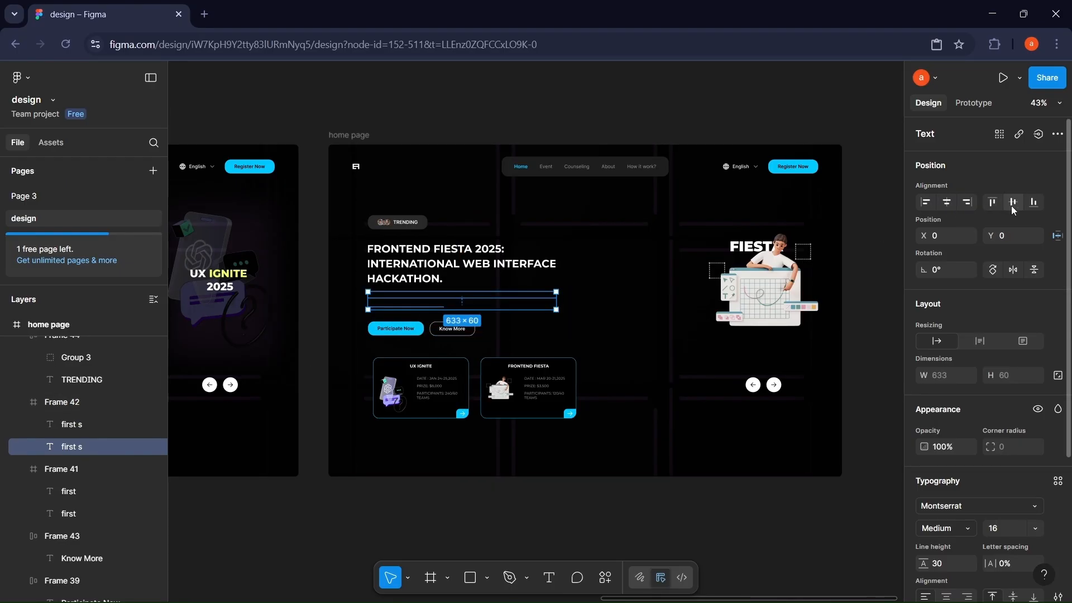
{"action": "scroll", "coordinate": [999, 463], "scroll_direction": "down", "scroll_amount": 4}
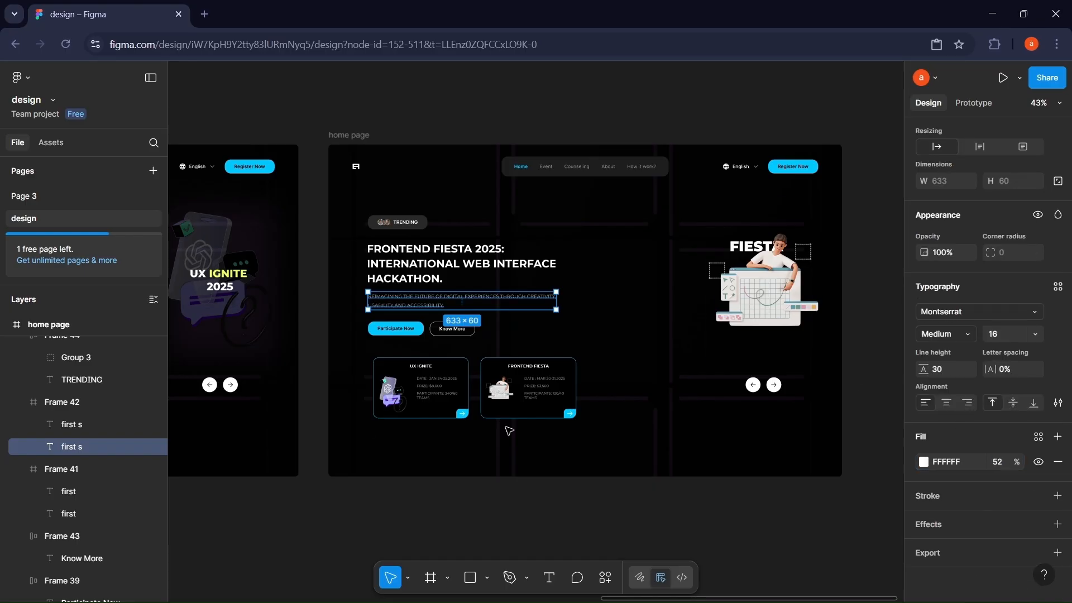
{"action": "left_click", "coordinate": [71, 424]}
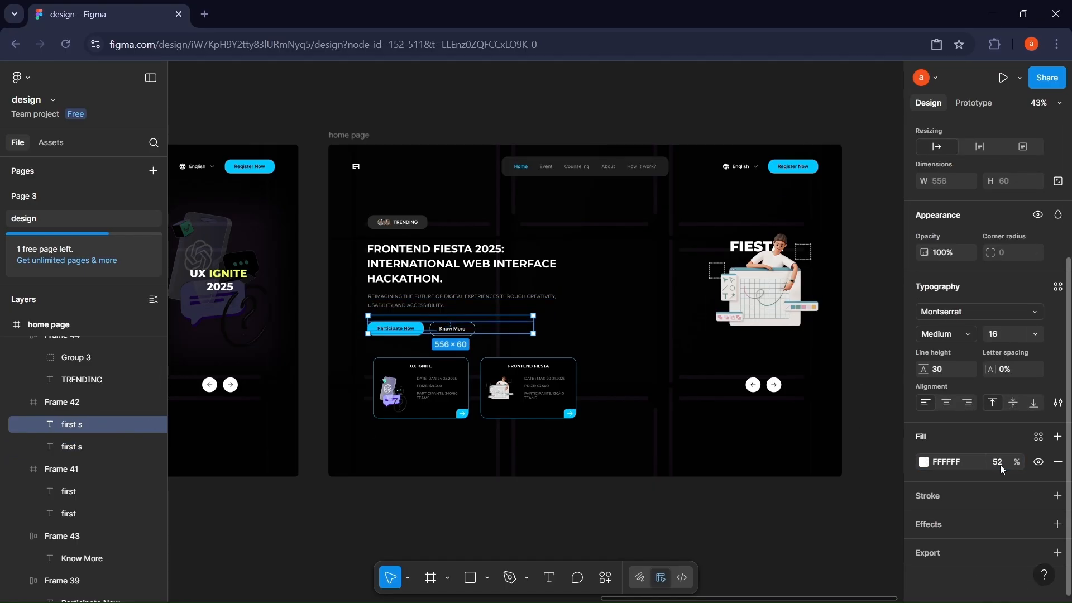
{"action": "left_click", "coordinate": [609, 349]}
{"action": "scroll", "coordinate": [677, 321], "scroll_direction": "down", "scroll_amount": 2}
{"action": "scroll", "coordinate": [676, 321], "scroll_direction": "right", "scroll_amount": 2}
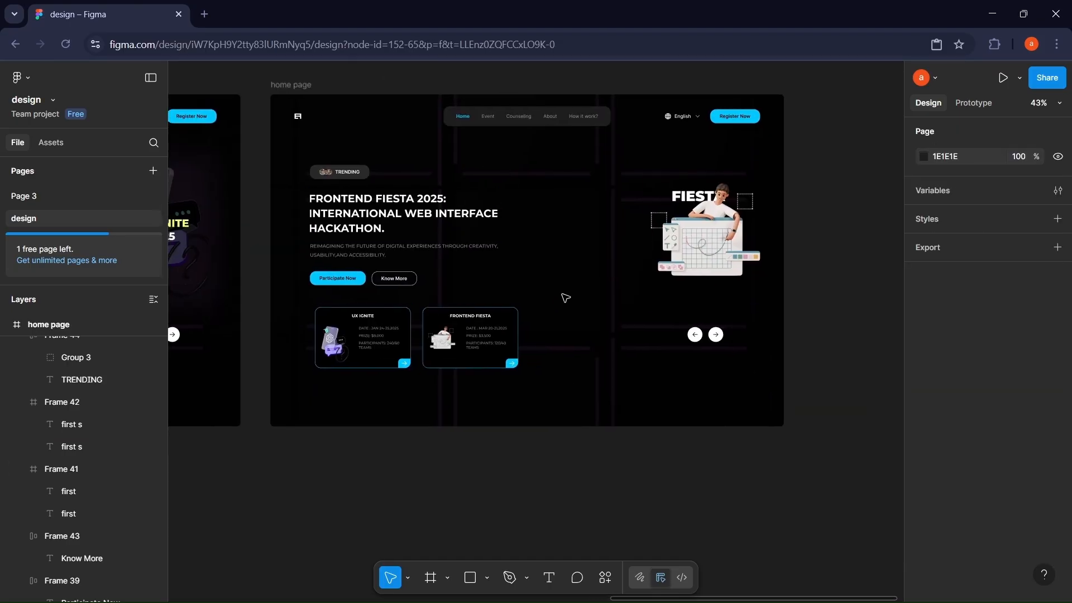
{"action": "scroll", "coordinate": [570, 294], "scroll_direction": "up", "scroll_amount": 2}
{"action": "scroll", "coordinate": [570, 294], "scroll_direction": "left", "scroll_amount": 1}
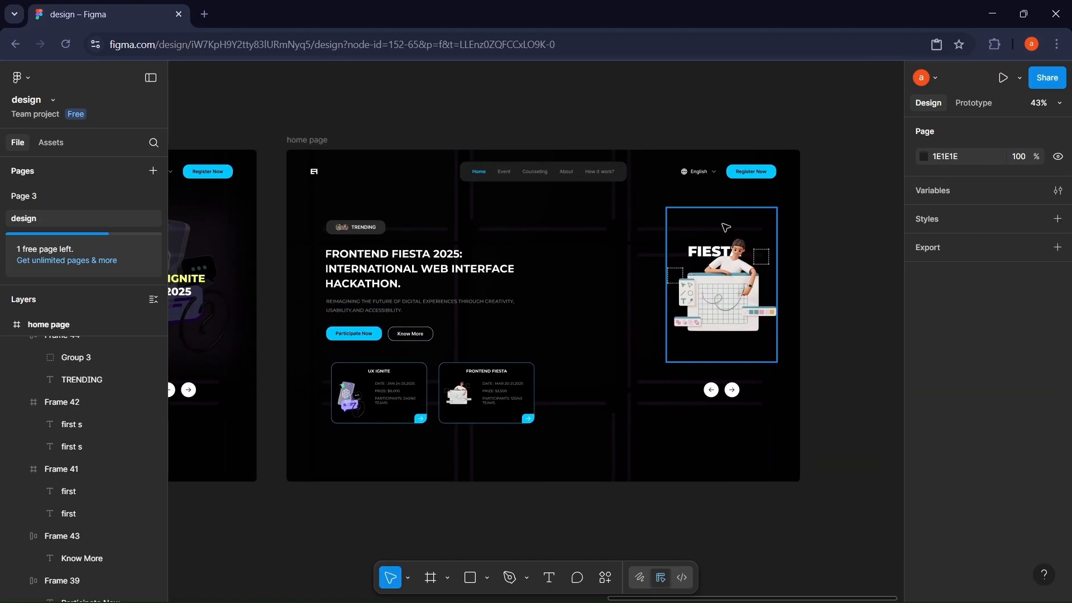
Step: Try removing the outline from the Frontend Fiesta card on the UX Ignite page
{"action": "scroll", "coordinate": [533, 328], "scroll_direction": "left", "scroll_amount": 7}
{"action": "scroll", "coordinate": [533, 327], "scroll_direction": "down", "scroll_amount": 2}
{"action": "scroll", "coordinate": [533, 328], "scroll_direction": "right", "scroll_amount": 4}
{"action": "scroll", "coordinate": [571, 334], "scroll_direction": "up", "scroll_amount": 3}
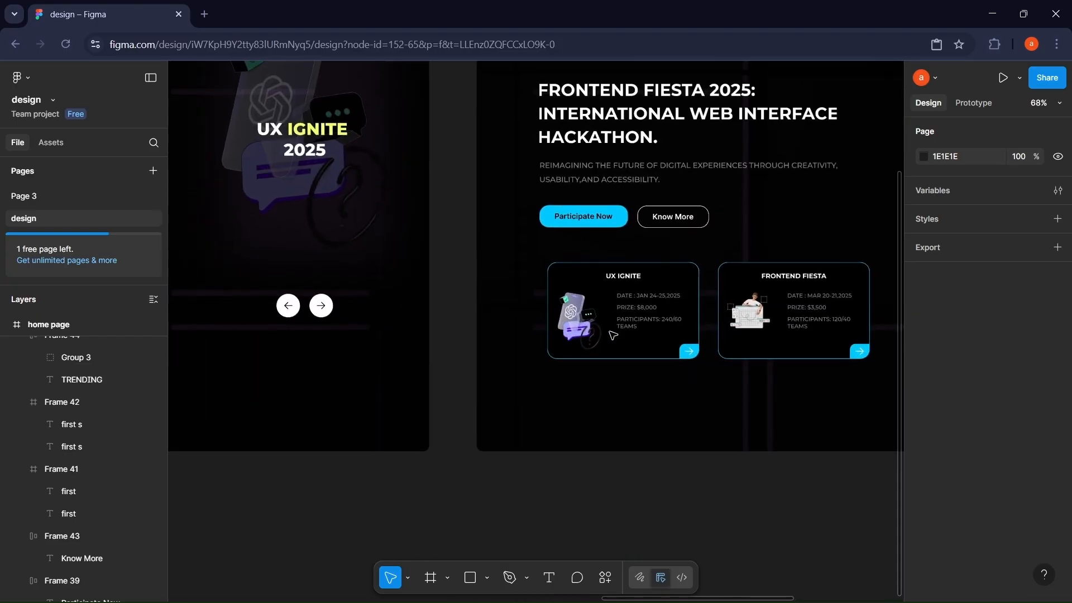
{"action": "scroll", "coordinate": [571, 333], "scroll_direction": "left", "scroll_amount": 9}
{"action": "left_click", "coordinate": [481, 335]}
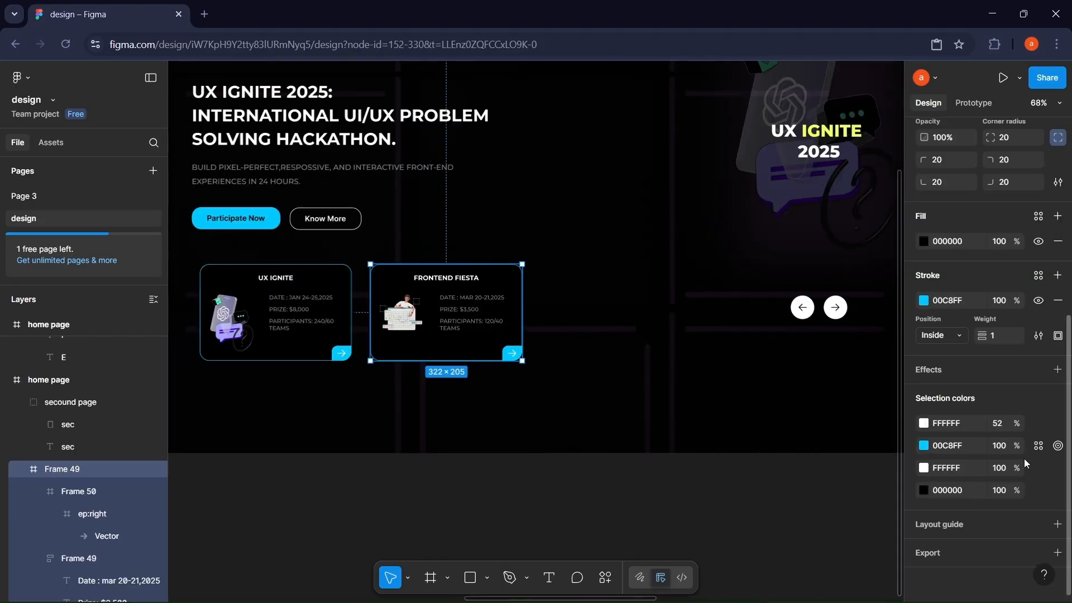
{"action": "left_click", "coordinate": [1058, 301]}
{"action": "left_click", "coordinate": [610, 350]}
{"action": "scroll", "coordinate": [594, 349], "scroll_direction": "right", "scroll_amount": 5}
{"action": "scroll", "coordinate": [595, 349], "scroll_direction": "left", "scroll_amount": 4}
{"action": "key", "text": "ctrl+z"}
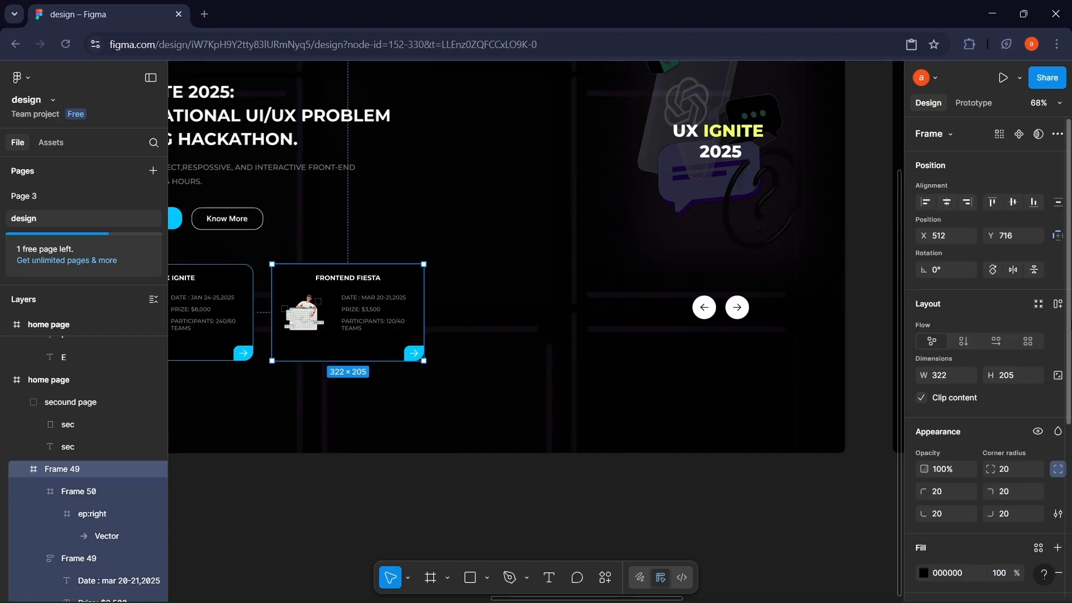
Step: Recolor the stroke of the Frontend Fiesta card on the UX Ignite page to DEDEDE
{"action": "scroll", "coordinate": [1056, 322], "scroll_direction": "down", "scroll_amount": 5}
{"action": "left_click", "coordinate": [1057, 340]}
{"action": "left_click_drag", "start_coordinate": [783, 328], "coordinate": [708, 322]}
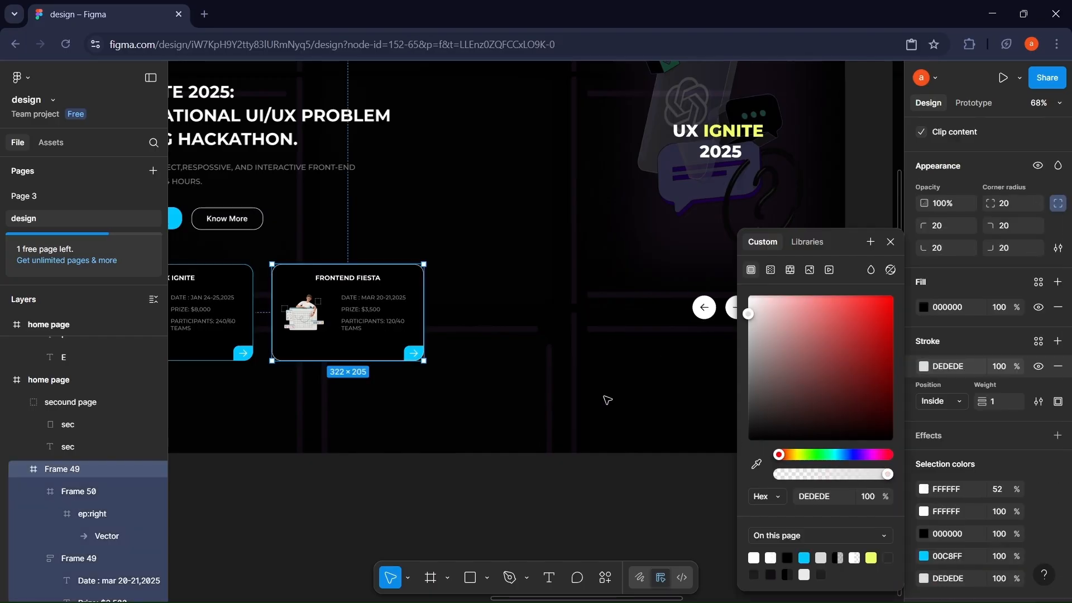
{"action": "left_click", "coordinate": [607, 400]}
Step: Recolor the stroke of the UX Ignite card on the Frontend Fiesta page to white
{"action": "scroll", "coordinate": [612, 394], "scroll_direction": "left", "scroll_amount": 8}
{"action": "scroll", "coordinate": [610, 397], "scroll_direction": "right", "scroll_amount": 1}
{"action": "left_click", "coordinate": [609, 346]}
{"action": "left_click", "coordinate": [924, 301]}
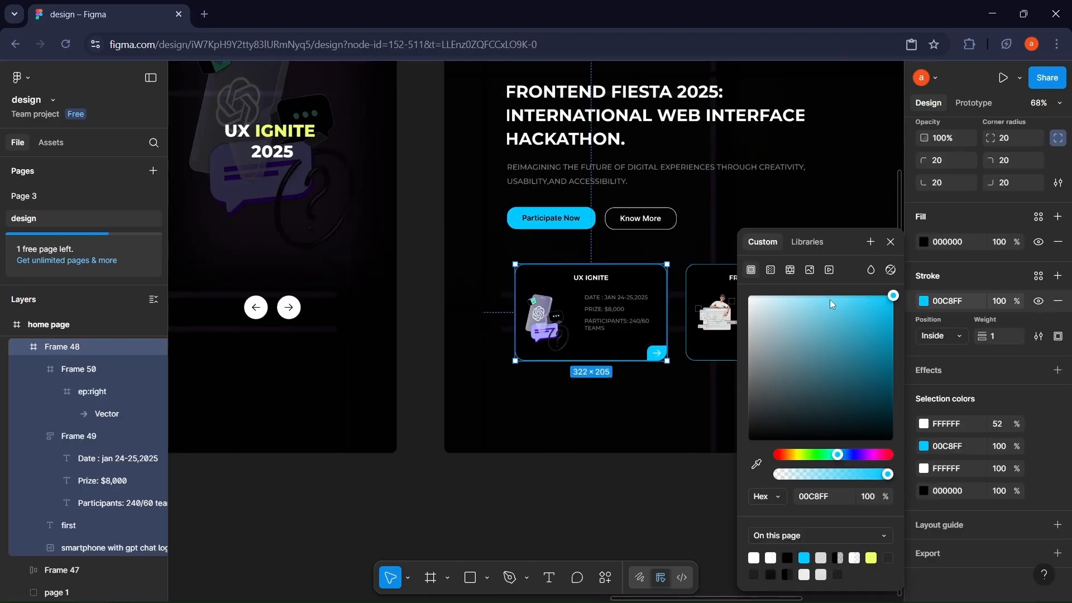
{"action": "left_click_drag", "start_coordinate": [865, 300], "coordinate": [742, 293]}
{"action": "left_click", "coordinate": [618, 447]}
Step: Copy the TRENDING badge to the empty canvas above the UX Ignite page and duplicate it into a row of four
{"action": "scroll", "coordinate": [618, 447], "scroll_direction": "down", "scroll_amount": 4}
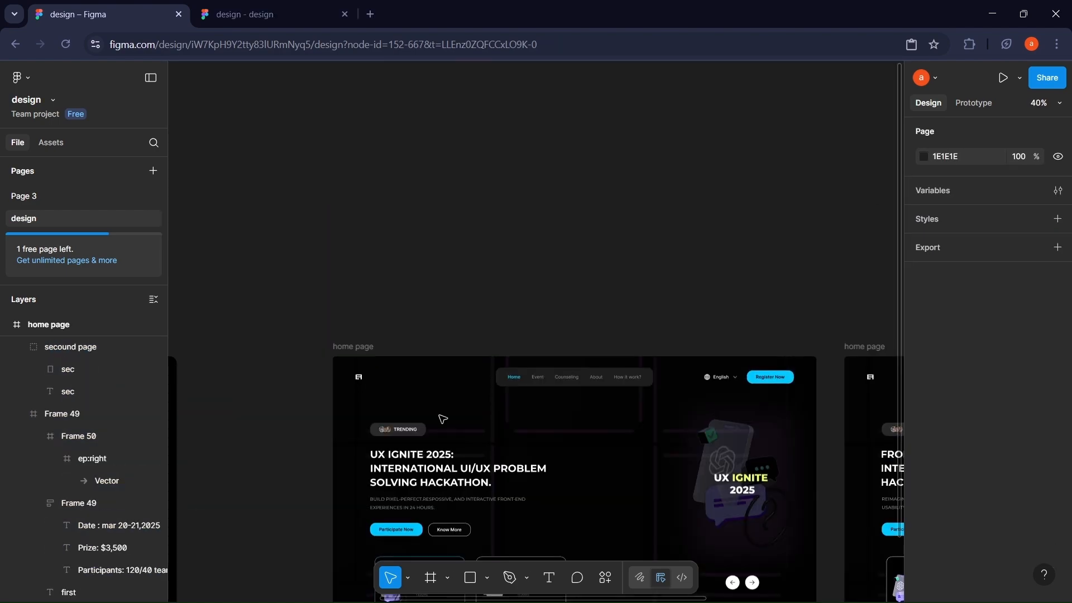
{"action": "scroll", "coordinate": [411, 419], "scroll_direction": "up", "scroll_amount": 3}
{"action": "left_click", "coordinate": [398, 434]}
{"action": "left_click_drag", "start_coordinate": [399, 433], "coordinate": [447, 144], "text": "alt"}
{"action": "scroll", "coordinate": [480, 195], "scroll_direction": "up", "scroll_amount": 3}
{"action": "left_click_drag", "start_coordinate": [441, 256], "coordinate": [438, 199]}
{"action": "left_click_drag", "start_coordinate": [438, 200], "coordinate": [550, 198], "text": "alt"}
{"action": "left_click_drag", "start_coordinate": [550, 198], "coordinate": [779, 197], "text": "alt"}
Step: Combine the four TRENDING badges into one component set
{"action": "left_click_drag", "start_coordinate": [330, 143], "coordinate": [890, 257]}
{"action": "left_click", "coordinate": [1022, 134]}
{"action": "left_click", "coordinate": [946, 194]}
Step: Add a 00C8FF stroke with weight 1 to the first TRENDING variant, applied to its top side only
{"action": "left_click", "coordinate": [493, 218]}
{"action": "scroll", "coordinate": [1021, 356], "scroll_direction": "down", "scroll_amount": 4}
{"action": "scroll", "coordinate": [1020, 359], "scroll_direction": "down", "scroll_amount": 2}
{"action": "left_click", "coordinate": [1021, 363]}
{"action": "left_click", "coordinate": [924, 389]}
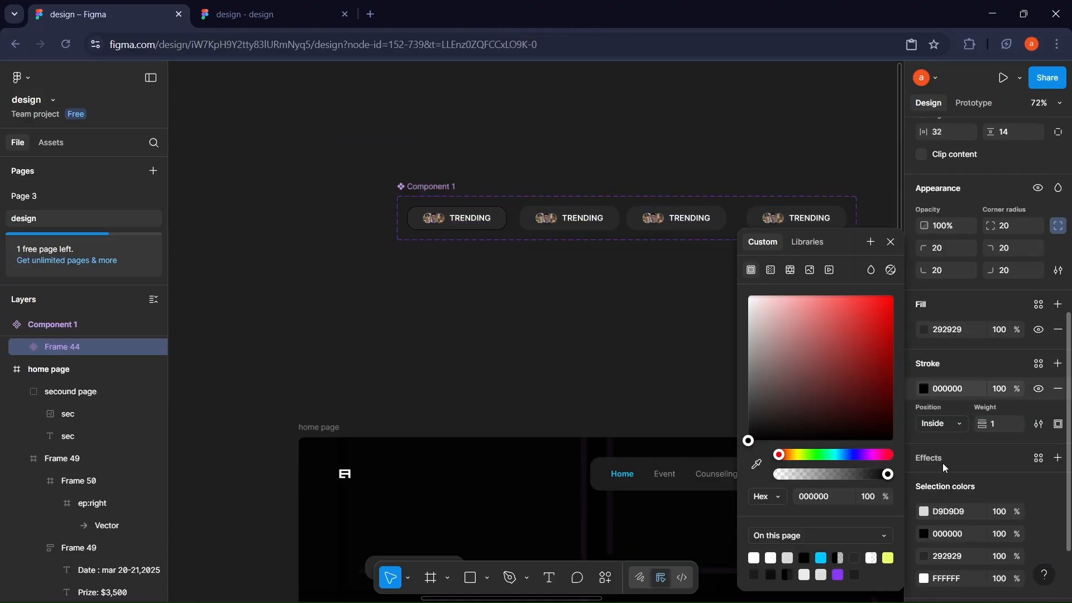
{"action": "left_click", "coordinate": [821, 558]}
{"action": "left_click", "coordinate": [1058, 424]}
{"action": "left_click", "coordinate": [1027, 445]}
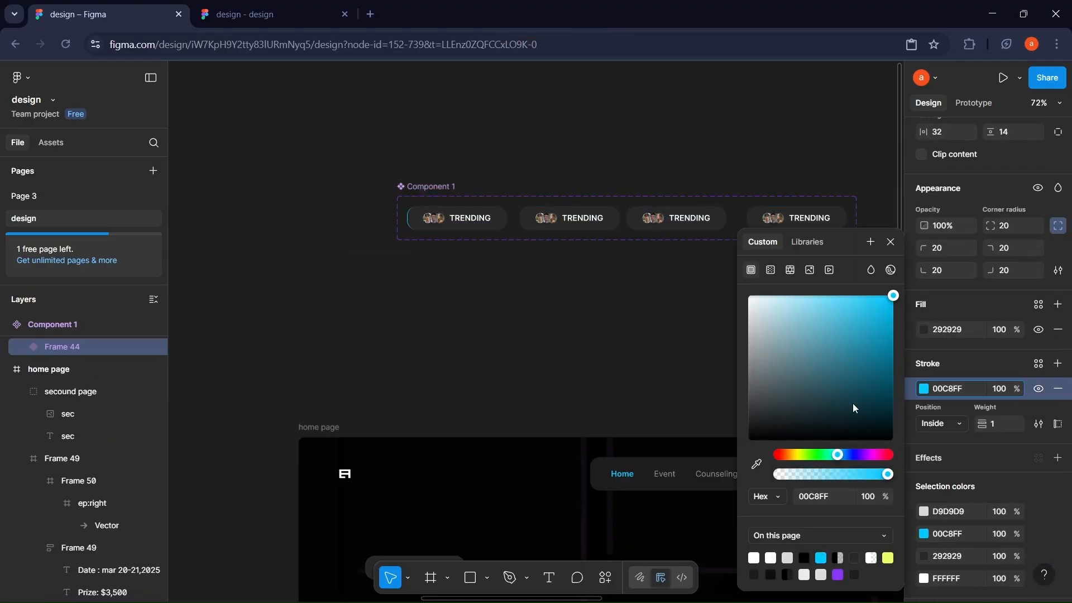
{"action": "left_click", "coordinate": [1055, 423]}
{"action": "left_click", "coordinate": [1026, 466]}
Step: Add a 00C8FF stroke to the second TRENDING variant, applied to its right side only
{"action": "left_click", "coordinate": [599, 223]}
{"action": "left_click", "coordinate": [1057, 363]}
{"action": "left_click", "coordinate": [924, 389]}
{"action": "left_click", "coordinate": [821, 558]}
{"action": "left_click", "coordinate": [1058, 424]}
{"action": "left_click", "coordinate": [1033, 503]}
Step: Add a 00C8FF stroke to the third TRENDING variant, applied to its bottom side only
{"action": "left_click", "coordinate": [716, 227]}
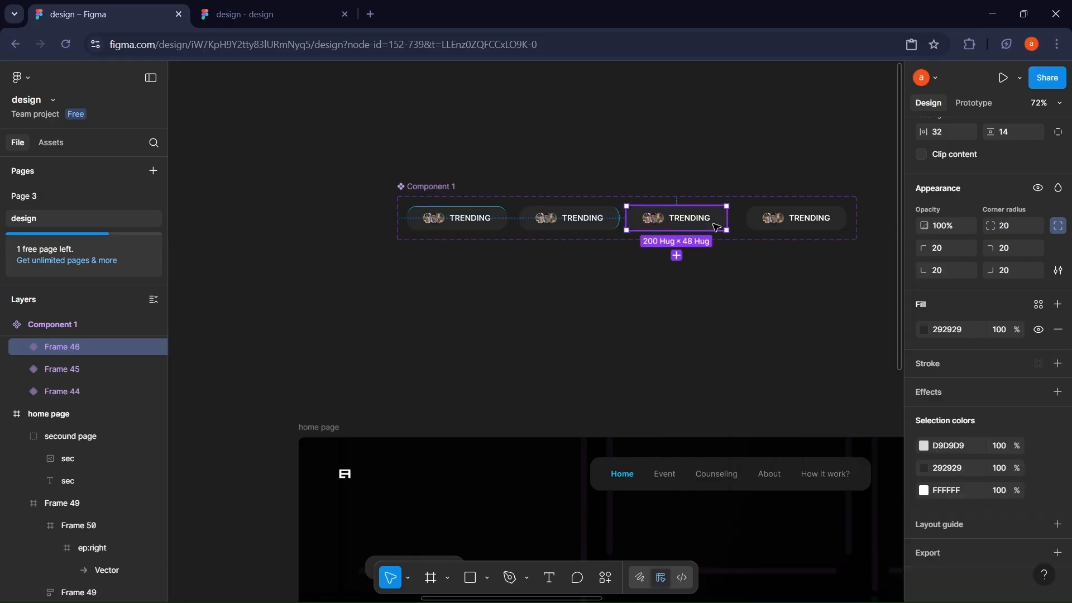
{"action": "left_click", "coordinate": [1057, 364]}
{"action": "left_click", "coordinate": [923, 389]}
{"action": "left_click", "coordinate": [821, 558]}
{"action": "left_click", "coordinate": [1058, 424]}
{"action": "left_click", "coordinate": [1027, 483]}
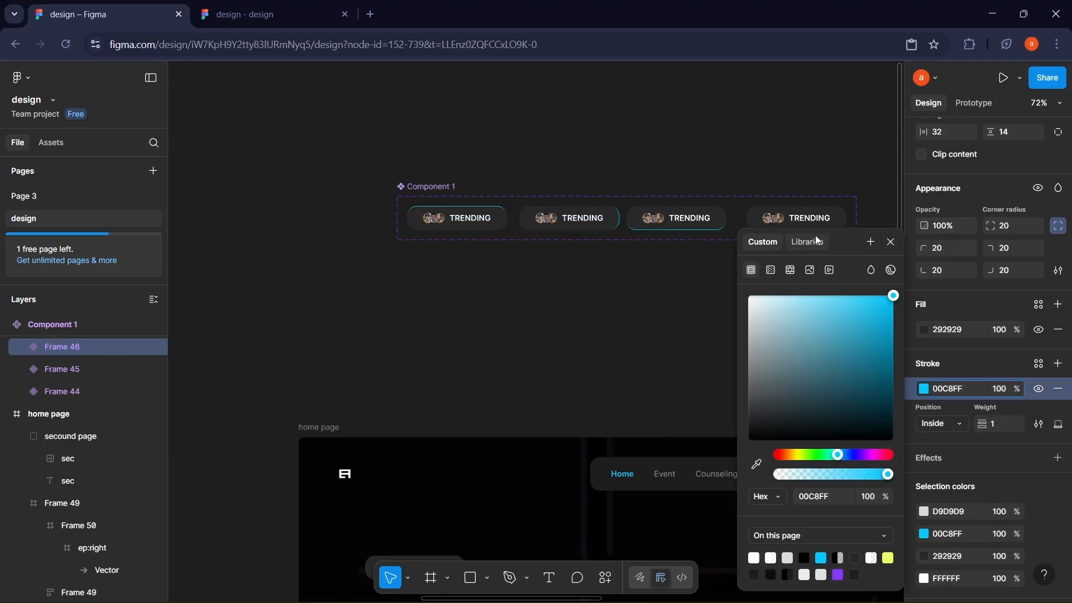
Step: Add a 00C8FF stroke to the fourth TRENDING variant, applied to its left side only
{"action": "left_click", "coordinate": [798, 219]}
{"action": "left_click", "coordinate": [1058, 364]}
{"action": "left_click", "coordinate": [924, 388]}
{"action": "left_click", "coordinate": [821, 558]}
{"action": "left_click", "coordinate": [1058, 424]}
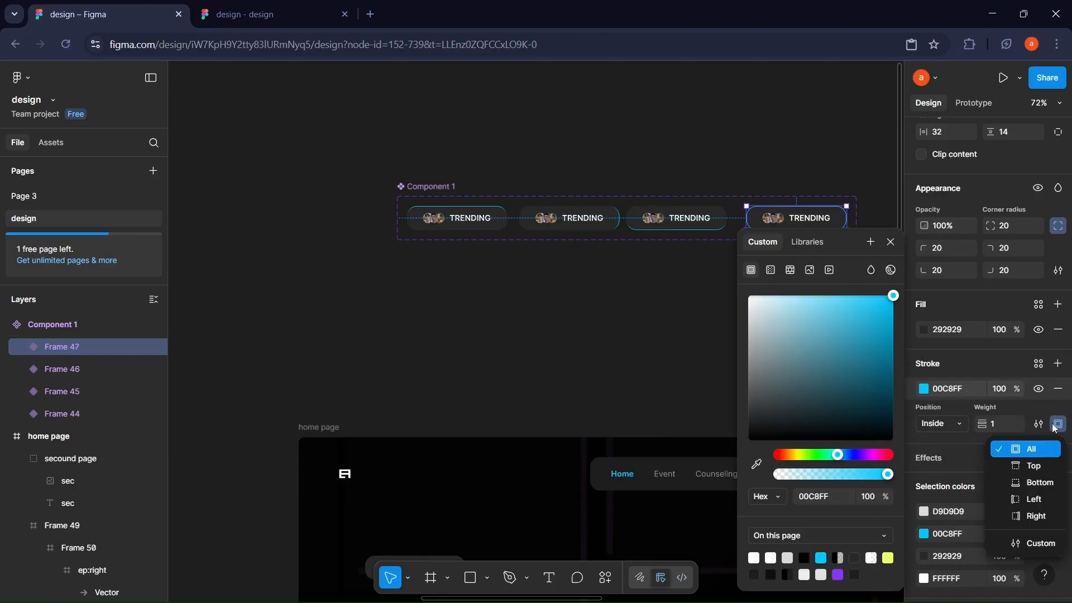
{"action": "left_click", "coordinate": [1019, 499]}
{"action": "left_click", "coordinate": [452, 246]}
Step: Shift the TRENDING component set slightly up and to the left above the UX Ignite page
{"action": "scroll", "coordinate": [453, 246], "scroll_direction": "right", "scroll_amount": 1}
{"action": "scroll", "coordinate": [452, 246], "scroll_direction": "down", "scroll_amount": 1}
{"action": "left_click_drag", "start_coordinate": [363, 144], "coordinate": [343, 132]}
Step: Add a prototype connection from the first TRENDING variant to the second, triggered After delay
{"action": "left_click", "coordinate": [973, 103]}
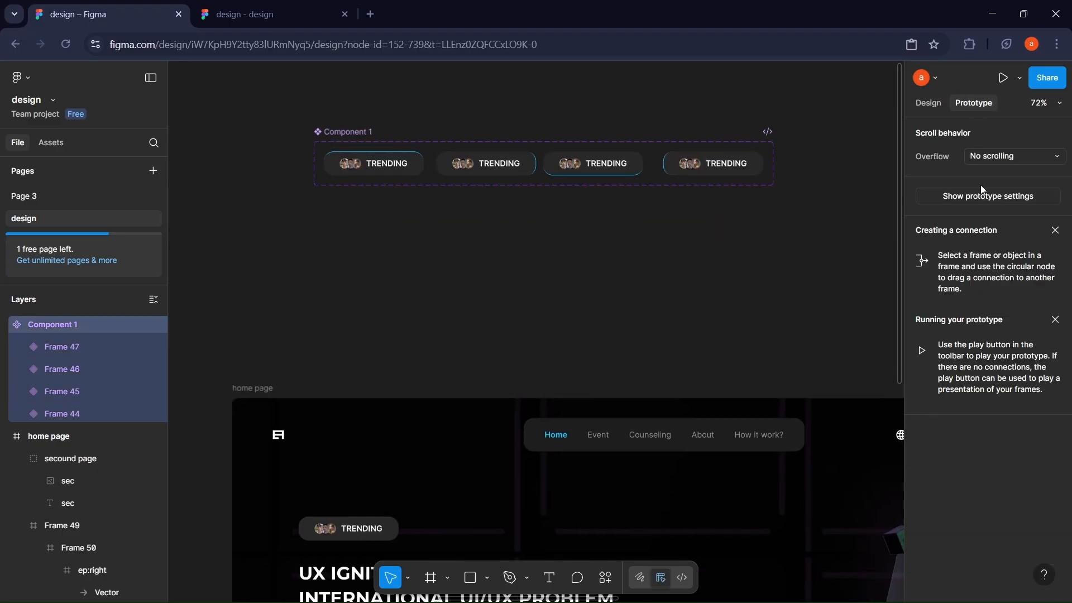
{"action": "left_click", "coordinate": [390, 163]}
{"action": "scroll", "coordinate": [411, 169], "scroll_direction": "up", "scroll_amount": 3}
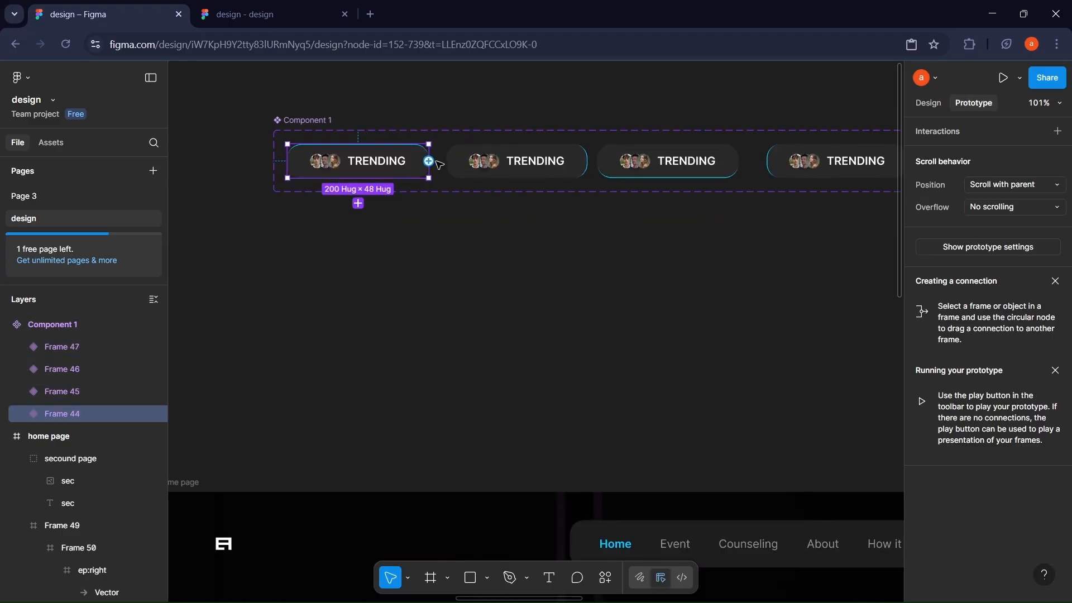
{"action": "left_click_drag", "start_coordinate": [428, 161], "coordinate": [468, 166]}
{"action": "left_click", "coordinate": [505, 228]}
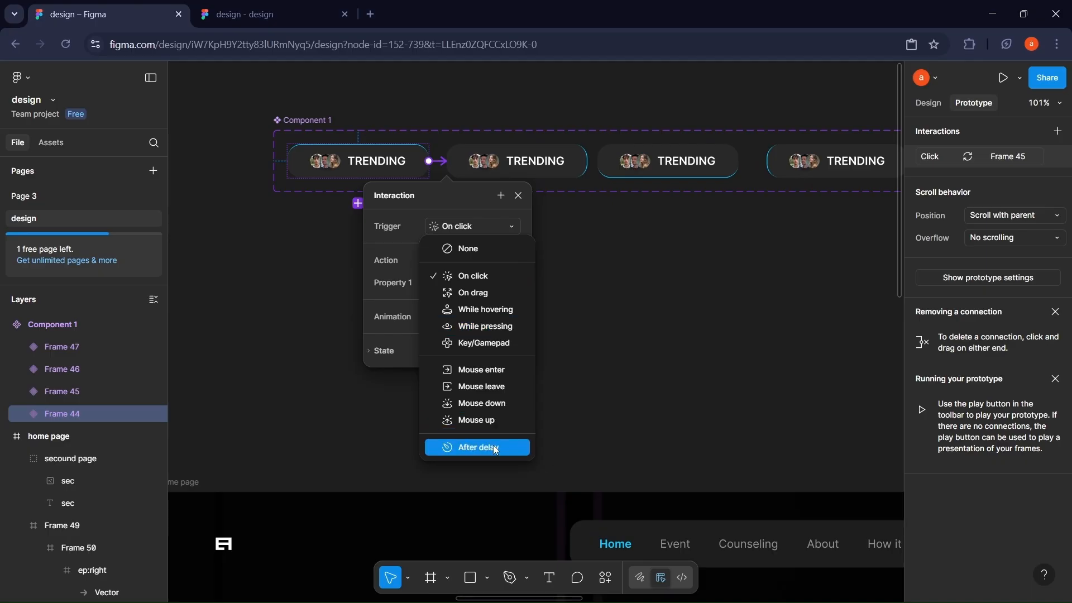
{"action": "left_click", "coordinate": [463, 444]}
Step: Set the first variant's interaction to Smart animate with a Gentle curve, 50 ms delay and 50 ms duration
{"action": "left_click", "coordinate": [472, 338]}
{"action": "left_click", "coordinate": [468, 372]}
{"action": "left_click", "coordinate": [471, 361]}
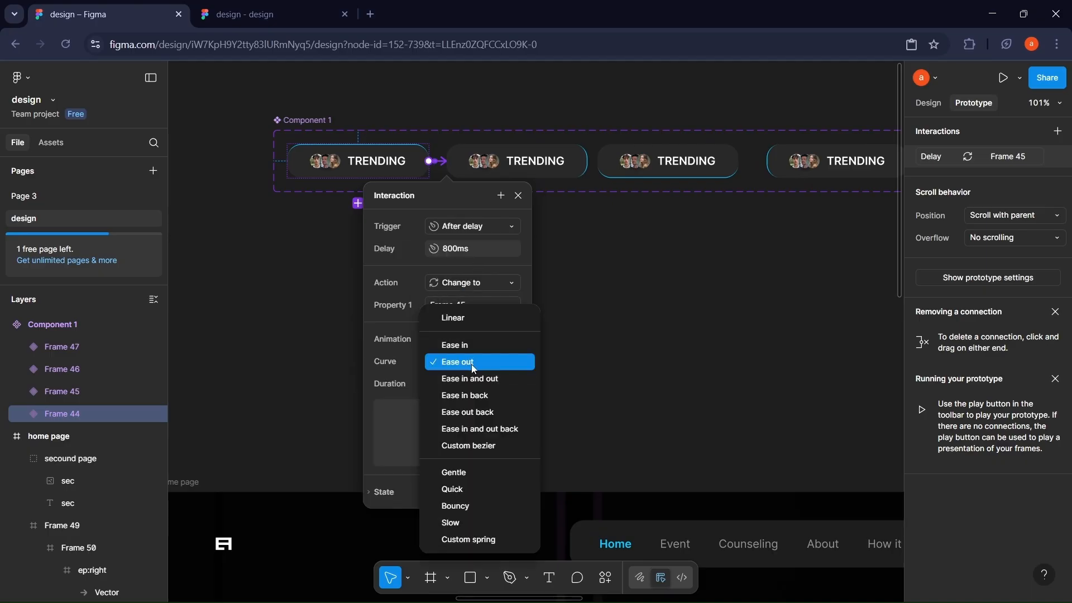
{"action": "left_click", "coordinate": [479, 475]}
{"action": "type", "text": "50"}
{"action": "key", "text": "Return"}
{"action": "left_click", "coordinate": [463, 383]}
{"action": "type", "text": "50"}
{"action": "key", "text": "Return"}
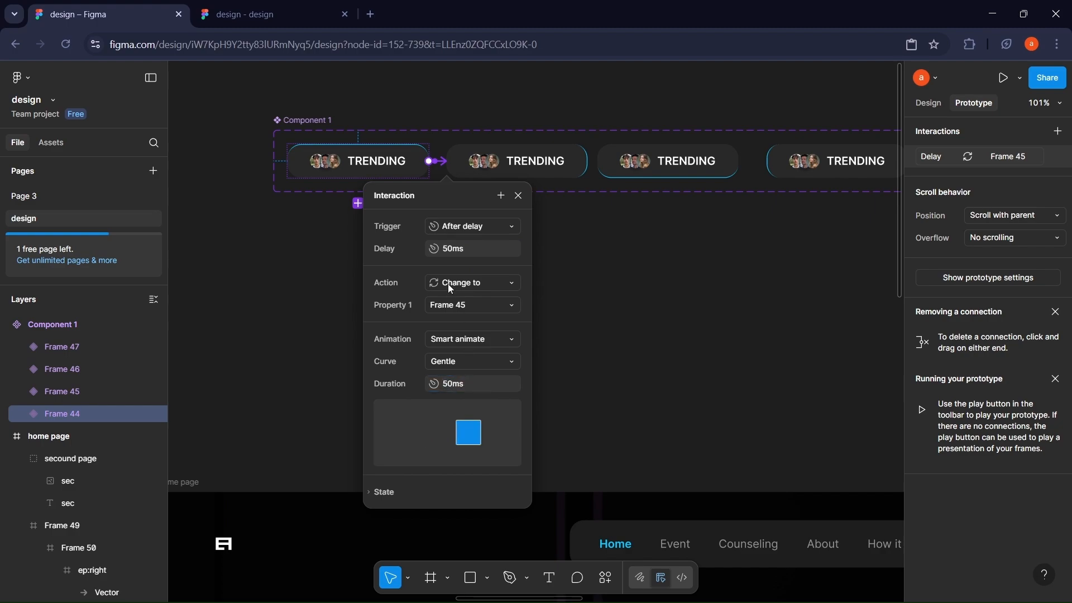
{"action": "left_click", "coordinate": [517, 195]}
Step: Connect the second TRENDING variant to the third with an After delay trigger of 50 ms
{"action": "left_click", "coordinate": [531, 161]}
{"action": "left_click_drag", "start_coordinate": [587, 161], "coordinate": [628, 163]}
{"action": "left_click", "coordinate": [622, 226]}
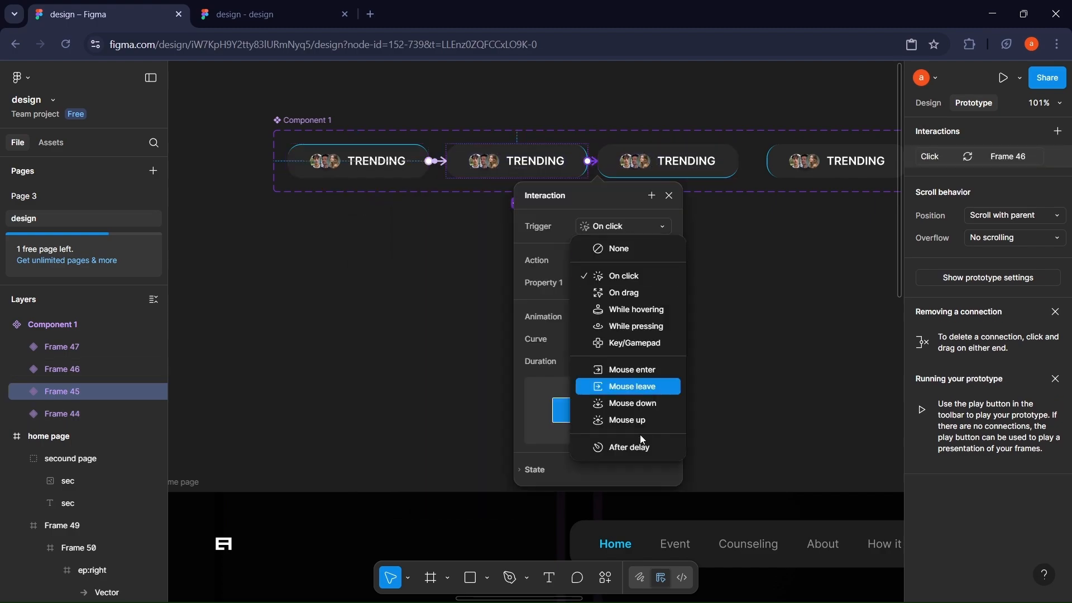
{"action": "left_click", "coordinate": [640, 448]}
{"action": "type", "text": "50"}
{"action": "key", "text": "Return"}
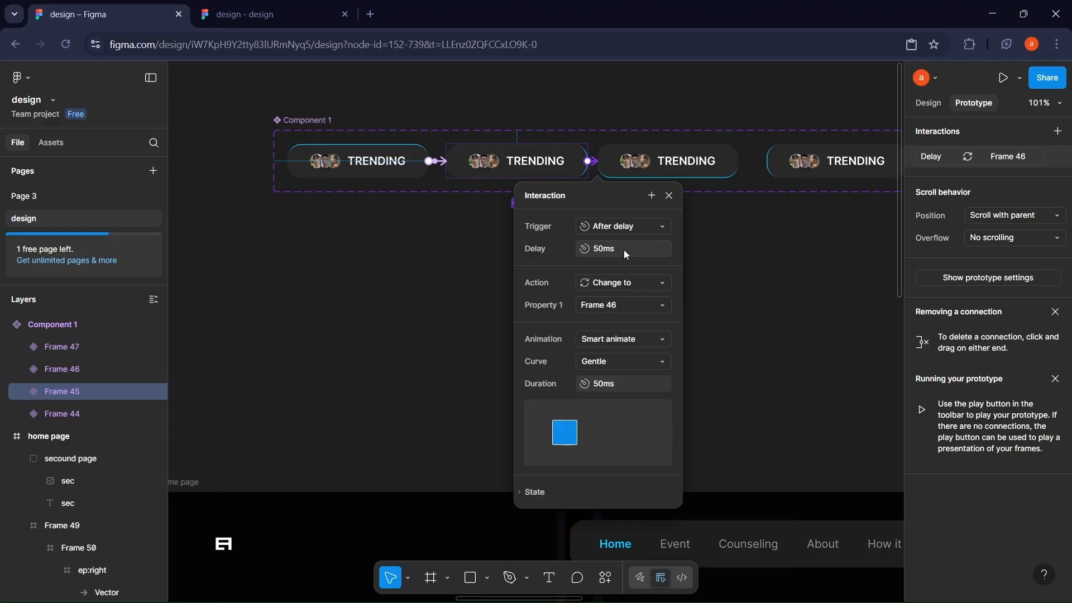
{"action": "left_click", "coordinate": [669, 196]}
Step: Connect the third TRENDING variant to the fourth with an After delay trigger of 50 ms
{"action": "left_click", "coordinate": [700, 167]}
{"action": "left_click_drag", "start_coordinate": [738, 161], "coordinate": [770, 170]}
{"action": "left_click", "coordinate": [788, 226]}
{"action": "left_click", "coordinate": [793, 507]}
{"action": "type", "text": "50"}
{"action": "key", "text": "Return"}
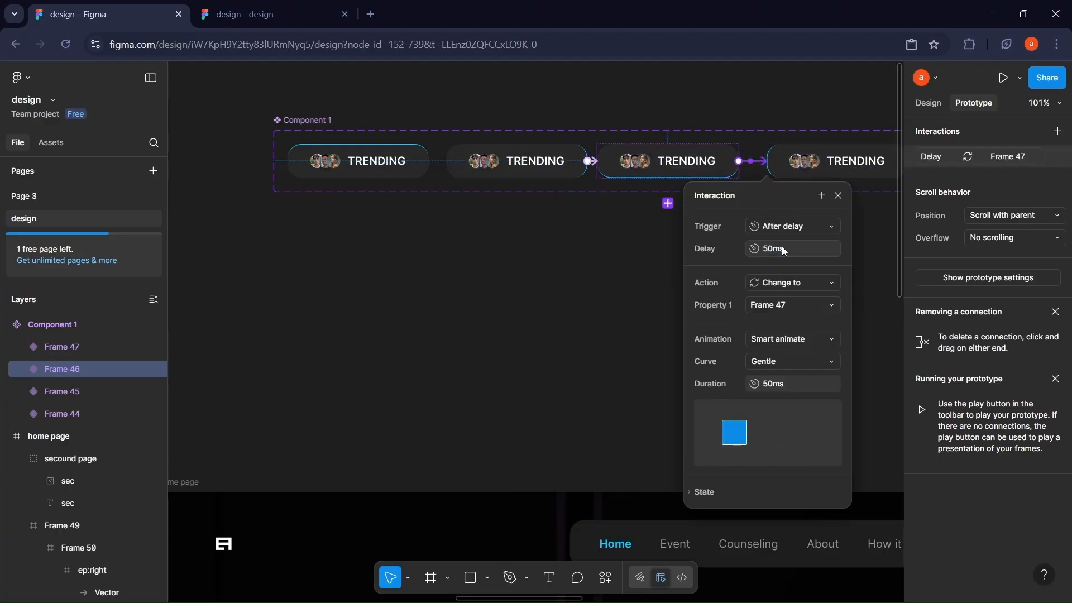
{"action": "left_click", "coordinate": [838, 196]}
Step: Connect the fourth TRENDING variant back to the first with an After delay trigger of 50 ms, and shift the component set slightly left
{"action": "scroll", "coordinate": [838, 190], "scroll_direction": "right", "scroll_amount": 2}
{"action": "left_click", "coordinate": [798, 167]}
{"action": "scroll", "coordinate": [566, 254], "scroll_direction": "left", "scroll_amount": 4}
{"action": "left_click_drag", "start_coordinate": [809, 161], "coordinate": [536, 165]}
{"action": "left_click", "coordinate": [633, 226]}
{"action": "left_click", "coordinate": [640, 447]}
{"action": "left_click", "coordinate": [621, 253]}
{"action": "type", "text": "50"}
{"action": "key", "text": "Return"}
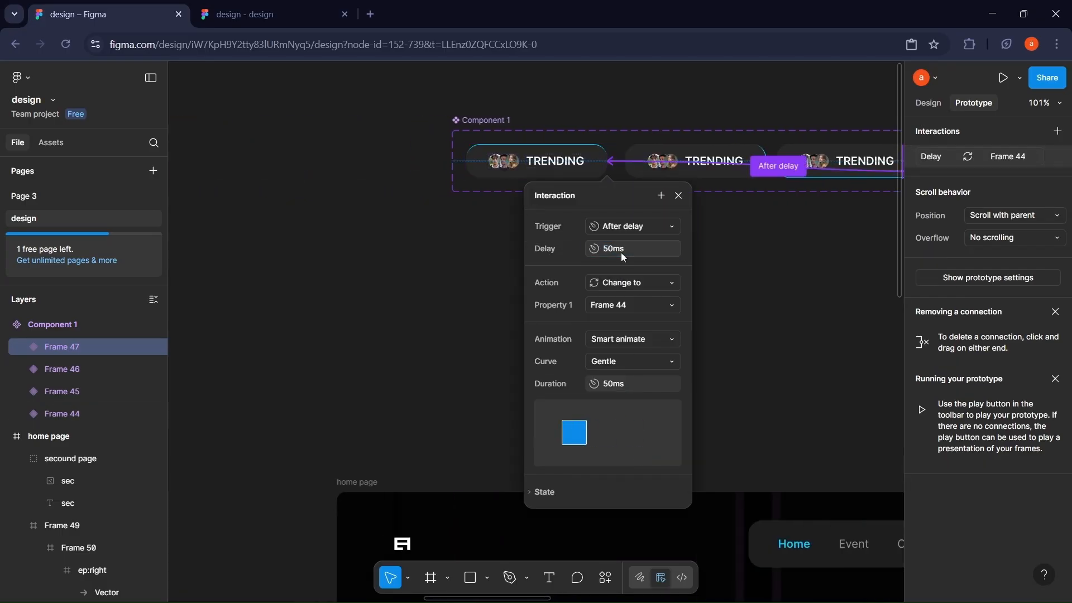
{"action": "left_click", "coordinate": [704, 217]}
{"action": "left_click_drag", "start_coordinate": [457, 119], "coordinate": [412, 119]}
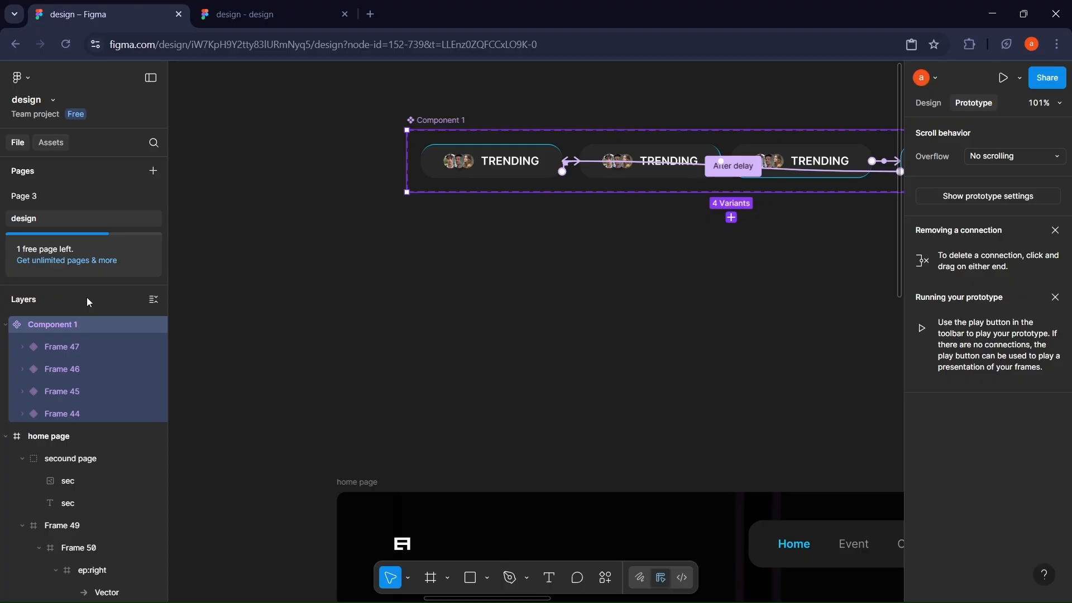
Step: Try placing an instance of the TRENDING component from the file's assets above the UX Ignite page
{"action": "left_click", "coordinate": [51, 143]}
{"action": "left_click", "coordinate": [84, 246]}
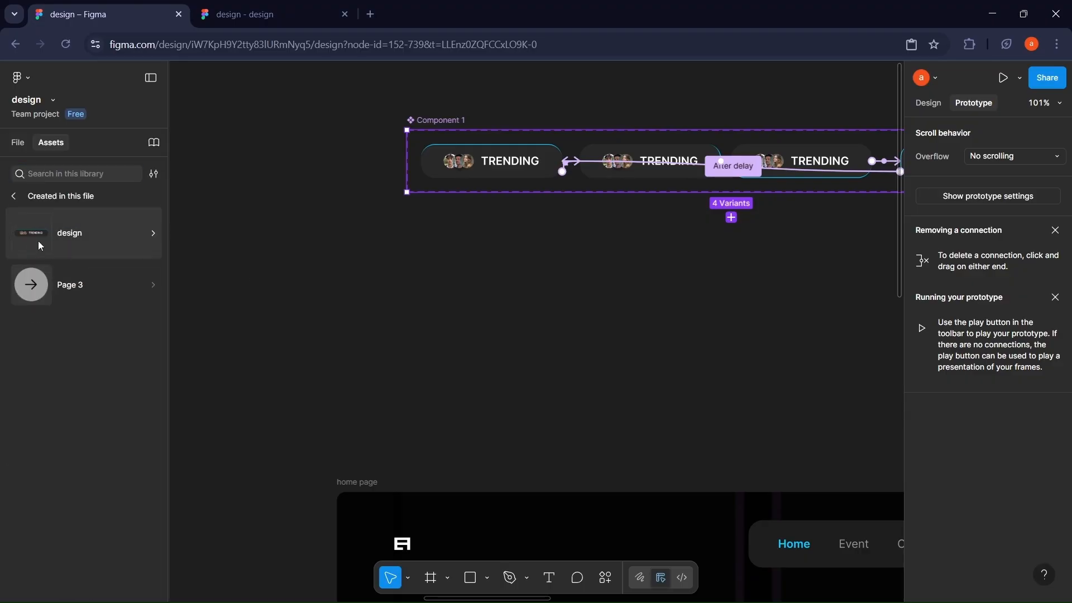
{"action": "left_click", "coordinate": [139, 249]}
{"action": "scroll", "coordinate": [457, 331], "scroll_direction": "down", "scroll_amount": 3}
{"action": "left_click_drag", "start_coordinate": [76, 234], "coordinate": [566, 236]}
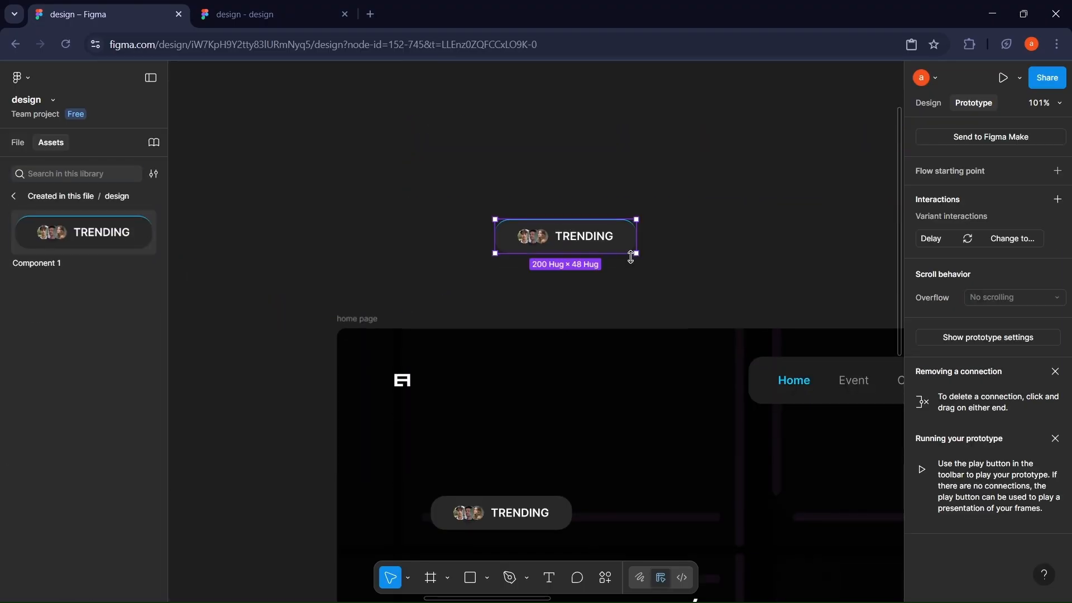
{"action": "key", "text": "Delete"}
Step: Try deleting the TRENDING component set above the UX Ignite page
{"action": "scroll", "coordinate": [613, 292], "scroll_direction": "down", "scroll_amount": 2}
{"action": "left_click", "coordinate": [511, 446]}
{"action": "left_click", "coordinate": [481, 196]}
{"action": "scroll", "coordinate": [481, 196], "scroll_direction": "down", "scroll_amount": 5}
{"action": "left_click", "coordinate": [457, 150]}
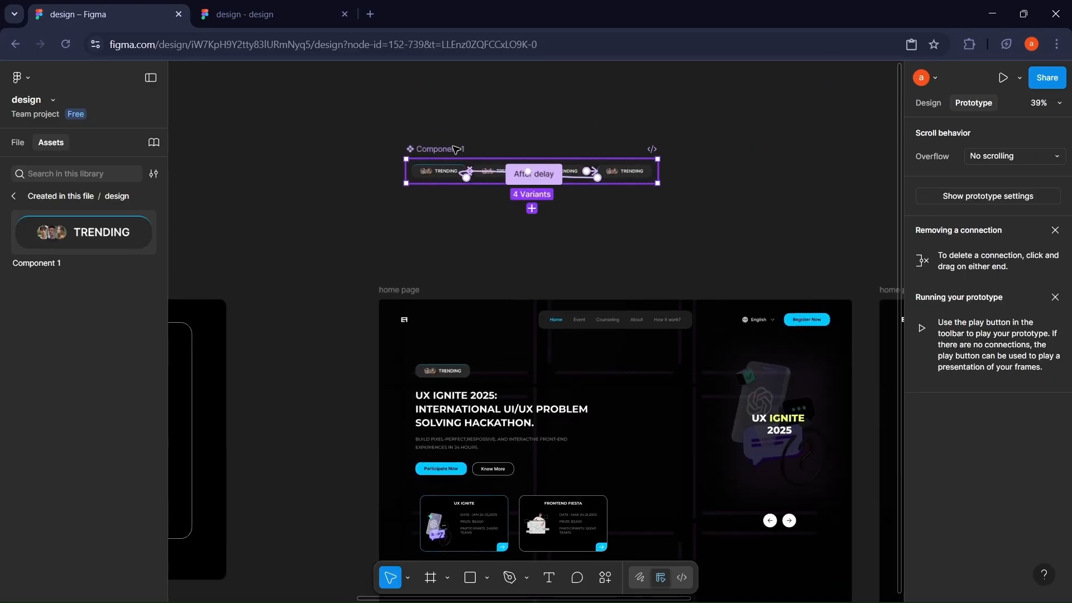
{"action": "key", "text": "Delete"}
{"action": "key", "text": "ctrl+z"}
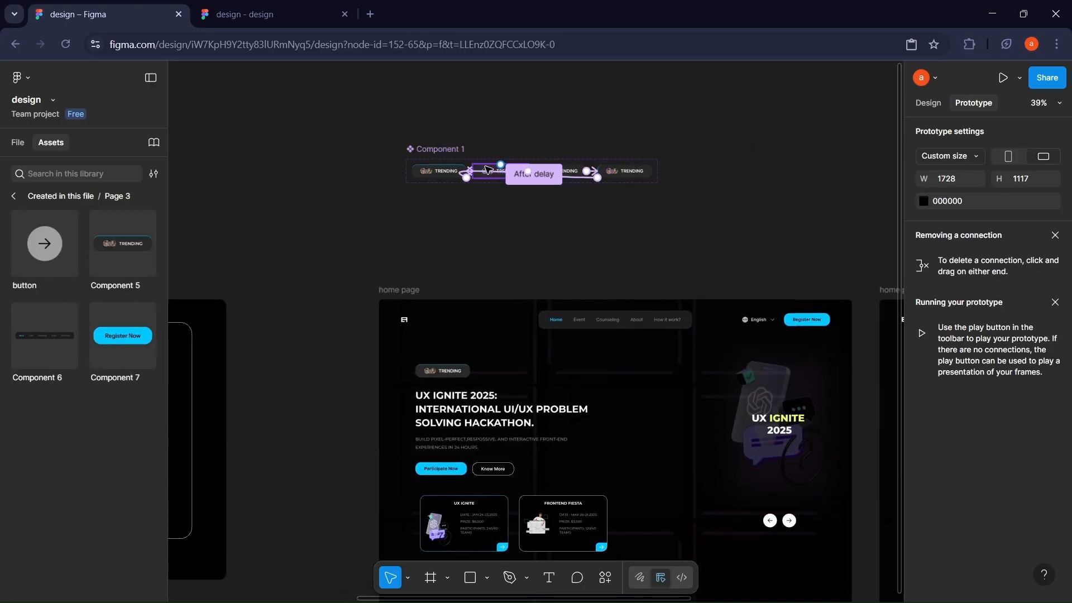
Step: Return to the file's layers and design properties, and move the TRENDING component set away to the left of the UX Ignite page
{"action": "left_click", "coordinate": [16, 195]}
{"action": "left_click", "coordinate": [20, 141]}
{"action": "scroll", "coordinate": [561, 159], "scroll_direction": "down", "scroll_amount": 1}
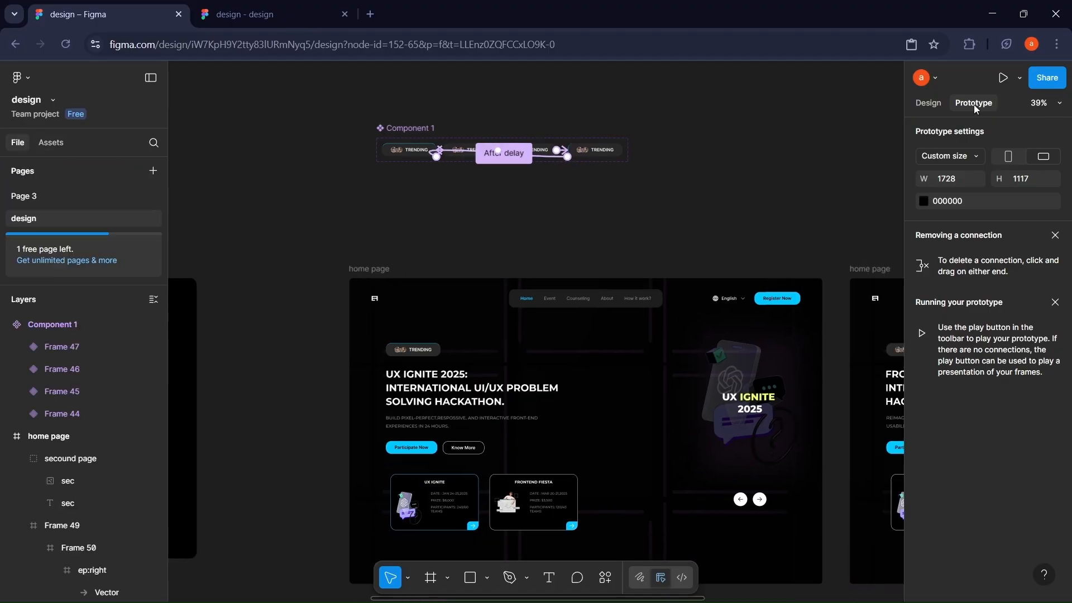
{"action": "left_click", "coordinate": [937, 103]}
{"action": "scroll", "coordinate": [511, 204], "scroll_direction": "left", "scroll_amount": 3}
{"action": "scroll", "coordinate": [512, 203], "scroll_direction": "left", "scroll_amount": 2}
{"action": "left_click_drag", "start_coordinate": [677, 177], "coordinate": [258, 271]}
{"action": "scroll", "coordinate": [538, 201], "scroll_direction": "right", "scroll_amount": 2}
{"action": "left_click", "coordinate": [538, 201]}
{"action": "scroll", "coordinate": [742, 159], "scroll_direction": "right", "scroll_amount": 6}
{"action": "scroll", "coordinate": [804, 147], "scroll_direction": "right", "scroll_amount": 2}
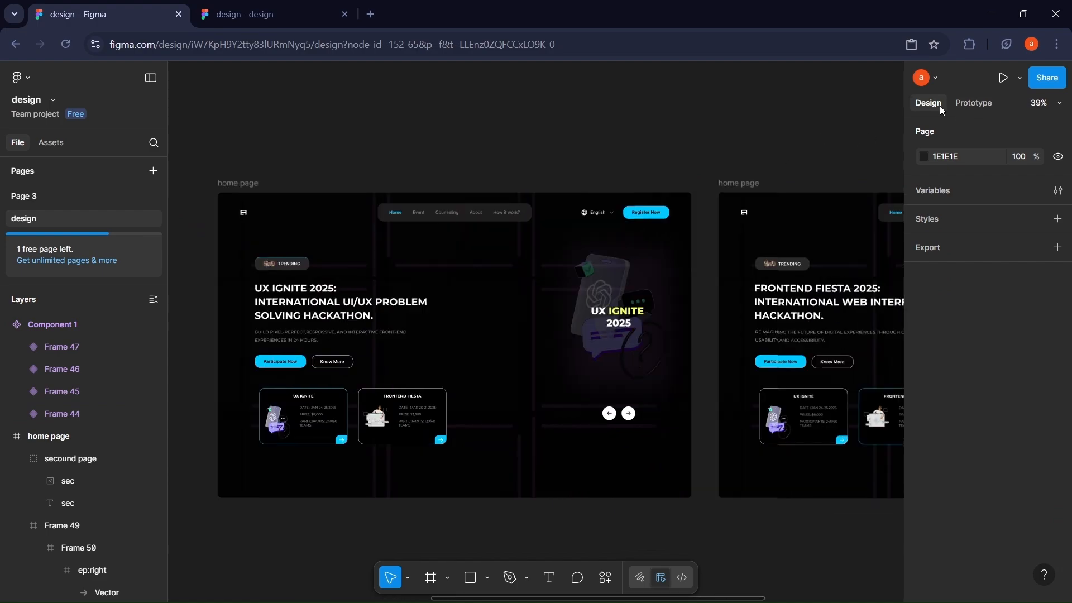
Step: Place an instance of Page 3's round arrow button component above the UX Ignite page
{"action": "scroll", "coordinate": [490, 141], "scroll_direction": "left", "scroll_amount": 1}
{"action": "left_click", "coordinate": [50, 142]}
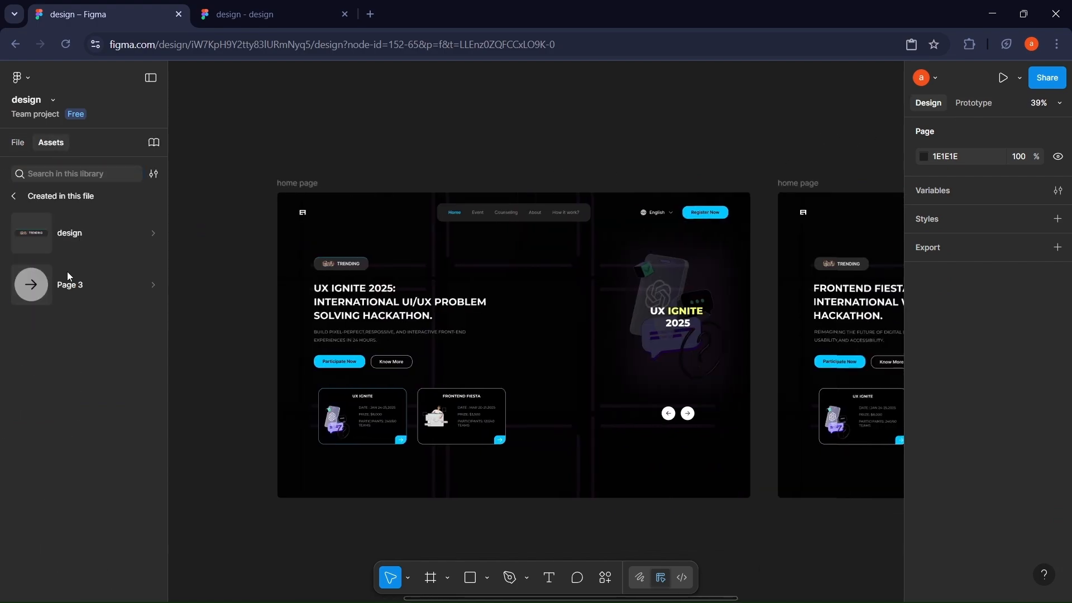
{"action": "left_click", "coordinate": [31, 280]}
{"action": "left_click_drag", "start_coordinate": [512, 134], "coordinate": [511, 134]}
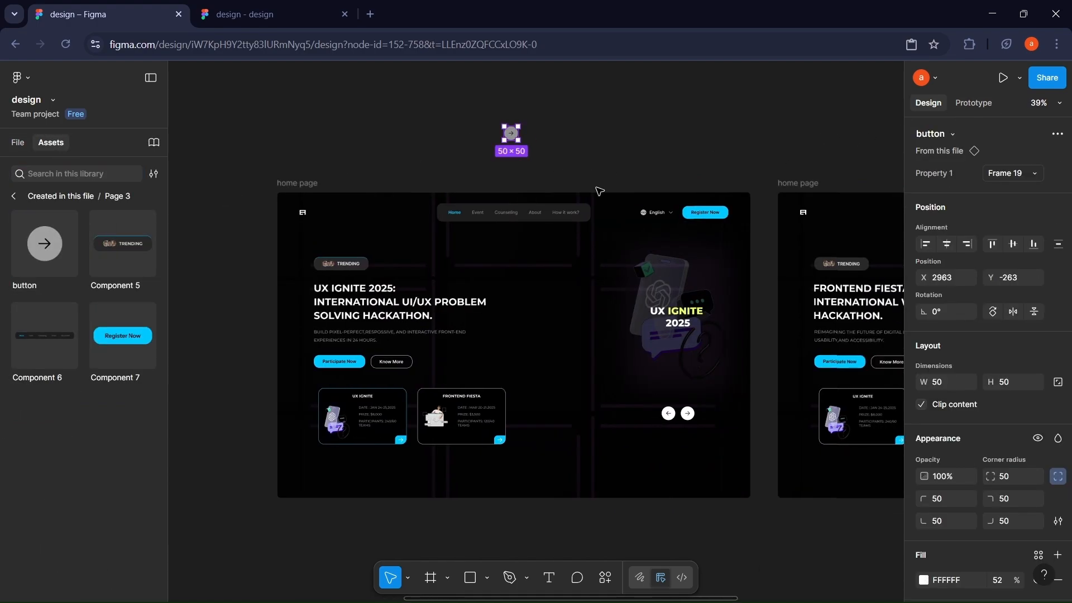
Step: Replace both arrow buttons below the UX Ignite 2025 artwork with the button component
{"action": "scroll", "coordinate": [721, 464], "scroll_direction": "up", "scroll_amount": 4}
{"action": "double_click", "coordinate": [619, 366]}
{"action": "left_click", "coordinate": [654, 365], "text": "shift"}
{"action": "key", "text": "ctrl+shift+r"}
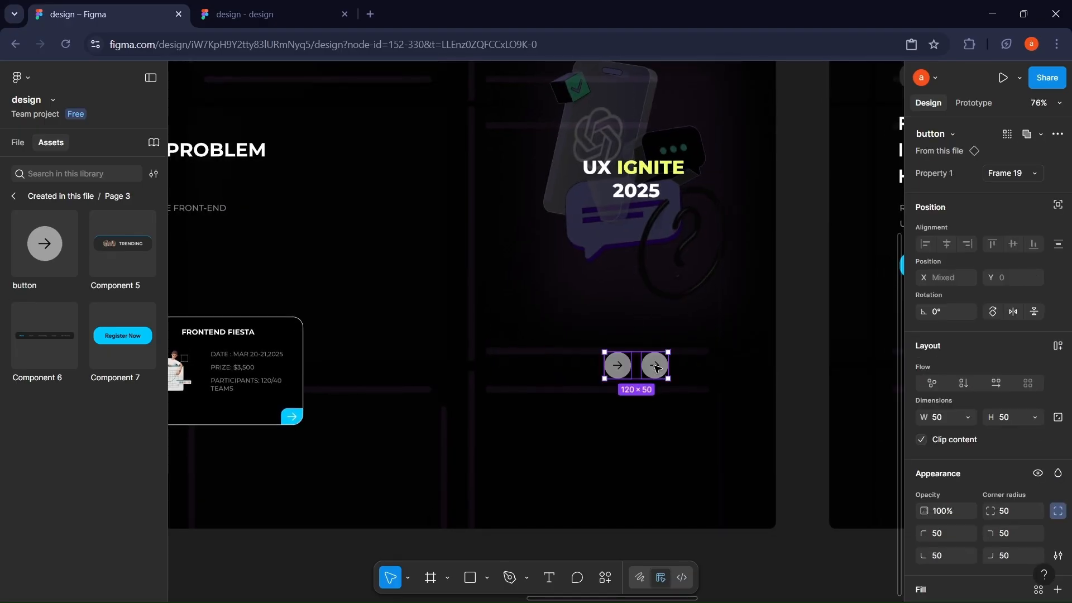
Step: Replace both arrow buttons below the Frontend Fiesta artwork with the button component
{"action": "scroll", "coordinate": [656, 369], "scroll_direction": "right", "scroll_amount": 6}
{"action": "scroll", "coordinate": [775, 318], "scroll_direction": "right", "scroll_amount": 9}
{"action": "left_click", "coordinate": [548, 367]}
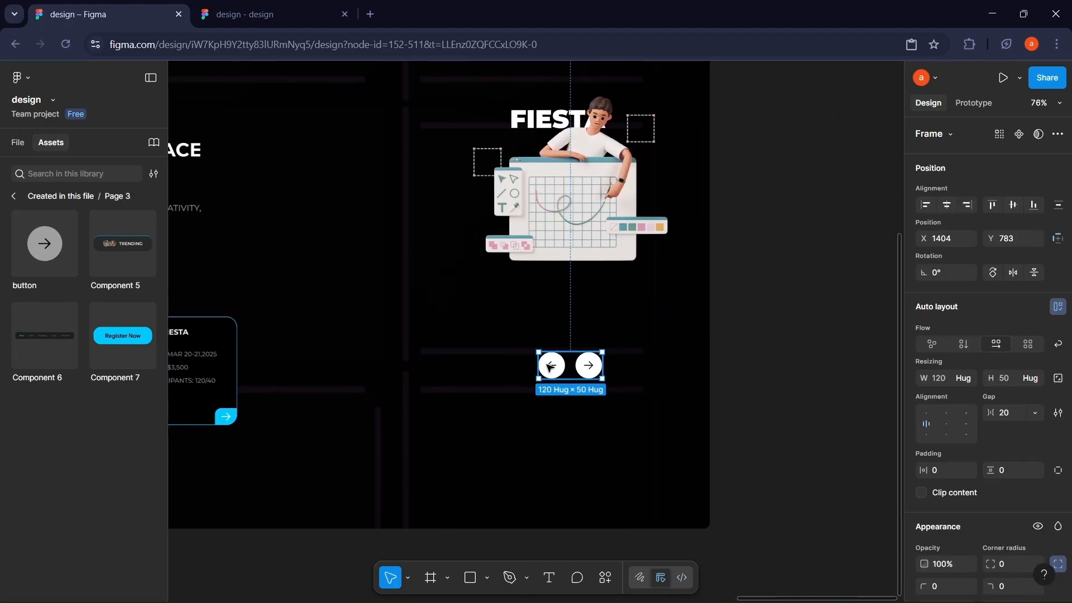
{"action": "double_click", "coordinate": [549, 366]}
{"action": "key", "text": "ctrl+shift+r"}
{"action": "scroll", "coordinate": [558, 378], "scroll_direction": "left", "scroll_amount": 10}
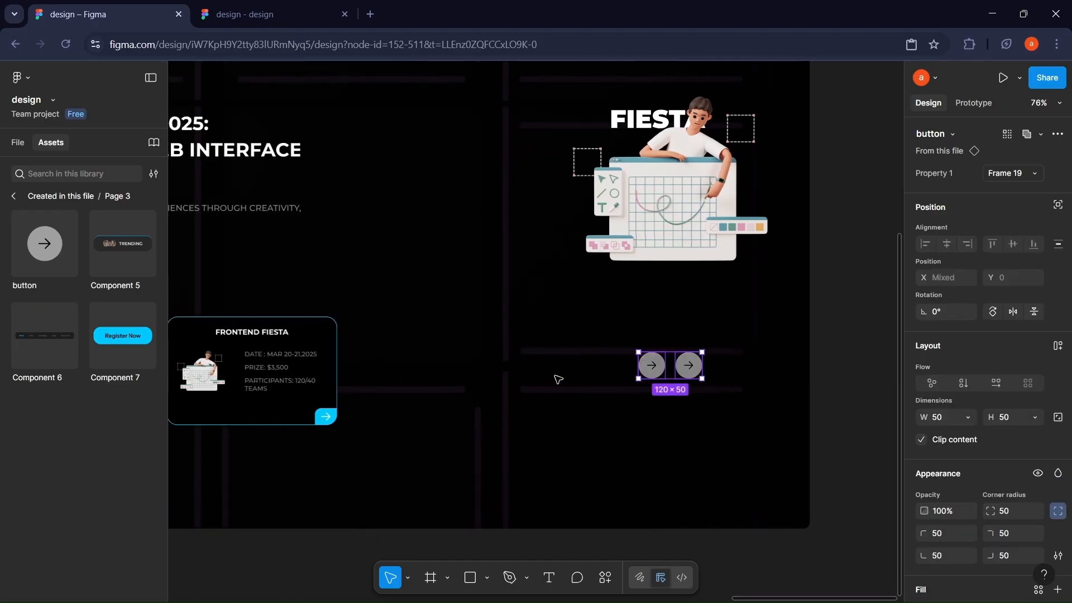
Step: Rotate the left-hand arrow button below the Frontend Fiesta artwork by 180° so it points left
{"action": "scroll", "coordinate": [708, 395], "scroll_direction": "right", "scroll_amount": 8}
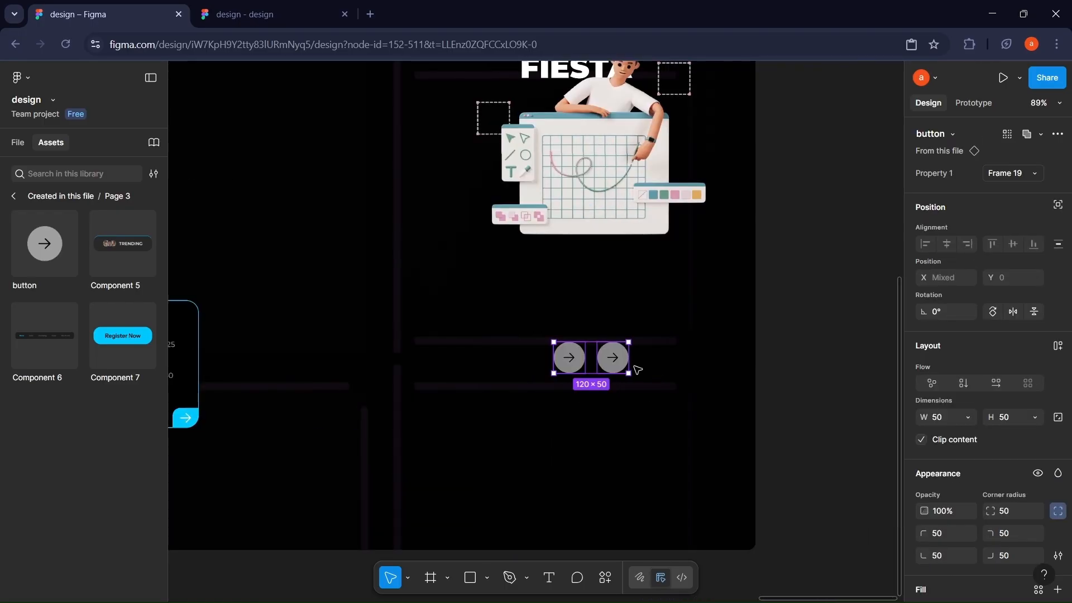
{"action": "double_click", "coordinate": [570, 357]}
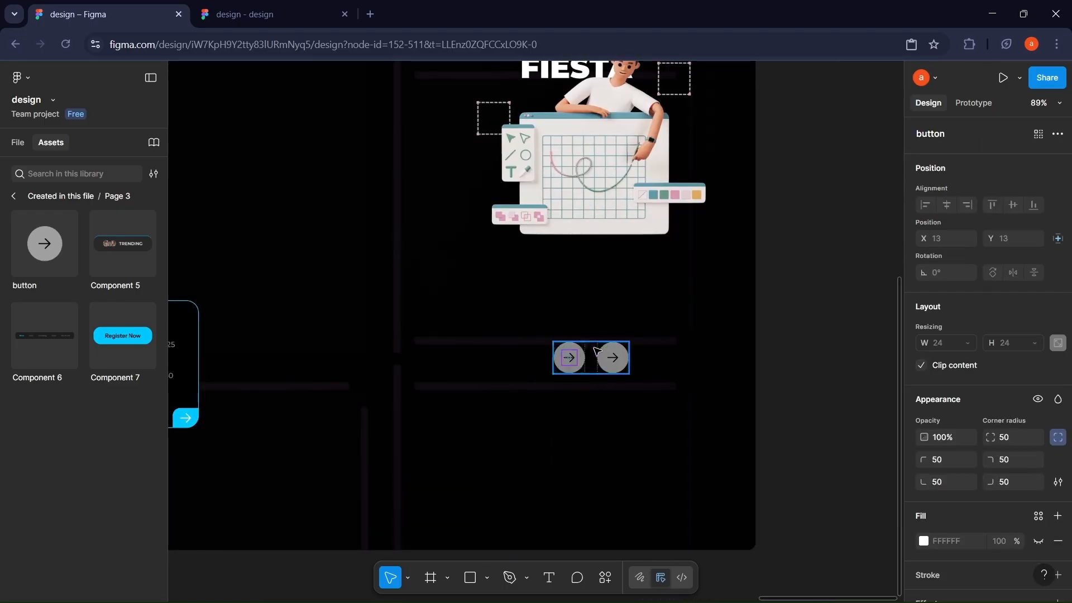
{"action": "key", "text": "ctrl+z"}
{"action": "key", "text": "ctrl+z"}
{"action": "key", "text": "ctrl+shift+z"}
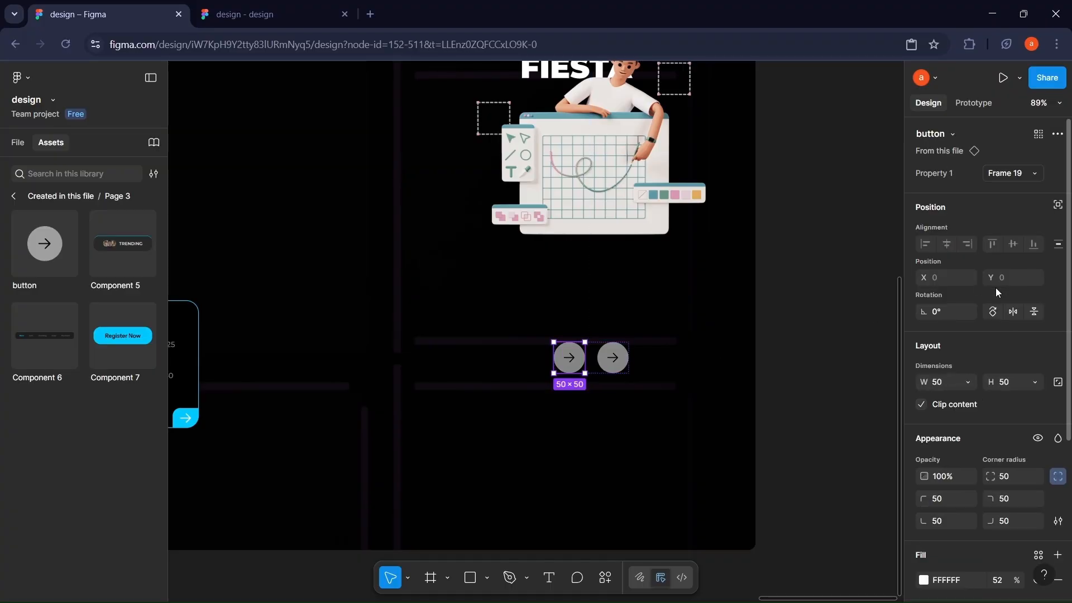
{"action": "left_click", "coordinate": [957, 305]}
{"action": "type", "text": "180"}
{"action": "key", "text": "Return"}
{"action": "left_click", "coordinate": [596, 435]}
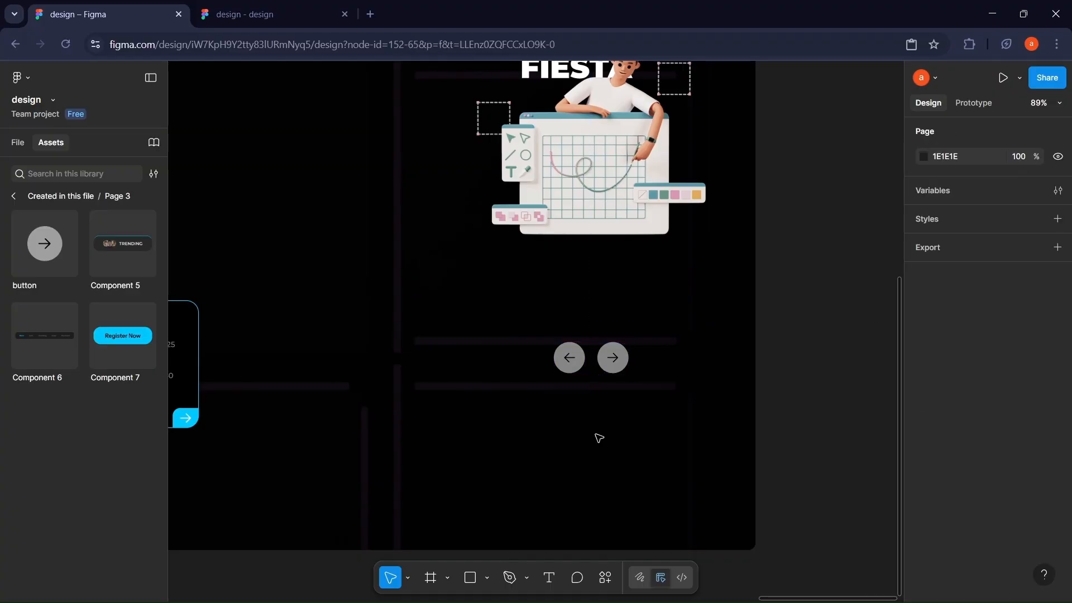
Step: Rotate the left-hand arrow button below the UX Ignite 2025 artwork by 180°
{"action": "scroll", "coordinate": [593, 436], "scroll_direction": "left", "scroll_amount": 10}
{"action": "left_click", "coordinate": [517, 361]}
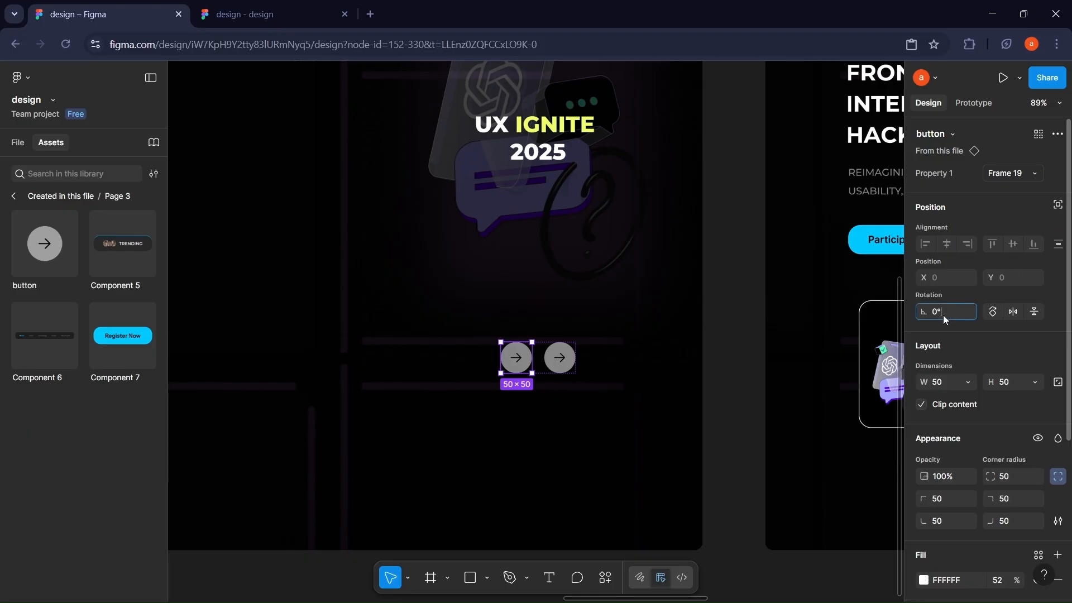
{"action": "type", "text": "180"}
{"action": "key", "text": "Return"}
{"action": "left_click", "coordinate": [651, 239]}
Step: Link the UX Ignite page's right arrow button to the Frontend Fiesta page on click, with a 1200 ms gentle Smart animate transition
{"action": "scroll", "coordinate": [641, 325], "scroll_direction": "down", "scroll_amount": 5}
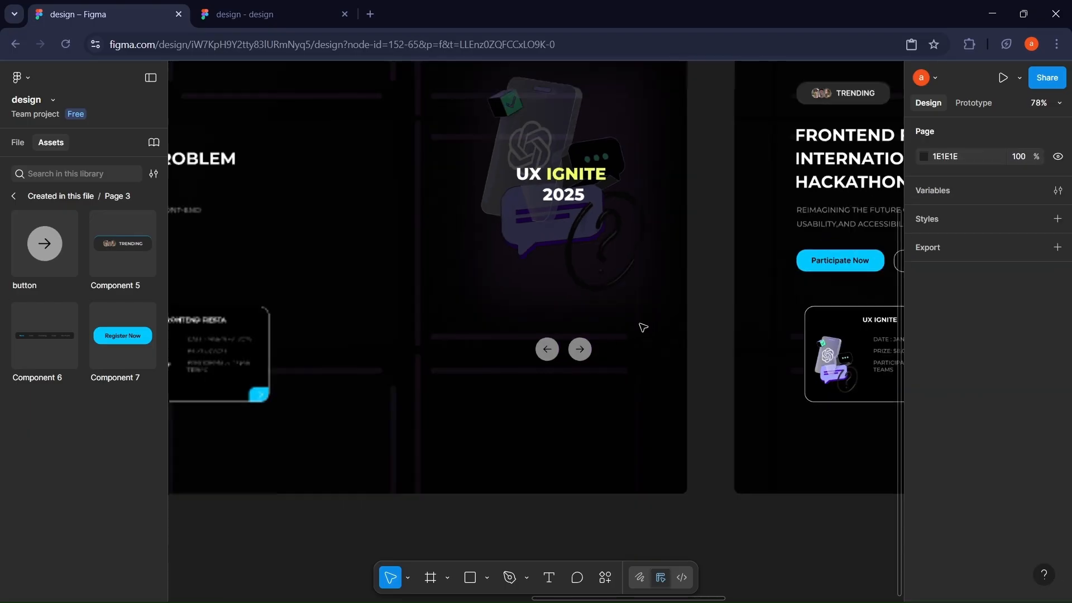
{"action": "scroll", "coordinate": [321, 275], "scroll_direction": "right", "scroll_amount": 5}
{"action": "left_click", "coordinate": [17, 142]}
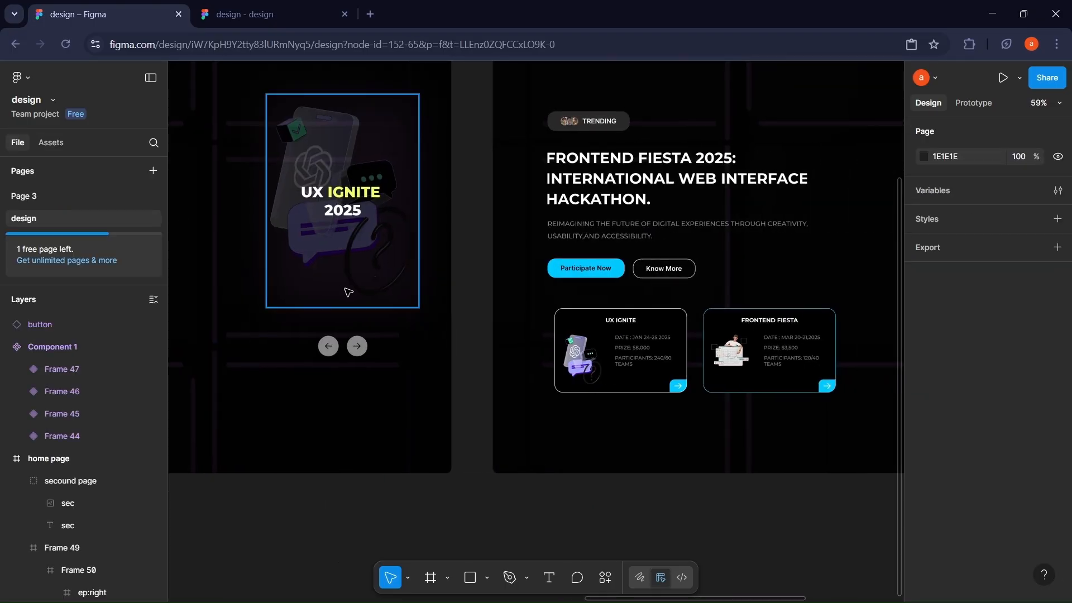
{"action": "scroll", "coordinate": [426, 376], "scroll_direction": "down", "scroll_amount": 4}
{"action": "key", "text": "shift+e"}
{"action": "scroll", "coordinate": [506, 379], "scroll_direction": "up", "scroll_amount": 3}
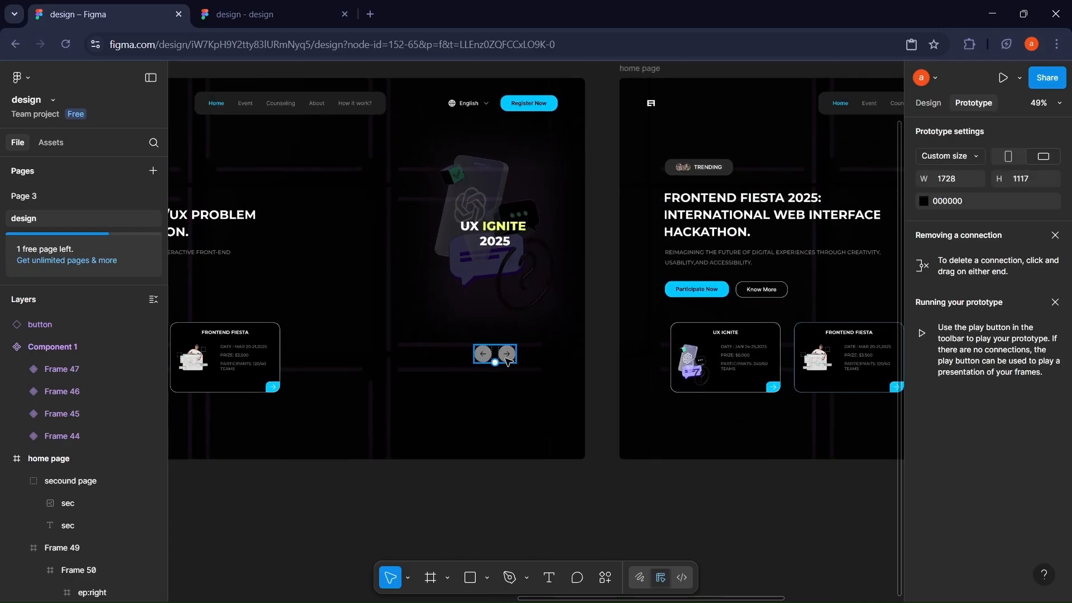
{"action": "left_click", "coordinate": [506, 353]}
{"action": "left_click_drag", "start_coordinate": [515, 353], "coordinate": [627, 338]}
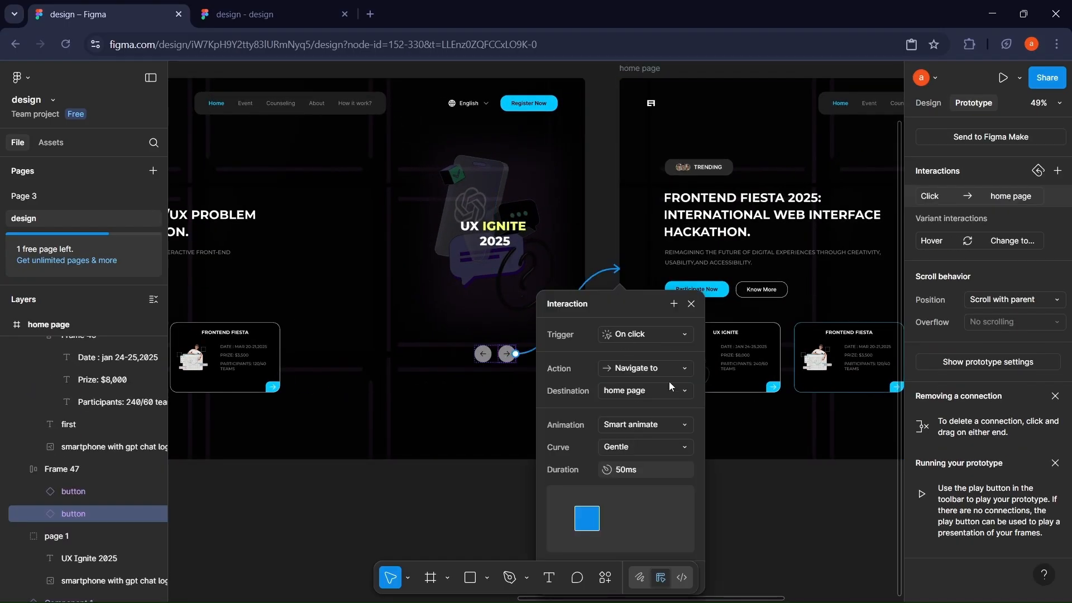
{"action": "left_click", "coordinate": [644, 468]}
{"action": "type", "text": "120/40"}
{"action": "key", "text": "Return"}
{"action": "left_click", "coordinate": [691, 304]}
Step: Link the Frontend Fiesta page's left arrow button back to the UX Ignite page on click, with a 1200 ms gentle Smart animate transition
{"action": "scroll", "coordinate": [700, 315], "scroll_direction": "right", "scroll_amount": 6}
{"action": "left_click", "coordinate": [858, 353]}
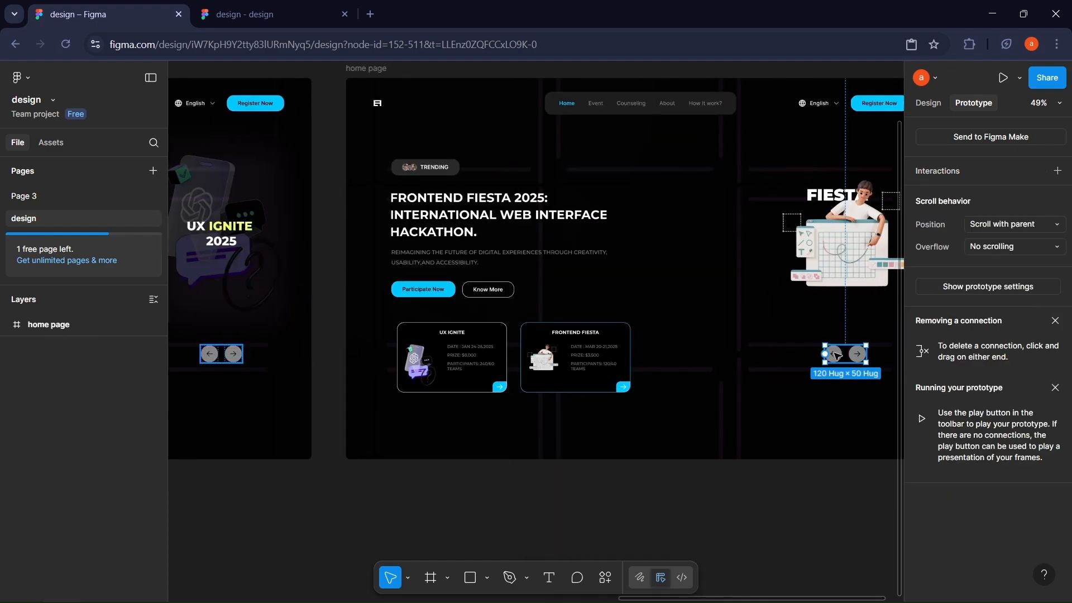
{"action": "left_click_drag", "start_coordinate": [866, 353], "coordinate": [299, 345]}
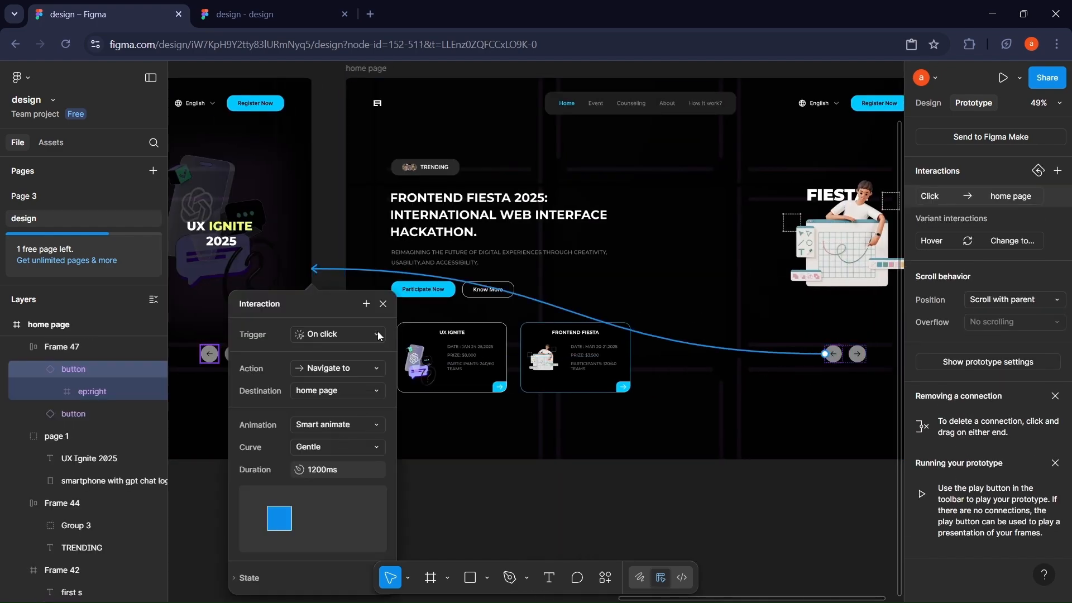
{"action": "left_click", "coordinate": [383, 303]}
Step: Play the prototype from the UX Ignite page's Flow 1 start, scaled to the screen width and in full screen
{"action": "scroll", "coordinate": [449, 144], "scroll_direction": "left", "scroll_amount": 10}
{"action": "left_click", "coordinate": [341, 89]}
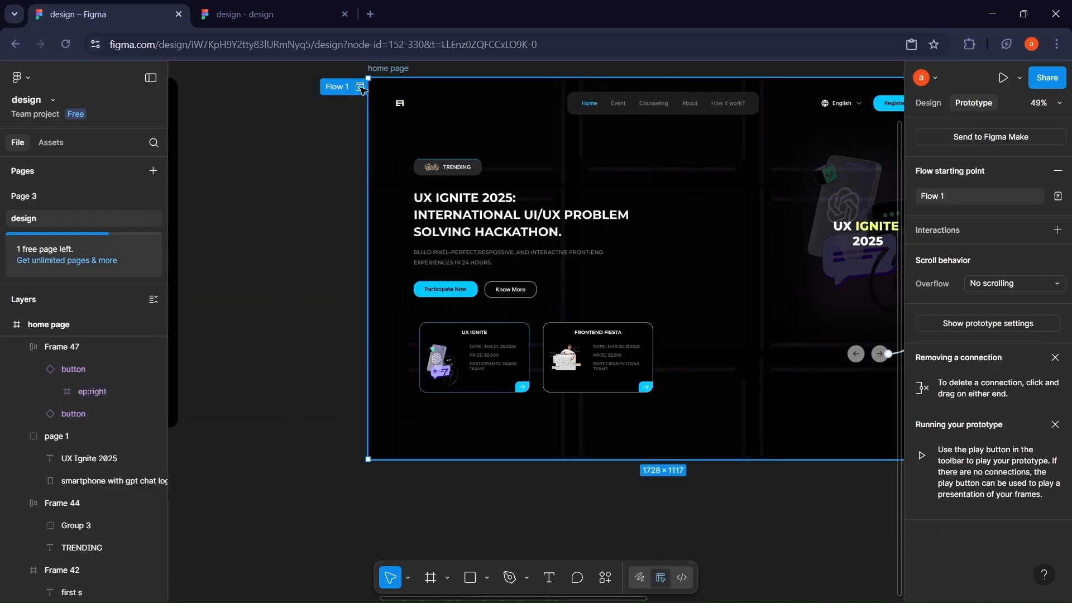
{"action": "left_click", "coordinate": [1003, 77]}
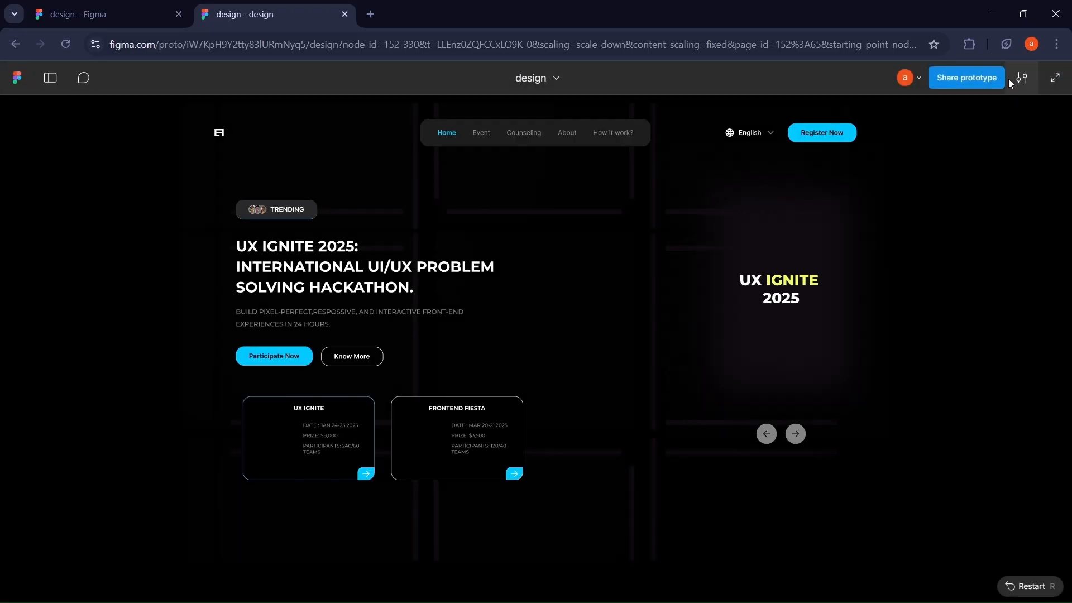
{"action": "left_click", "coordinate": [1021, 77]}
{"action": "left_click", "coordinate": [993, 213]}
{"action": "left_click", "coordinate": [1055, 78]}
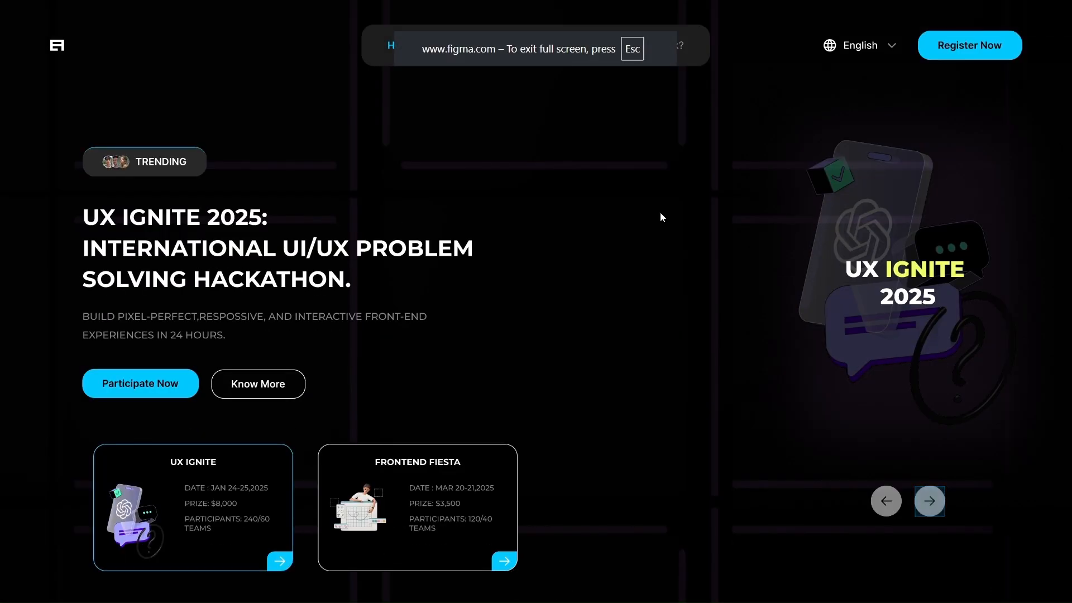
Step: Test the right arrow button's transition from the UX Ignite page to the Frontend Fiesta page
{"action": "left_click", "coordinate": [929, 501]}
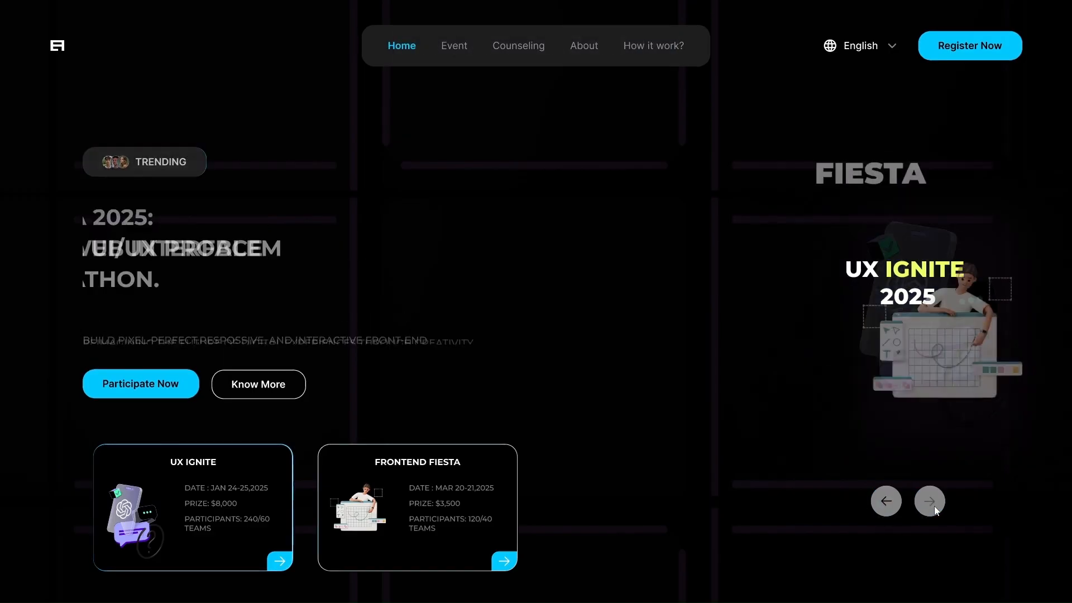
{"action": "left_click", "coordinate": [930, 501]}
{"action": "left_click", "coordinate": [929, 500]}
{"action": "left_click", "coordinate": [930, 501]}
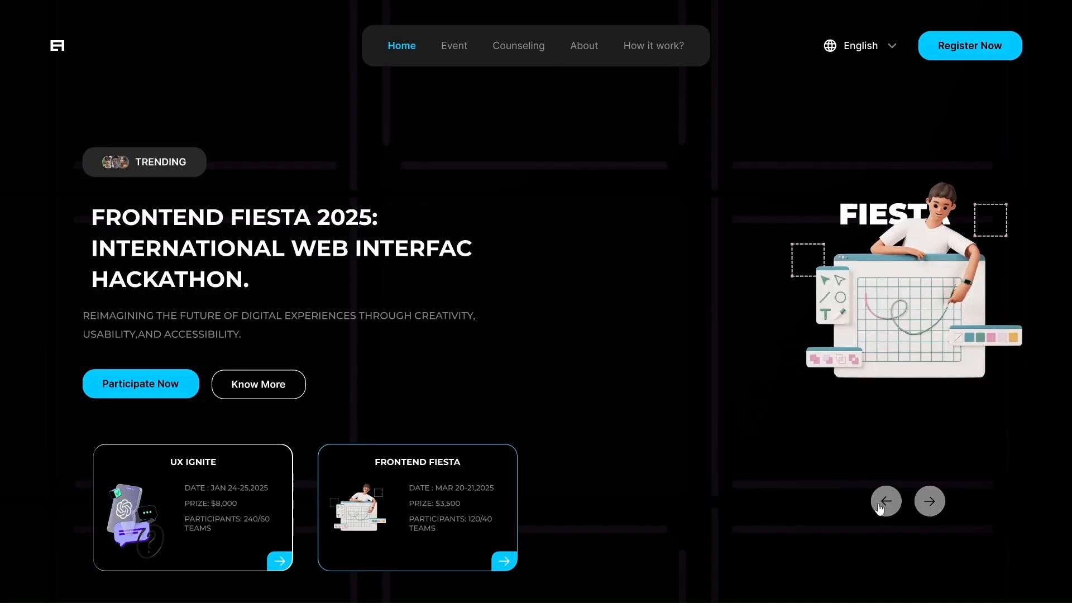